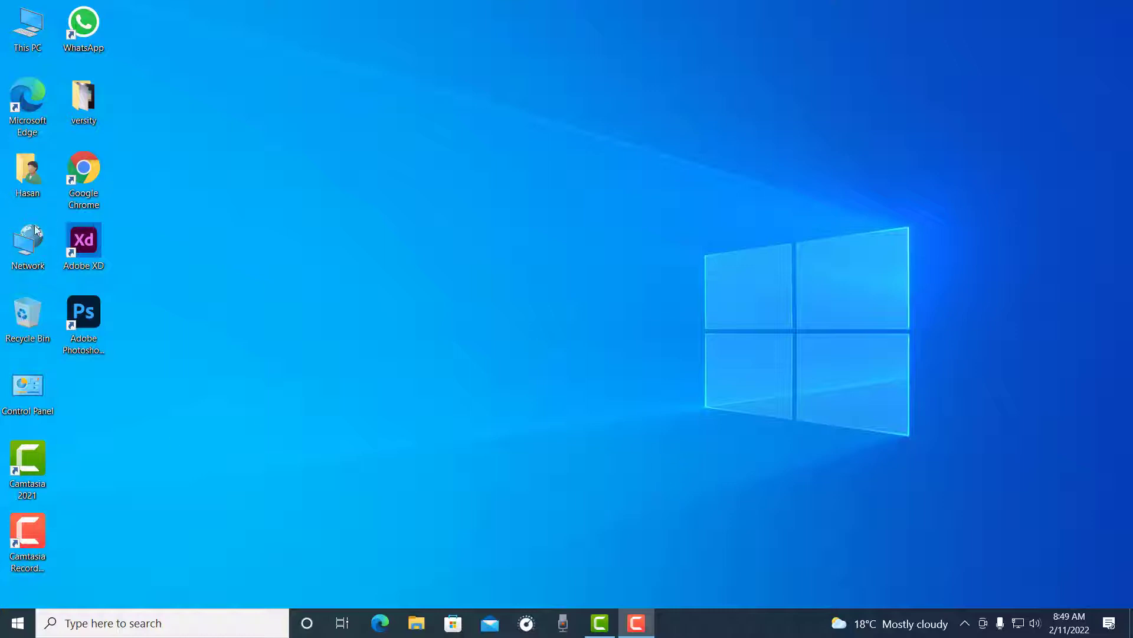
Step: Open Google Chrome, search the web for "blogger", and go to the Blogger.com site
double_click(71, 177)
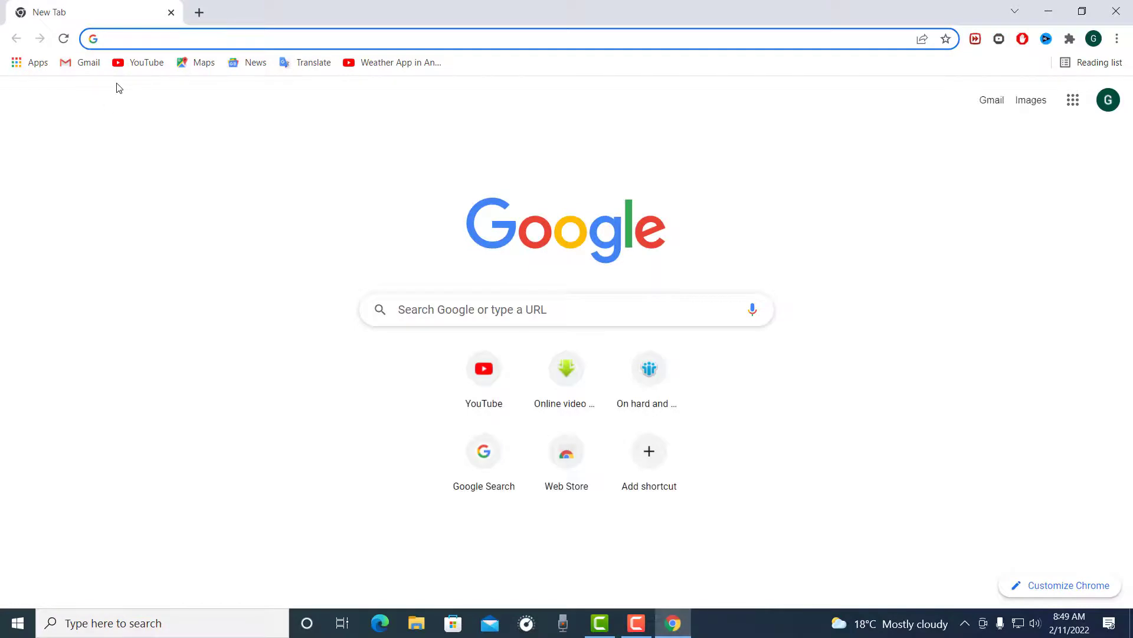
text(blo)
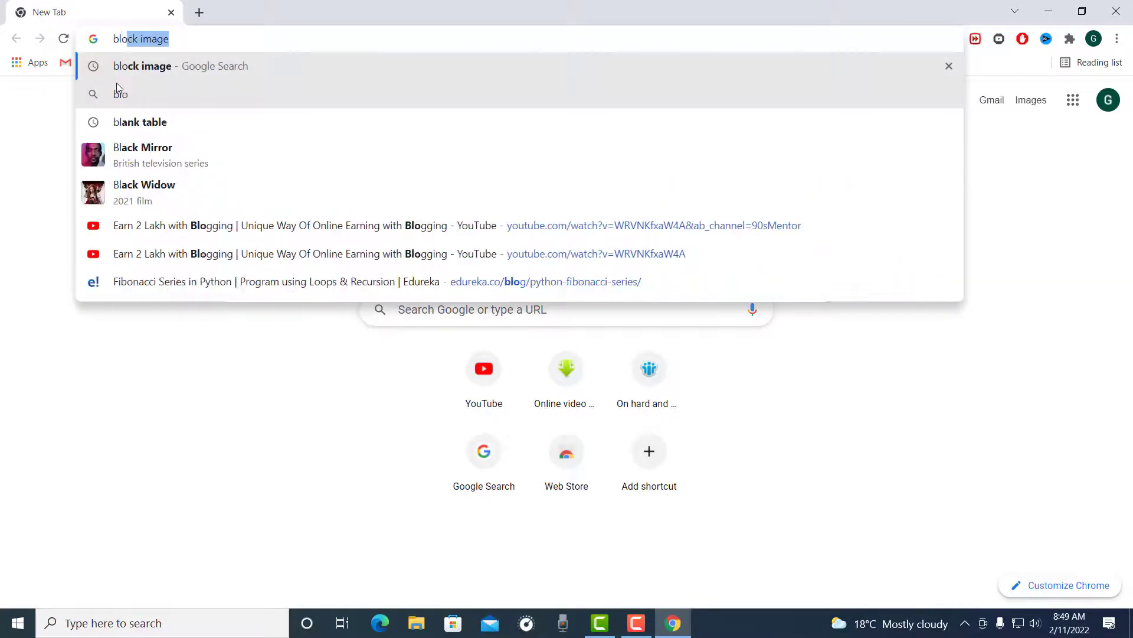
text(gger)
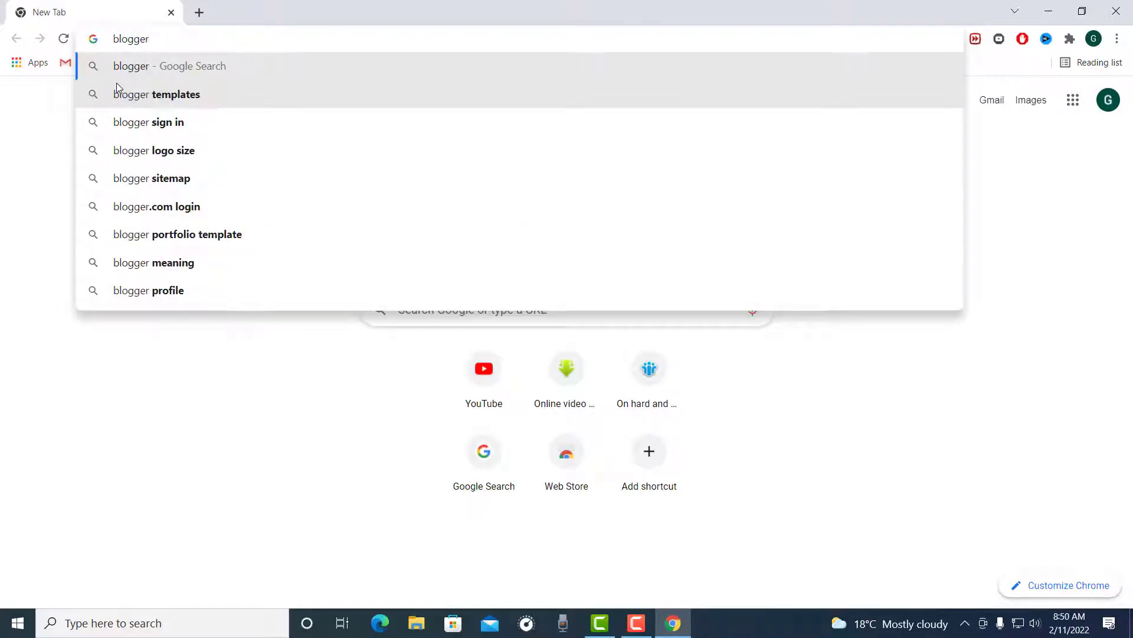
key(Return)
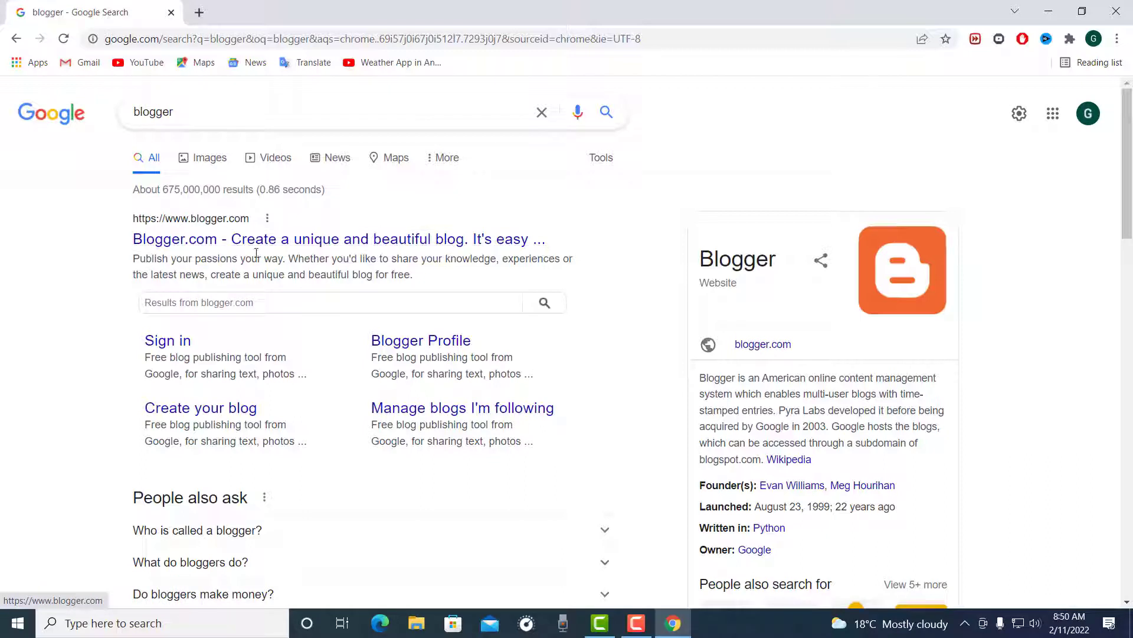
click(186, 242)
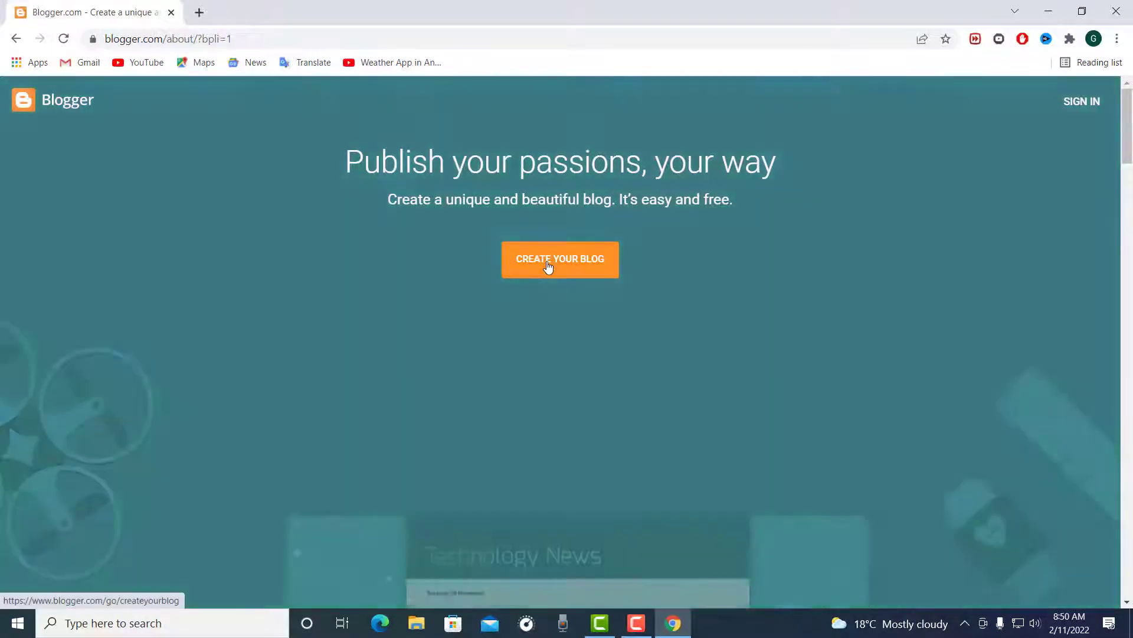
Step: Start creating a new blog and give it the title "TEch"
click(548, 264)
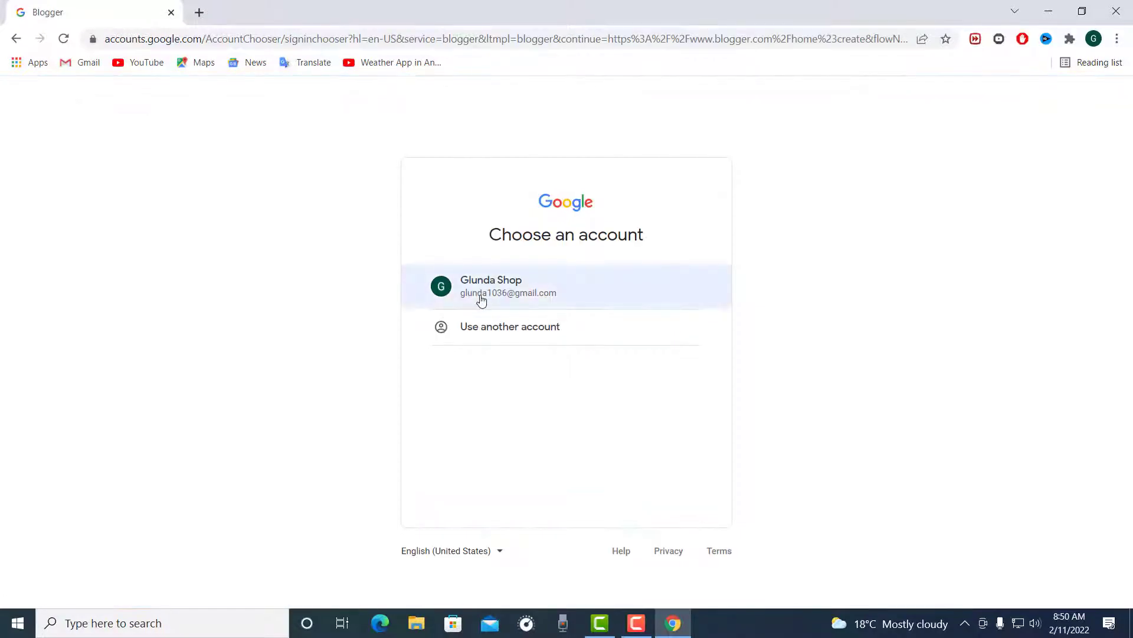
click(481, 300)
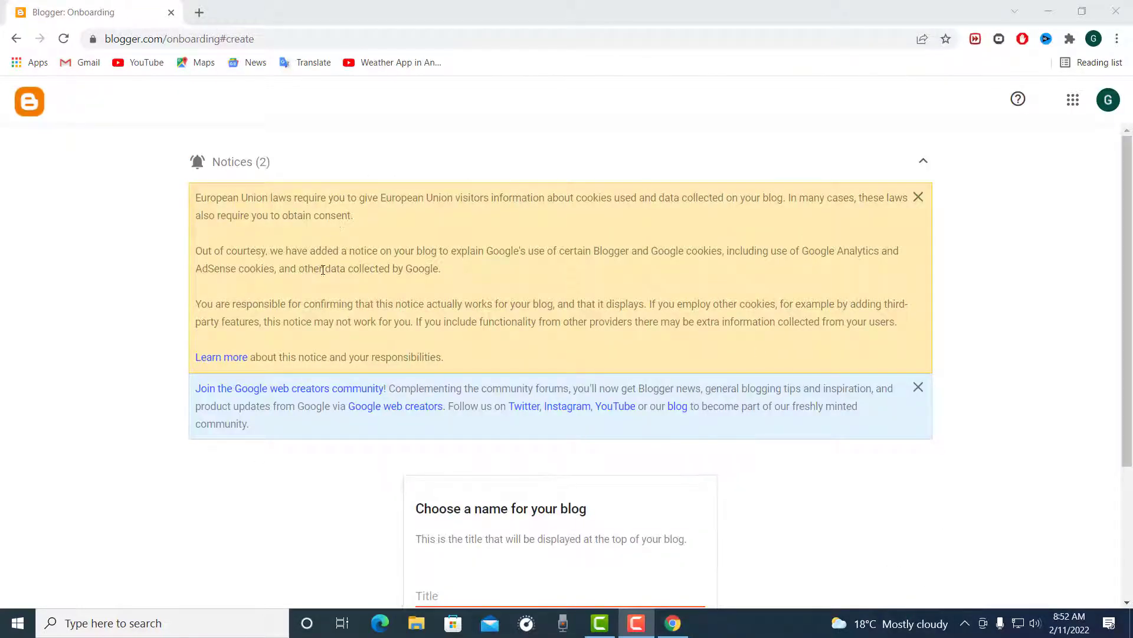
scroll(378, 280, down, 3)
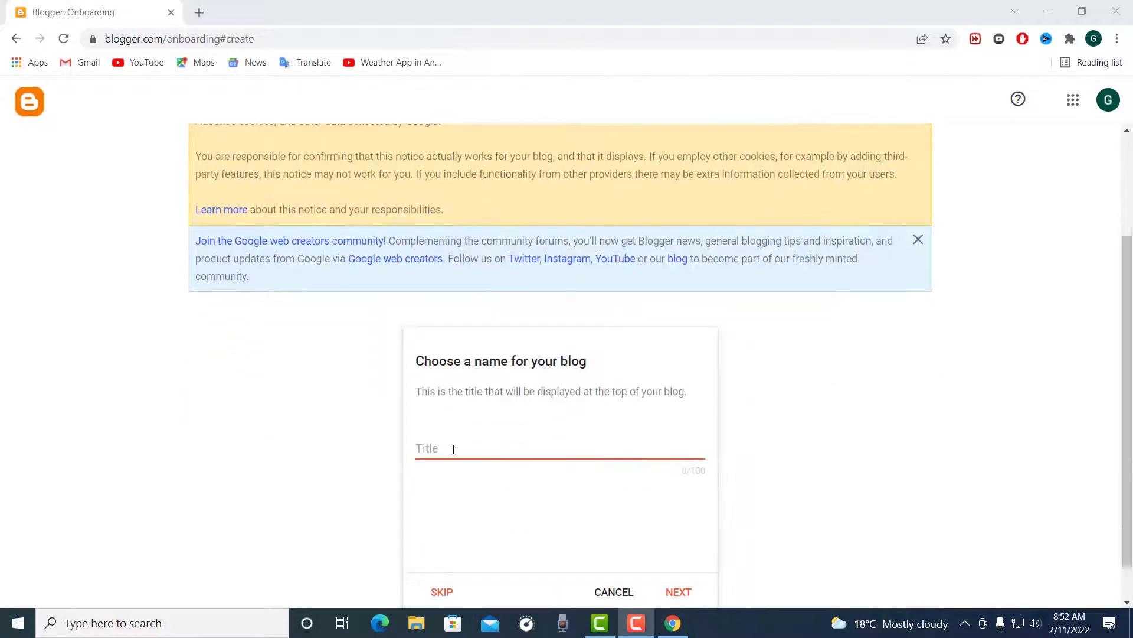
click(453, 449)
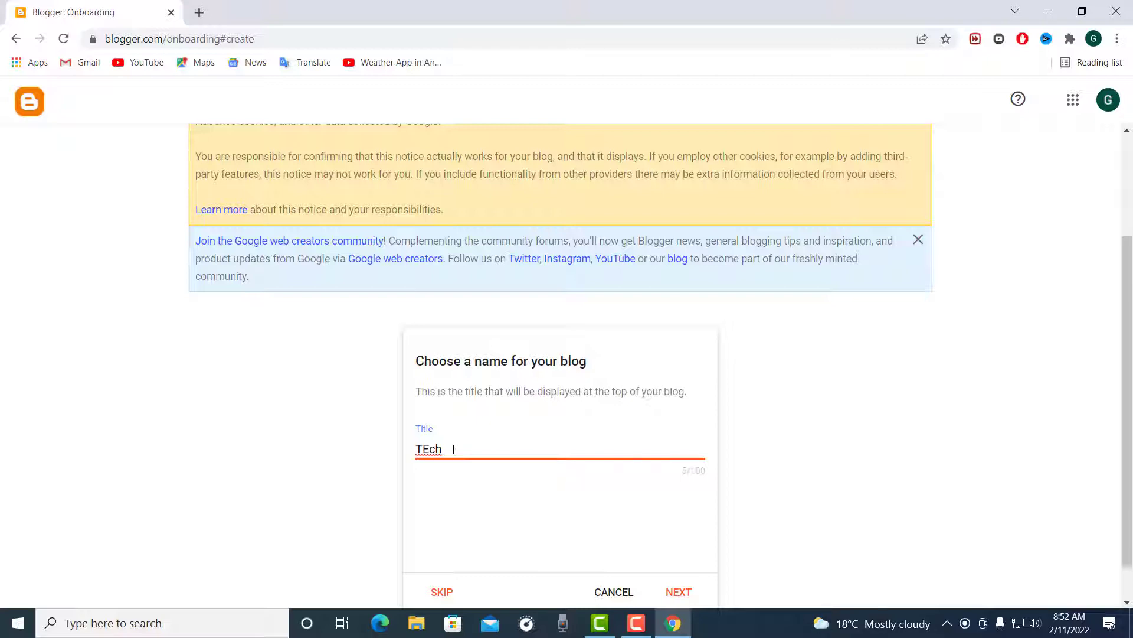
click(678, 591)
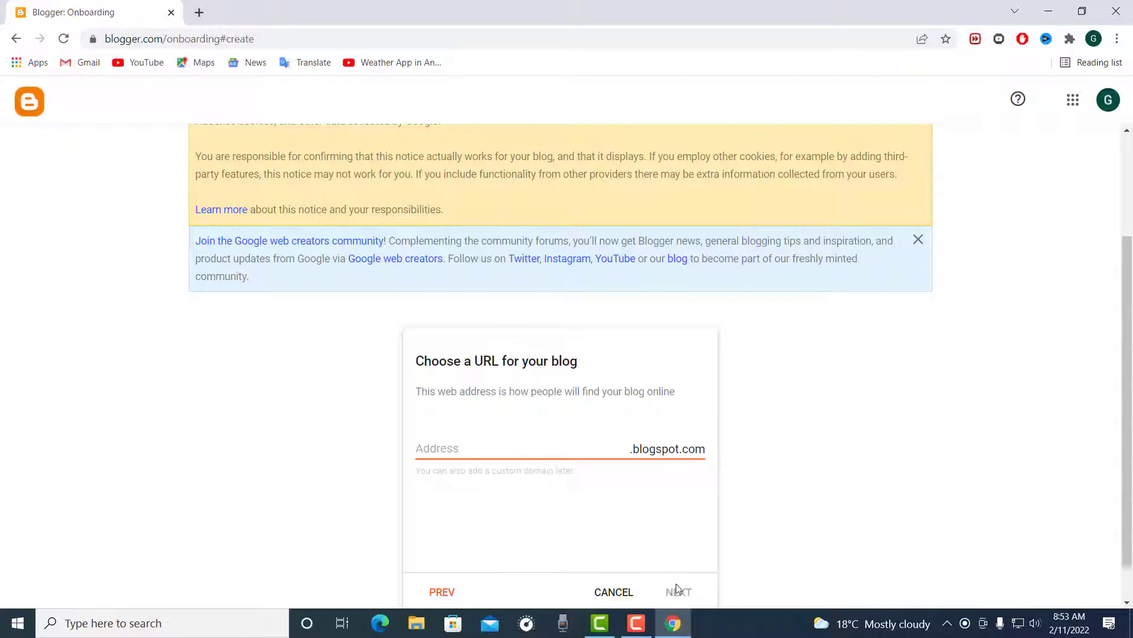
Step: Set the blog's address to Techside123.blogspot.com and continue to the display name
click(441, 449)
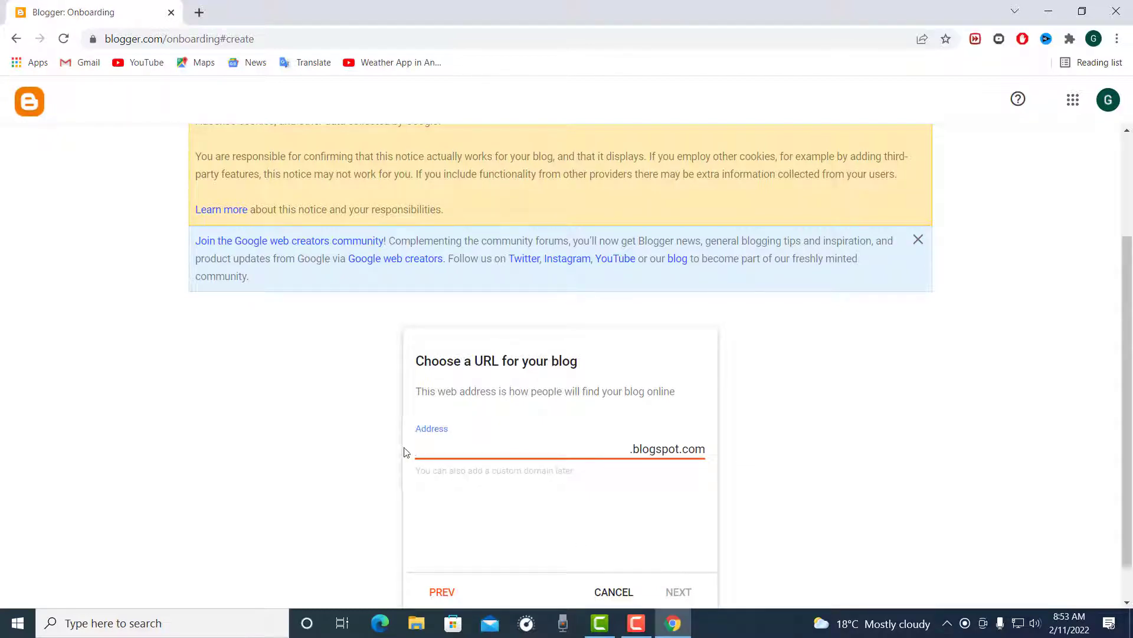
text(Te)
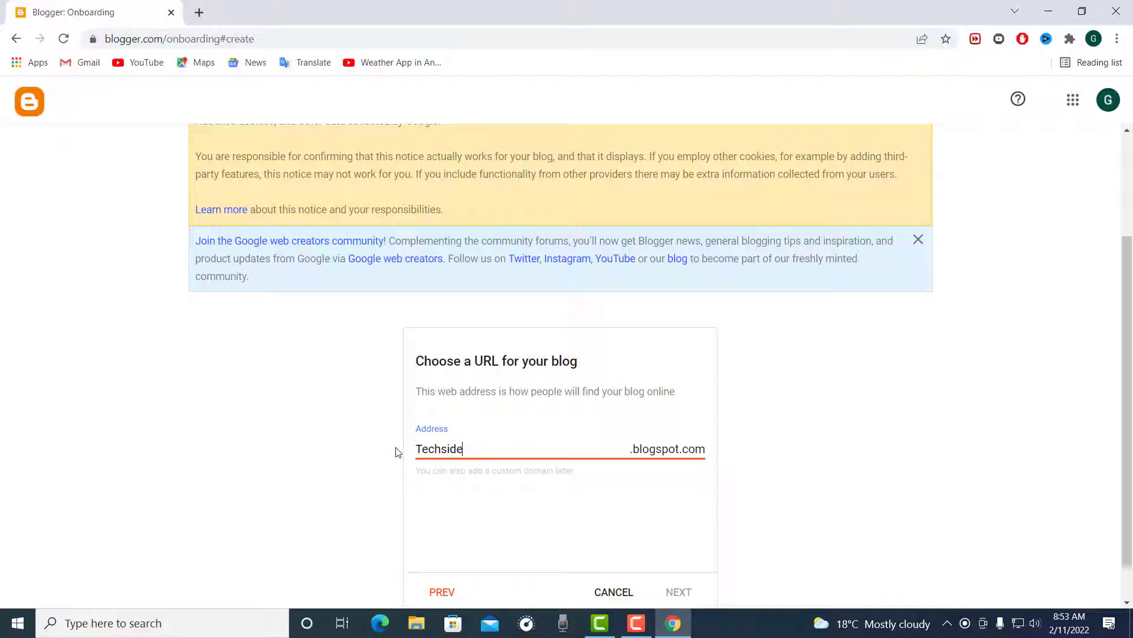
text(chside123)
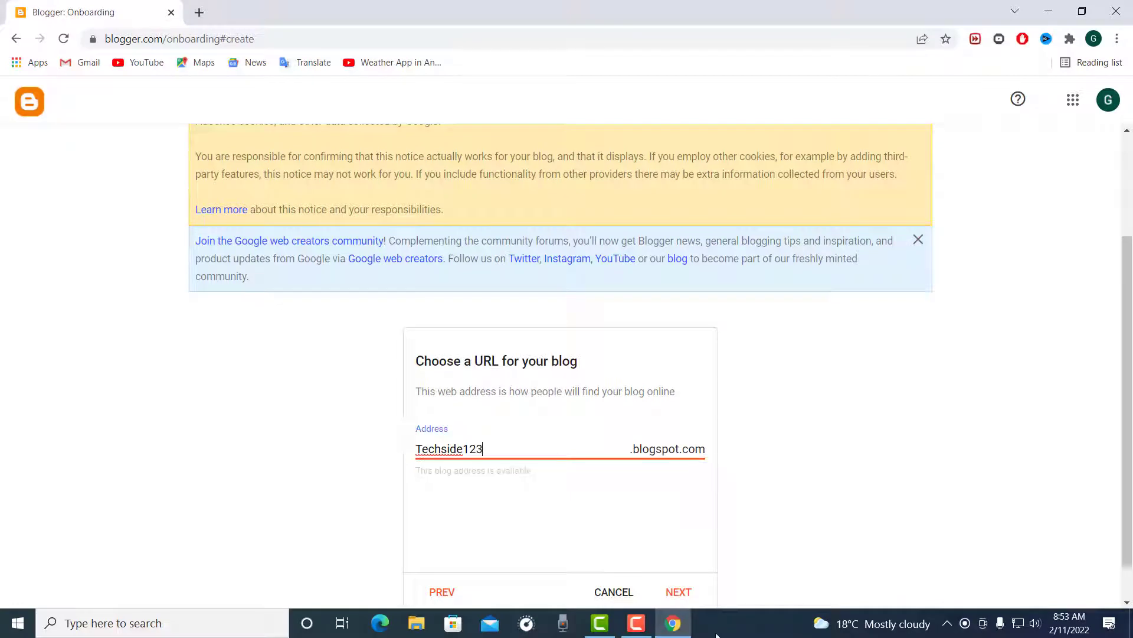
click(683, 592)
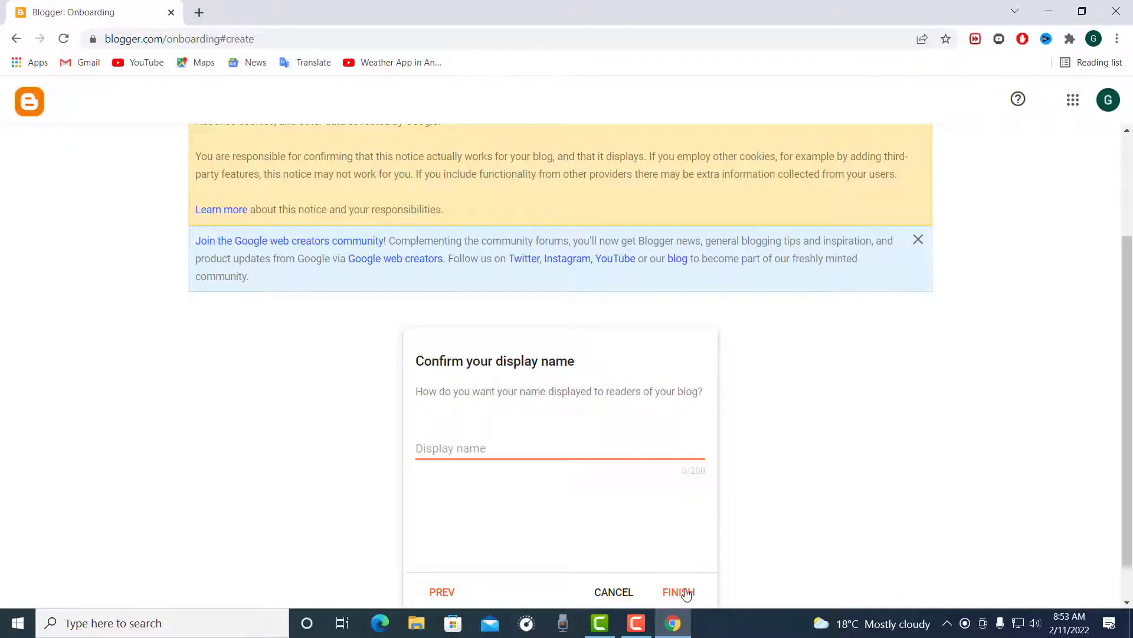
Step: Enter "TEch" as the display name and finish creating the blog
click(554, 456)
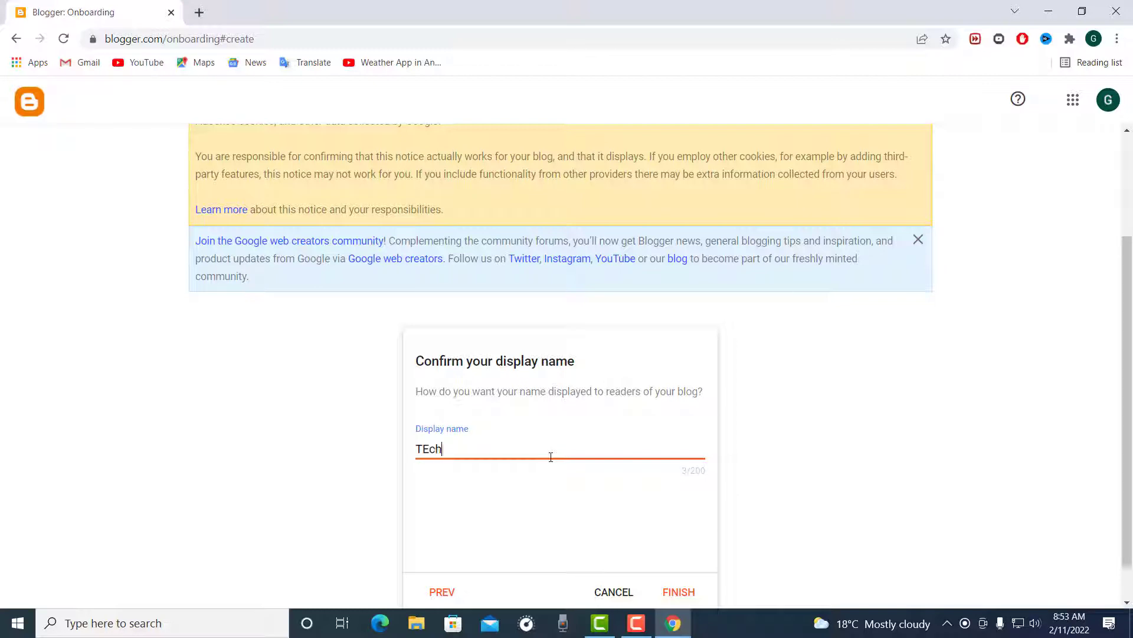
text(TEch)
click(687, 588)
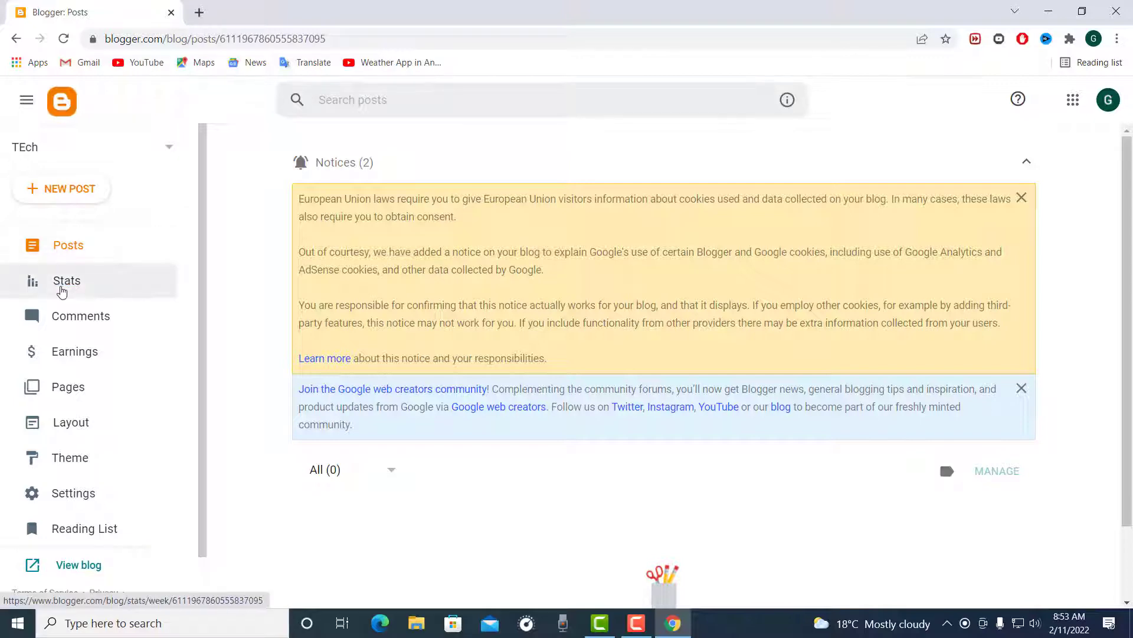
Step: Look through the blog dashboard's Posts, Stats, Comments, Earnings, Pages and Theme sections
click(62, 251)
click(61, 284)
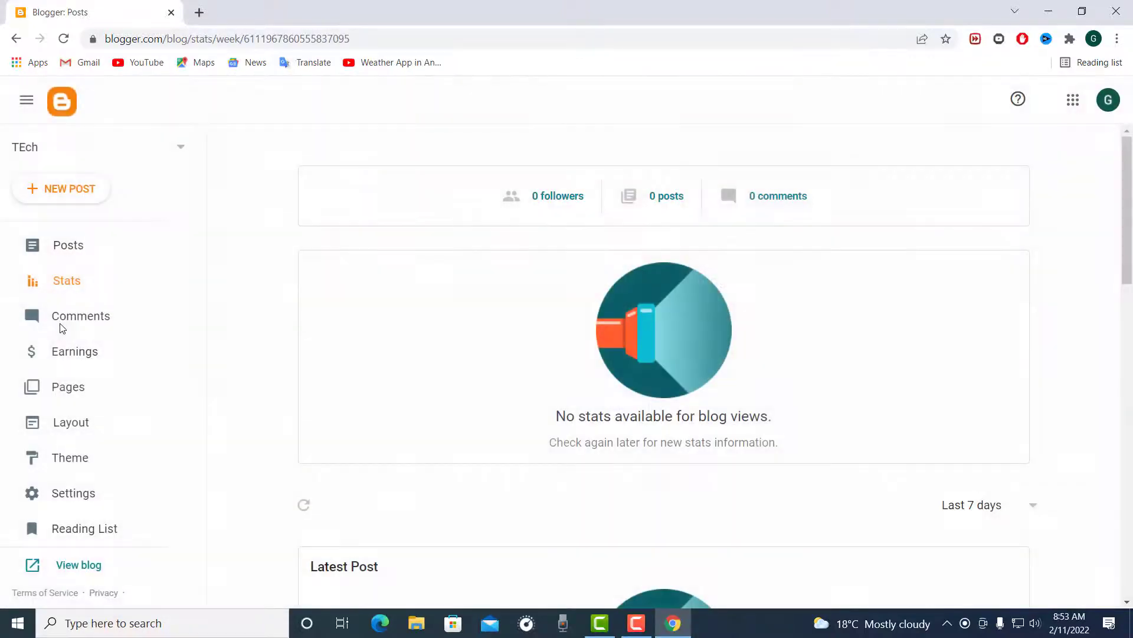
click(61, 317)
click(72, 353)
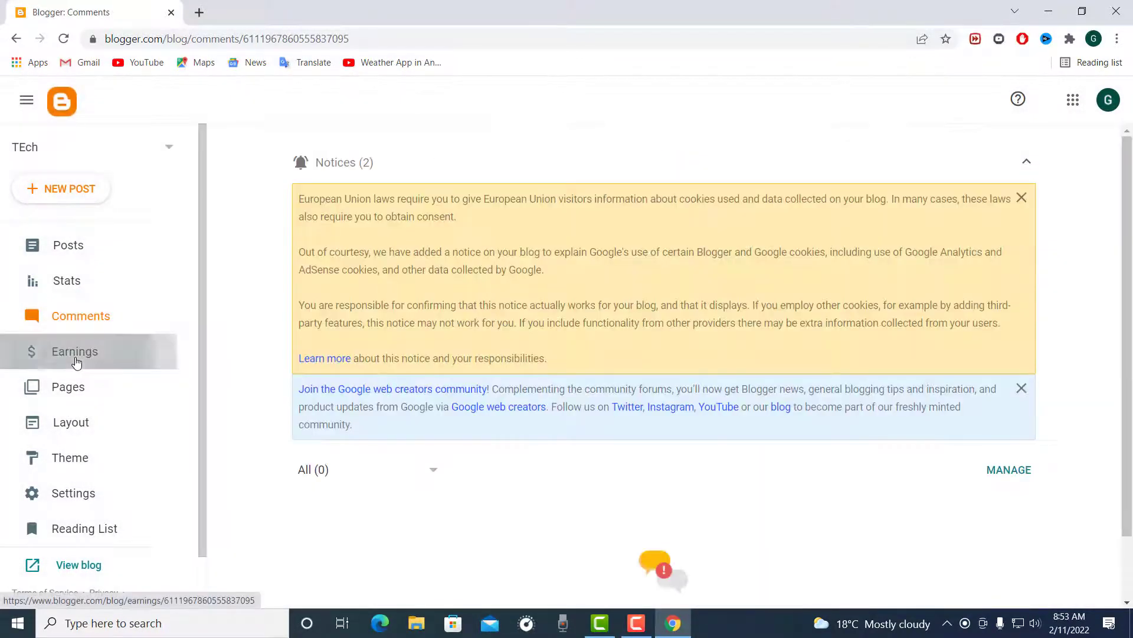
click(71, 394)
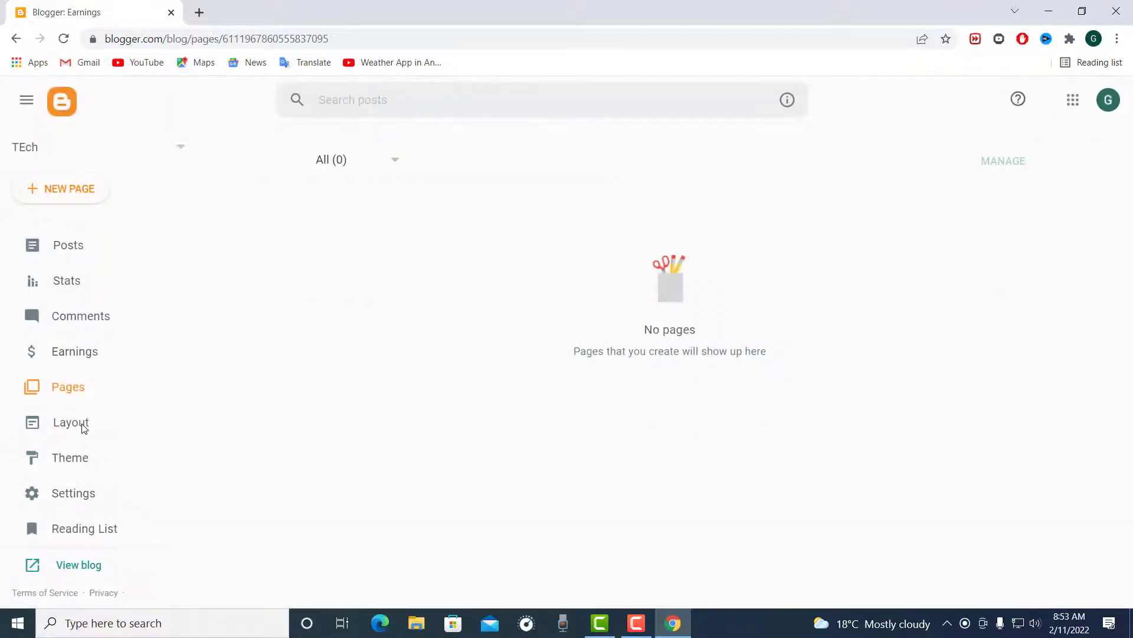
click(86, 475)
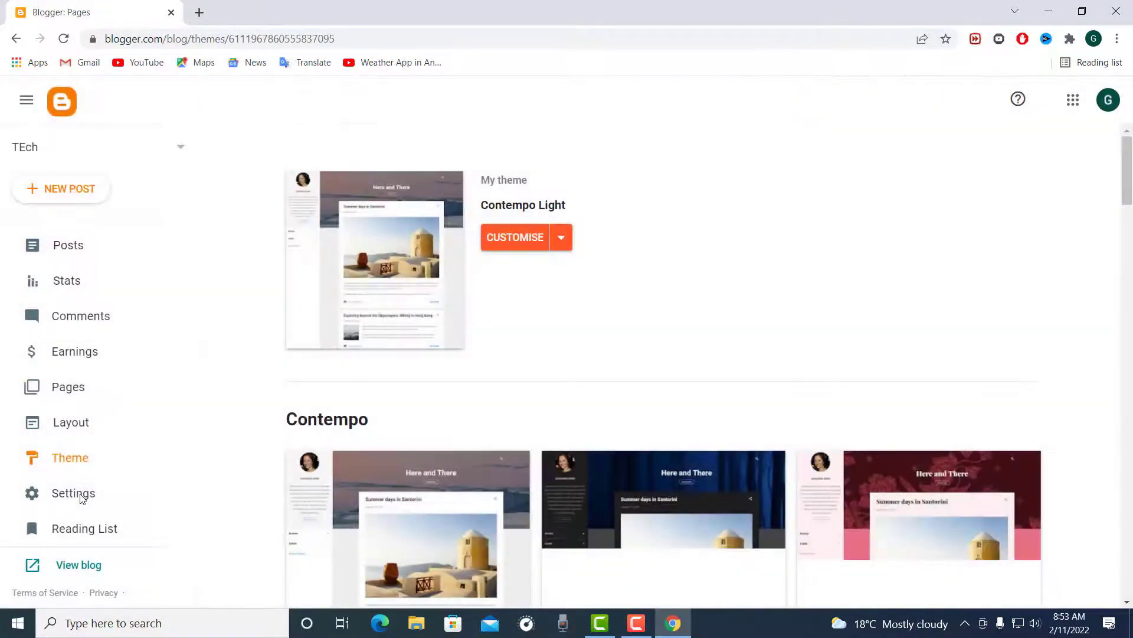
Step: View the live blog in its own tab and return to the Blogger dashboard
scroll(172, 455, down, 1)
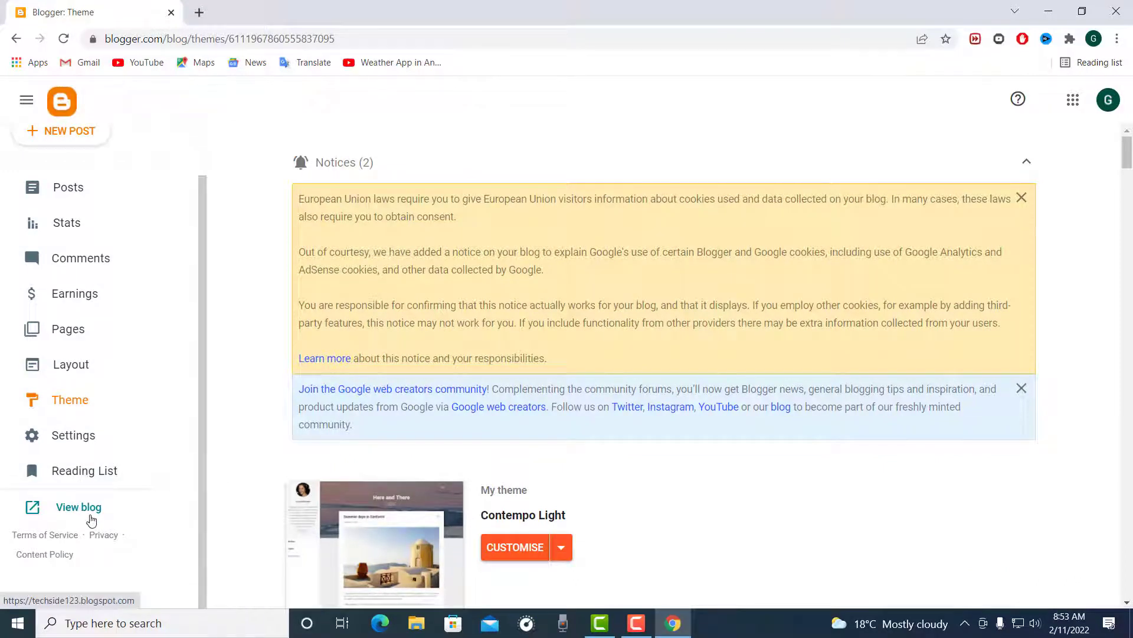
click(89, 511)
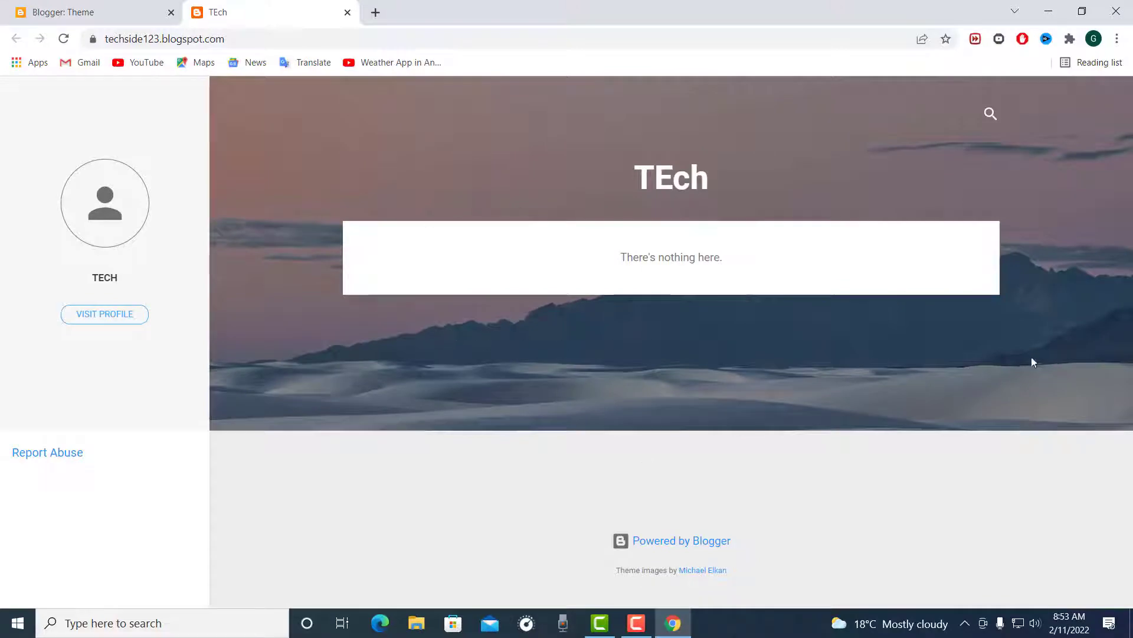
click(88, 12)
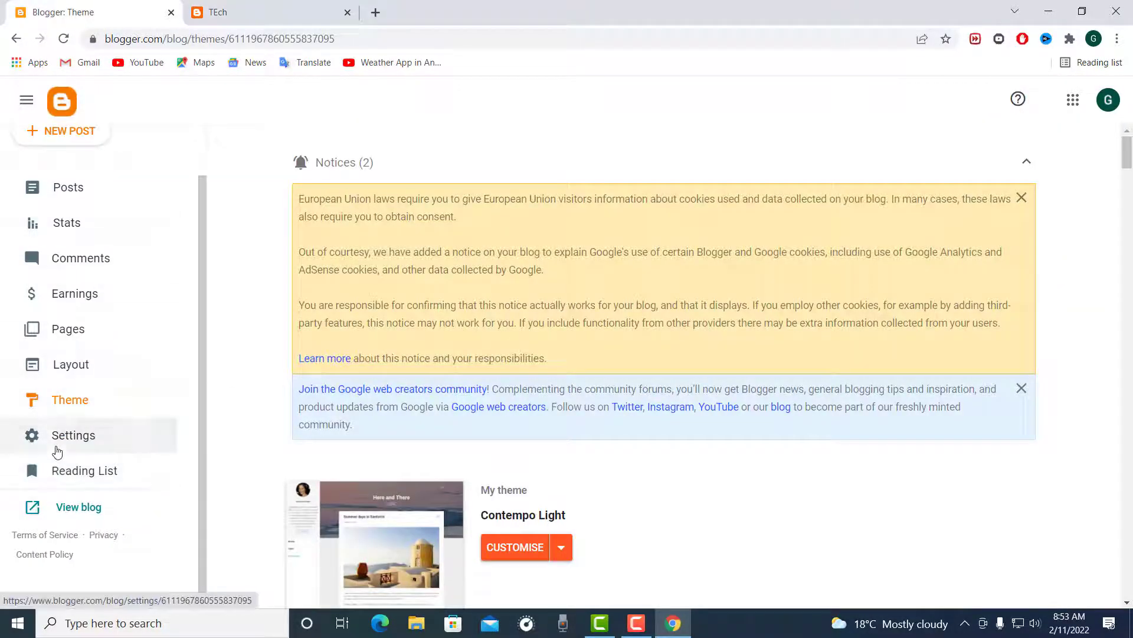
Step: Browse the available blog themes, from Contempo, Soho and Emporio through Simple and Watermark, and return to the Contempo variants
click(61, 412)
scroll(511, 276, down, 4)
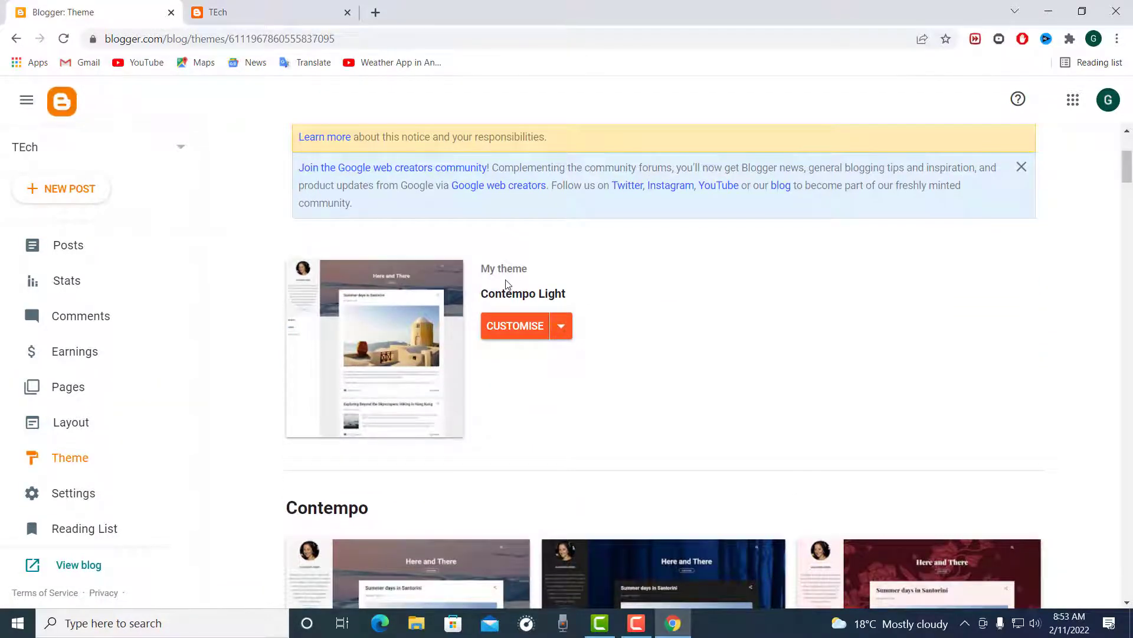
scroll(505, 285, down, 4)
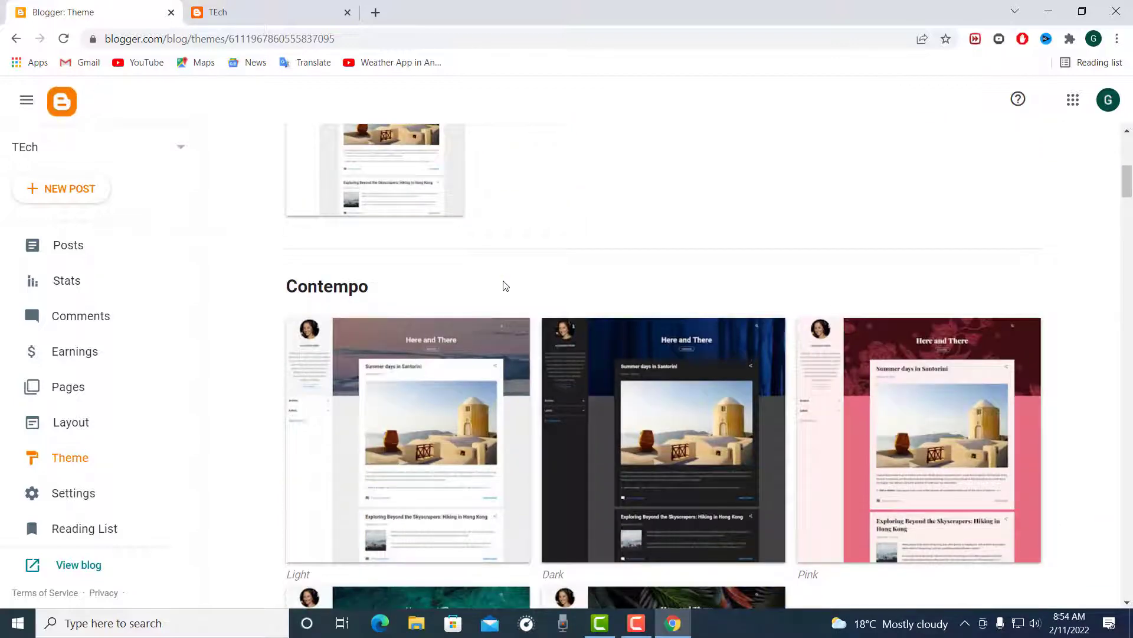
scroll(506, 286, down, 3)
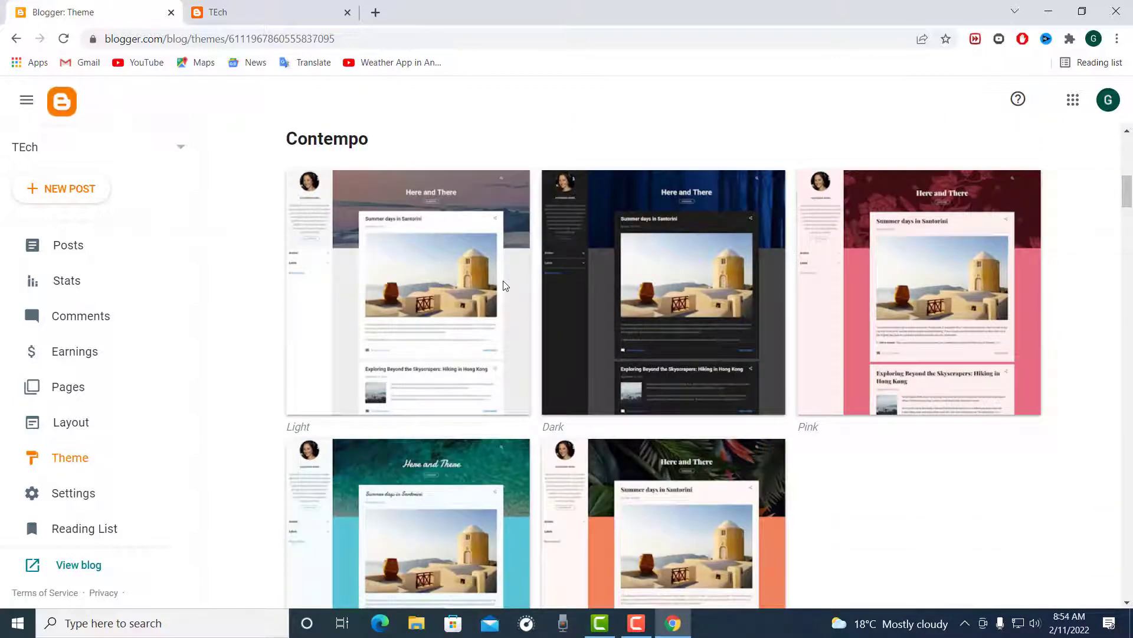
scroll(506, 286, down, 3)
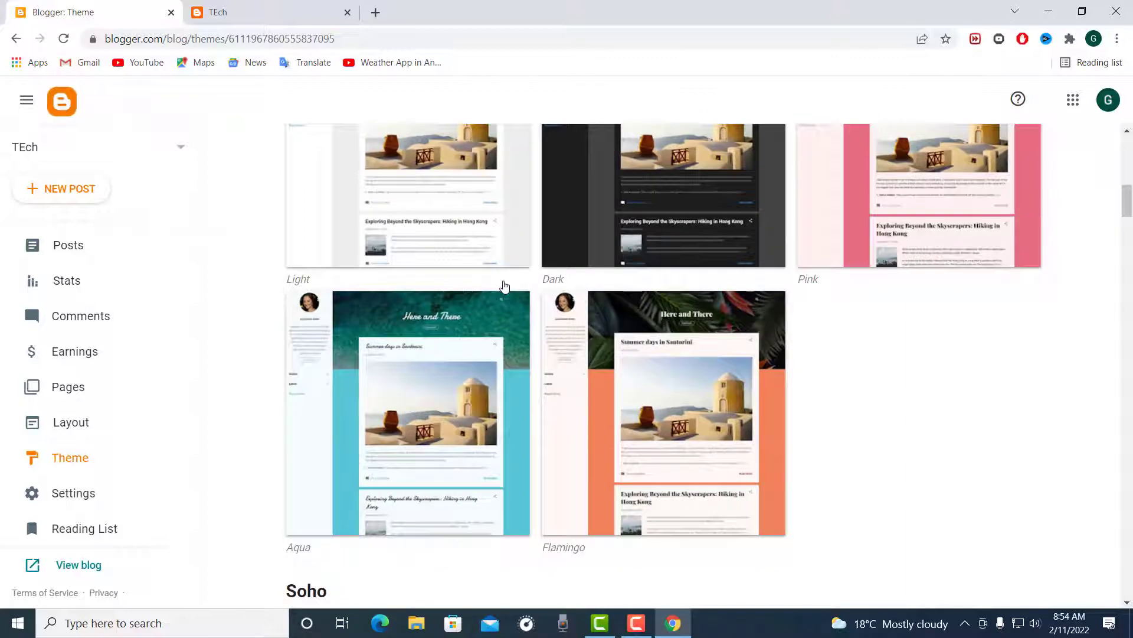
scroll(505, 287, down, 6)
scroll(506, 286, down, 15)
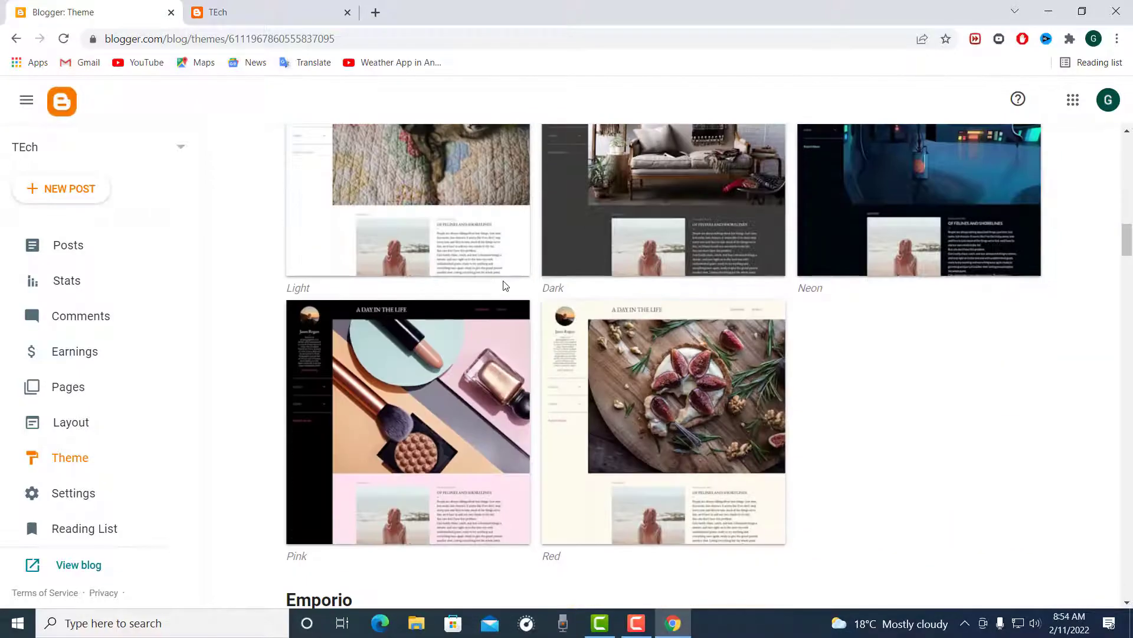
scroll(505, 286, down, 14)
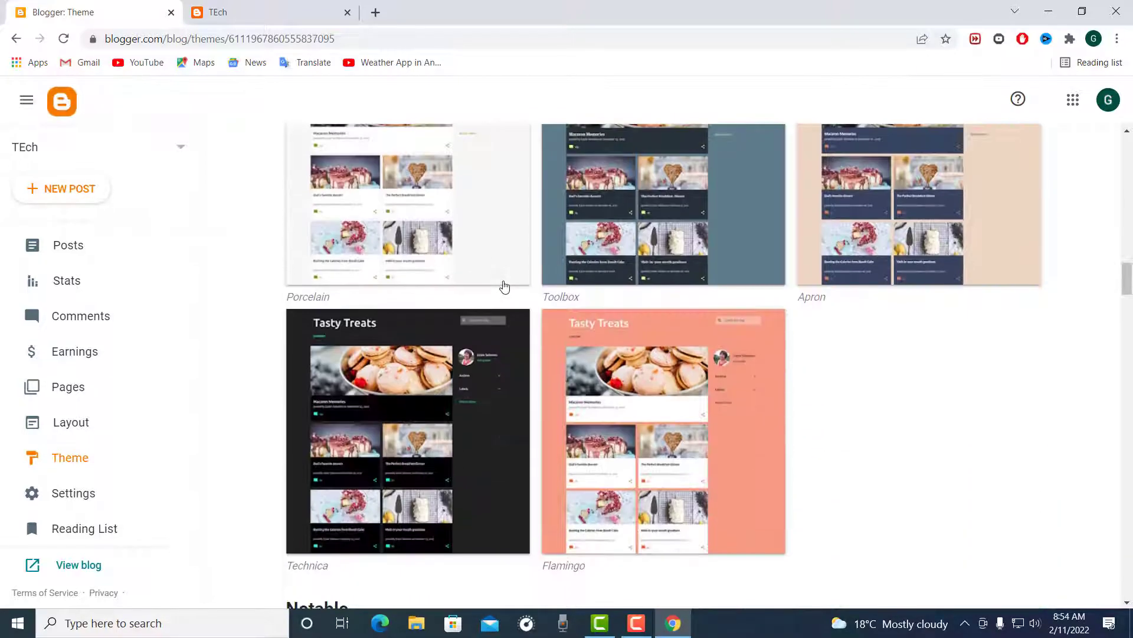
scroll(504, 287, down, 13)
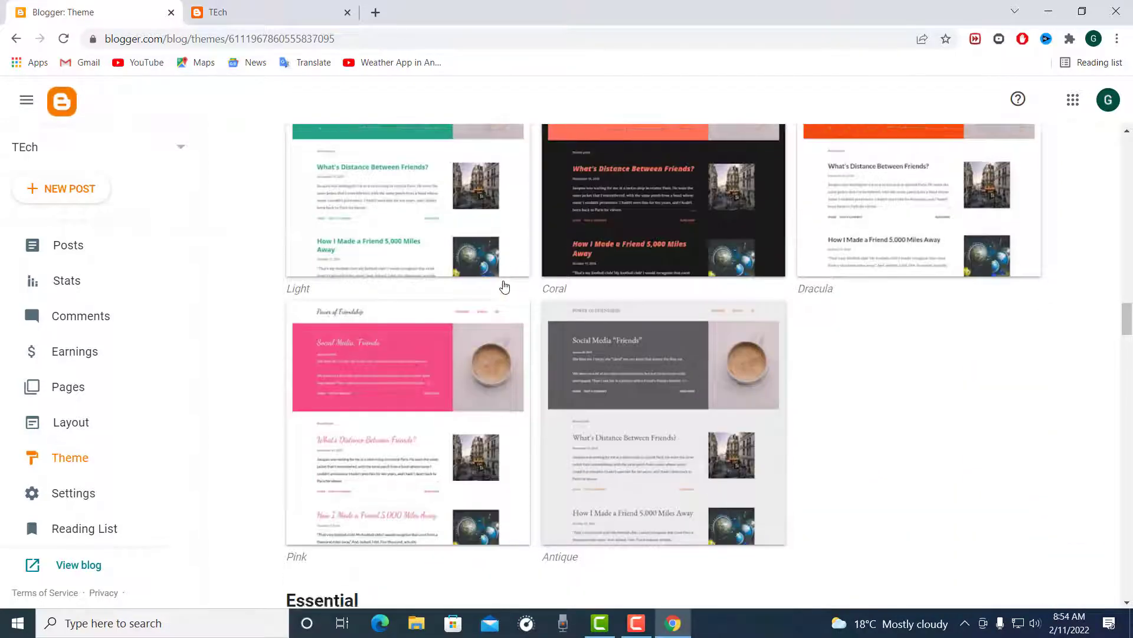
scroll(503, 287, down, 9)
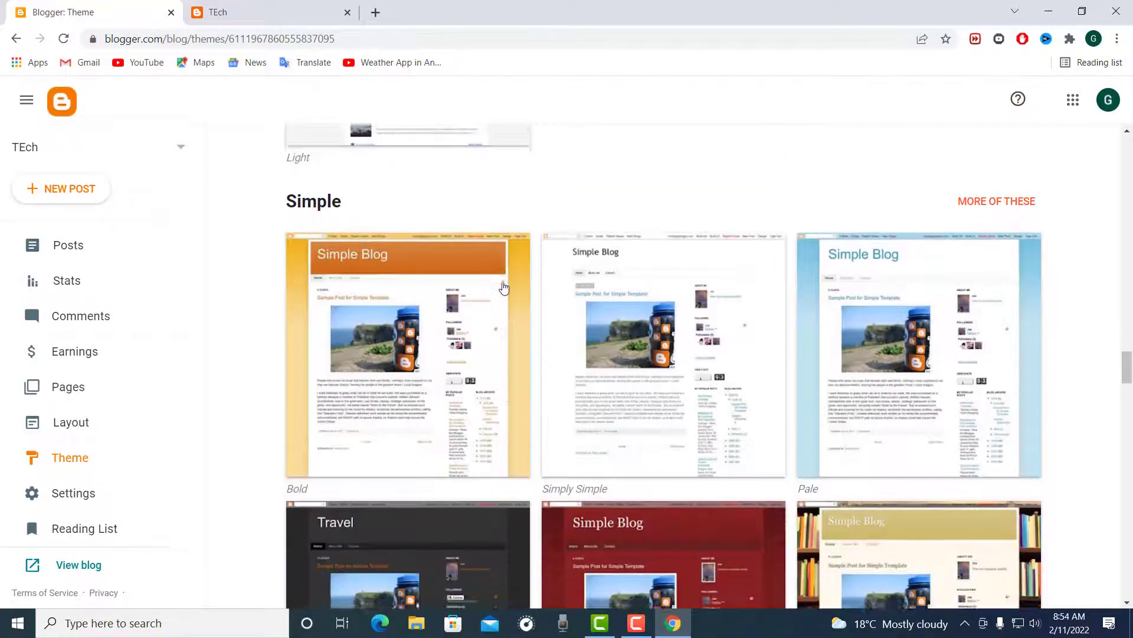
scroll(504, 288, down, 20)
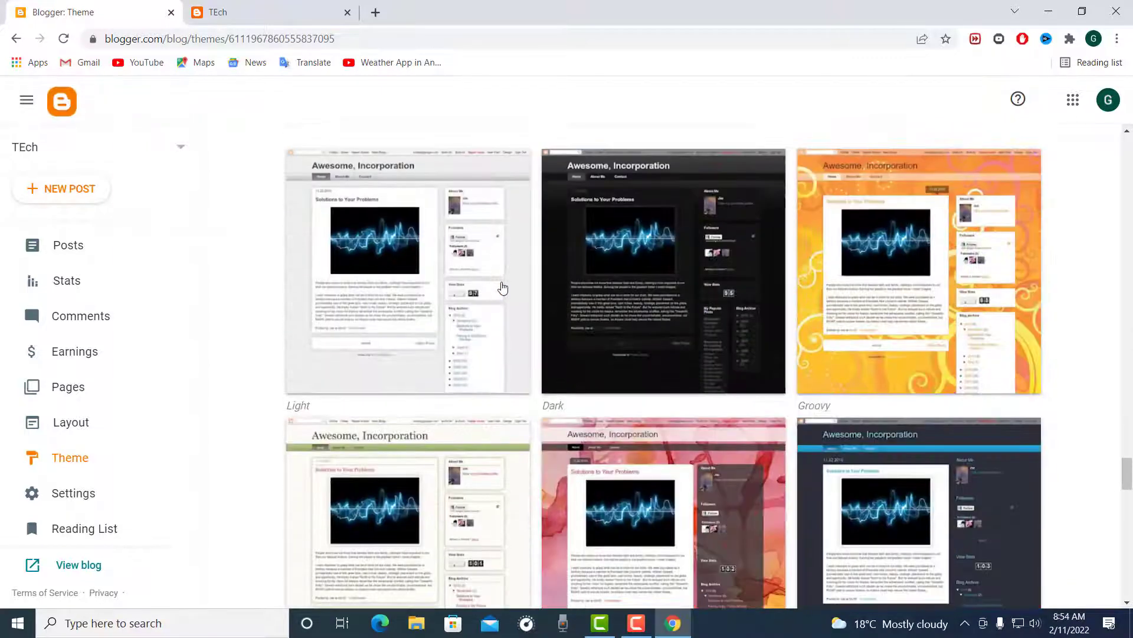
scroll(503, 288, down, 4)
scroll(502, 288, down, 8)
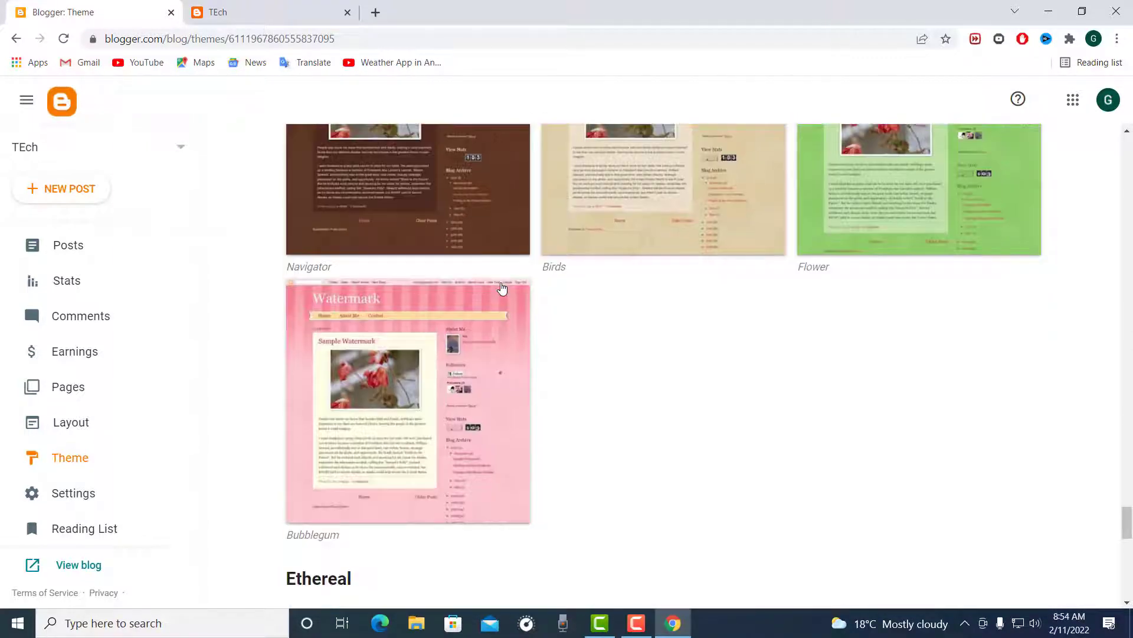
scroll(501, 337, up, 18)
scroll(501, 337, up, 20)
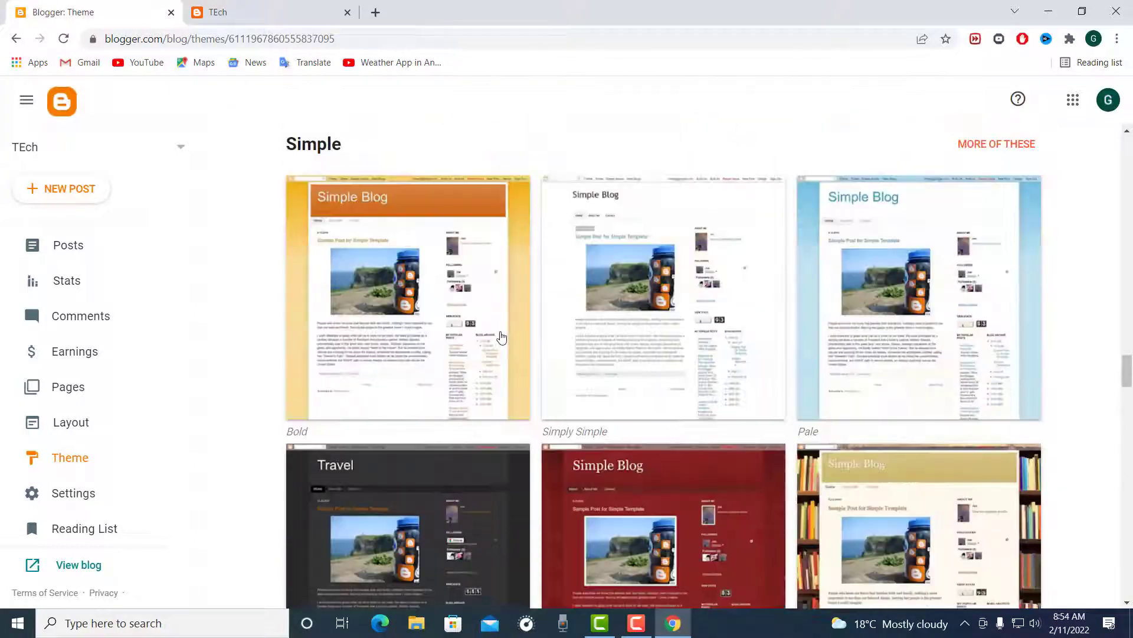
scroll(501, 337, up, 20)
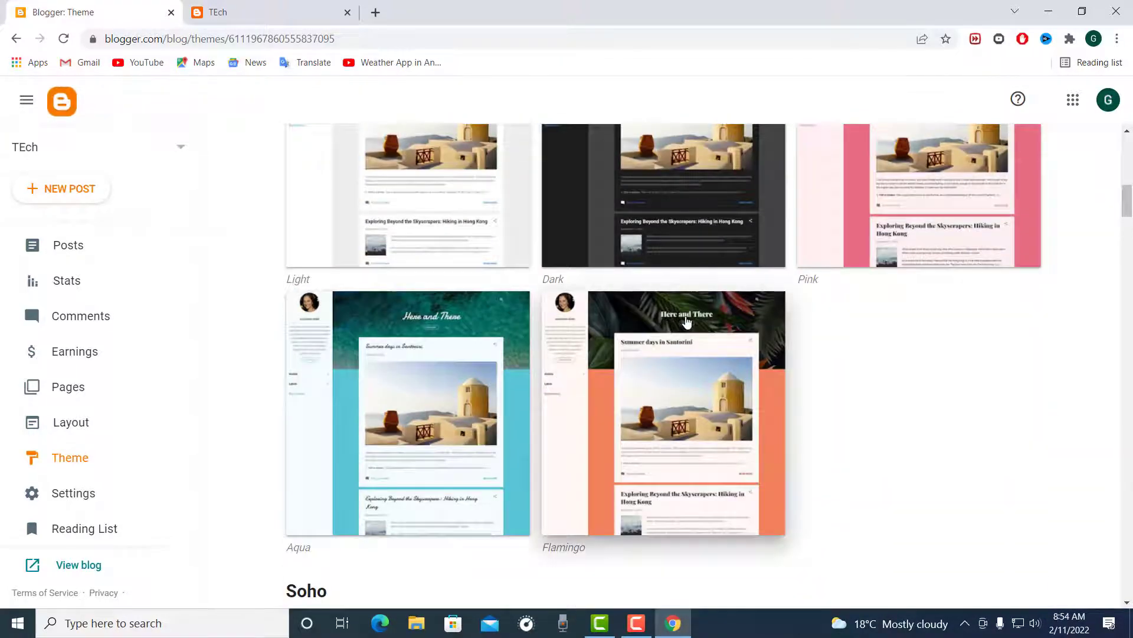
Step: Apply the Flamingo variant of the Contempo theme to the blog
click(685, 322)
scroll(486, 399, down, 1)
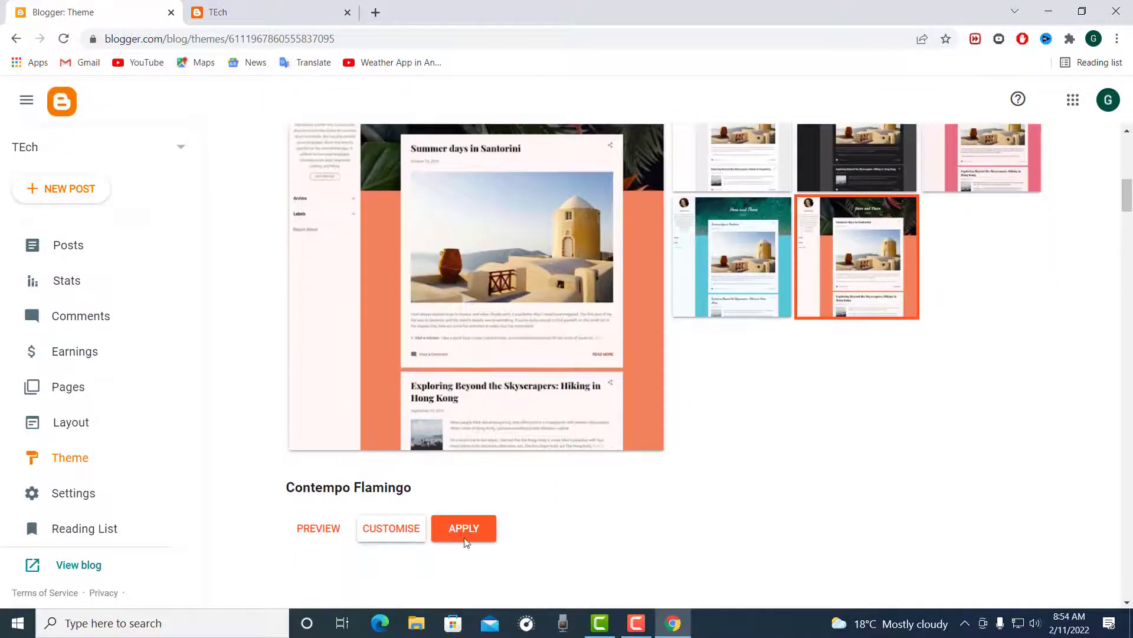
click(466, 528)
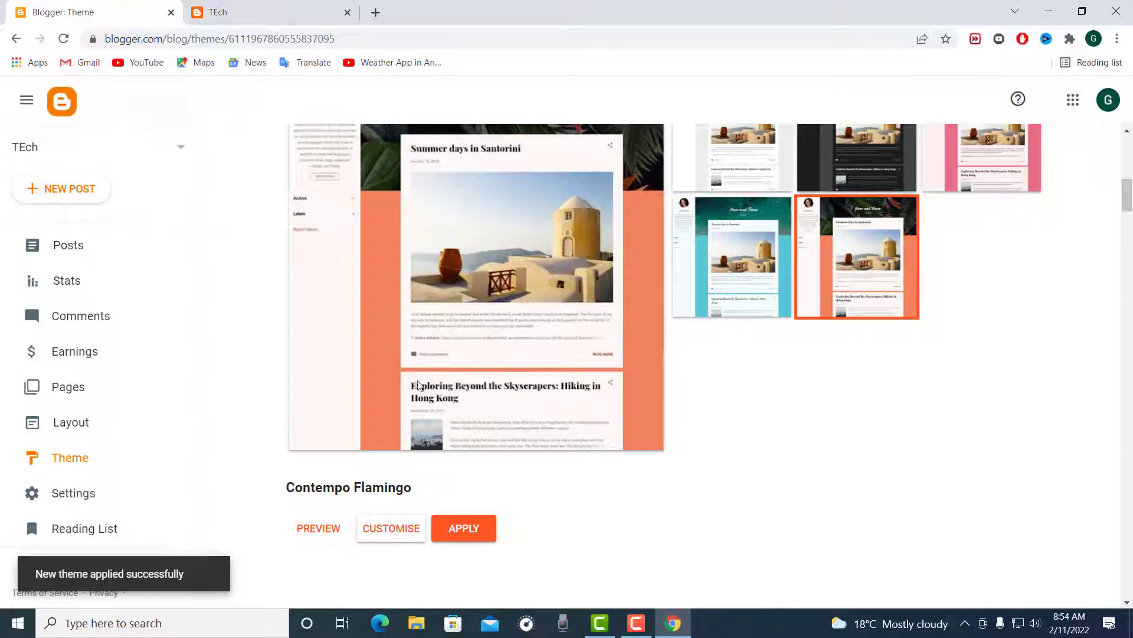
Step: Open the Contempo Flamingo theme for customising and look over its background settings and the blog preview
click(405, 532)
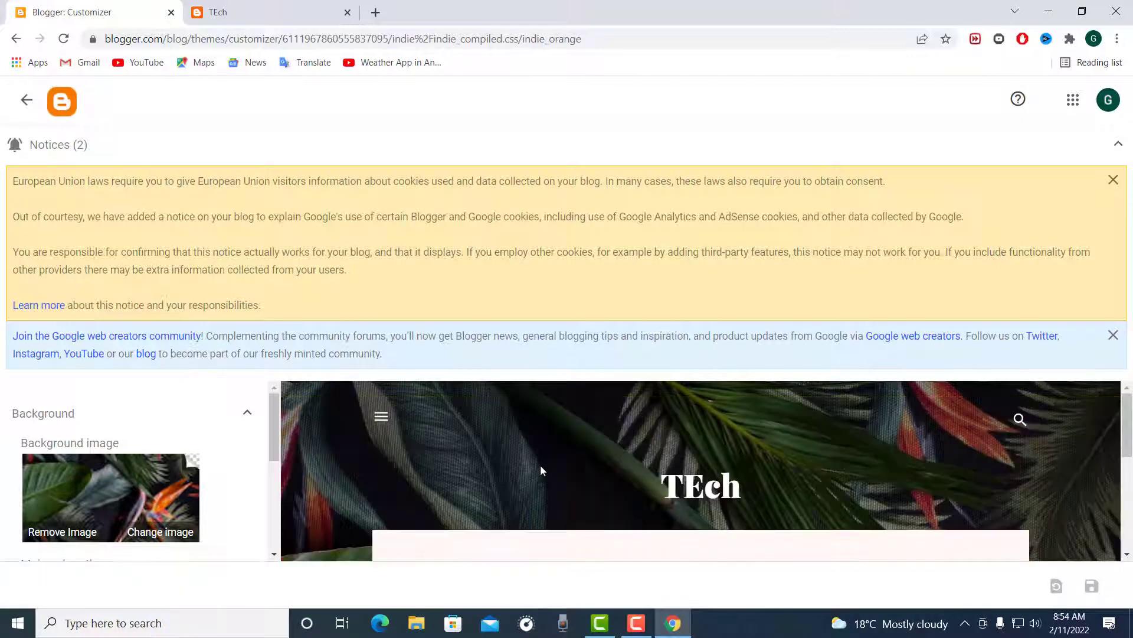
scroll(554, 455, down, 5)
scroll(560, 458, up, 3)
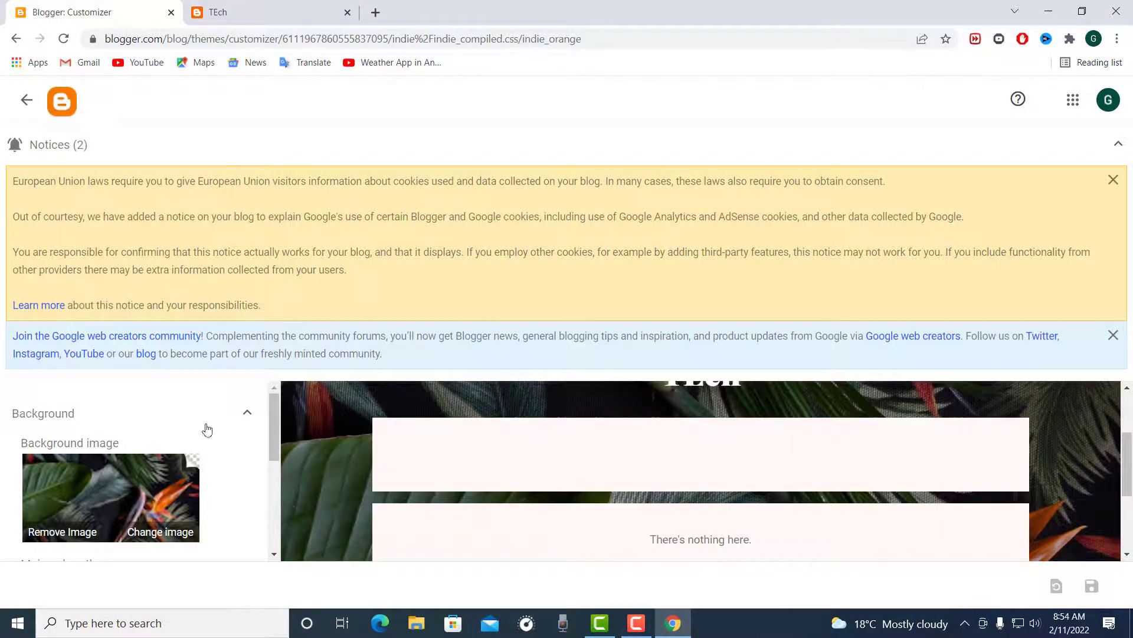
scroll(185, 443, down, 3)
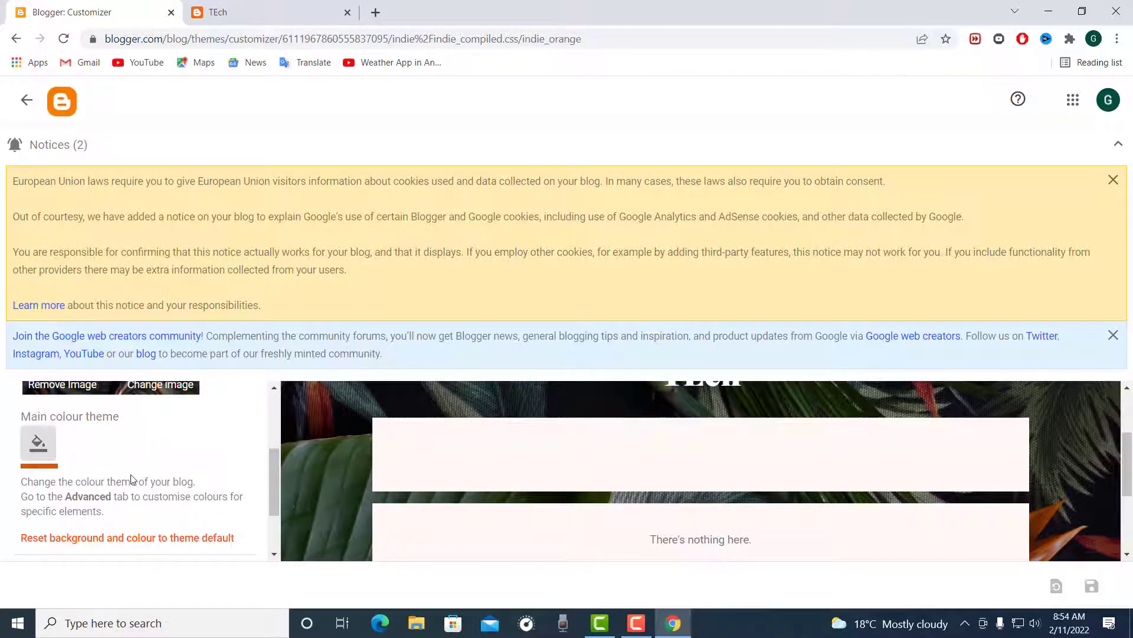
scroll(131, 480, up, 3)
scroll(589, 474, up, 2)
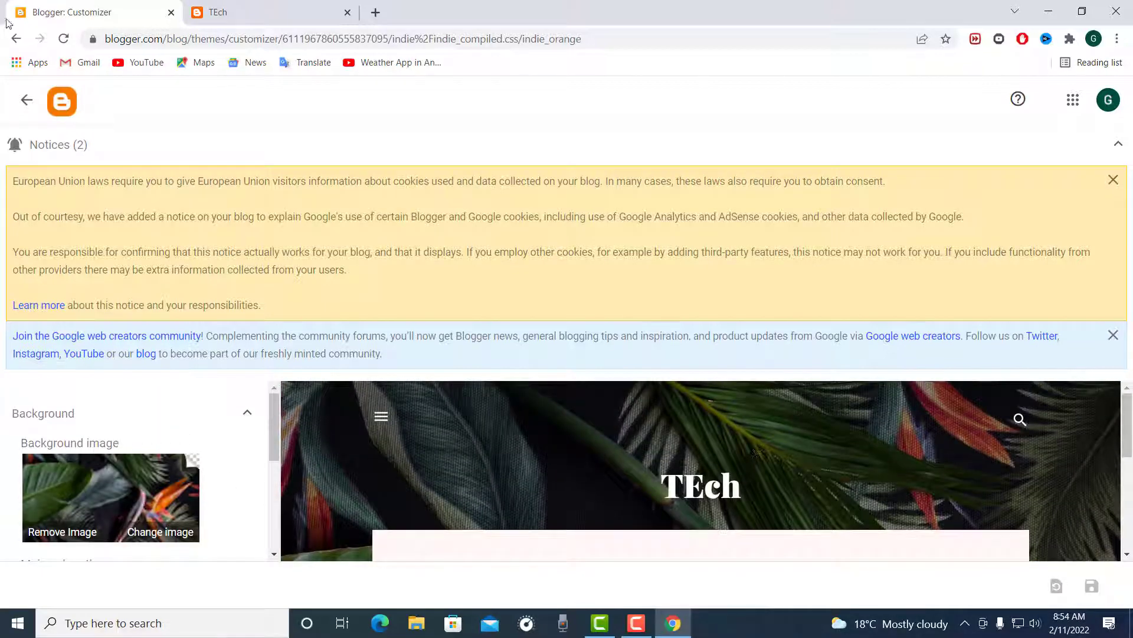
scroll(391, 389, down, 4)
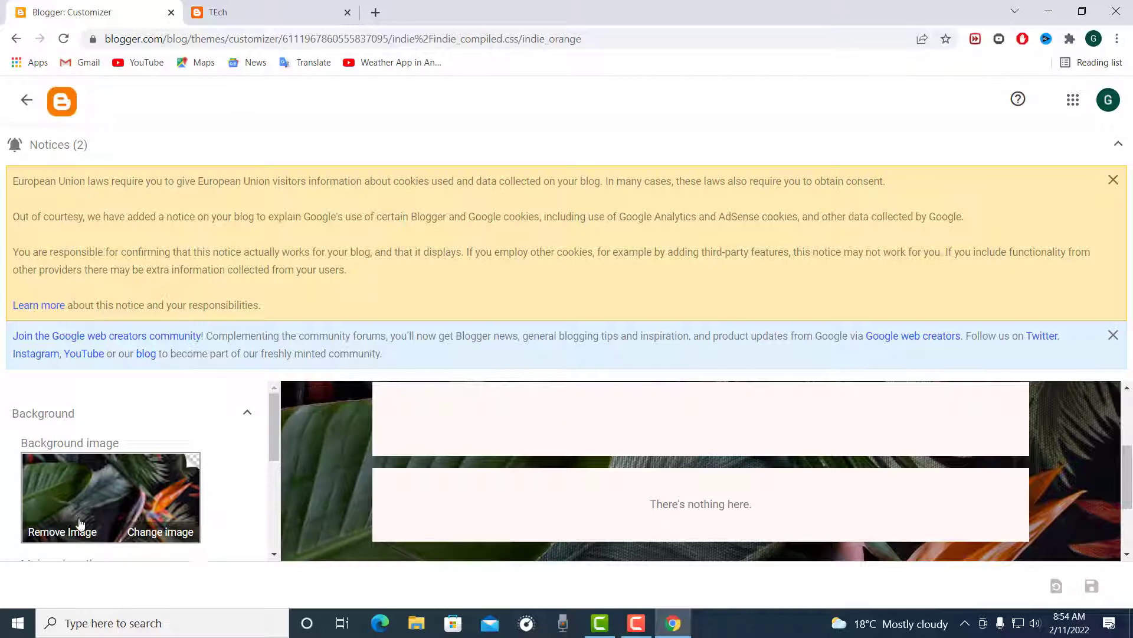
Step: Open the background image selection and browse the Abstract, The arts, Business and Celebrations categories
click(110, 537)
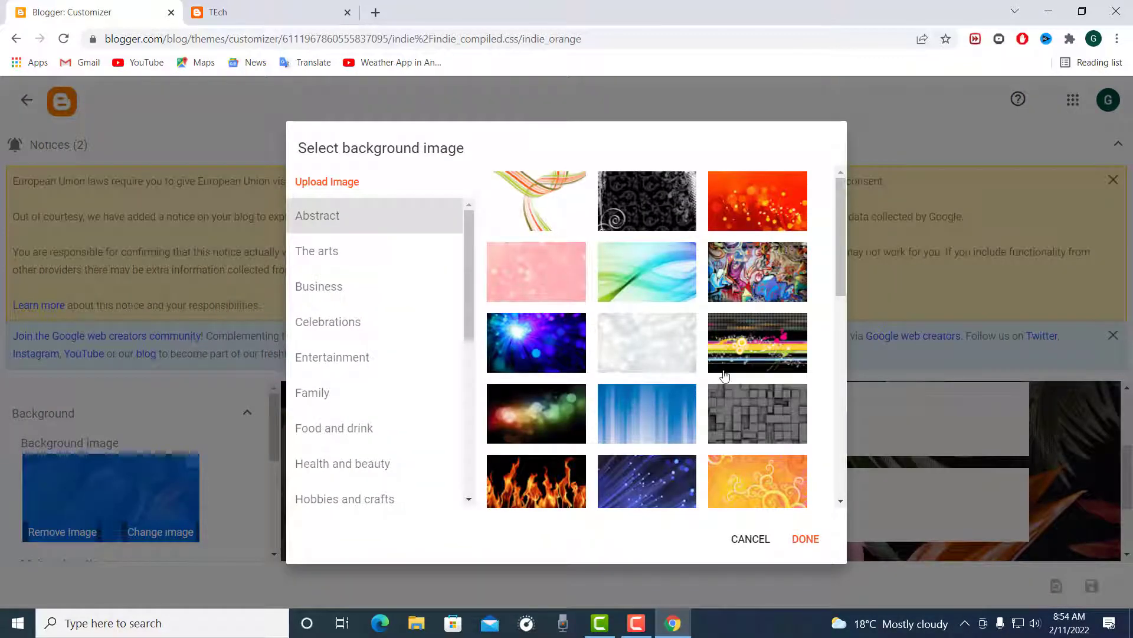
scroll(722, 376, down, 1)
scroll(723, 374, down, 6)
scroll(723, 375, up, 3)
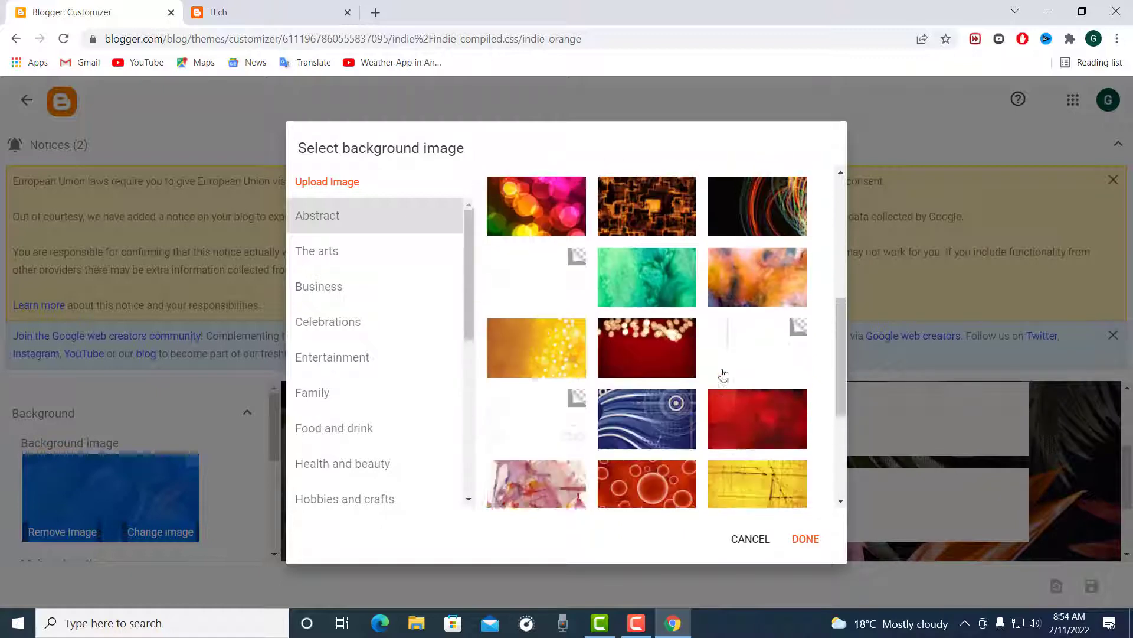
scroll(665, 344, down, 4)
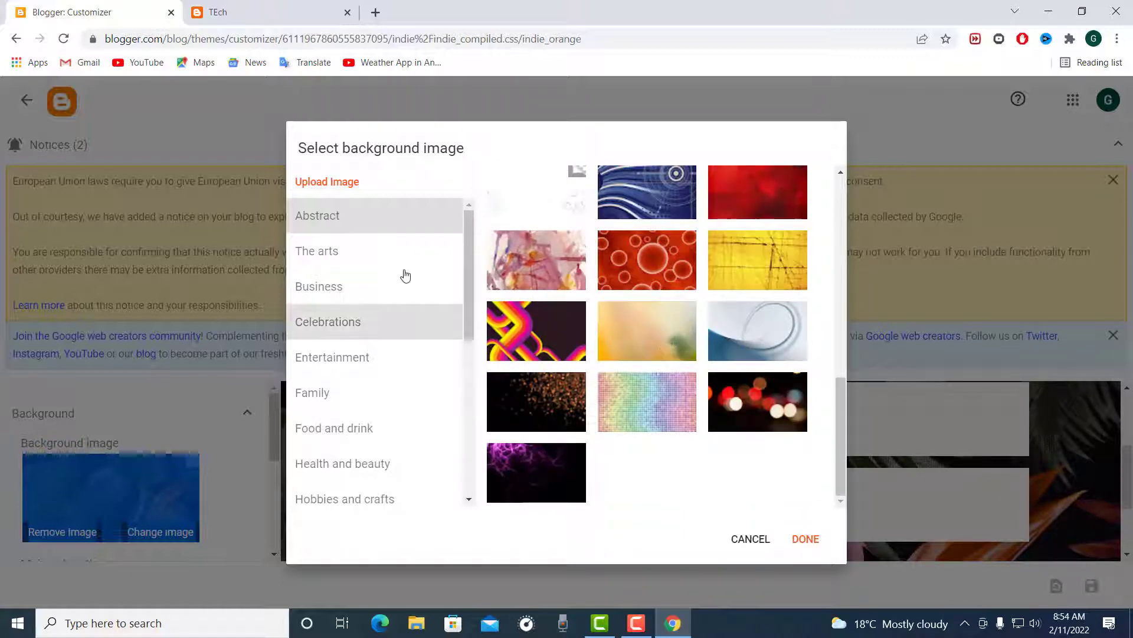
click(373, 270)
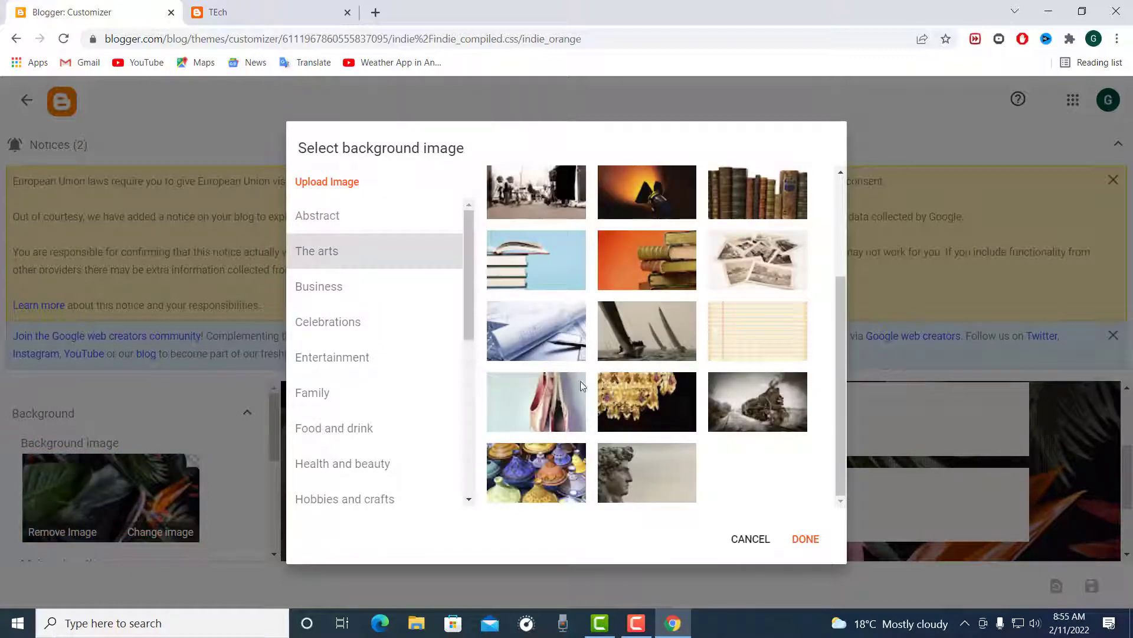
click(326, 295)
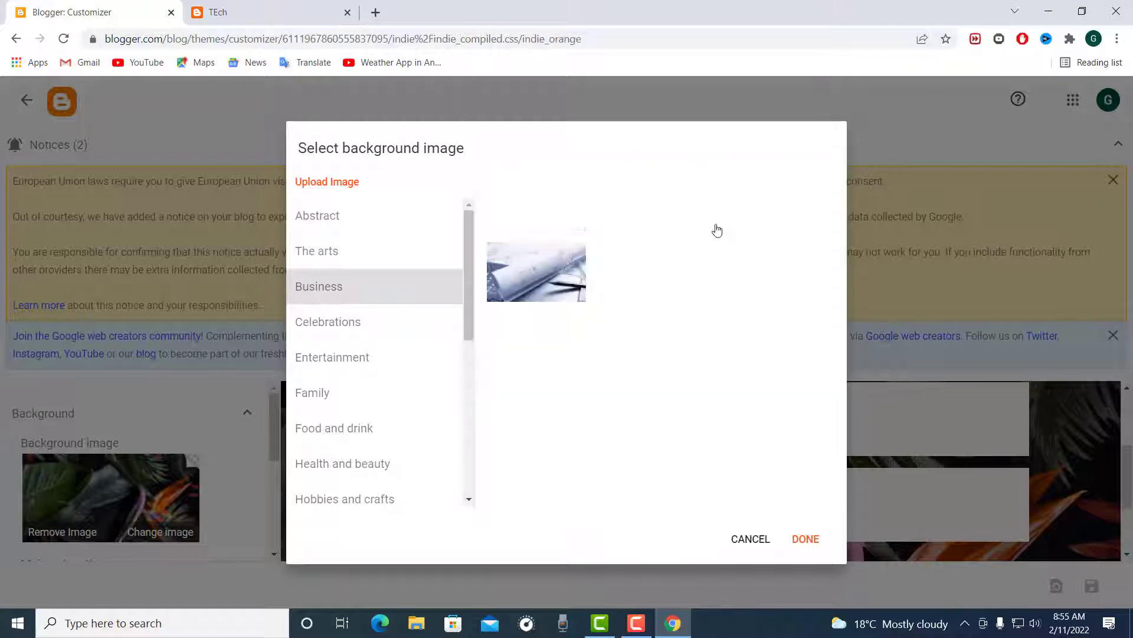
click(334, 322)
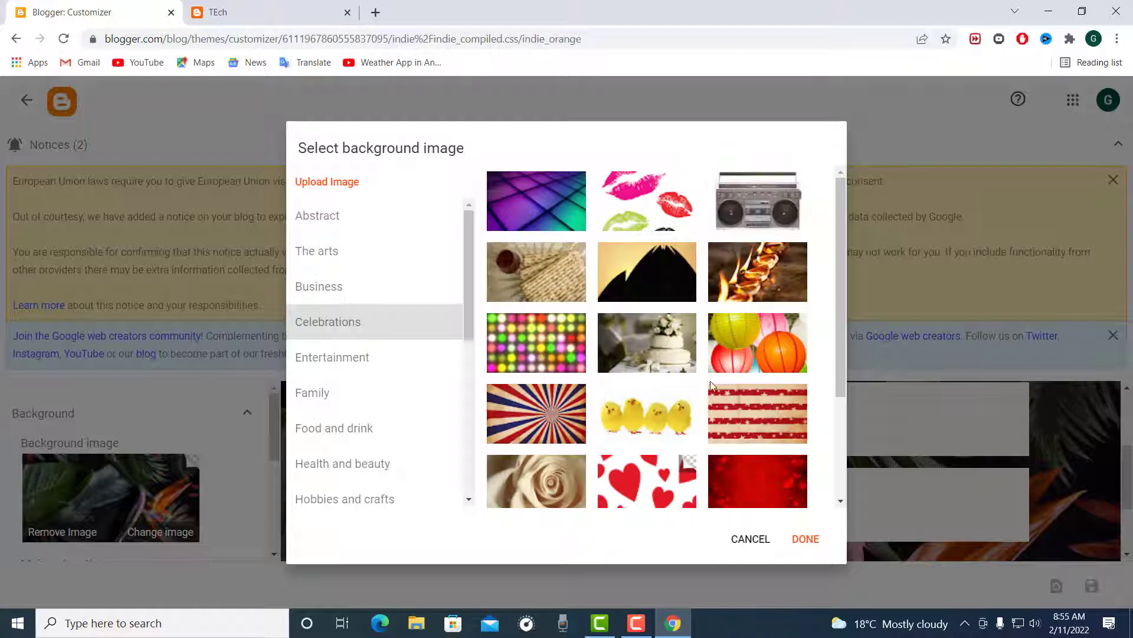
scroll(712, 385, down, 3)
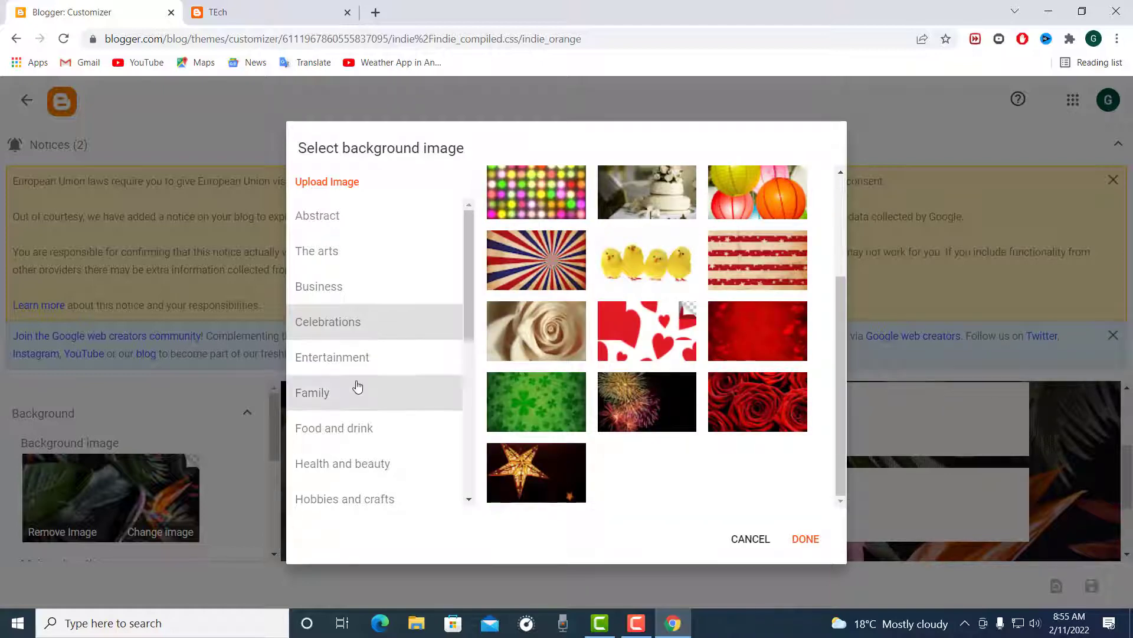
Step: Browse the Entertainment, Family, Food and drink, Transparent, Travel, Shopping and Science background images
click(347, 359)
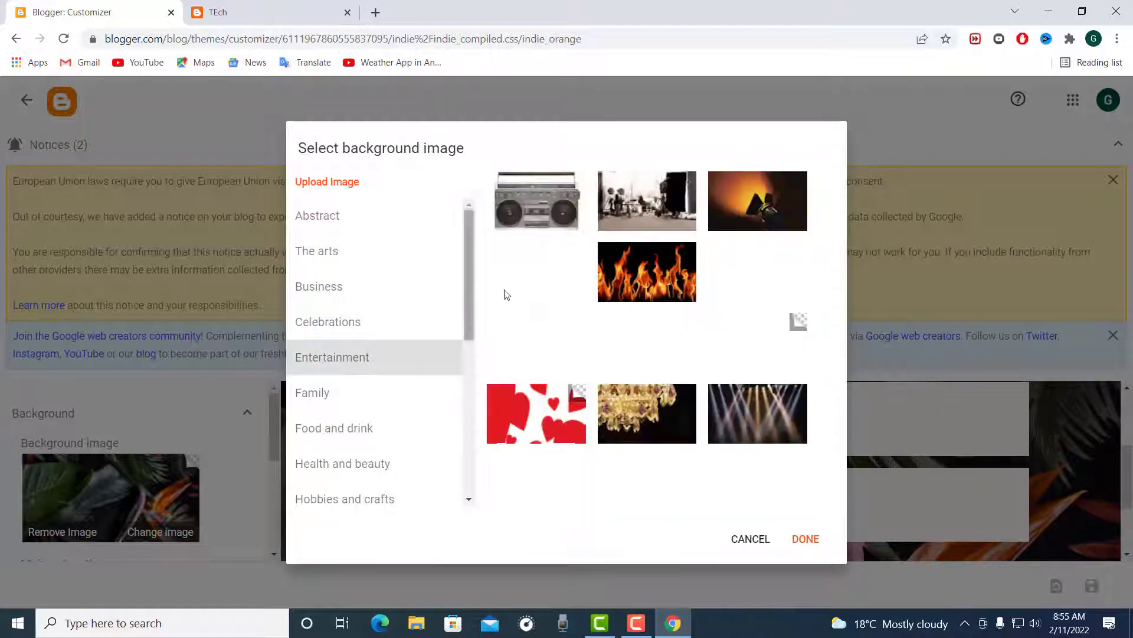
click(330, 394)
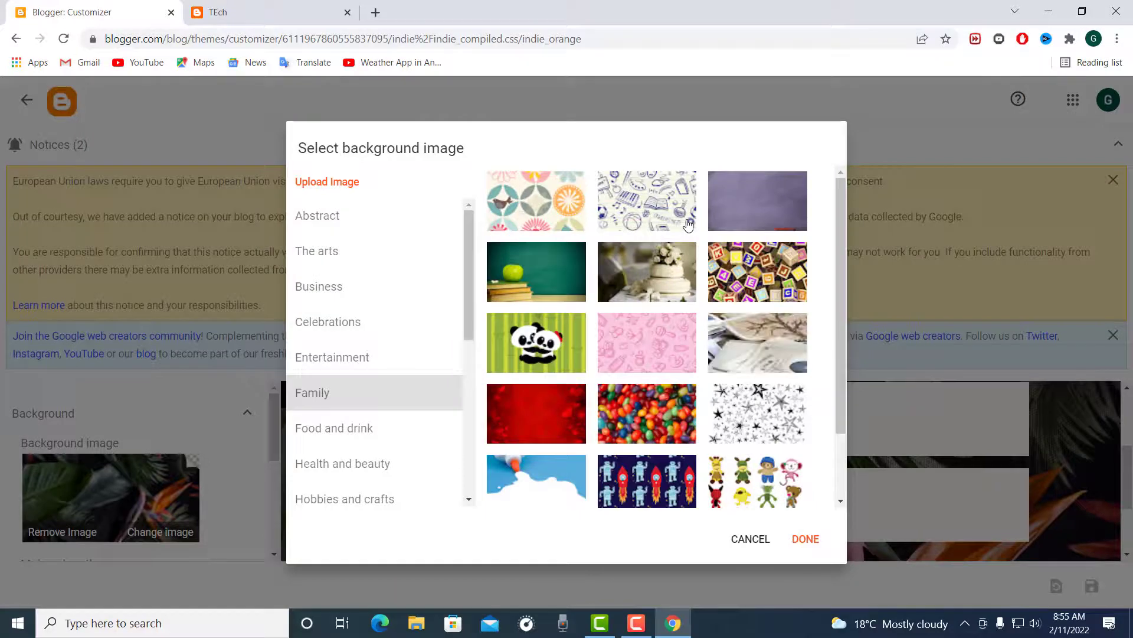
scroll(700, 235, down, 1)
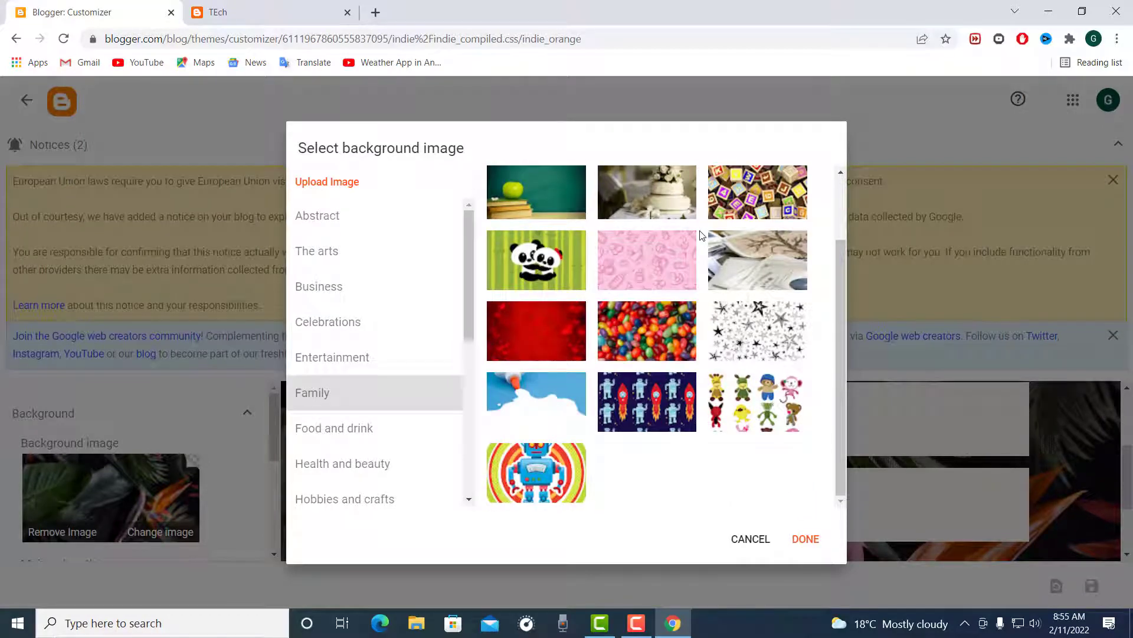
click(332, 430)
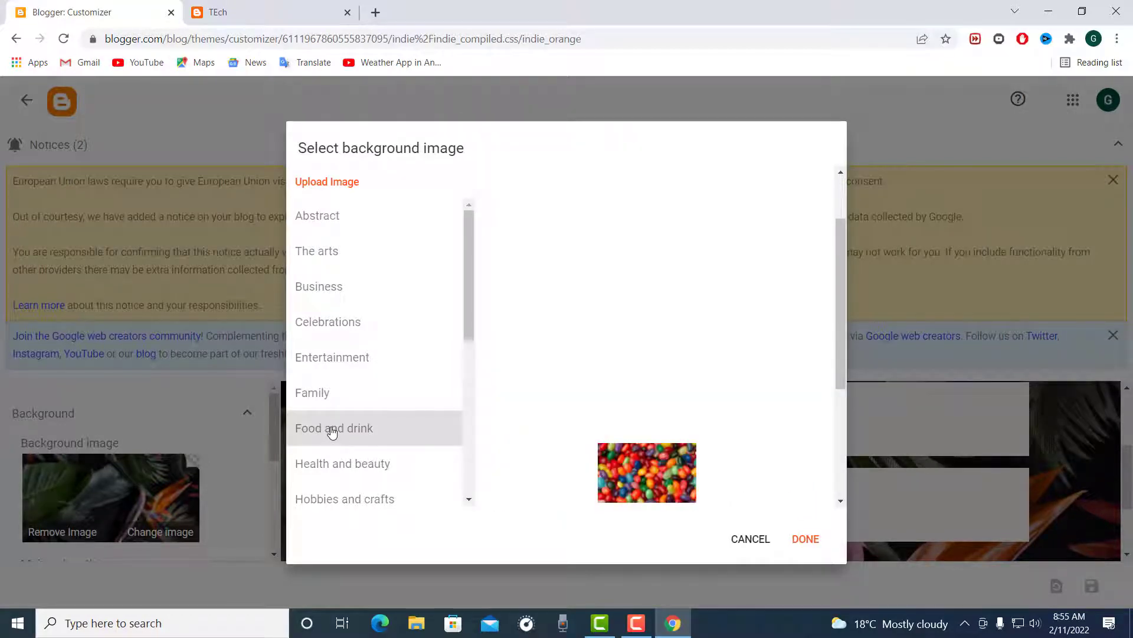
scroll(332, 429, down, 5)
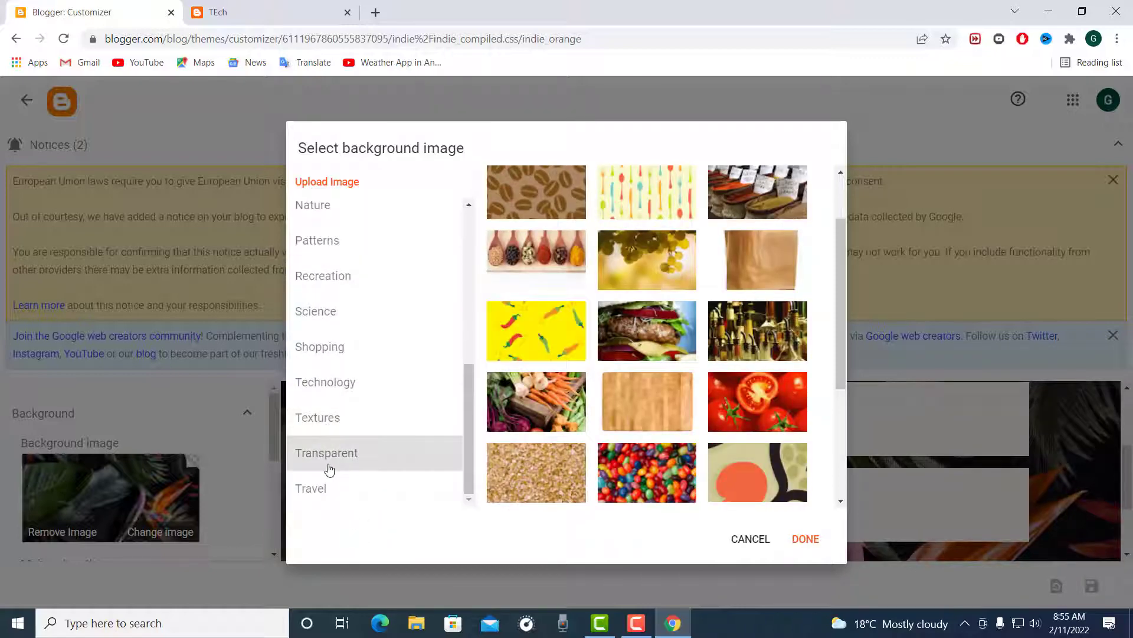
click(326, 466)
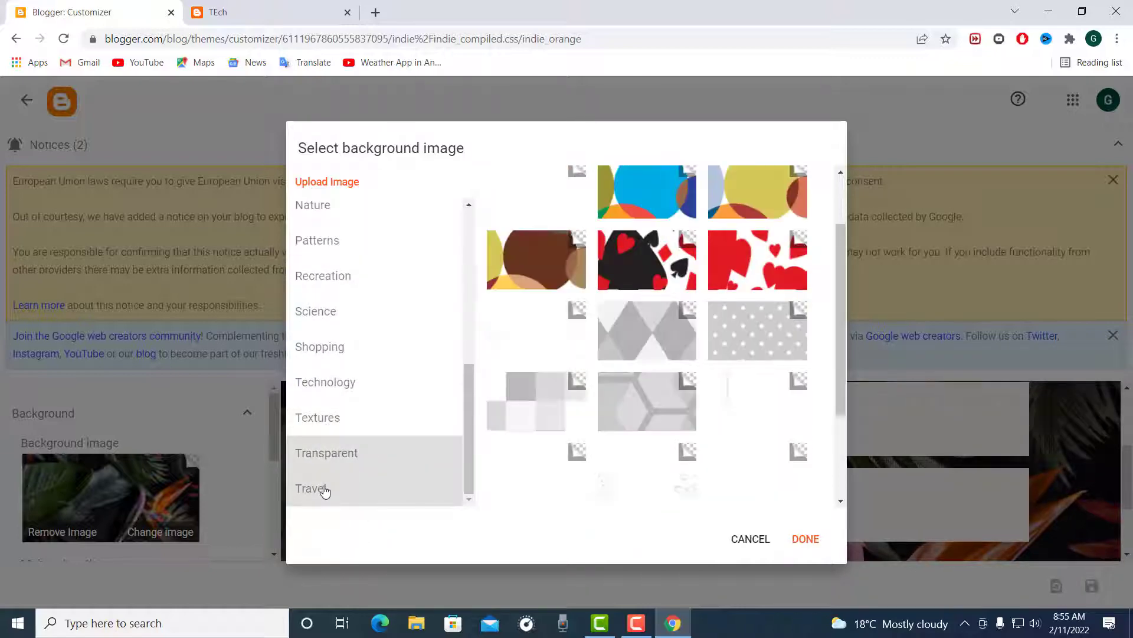
click(324, 490)
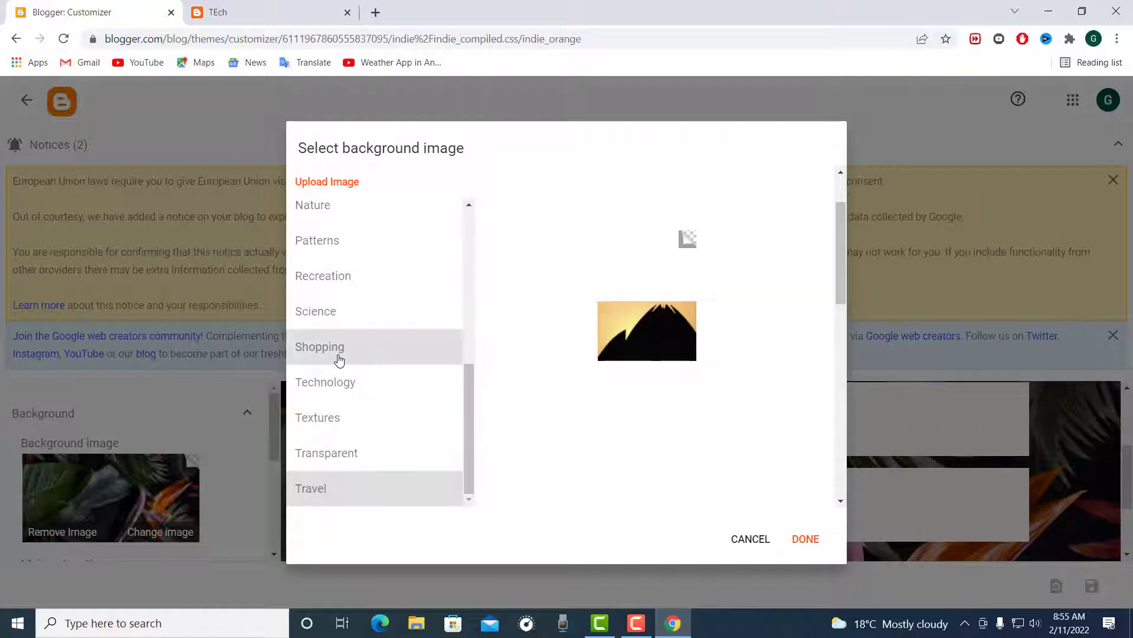
click(339, 359)
click(365, 319)
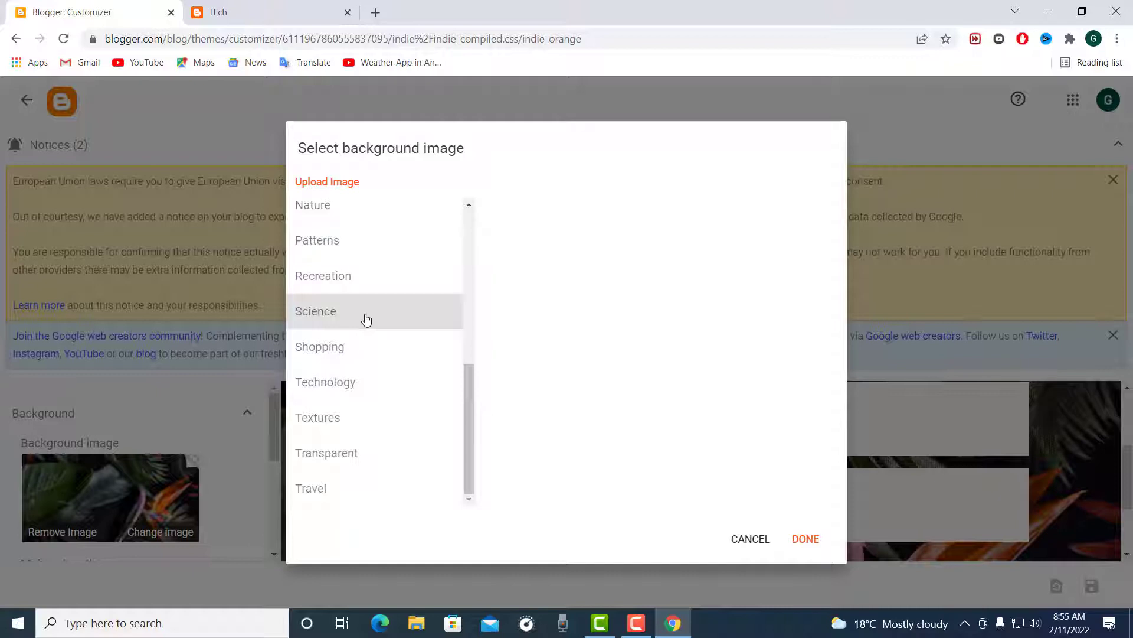
Step: Set the blue graphic from the Technology category as the theme's background image
click(340, 391)
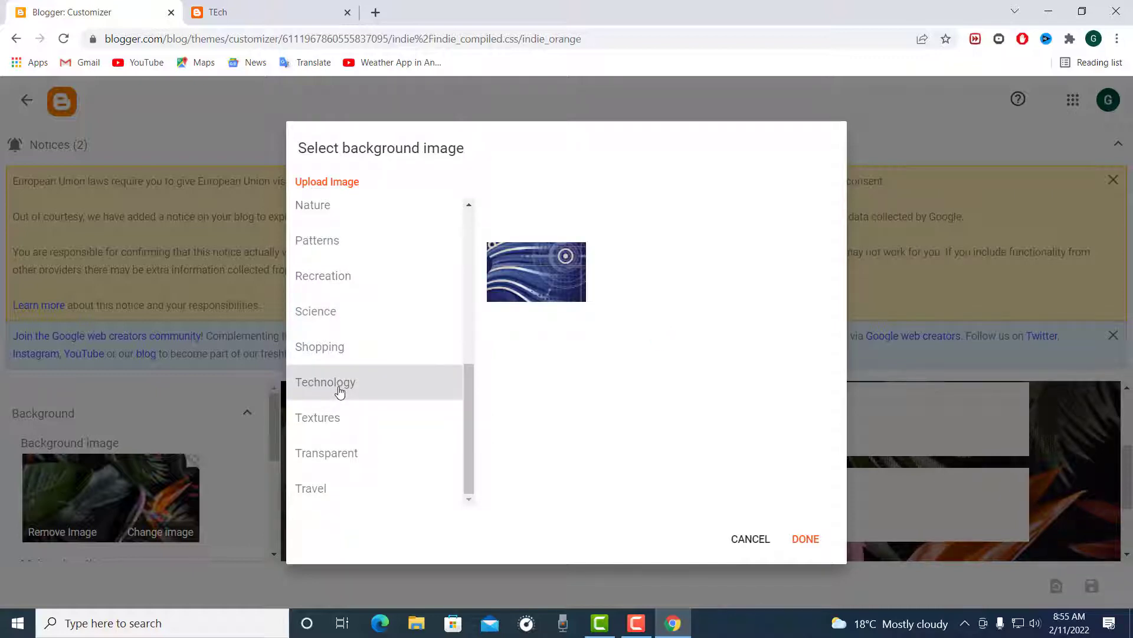
click(551, 281)
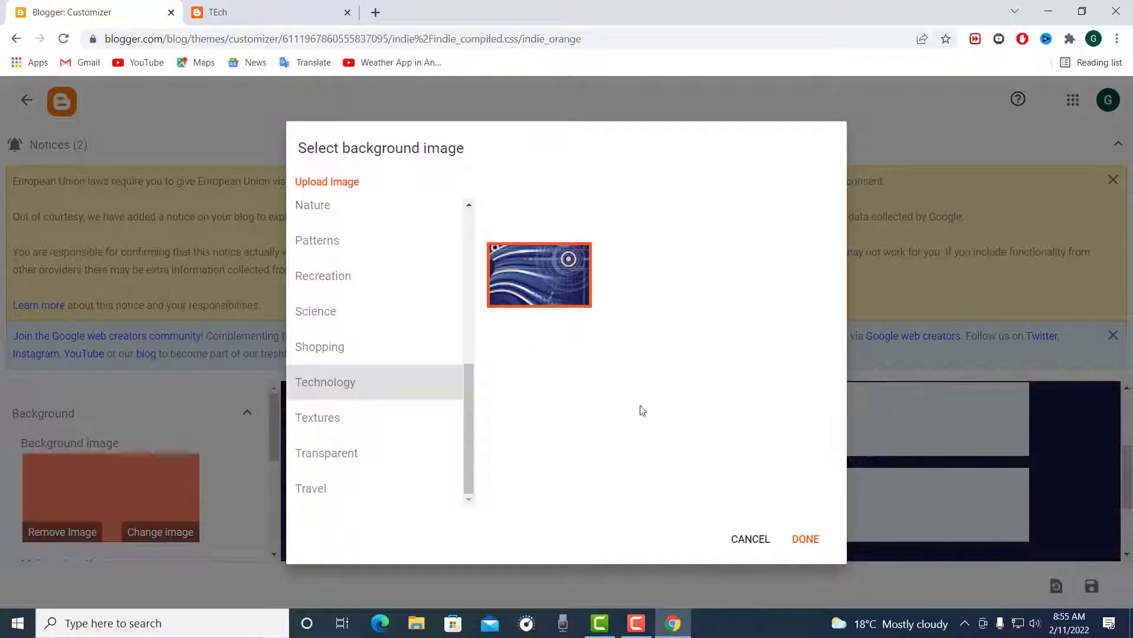
click(801, 539)
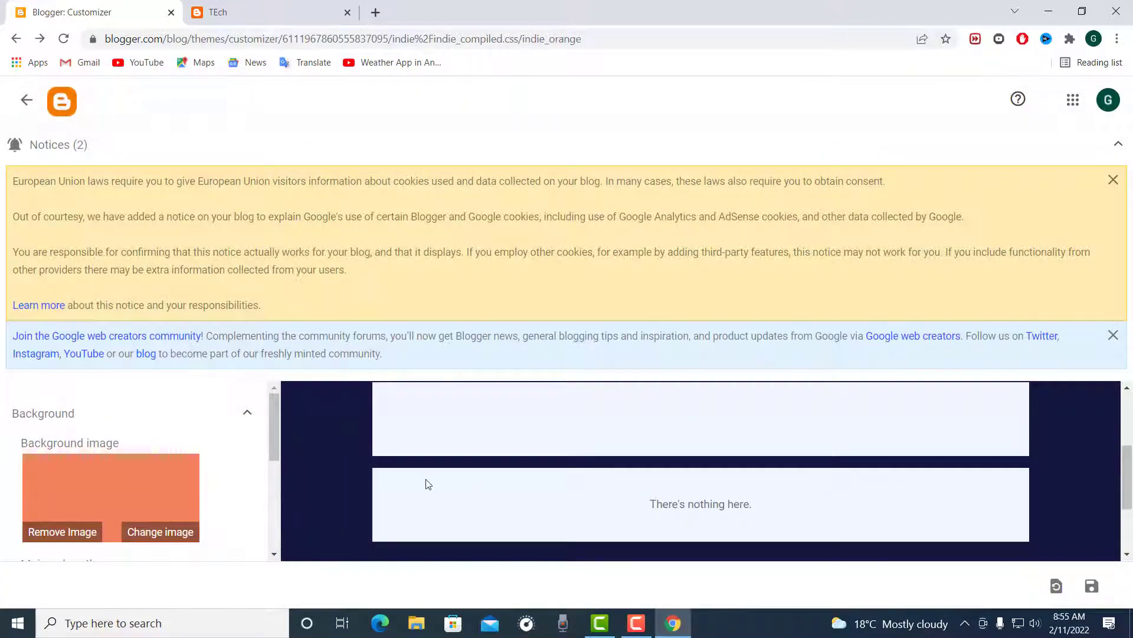
Step: Check the new background throughout the blog preview and save the theme changes
scroll(342, 483, up, 3)
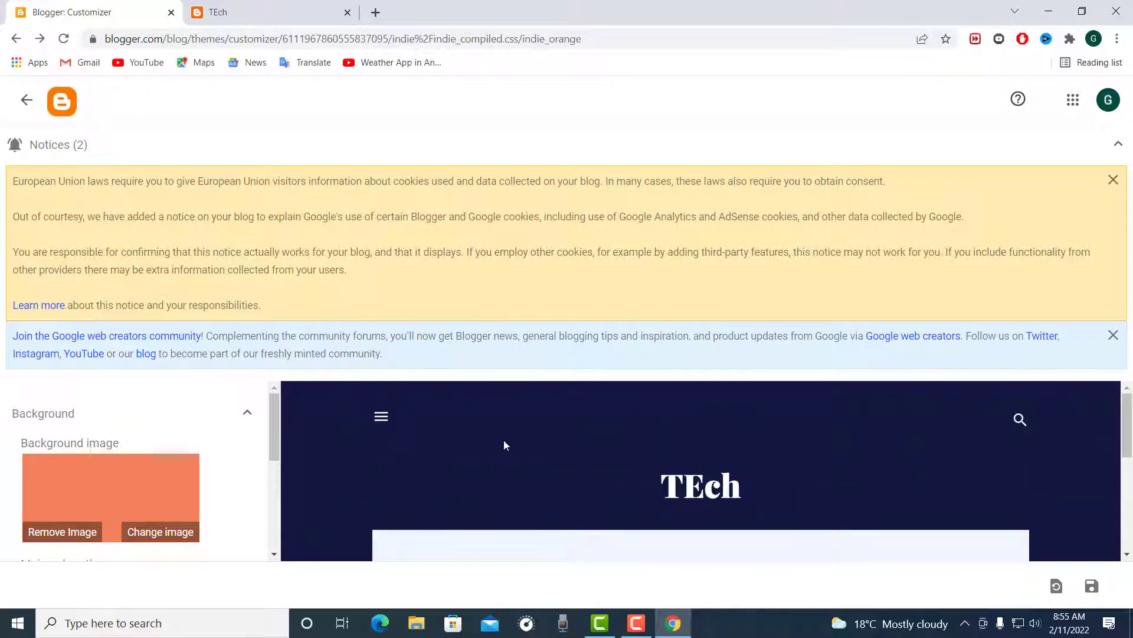
scroll(579, 434, down, 5)
scroll(572, 437, up, 3)
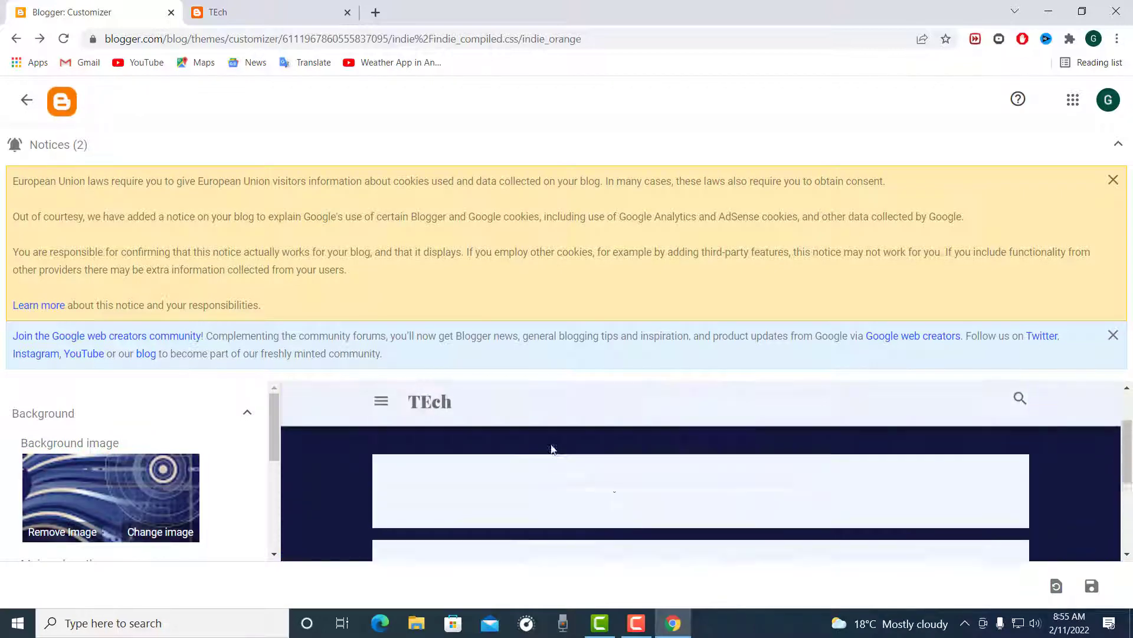
scroll(532, 456, up, 2)
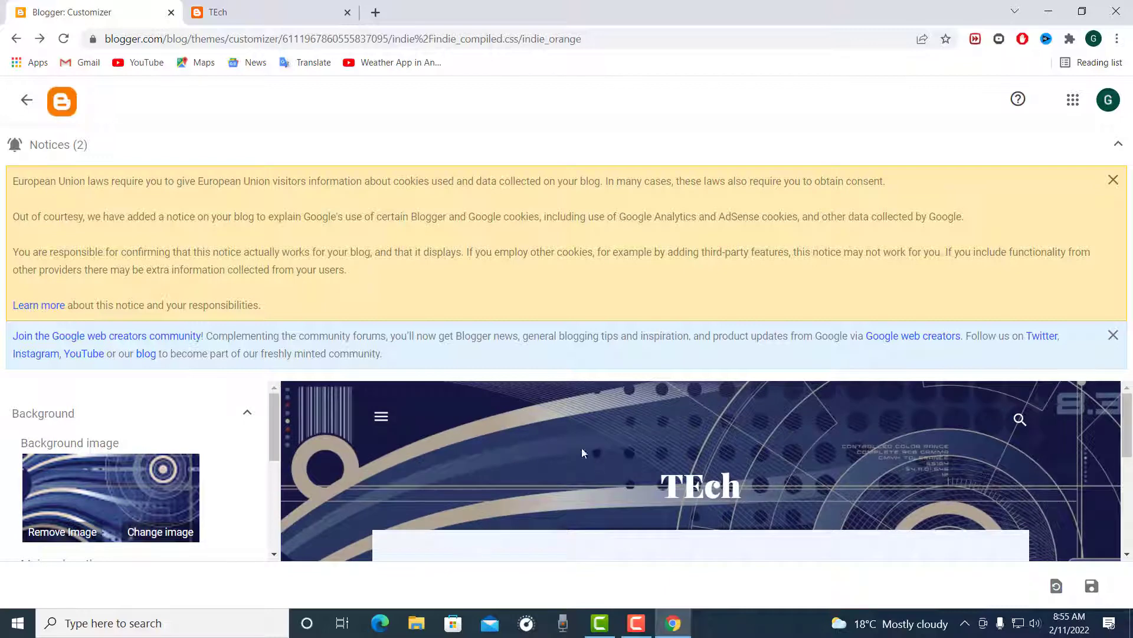
scroll(819, 501, down, 5)
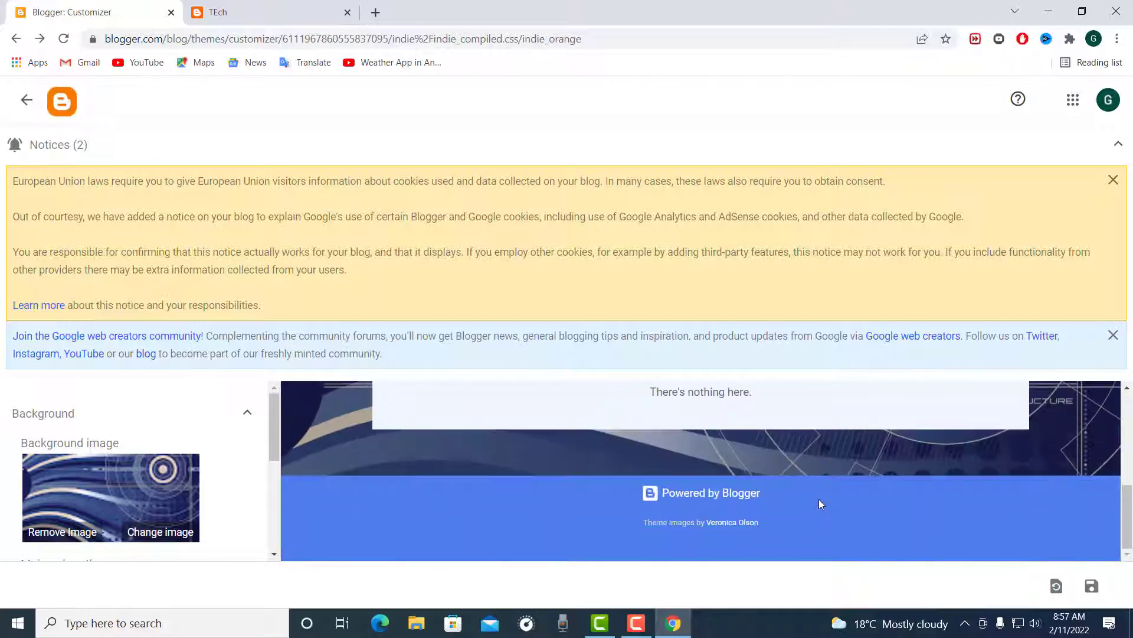
click(1092, 585)
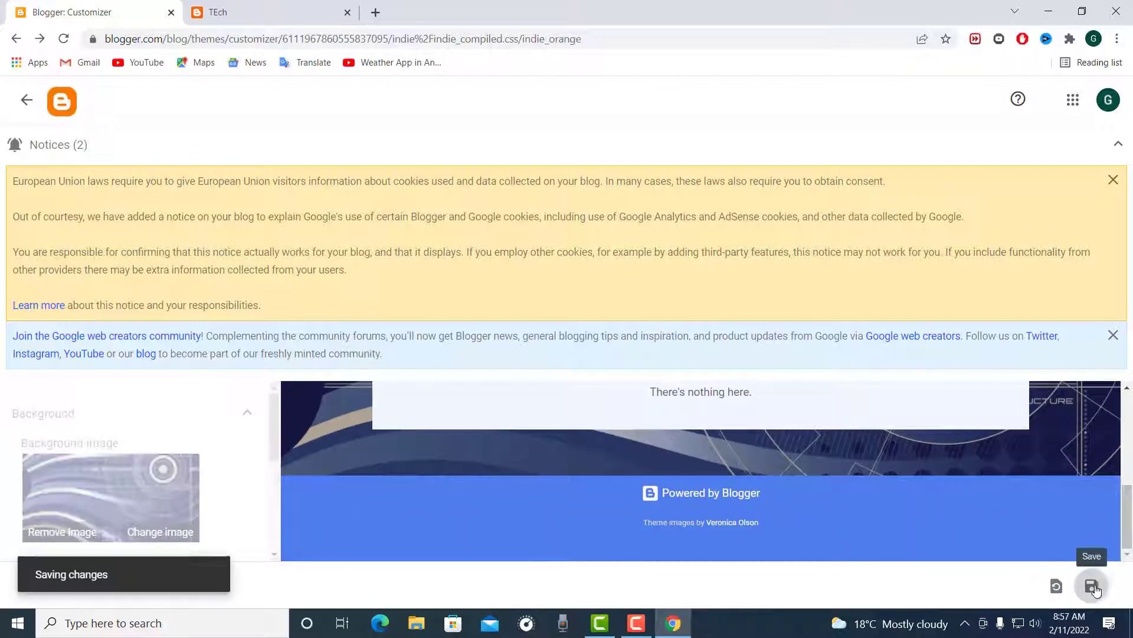
Step: Reload the live blog to view its saved design and return to the theme customiser
click(219, 11)
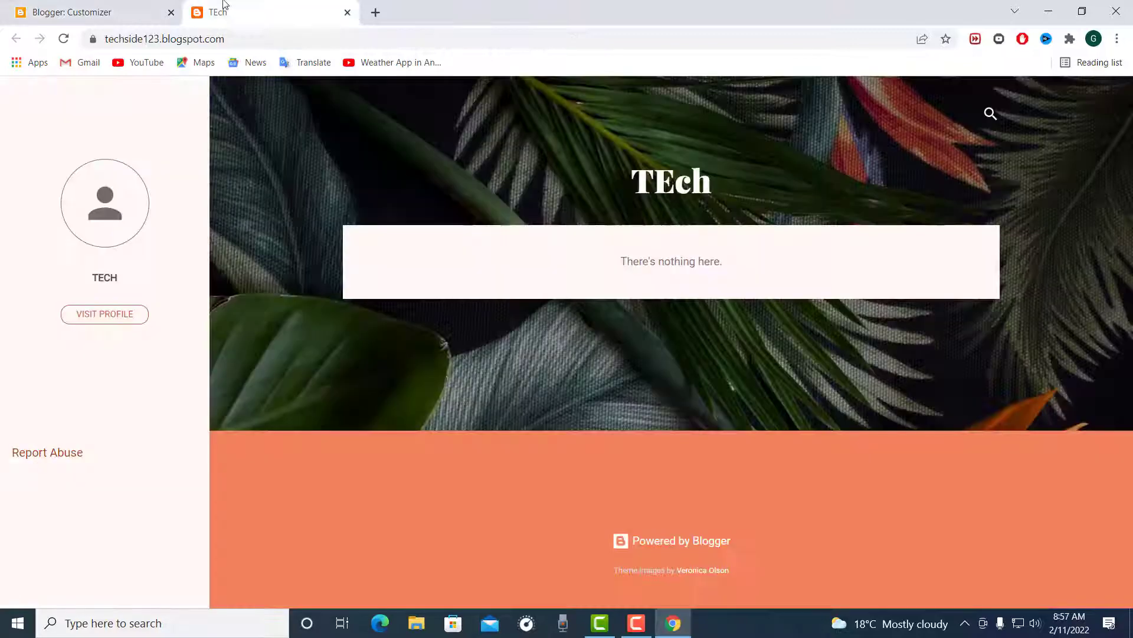
click(64, 38)
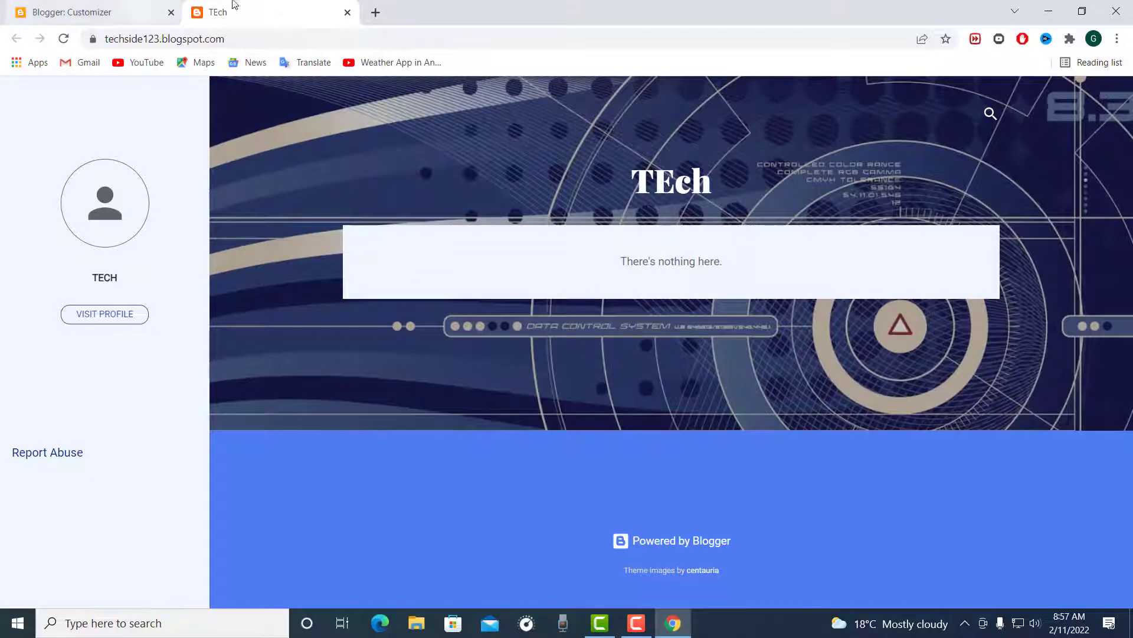
click(50, 6)
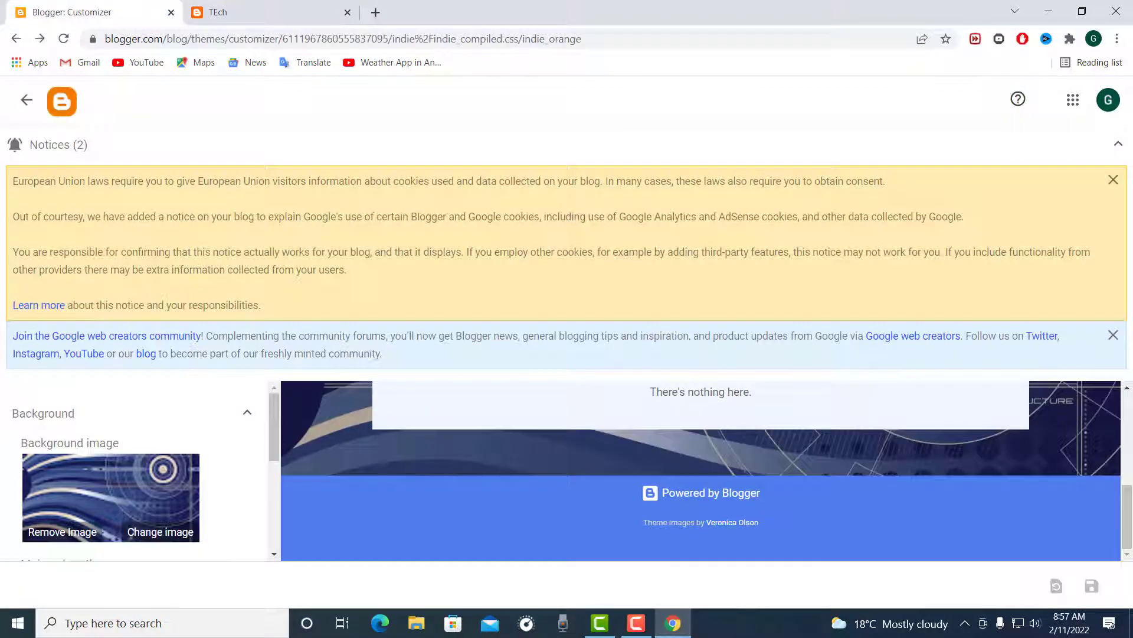
Step: Leave the theme customiser and open the blog's Pages section
click(27, 100)
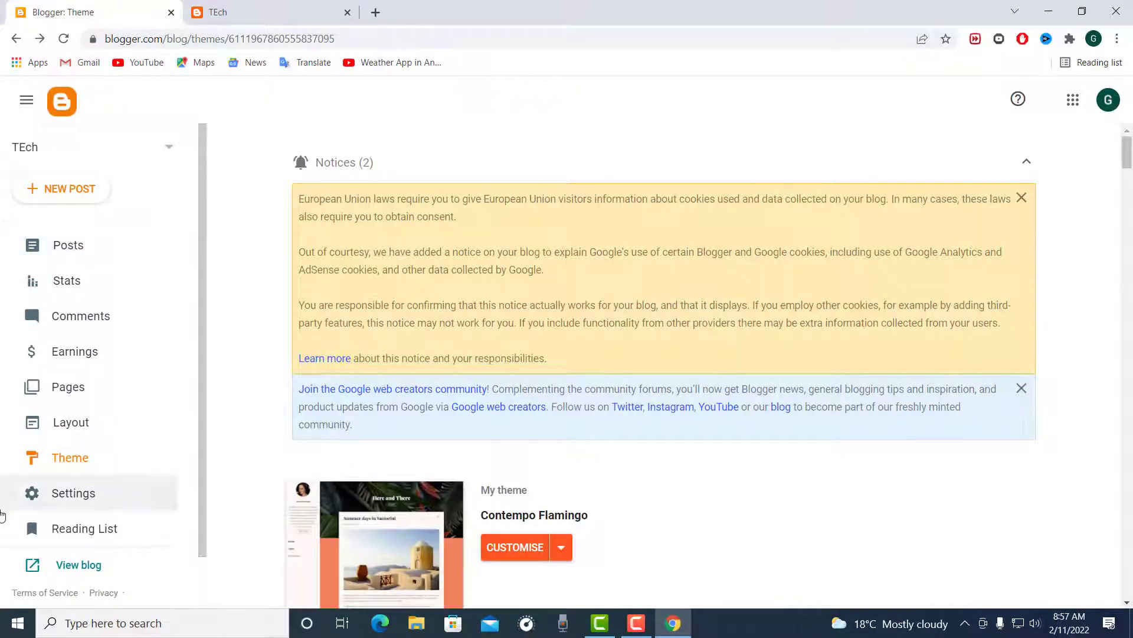
click(91, 387)
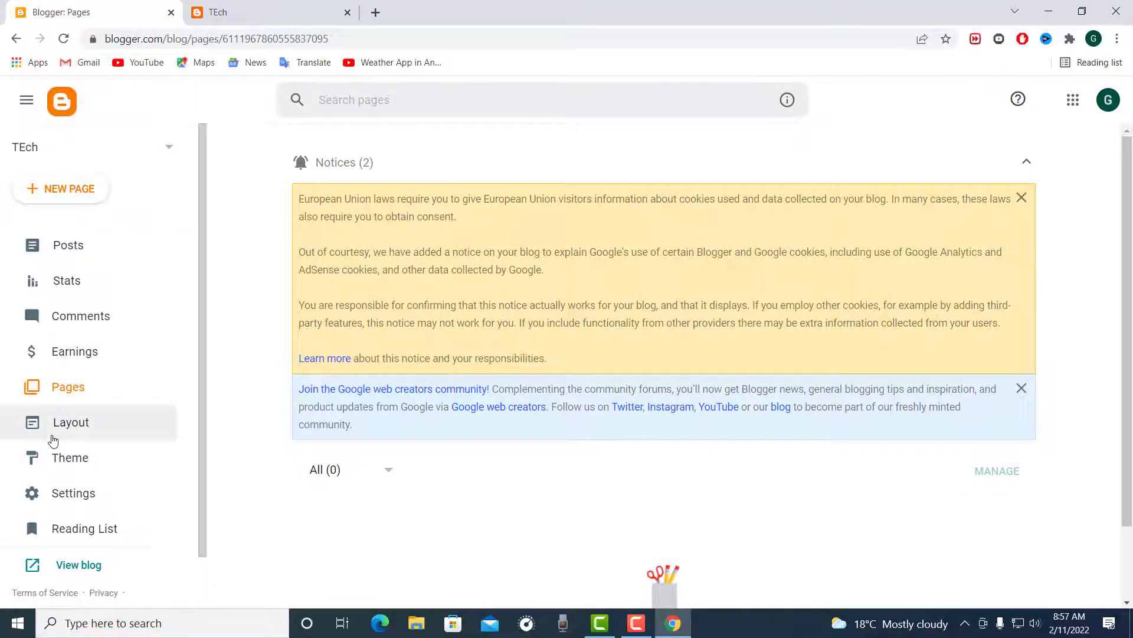
Step: Open the blog's Layout section and view the configuration of the Pages gadget without making changes
click(53, 439)
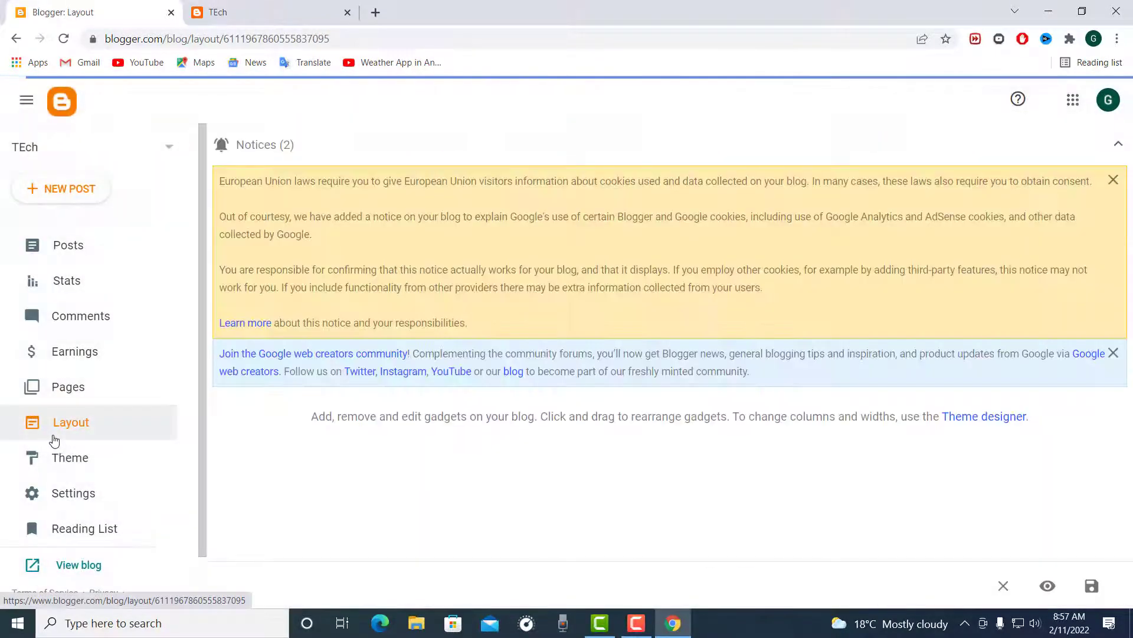
scroll(620, 508, down, 3)
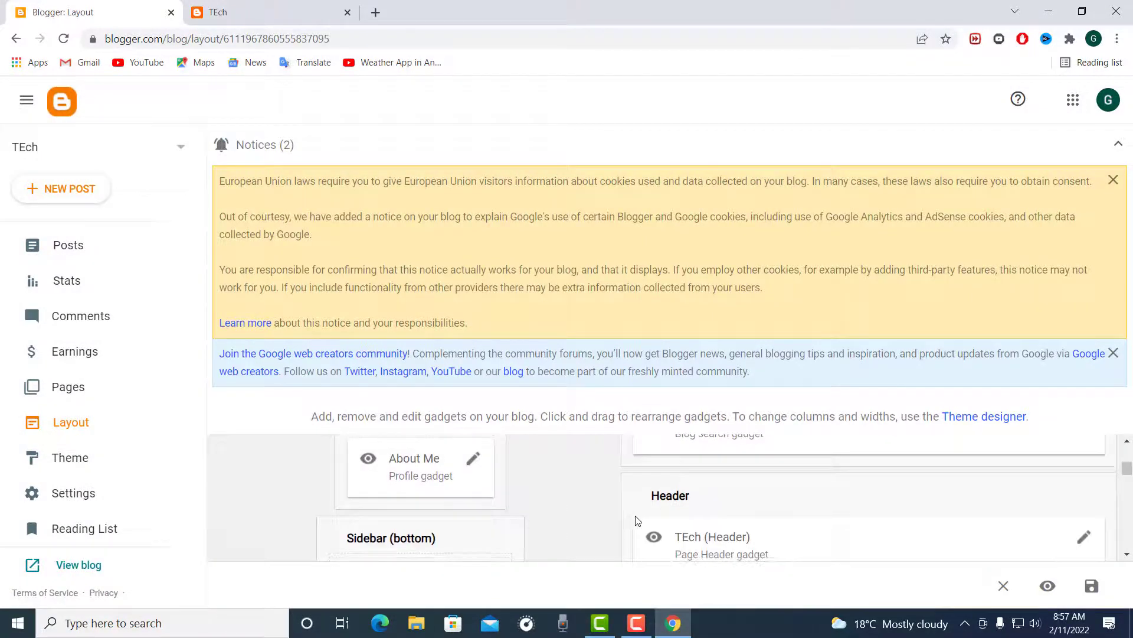
scroll(637, 519, down, 5)
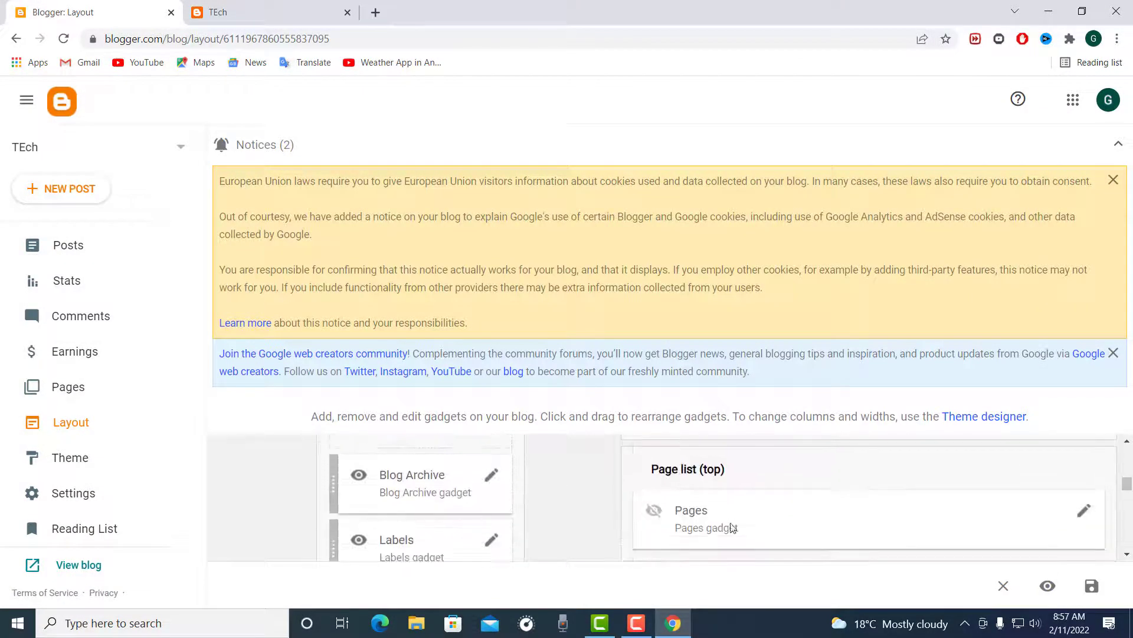
click(1083, 512)
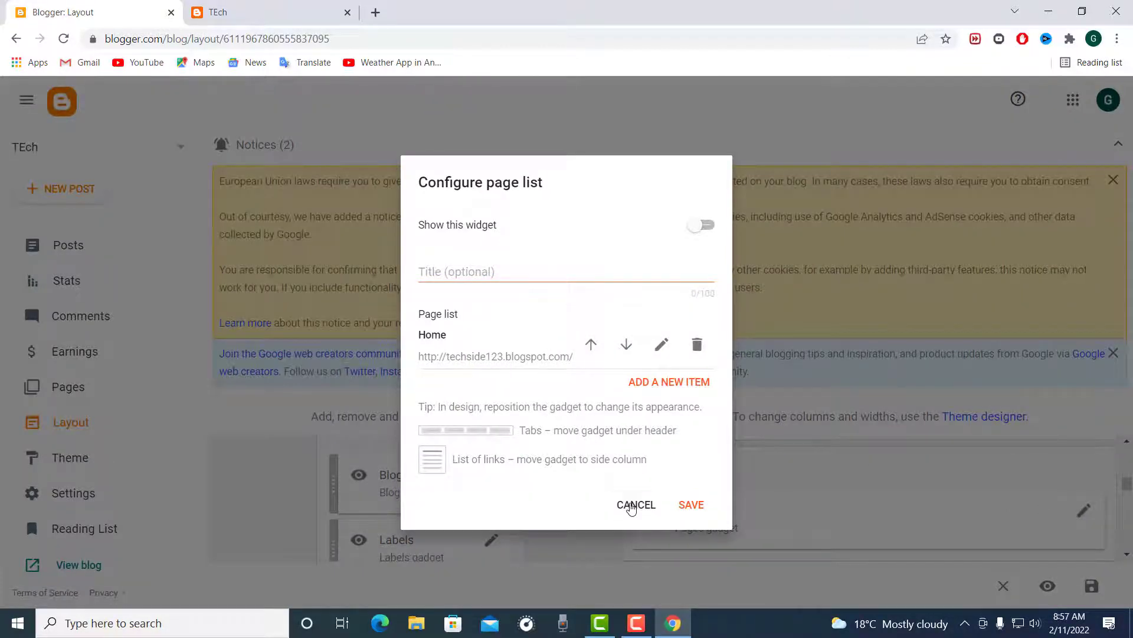
click(630, 506)
Step: Create a new page titled About in the Pages section and publish it
click(82, 401)
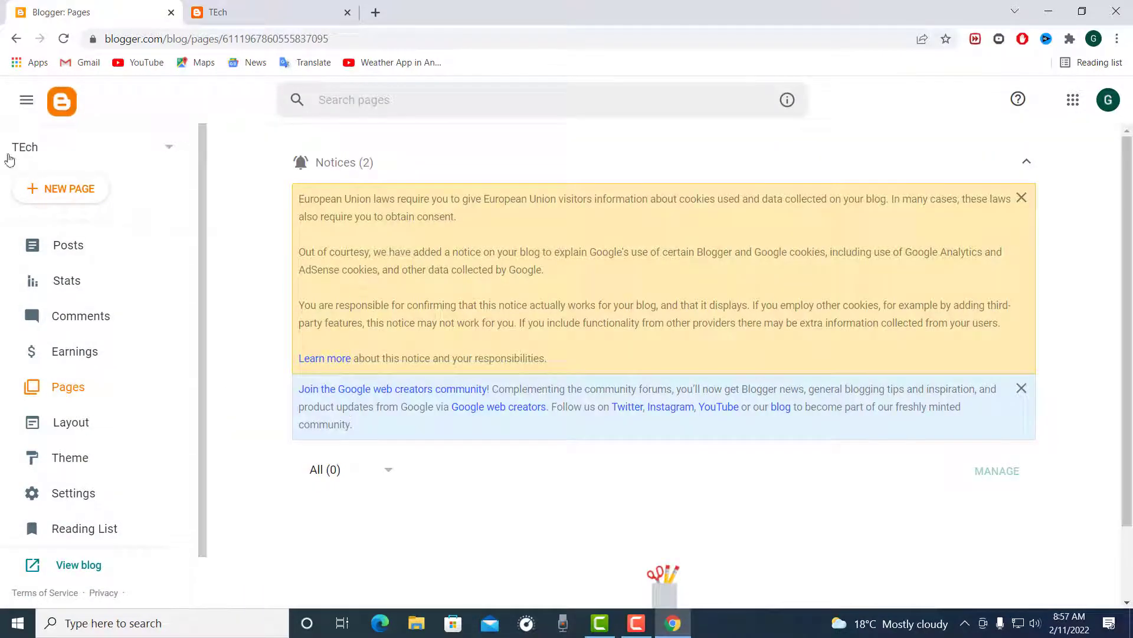
click(86, 201)
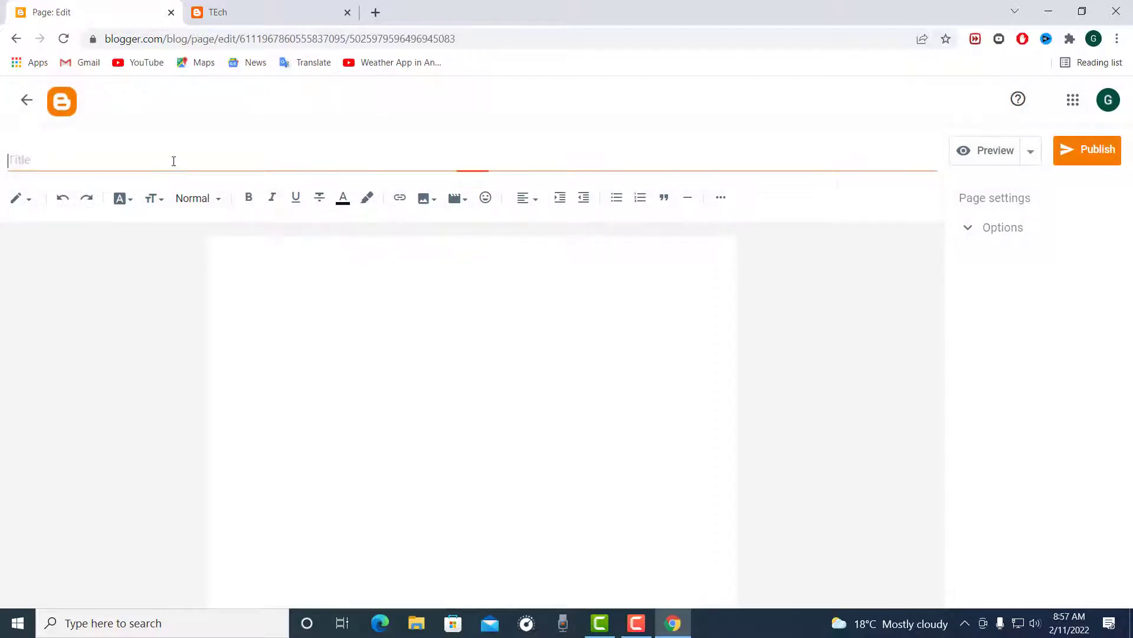
text(About)
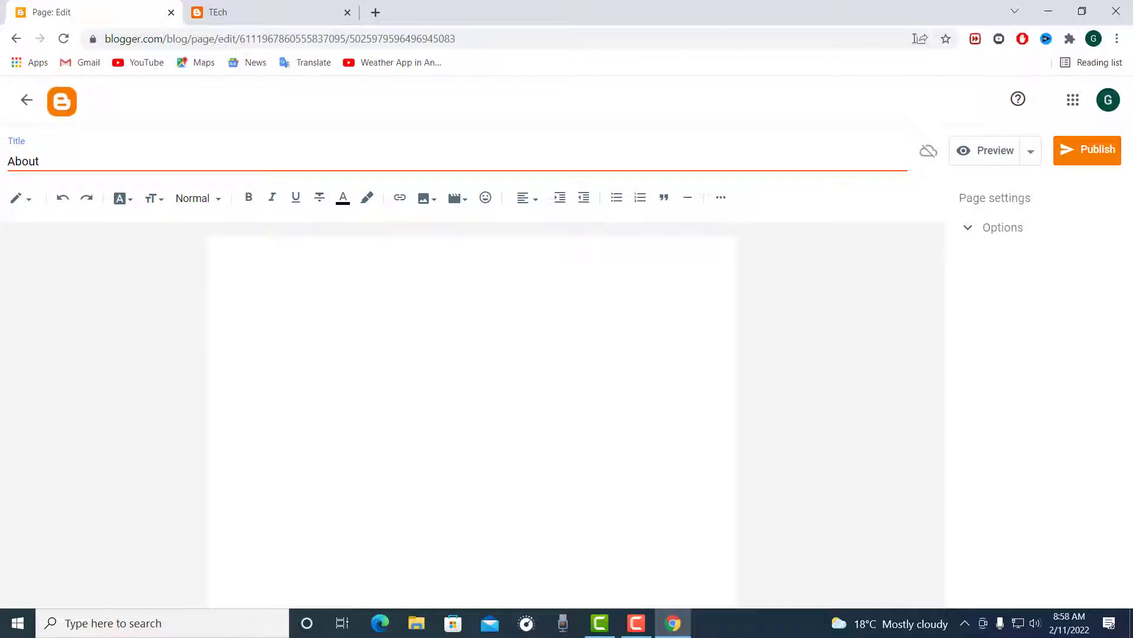
click(1080, 150)
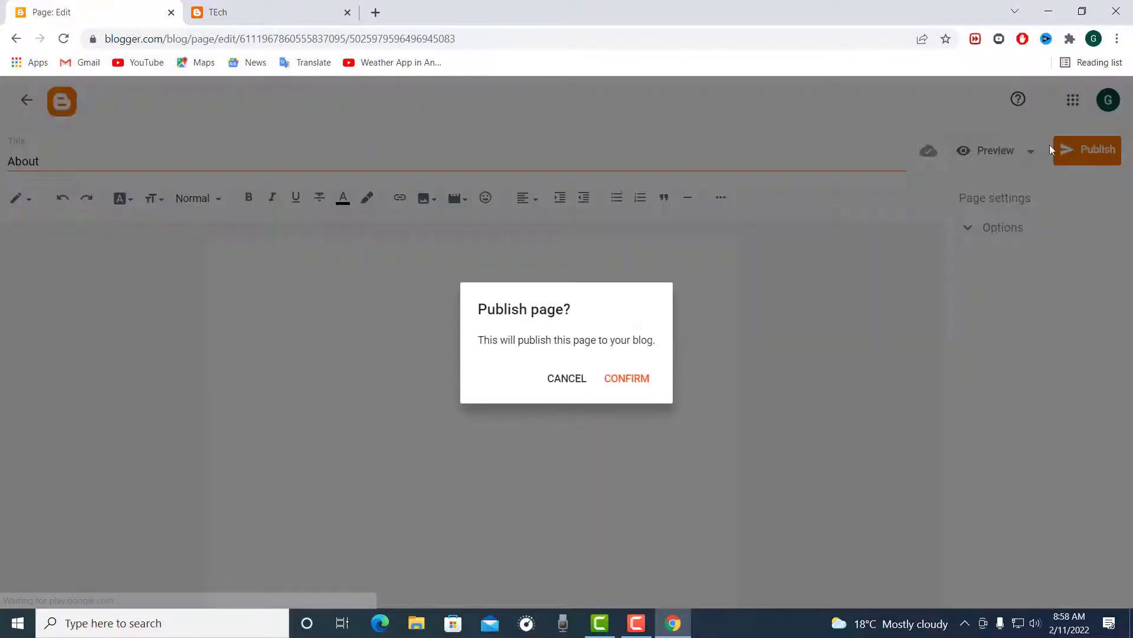
click(626, 378)
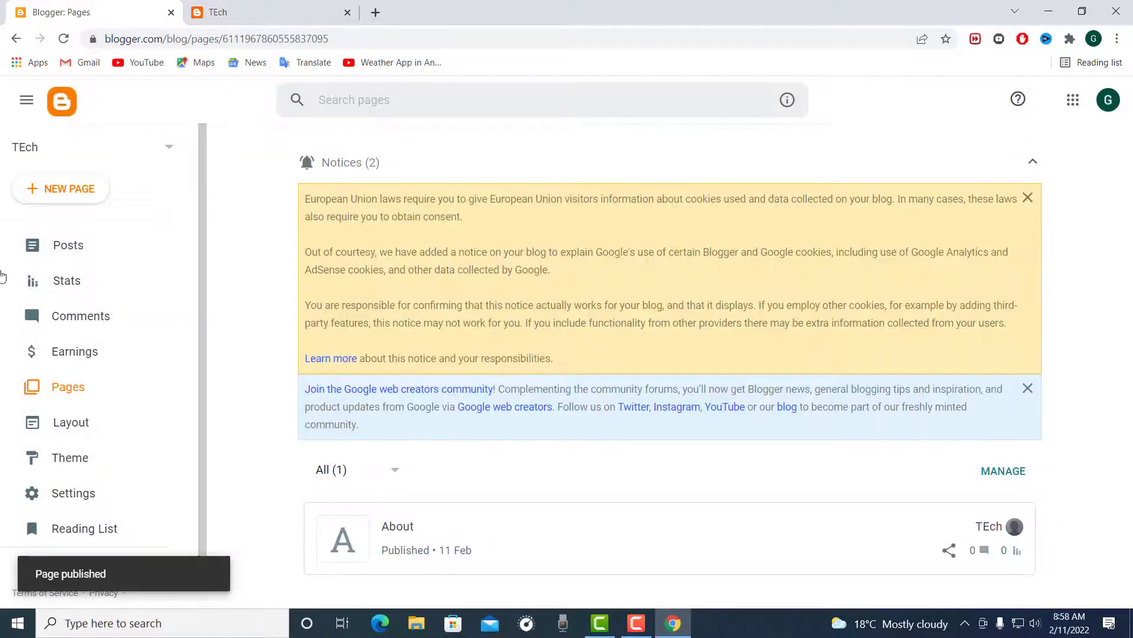
Step: Create a second page titled Privacy Policy and publish it to the blog
scroll(70, 402, down, 1)
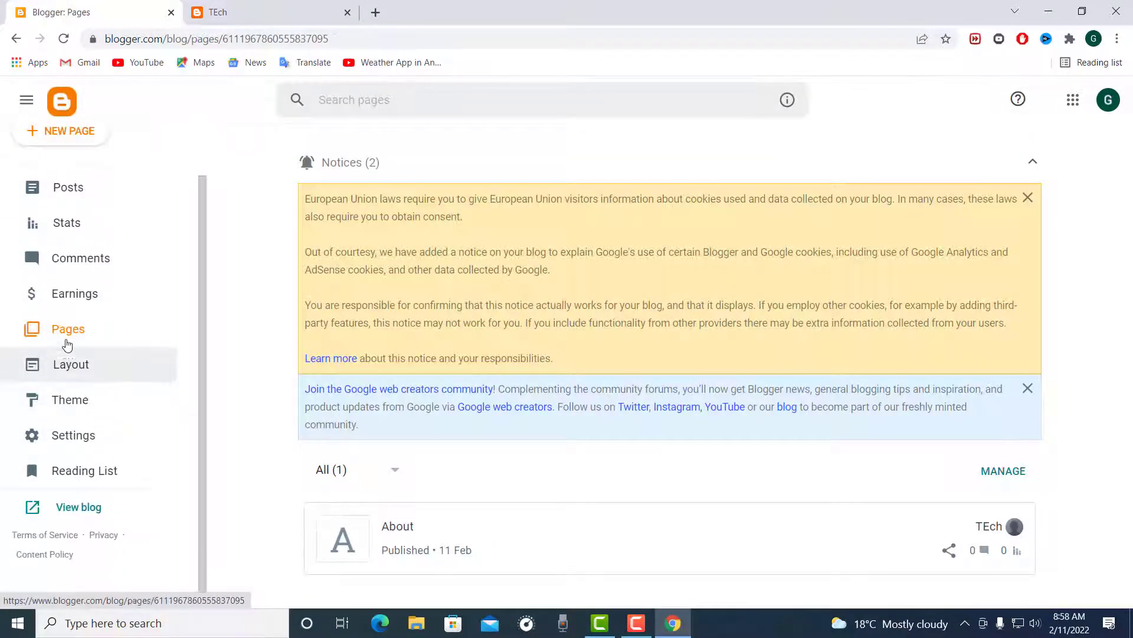
scroll(67, 345, up, 1)
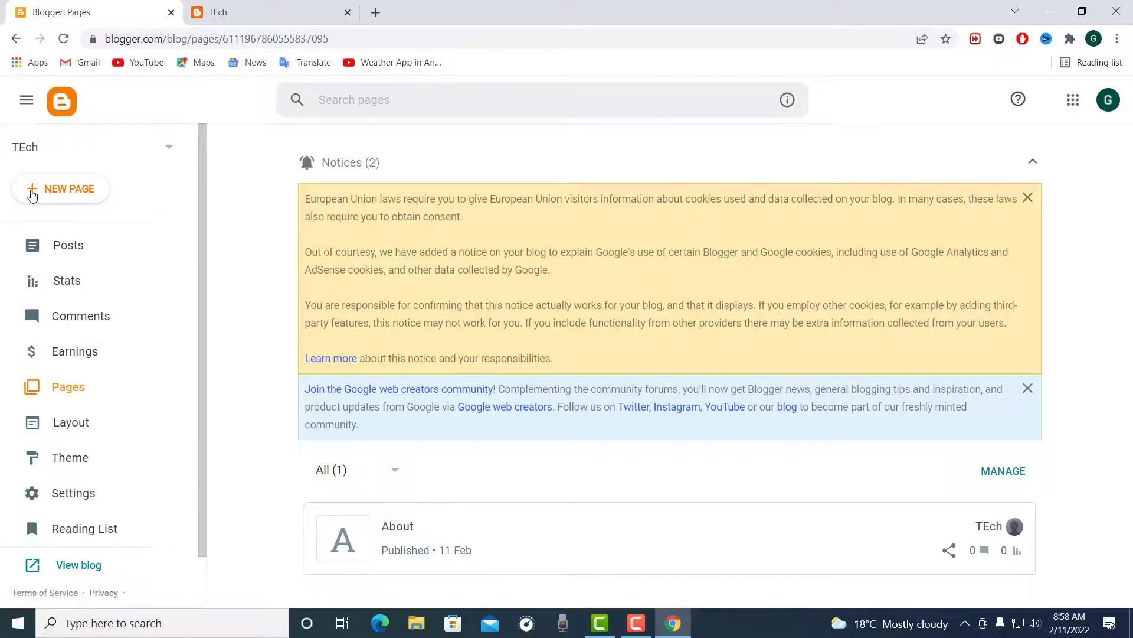
click(31, 190)
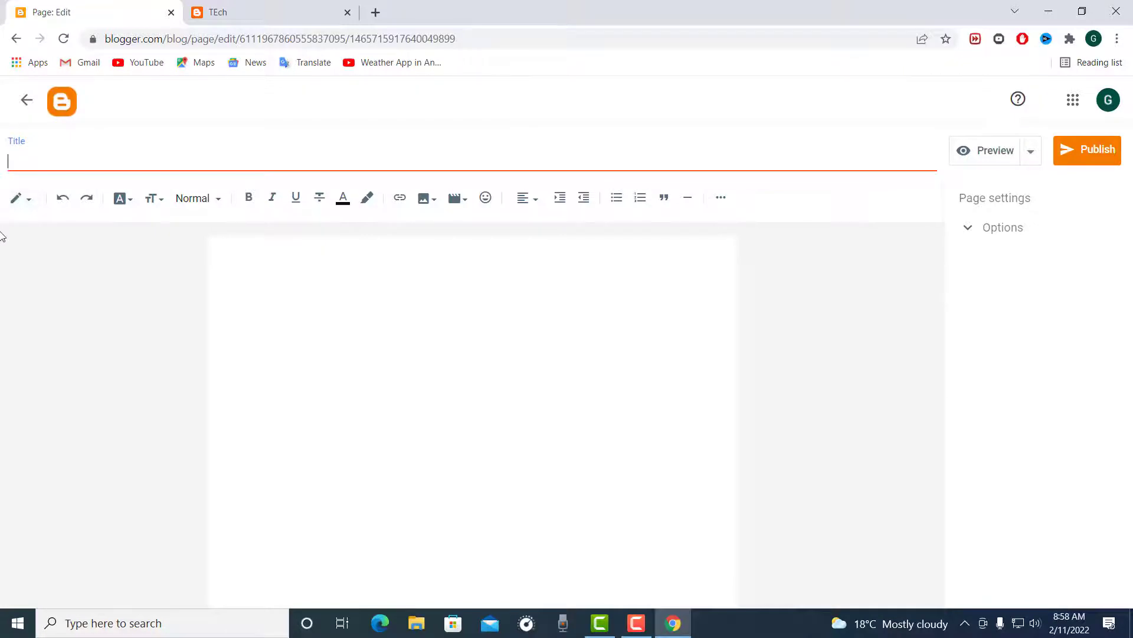
text(C)
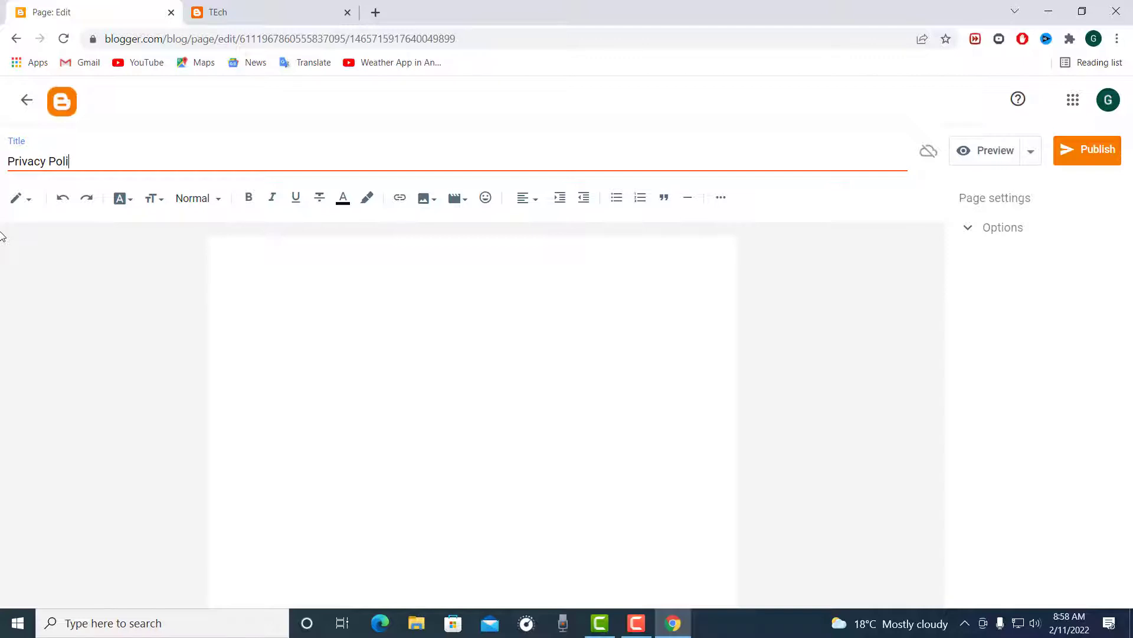
click(1084, 149)
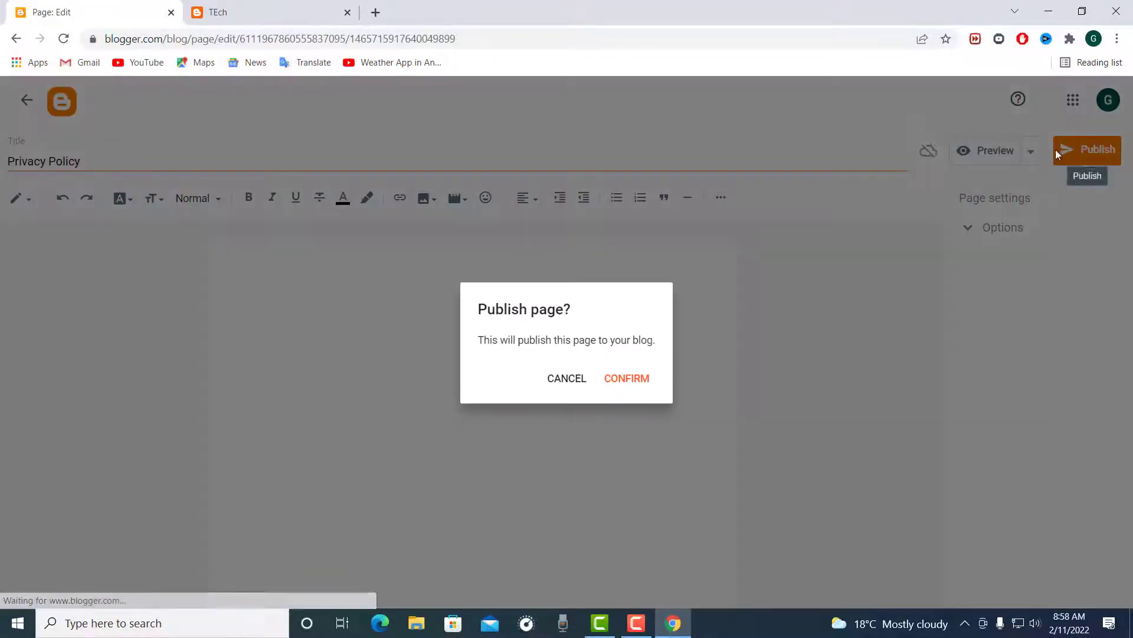
click(618, 384)
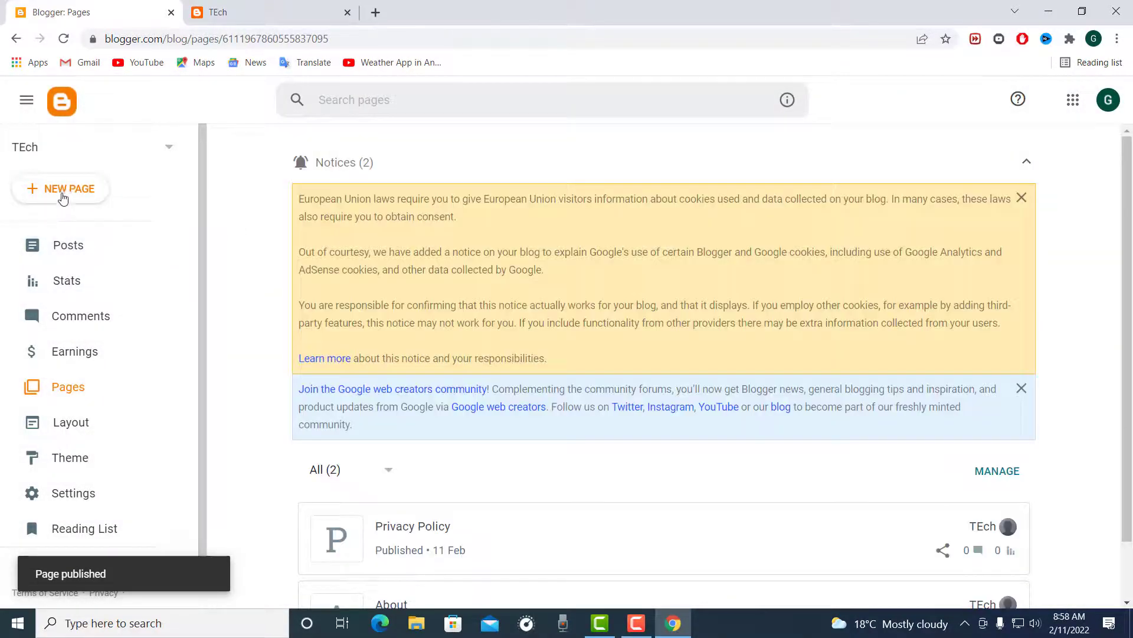
Step: Create another new page and title it Contact
click(65, 188)
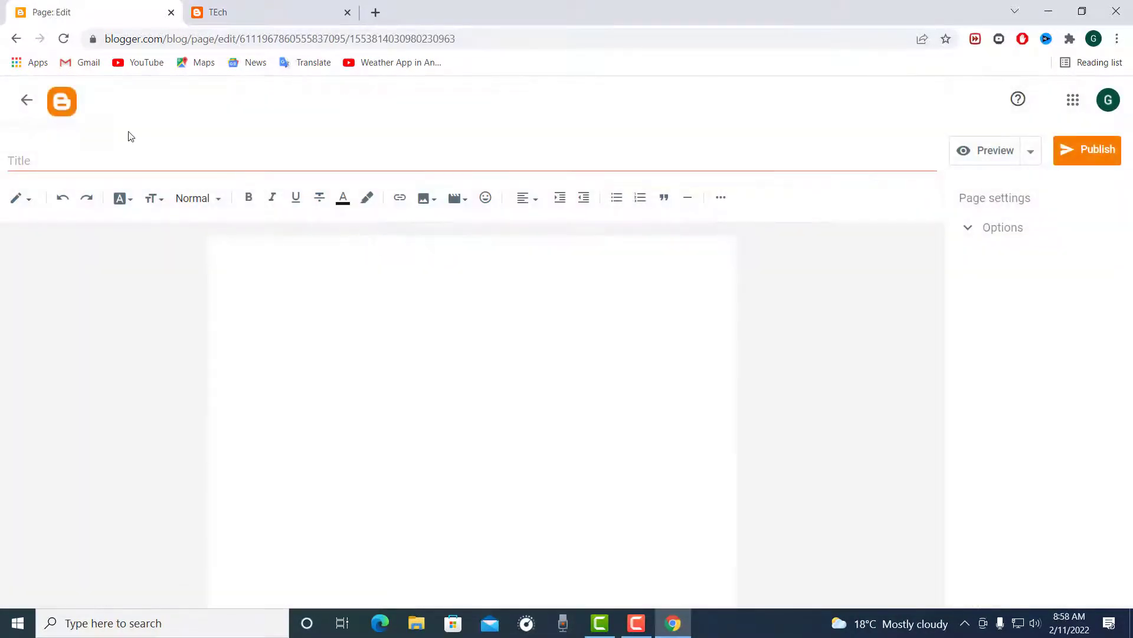
click(131, 170)
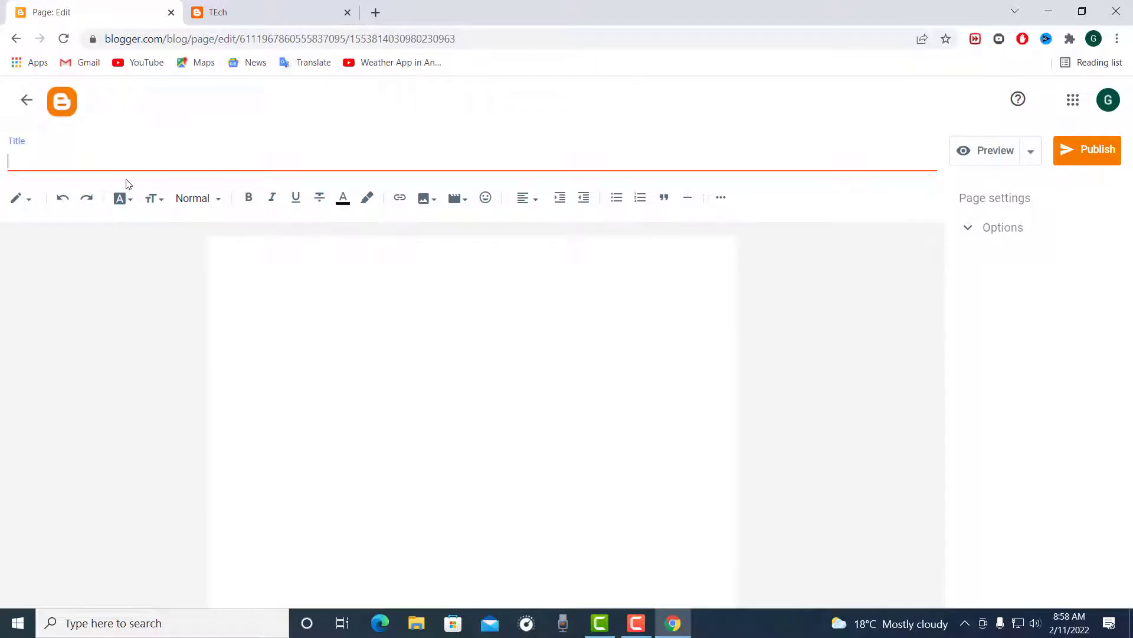
text(Contact)
Step: Fill the Contact page's body with a city and country line, followed by the lines Phone- and Email-
click(378, 251)
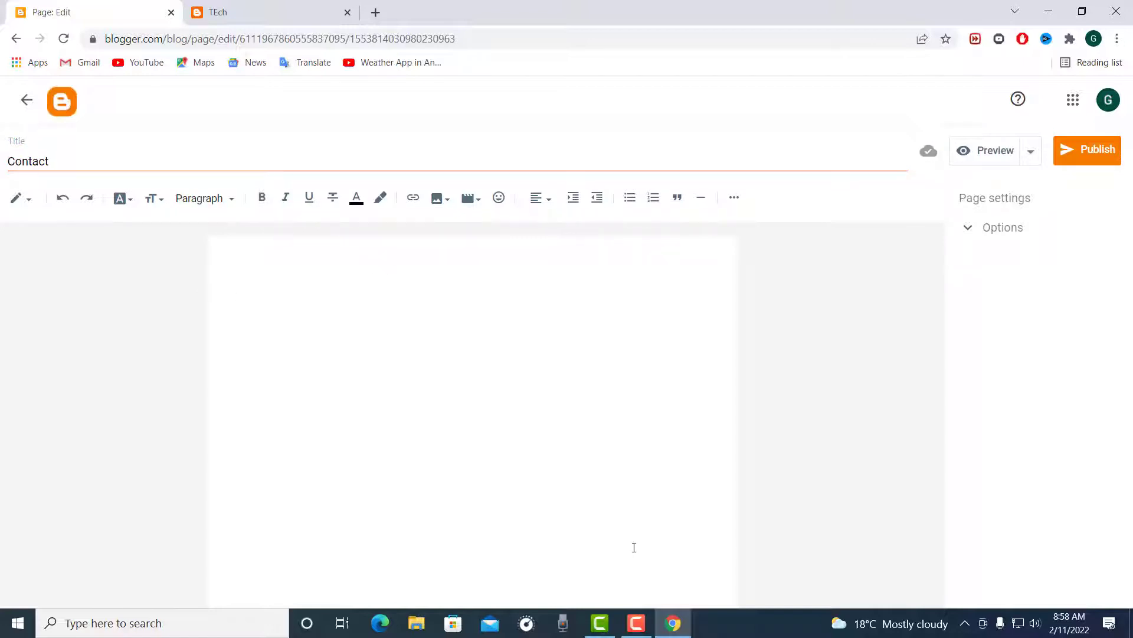
text(Dhaka,Bangladesh)
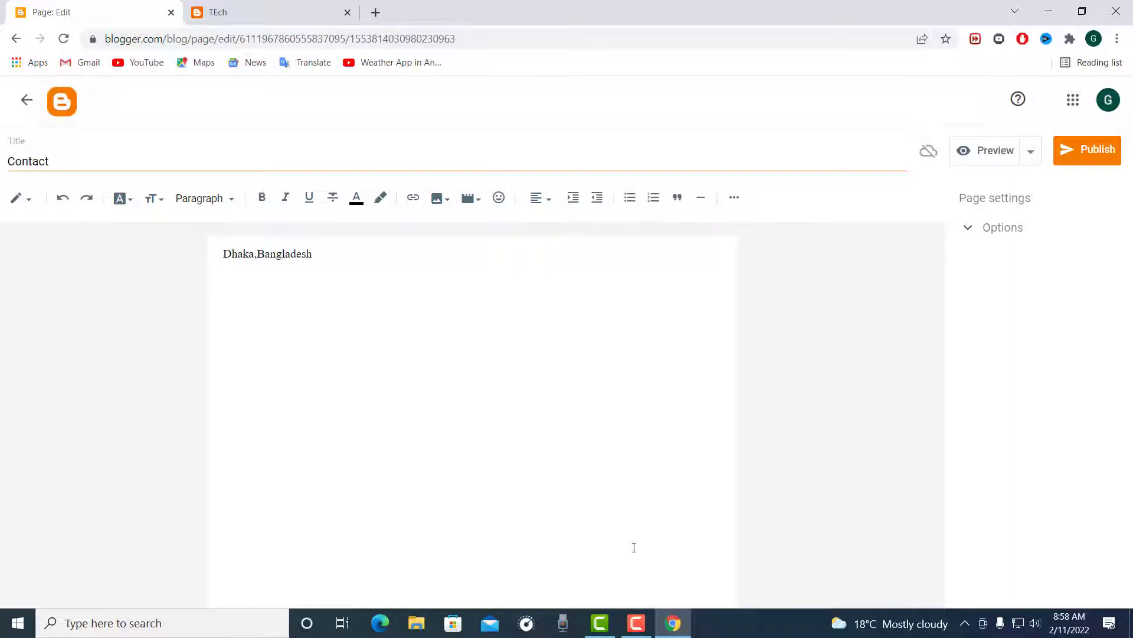
key(Return)
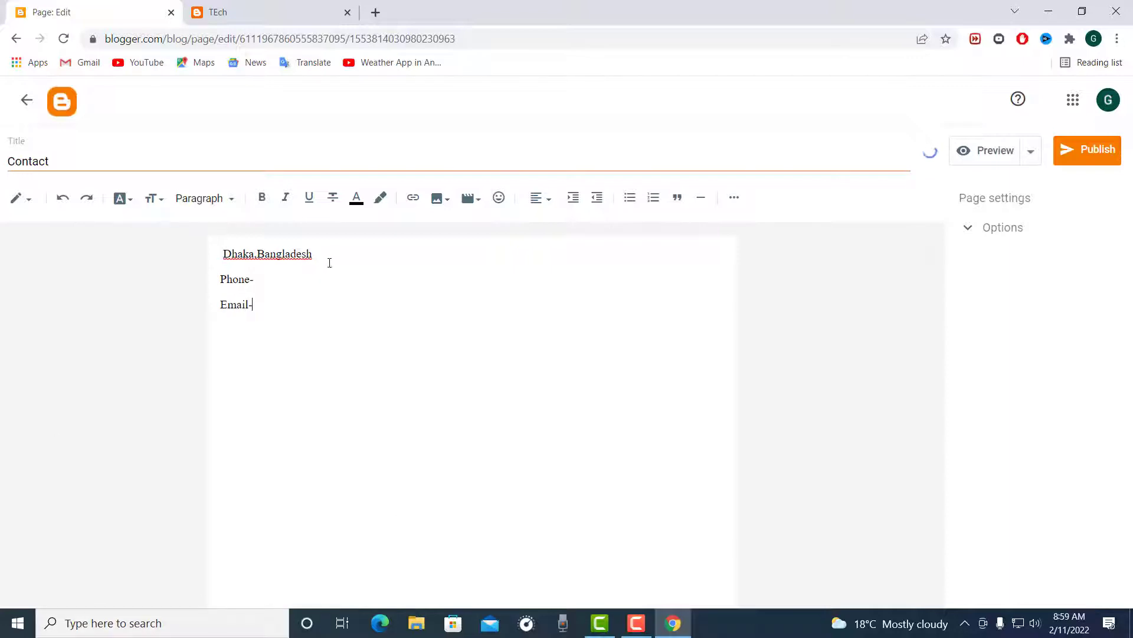
Step: Insert the label "Address -" before the city and country on the Contact page's first line
drag(330, 258, 179, 253)
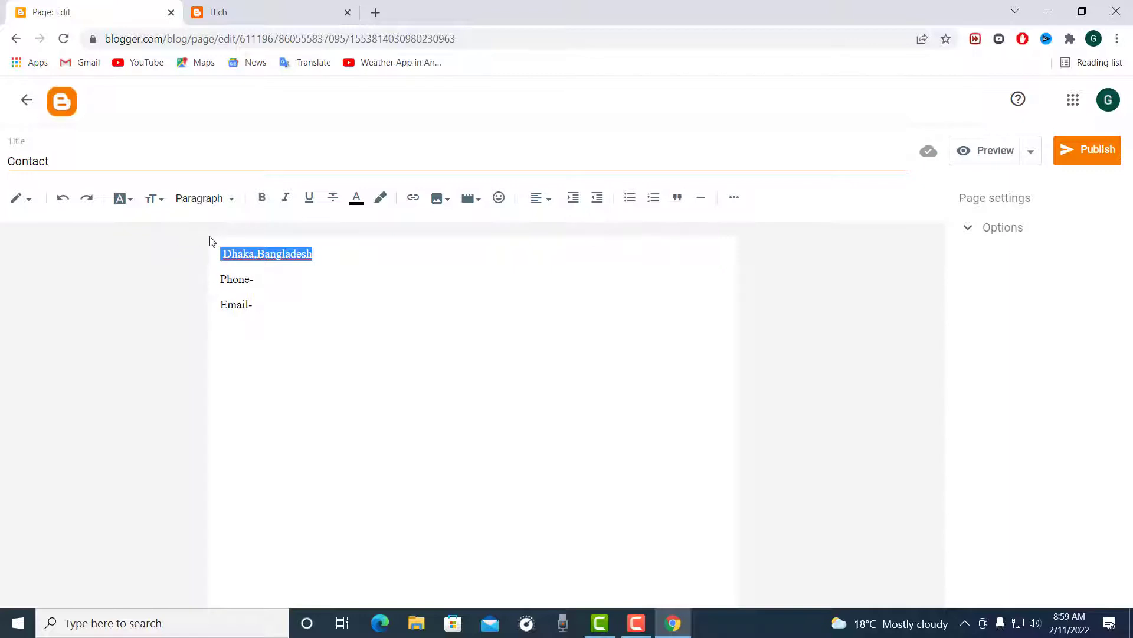
click(221, 255)
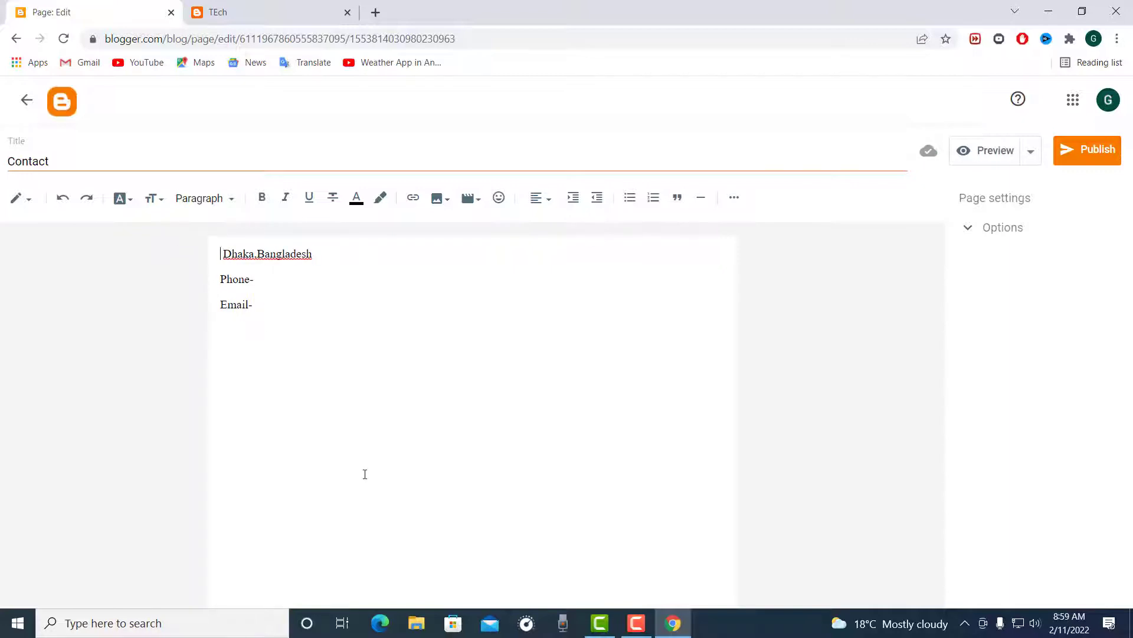
text(Addres)
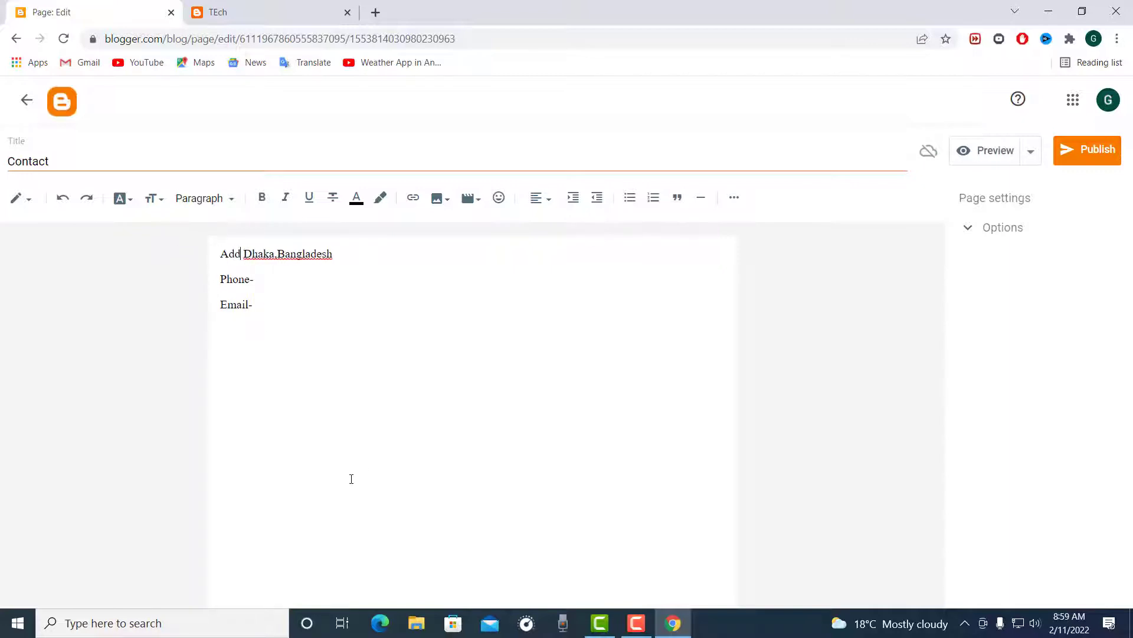
text(s)
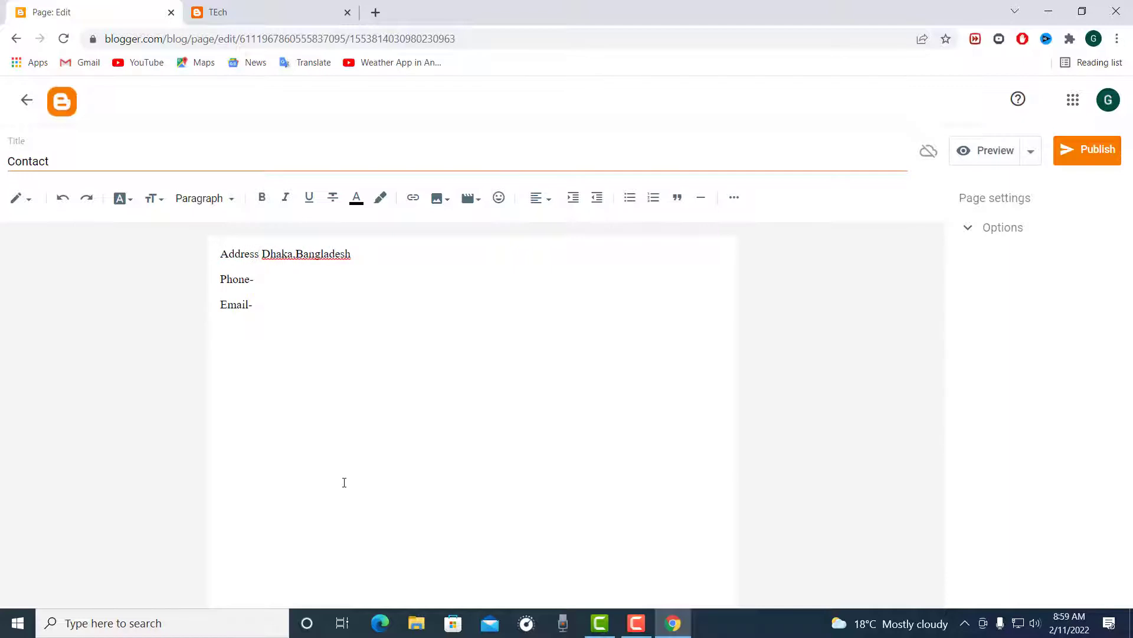
text( -)
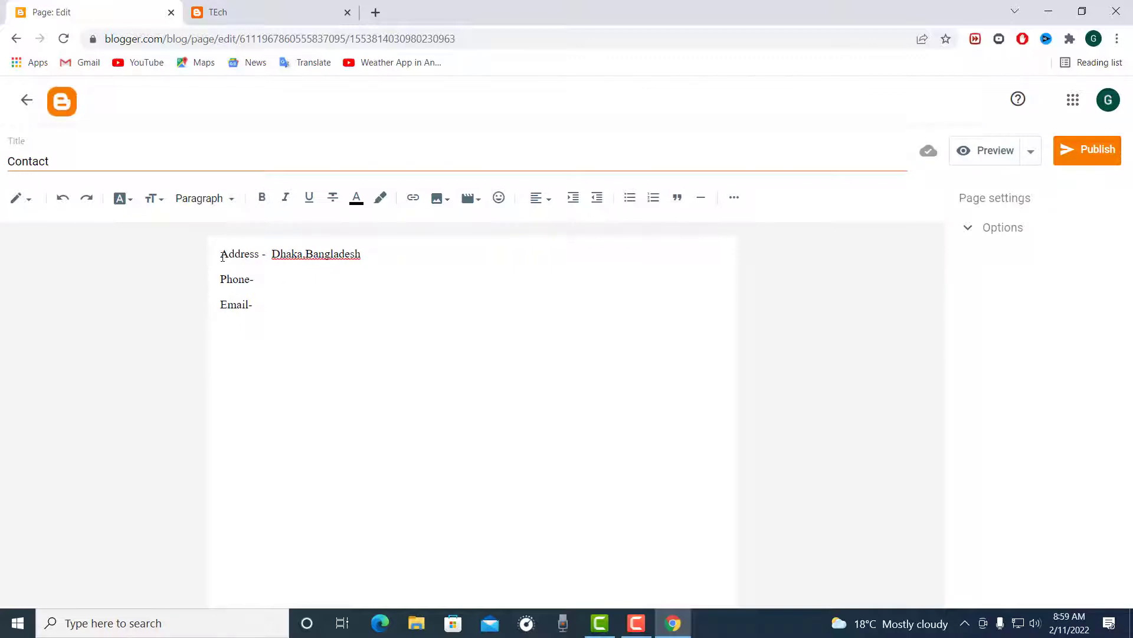
Step: Add a centred line reading CONTACT above the address details, with a blank line between them
key(Return)
key(Return)
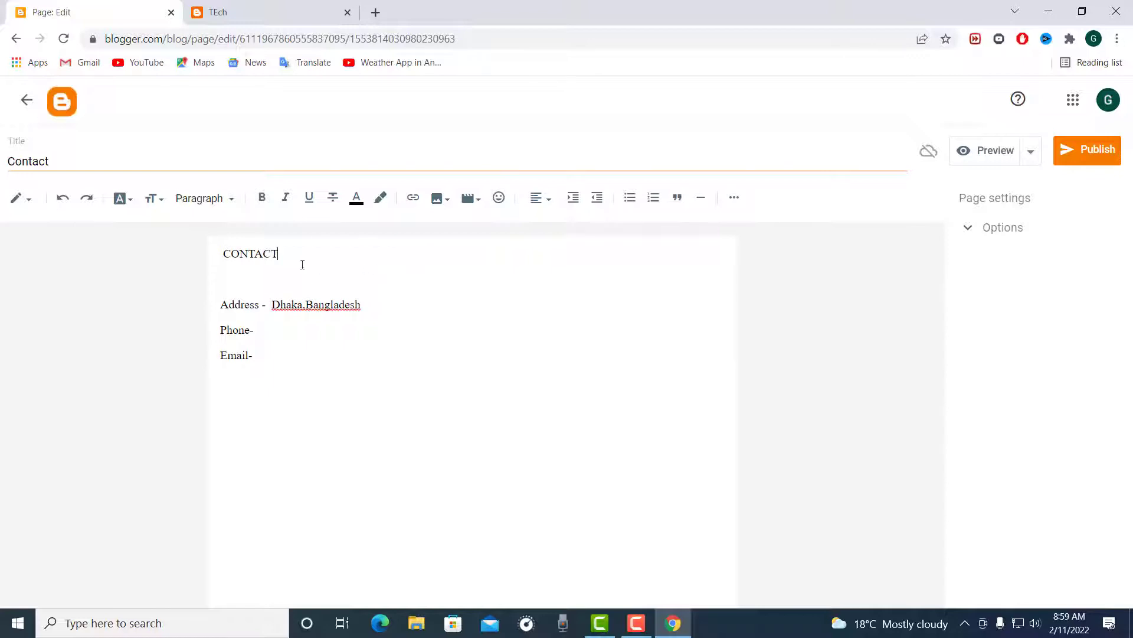
drag(302, 265, 177, 235)
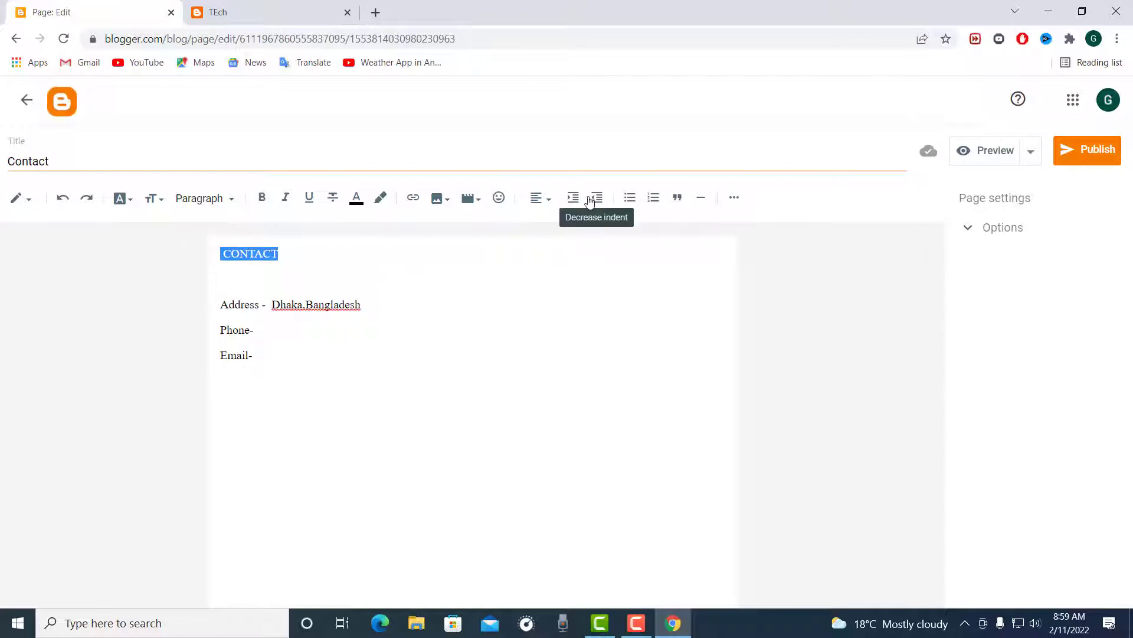
click(546, 201)
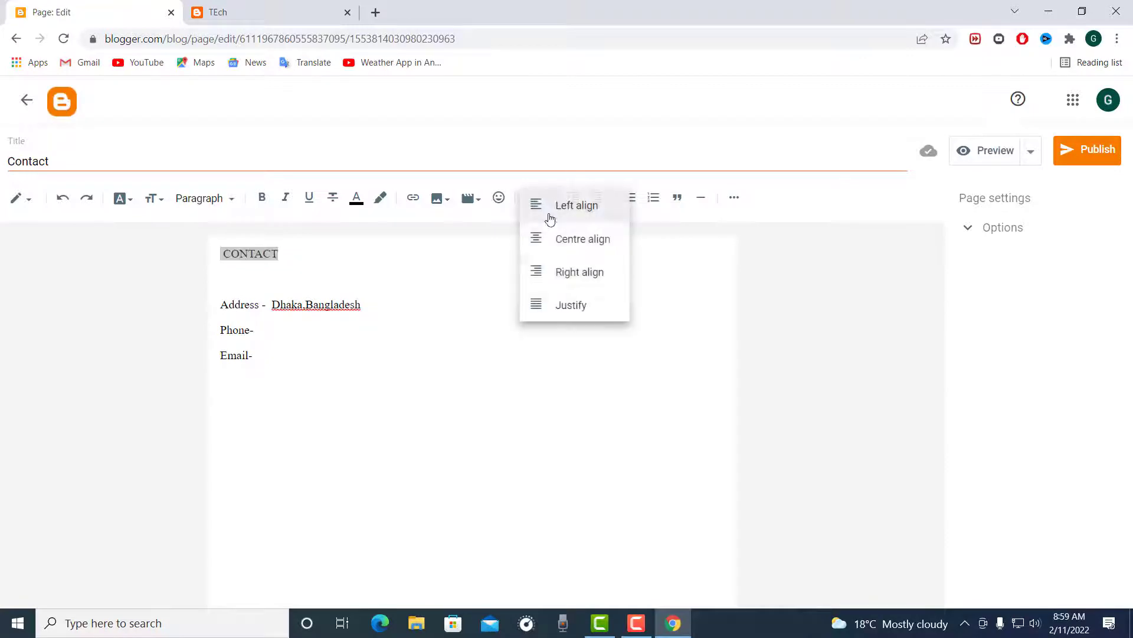
click(550, 237)
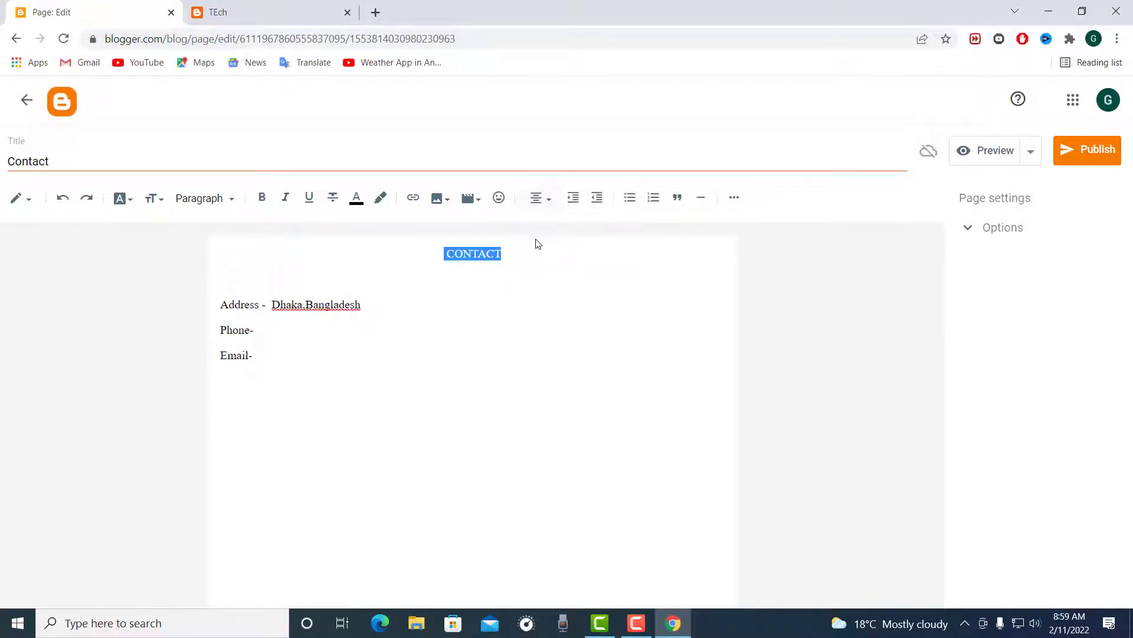
Step: Make the CONTACT line bold and italic and apply the Heading style to it
click(262, 198)
click(285, 199)
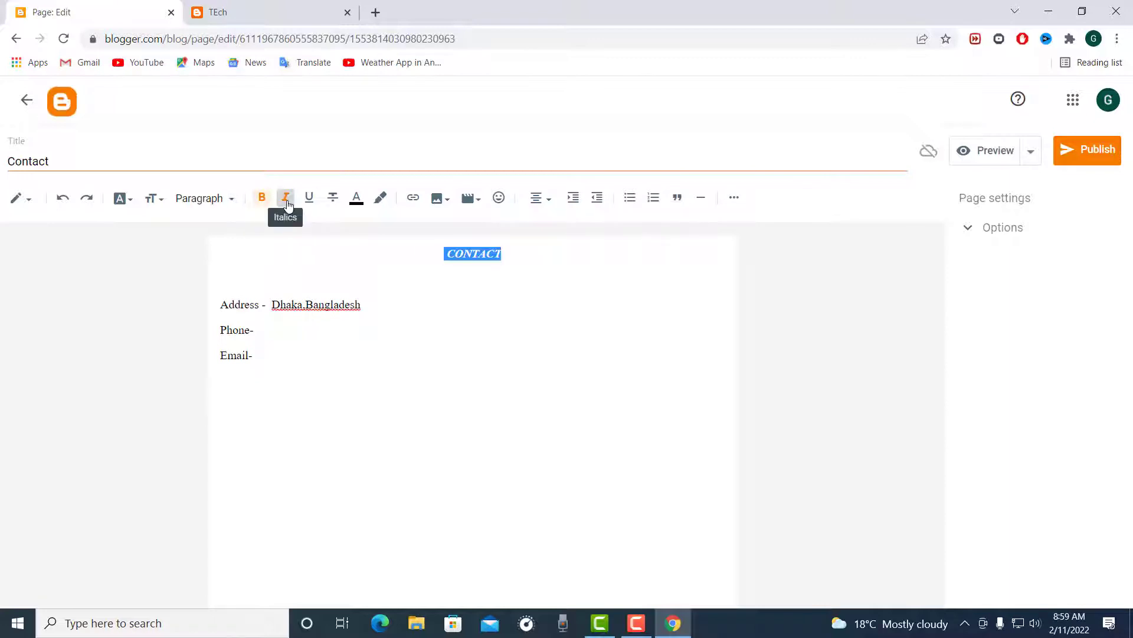
click(230, 199)
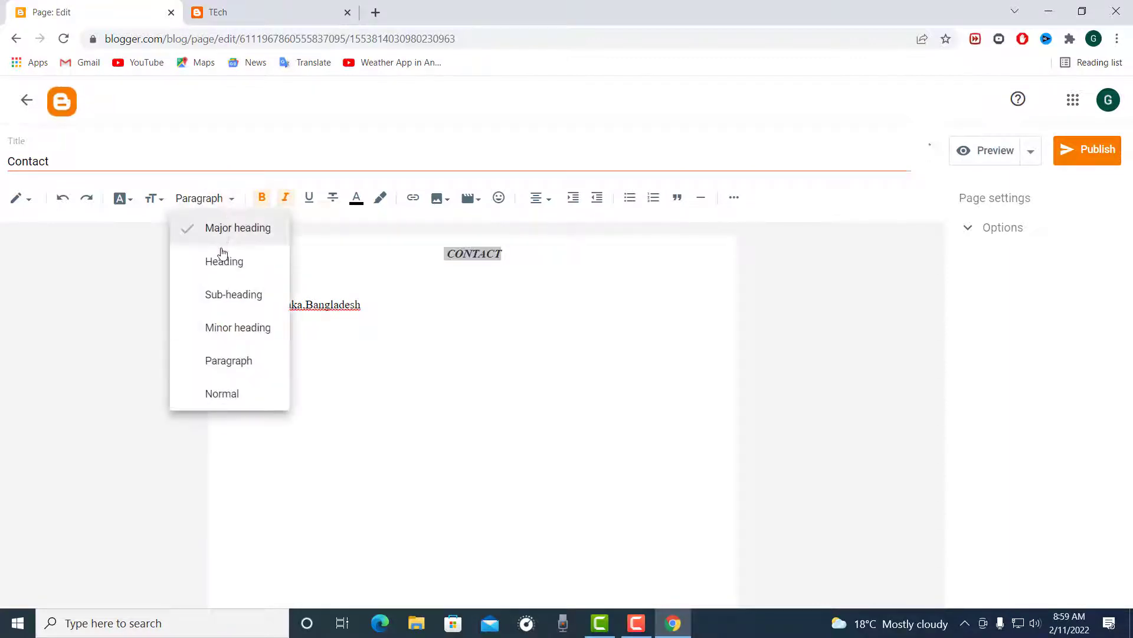
click(228, 261)
click(584, 299)
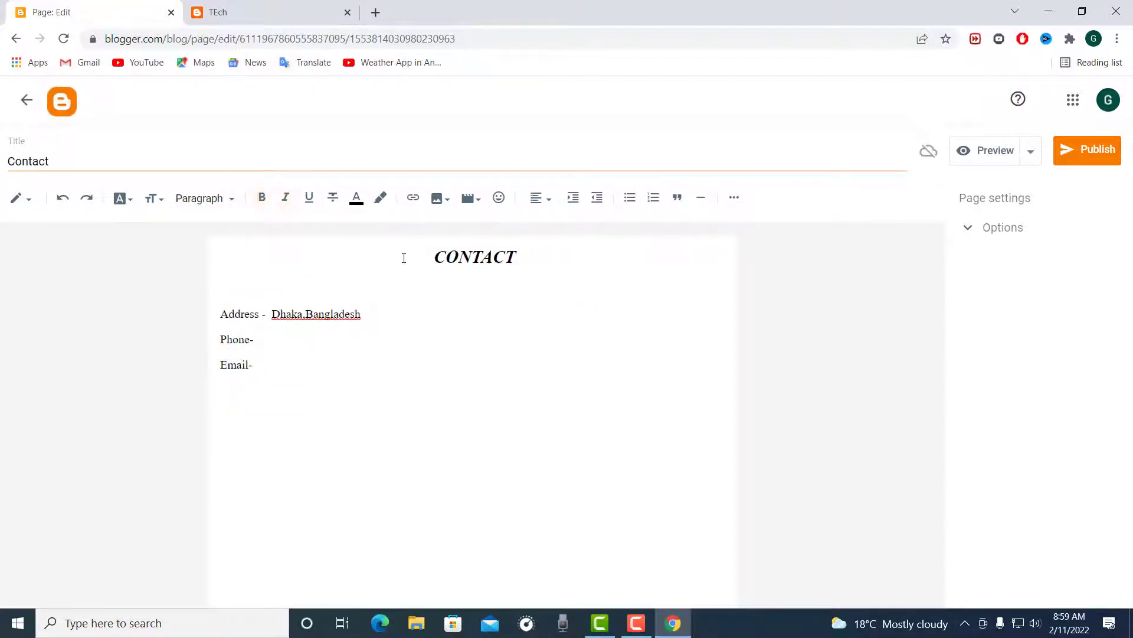
Step: Change the text colour of the CONTACT heading to the medium light red swatch
double_click(430, 271)
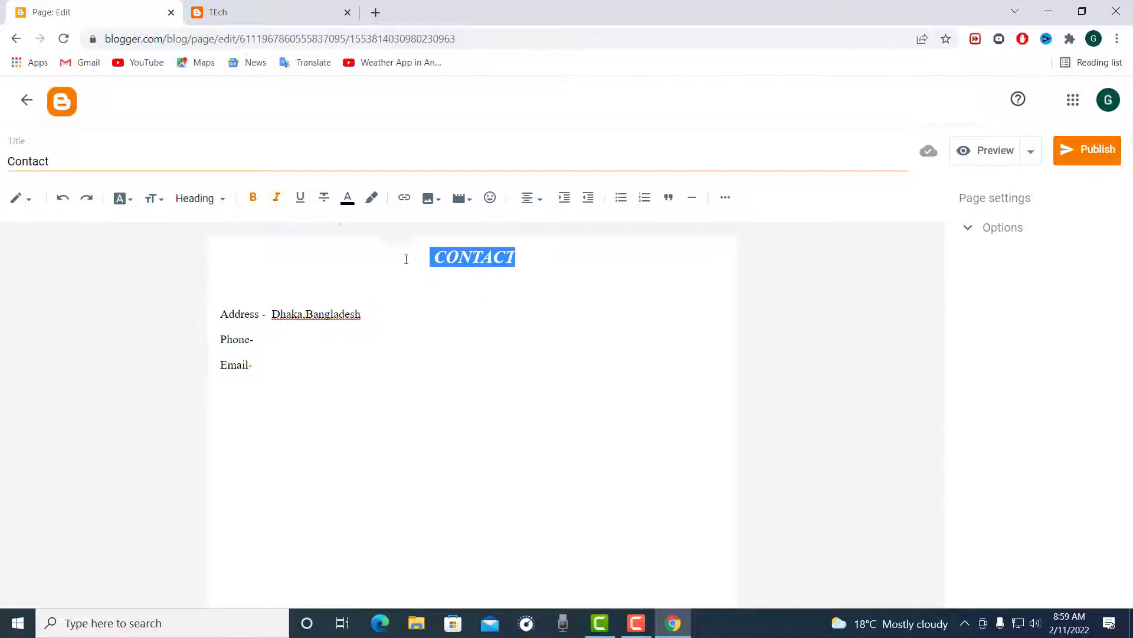
click(348, 206)
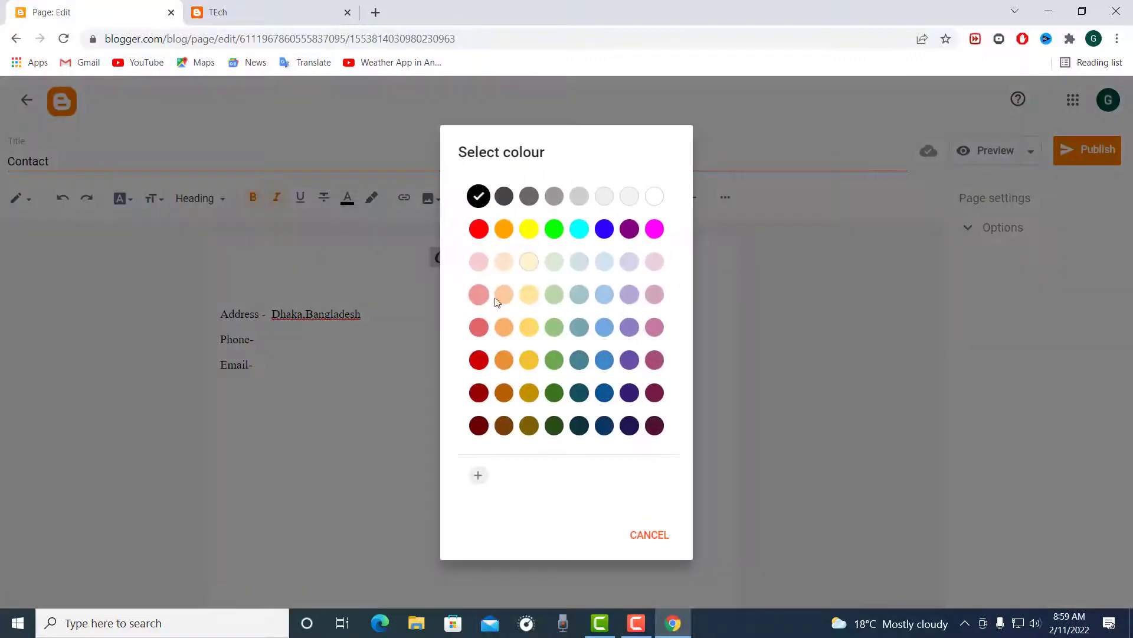
click(479, 328)
click(549, 390)
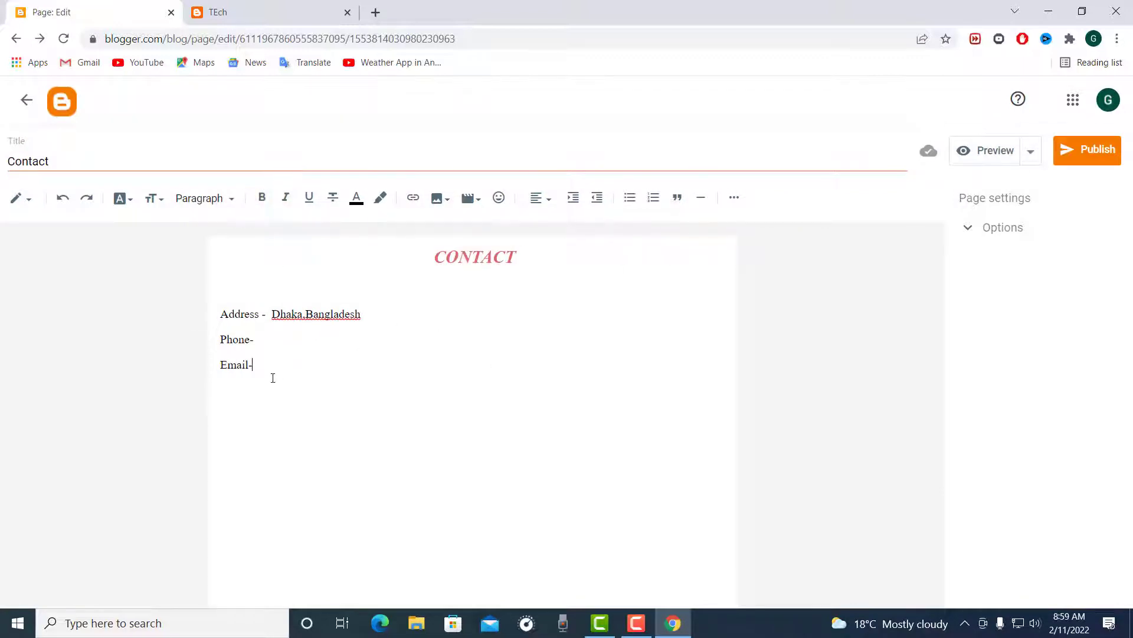
Step: Centre-align the Address, Phone and Email lines below the CONTACT heading
drag(271, 377, 195, 321)
click(550, 195)
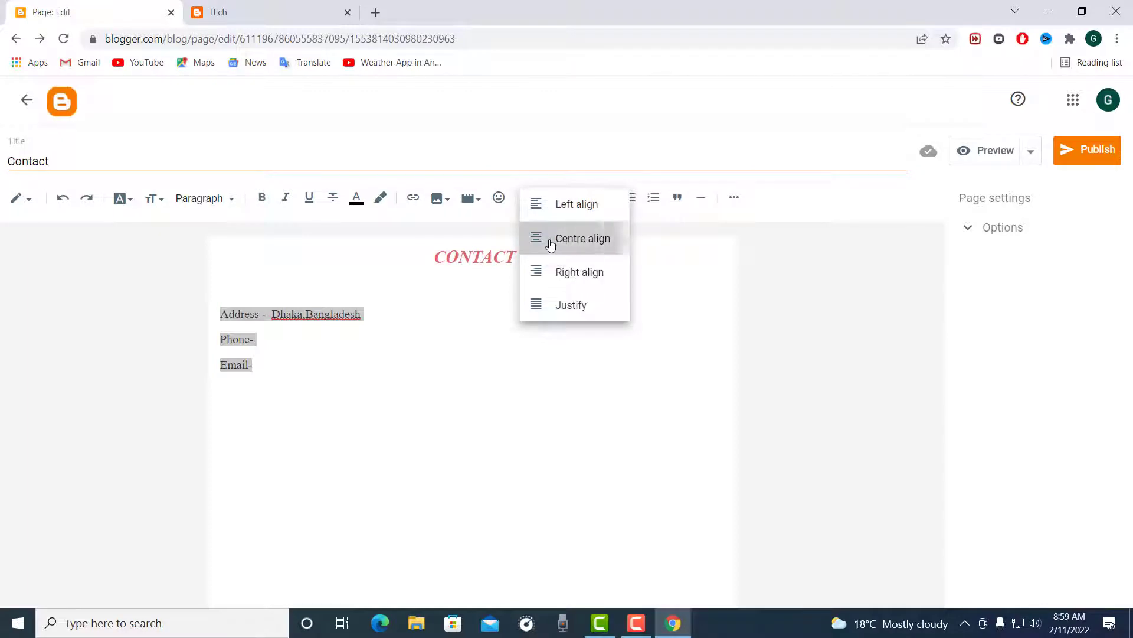
click(551, 238)
click(497, 340)
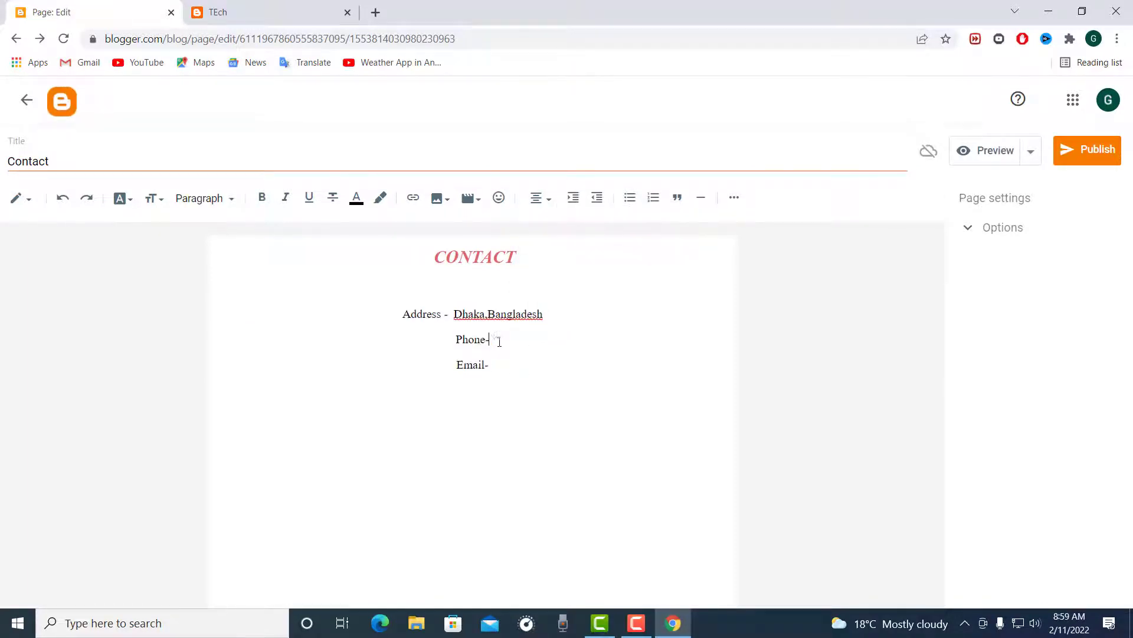
Step: Publish the Contact page and confirm the publication
click(1098, 152)
click(634, 386)
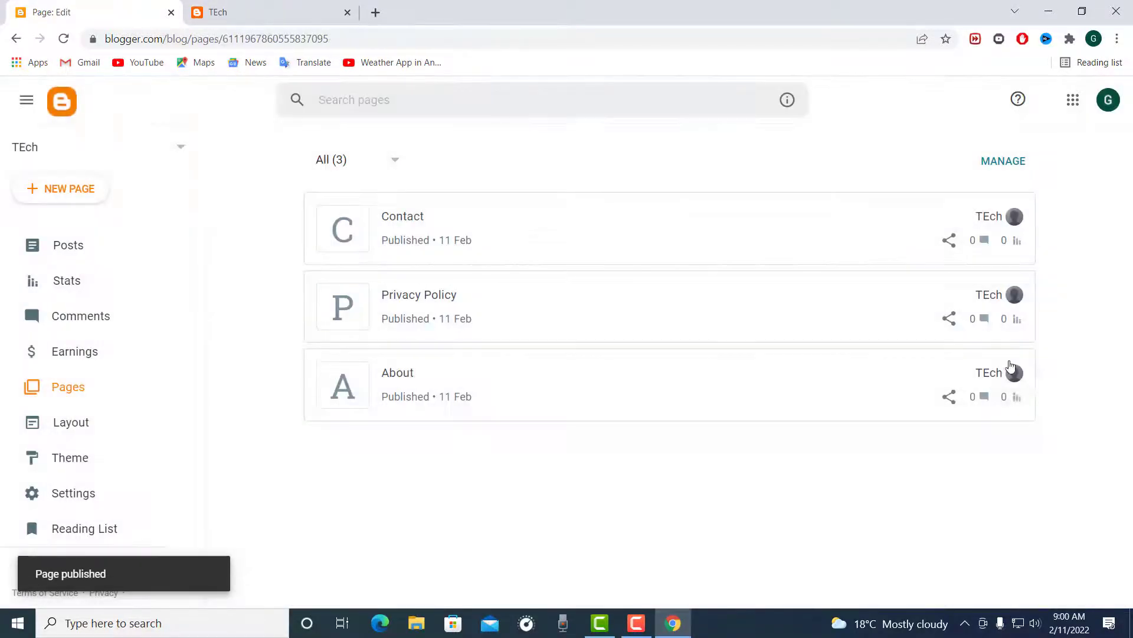
scroll(354, 429, down, 3)
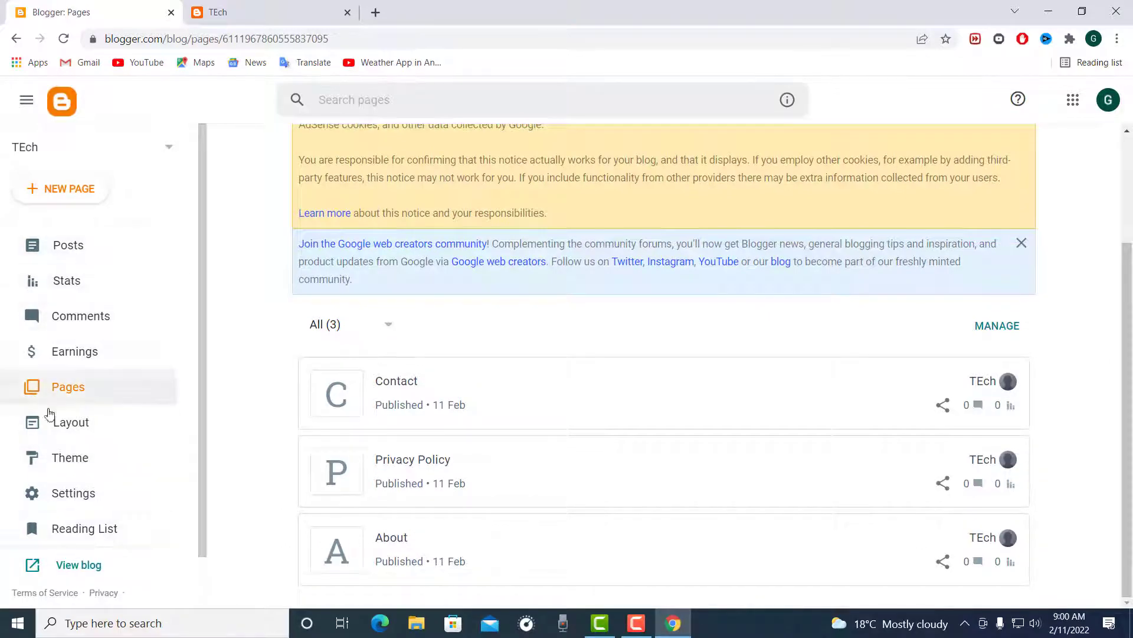
Step: Open the blog's layout and bring up the settings of the Pages gadget in the Page list (top) section
click(71, 431)
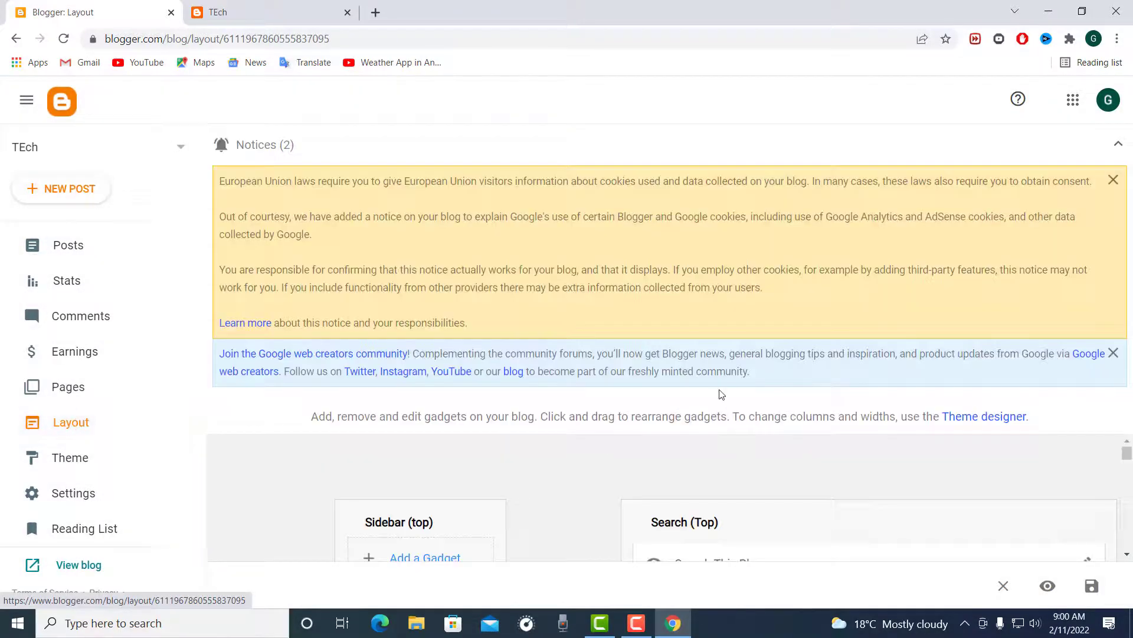
scroll(701, 473, down, 3)
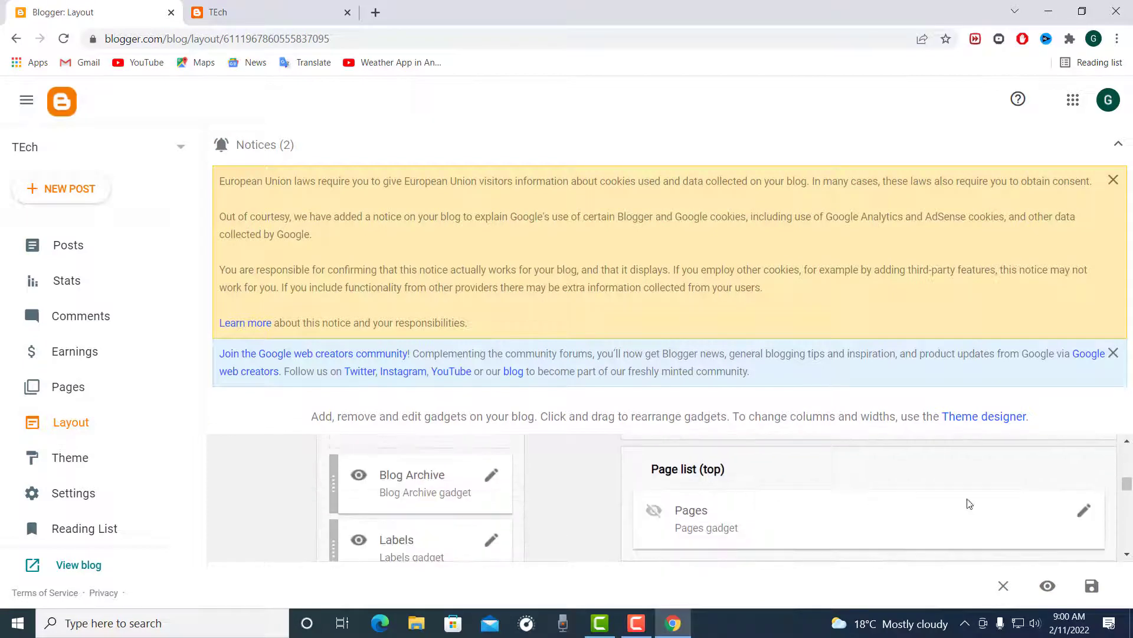
scroll(965, 516, down, 2)
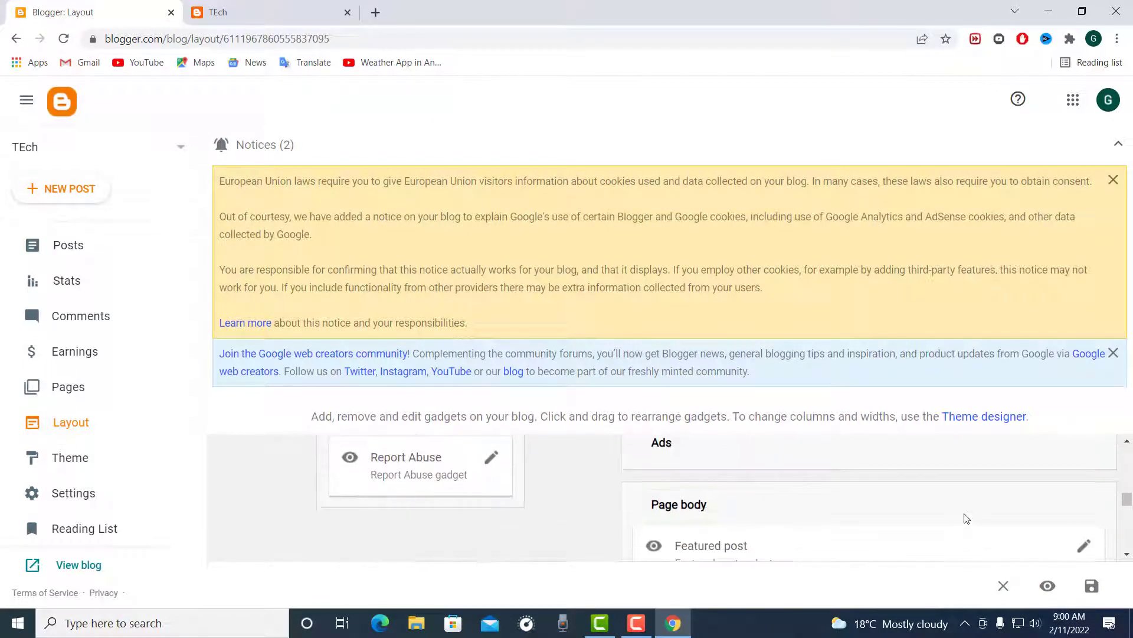
scroll(966, 517, up, 4)
scroll(966, 517, down, 2)
scroll(968, 518, down, 2)
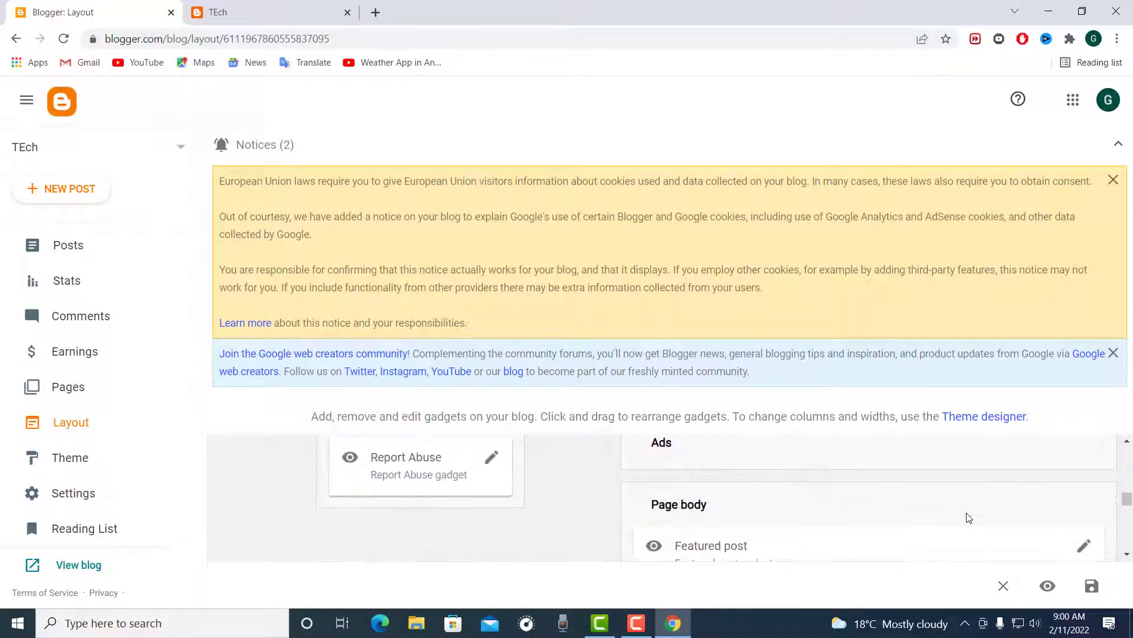
scroll(1038, 508, up, 1)
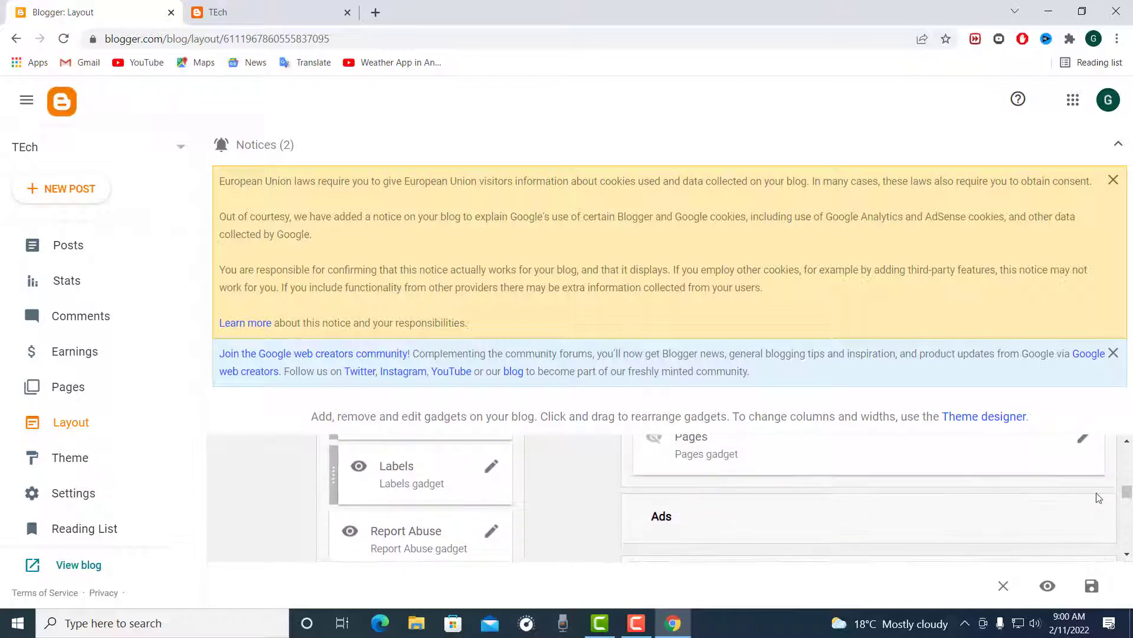
click(1081, 443)
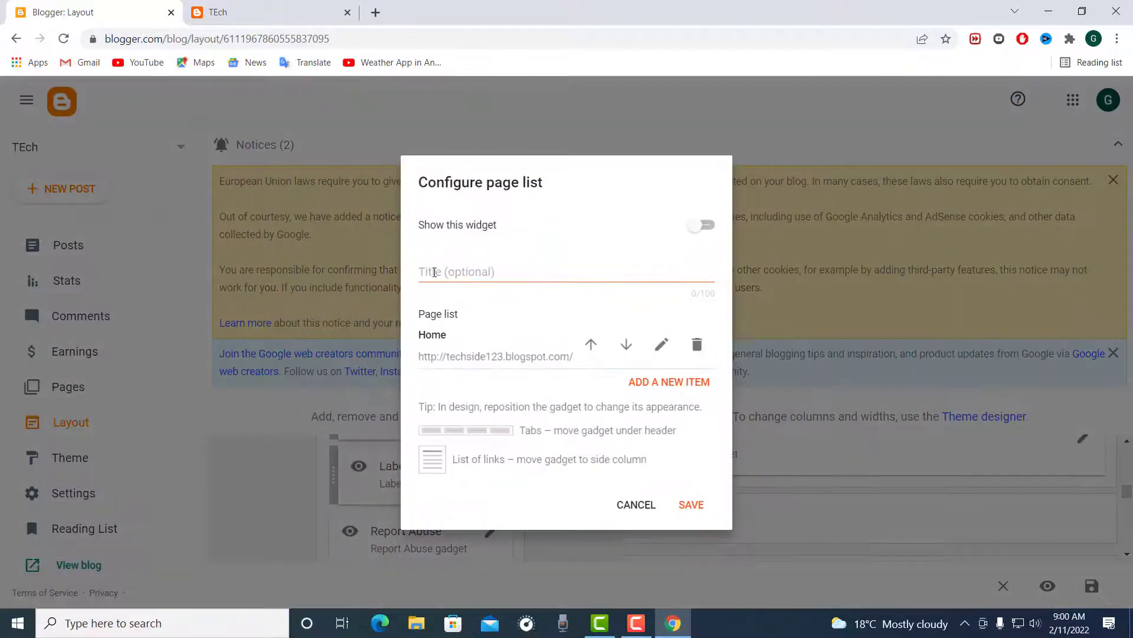
click(435, 272)
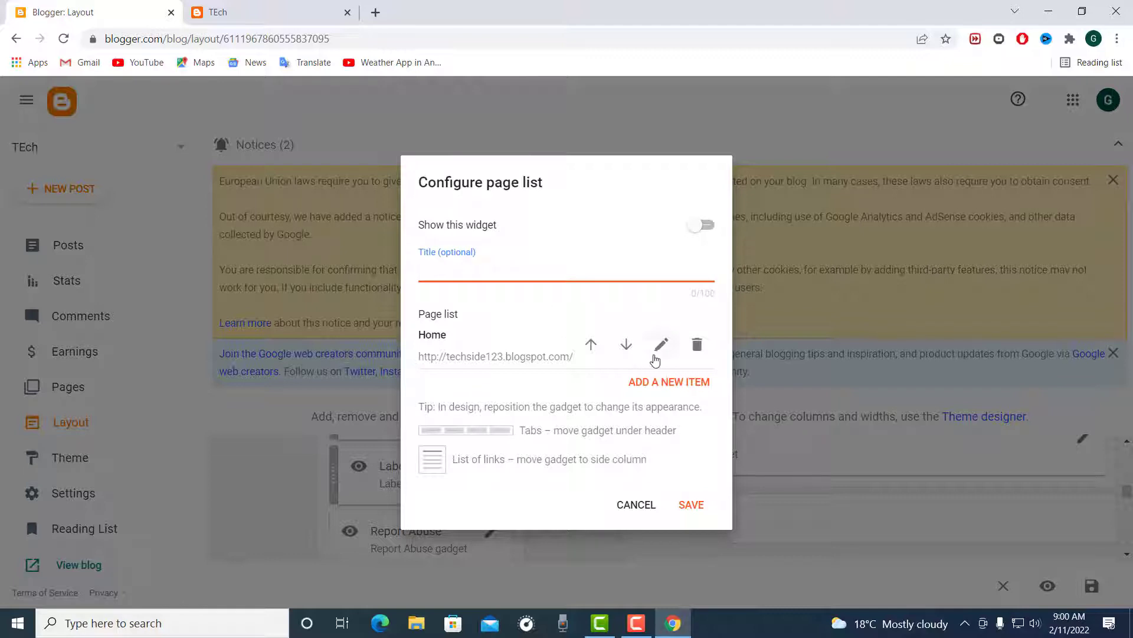
Step: Add the existing About page as a new item in the gadget's page list
click(685, 386)
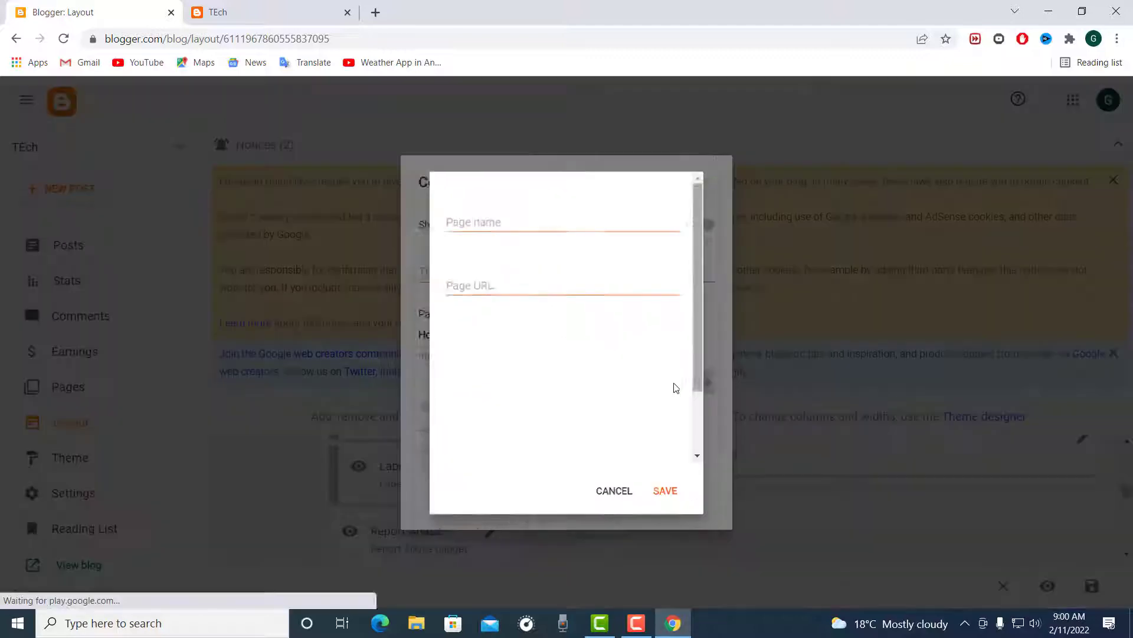
click(491, 216)
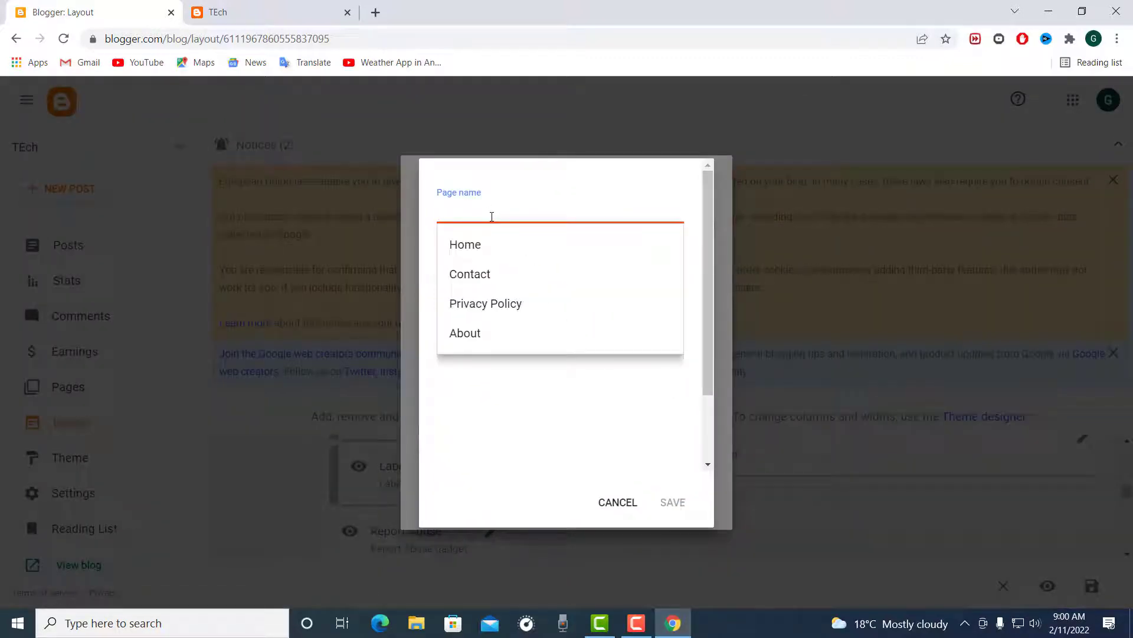
text(A)
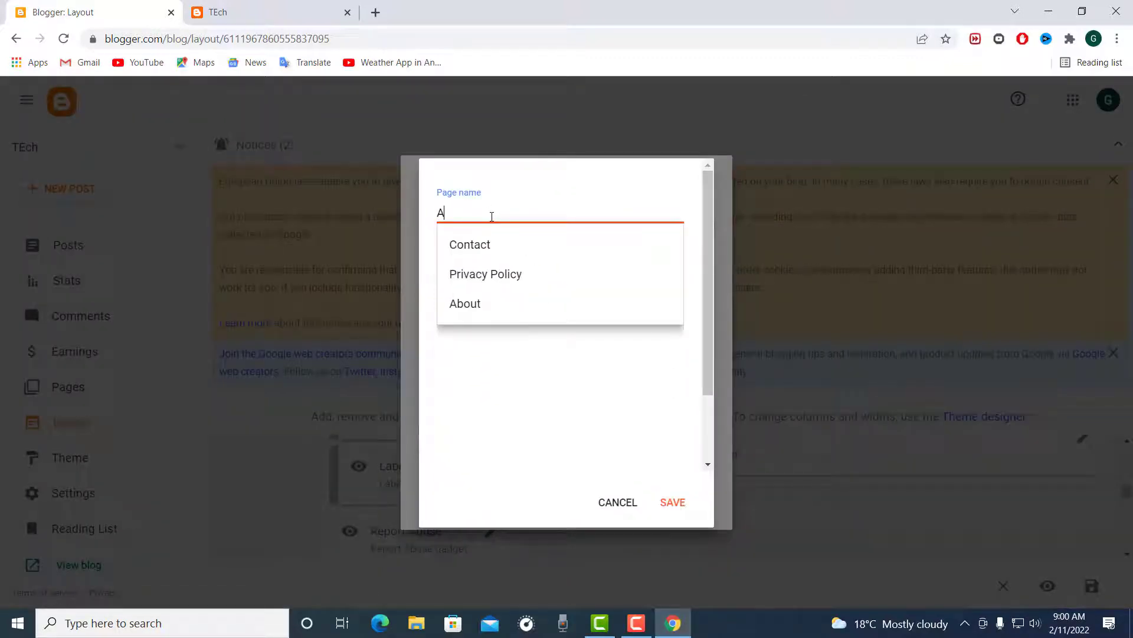
click(466, 304)
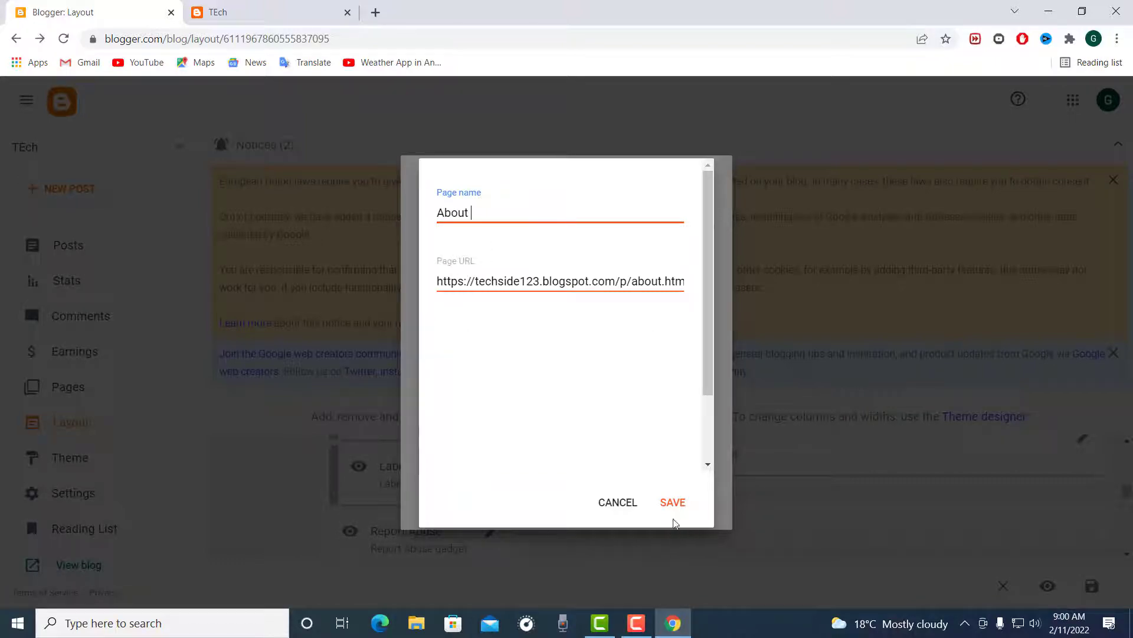
click(673, 502)
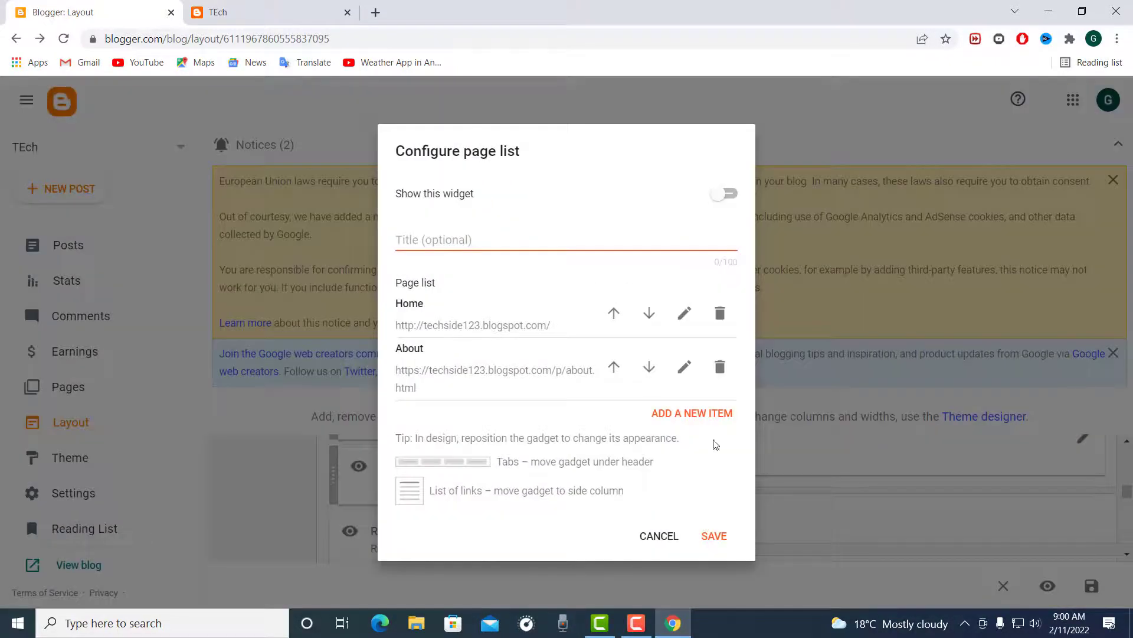
Step: Add the existing Privacy Policy page as another item in the page list
click(689, 414)
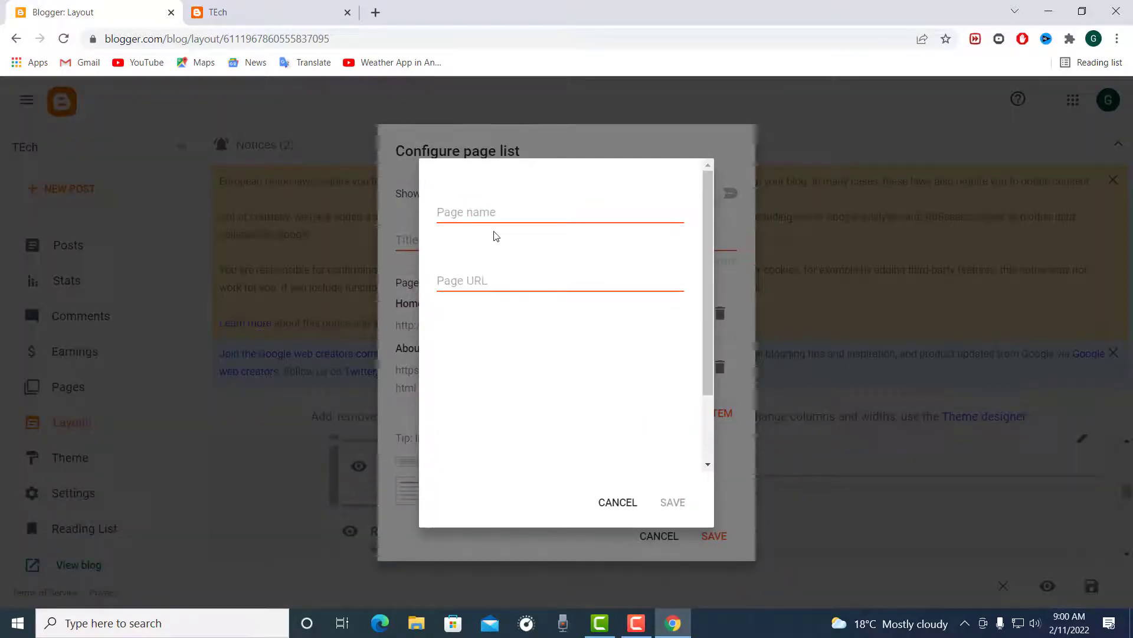
click(488, 214)
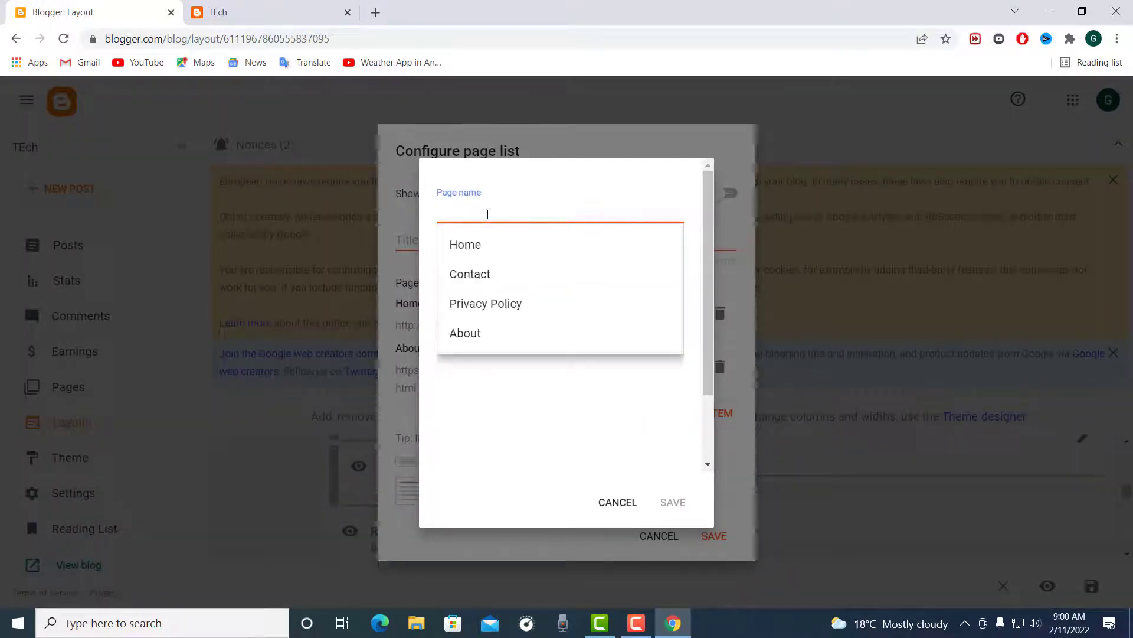
text(P)
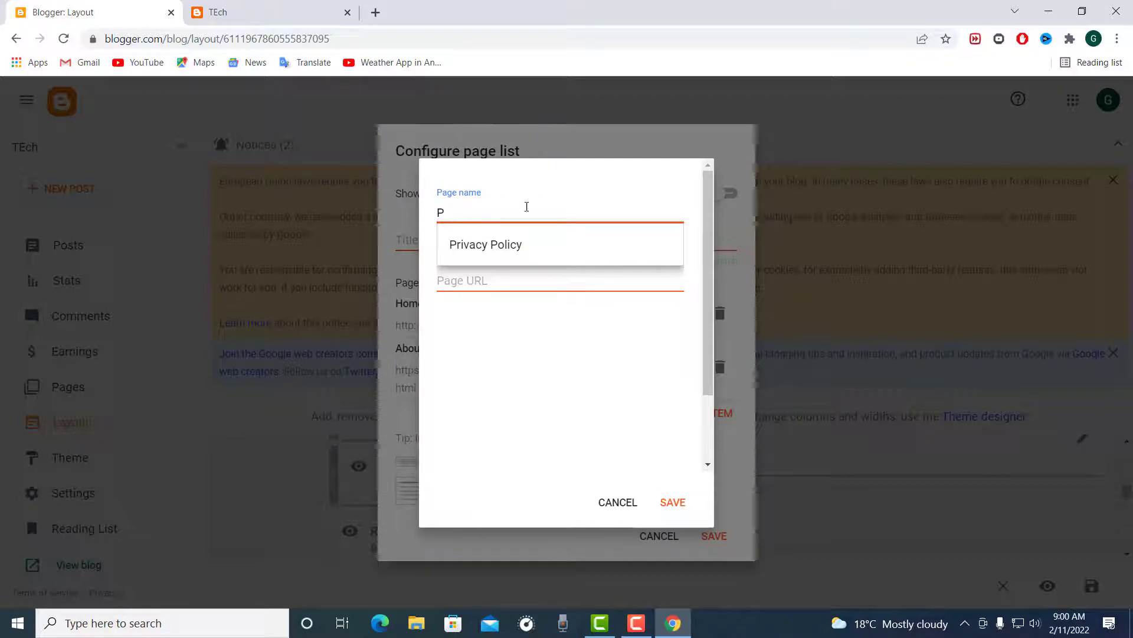
click(494, 256)
click(682, 504)
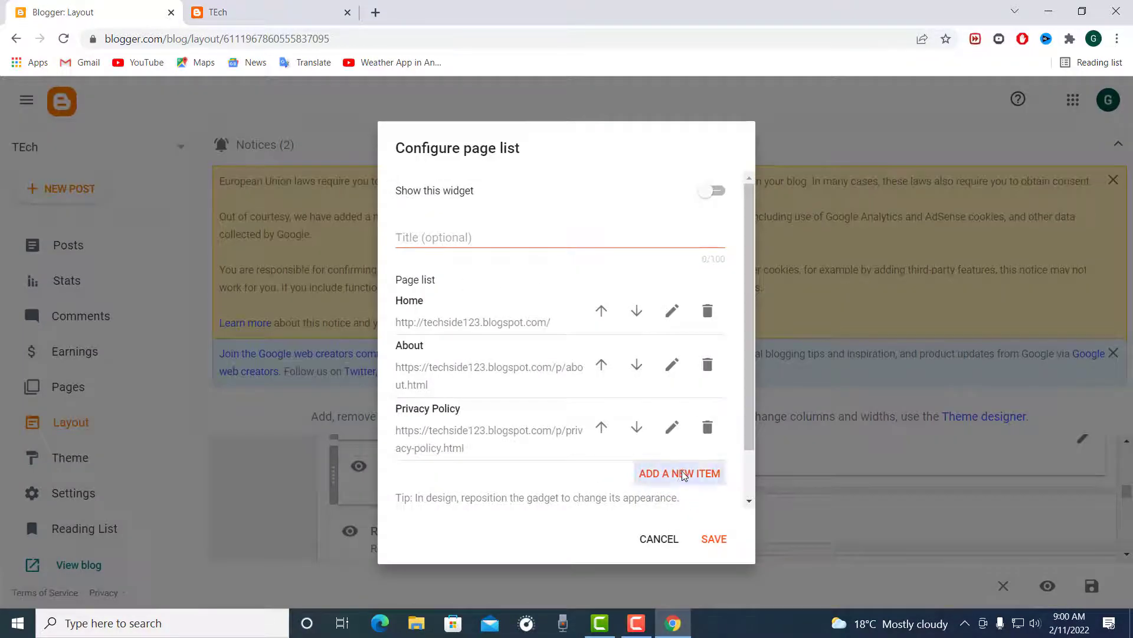
Step: Add the existing Contact page to the page list and save the Pages gadget
click(679, 473)
click(484, 214)
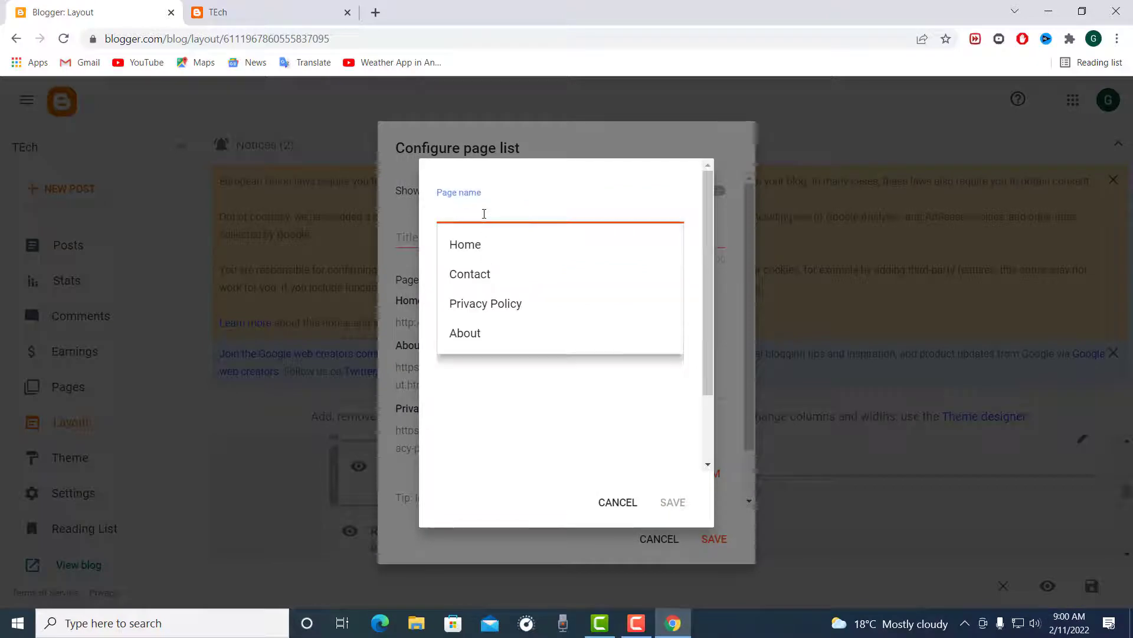
text(Con)
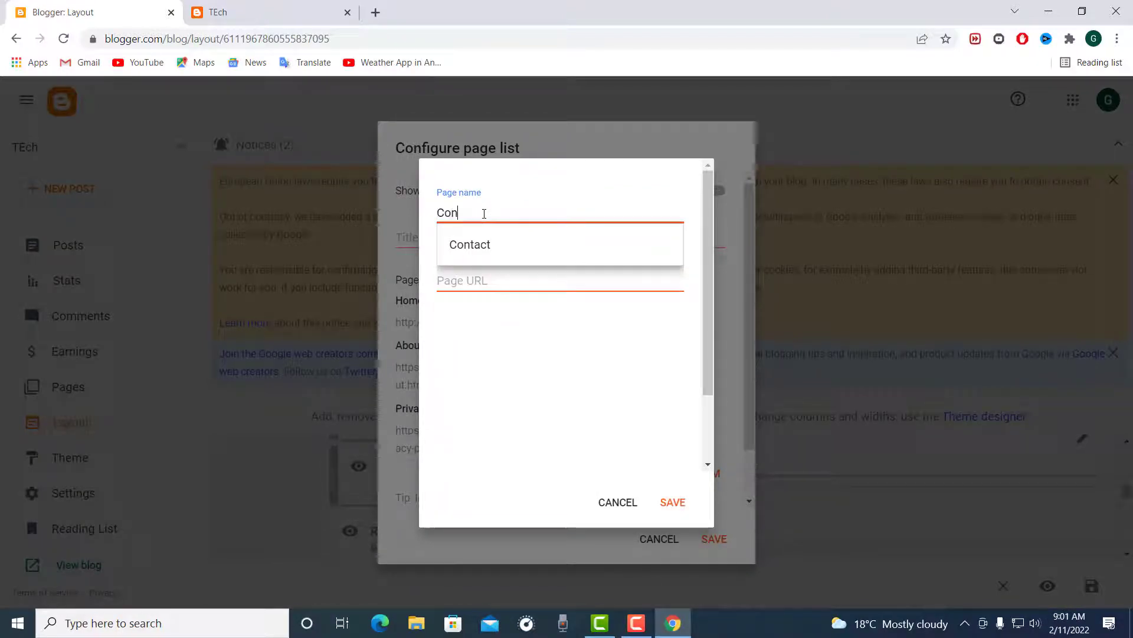
click(470, 245)
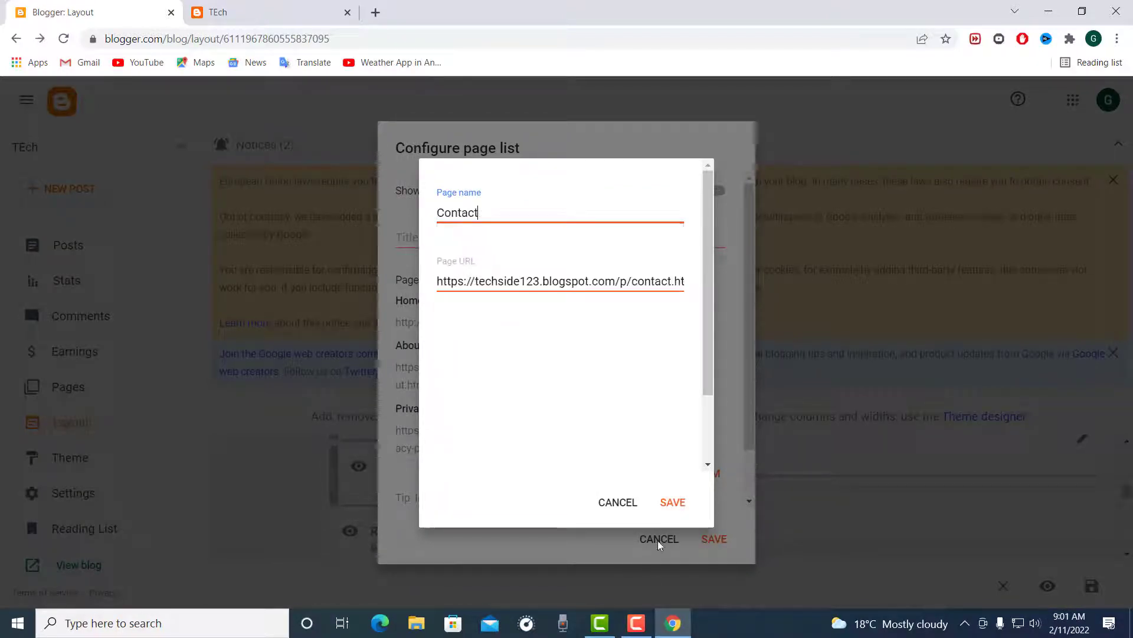
click(672, 503)
click(712, 547)
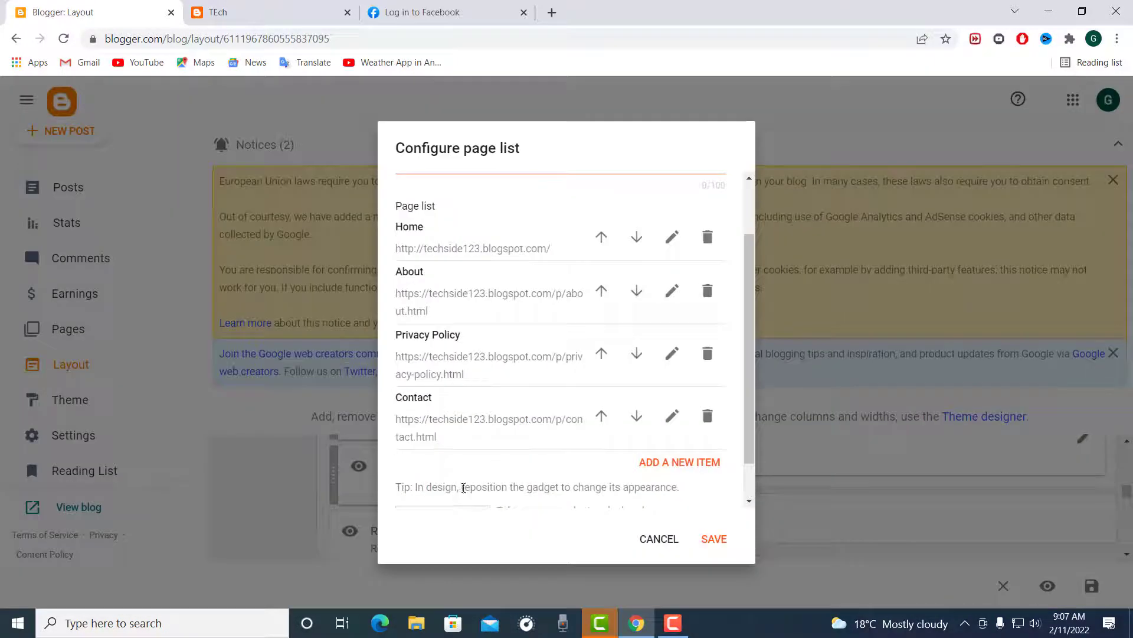
Step: Enable showing the Pages gadget on the blog and save its configuration
scroll(503, 481, up, 2)
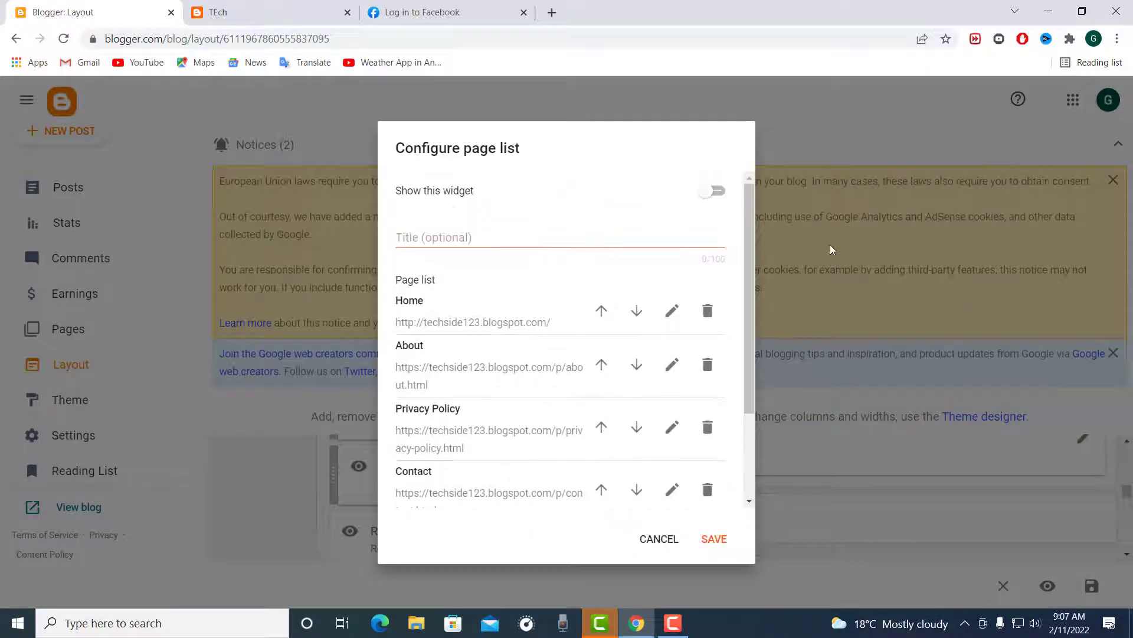
click(719, 194)
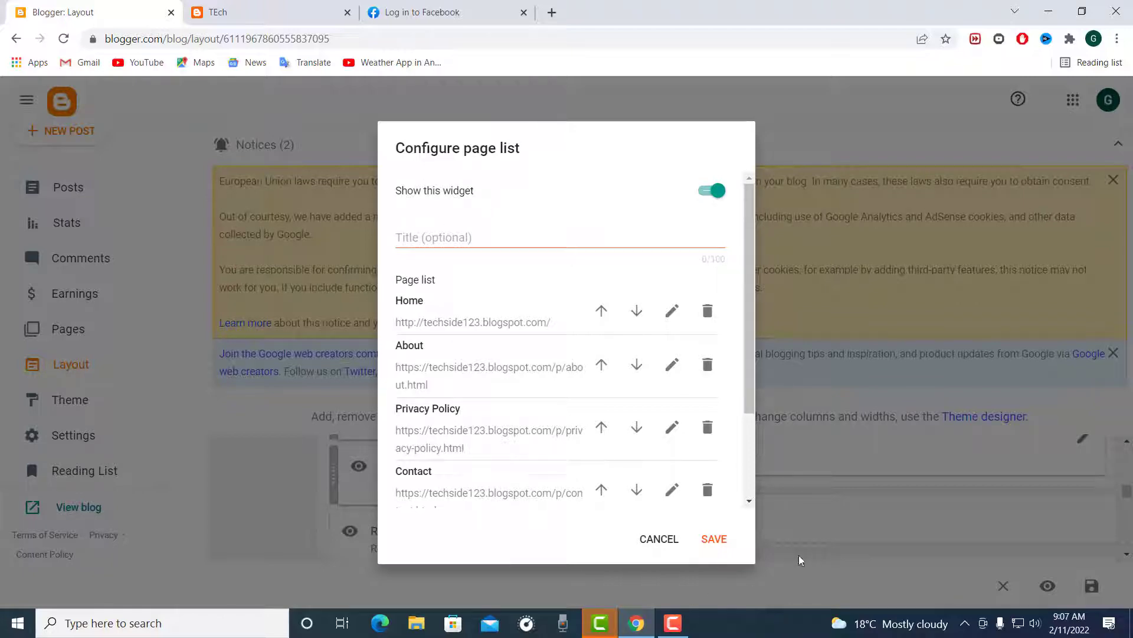
click(727, 552)
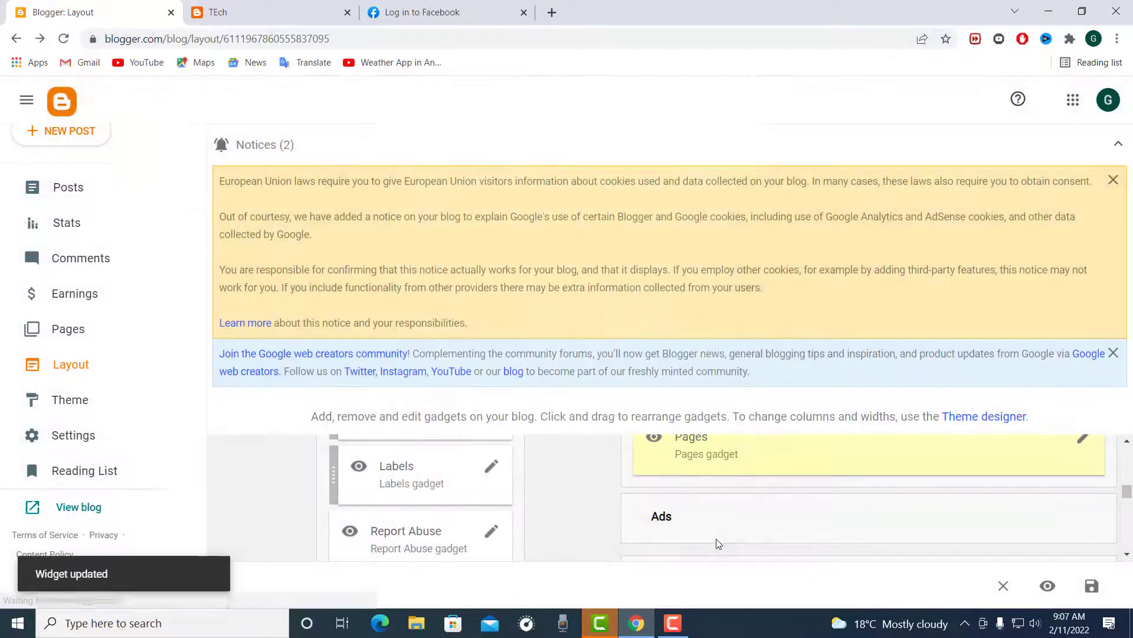
Step: View the live blog and check its Contact, Privacy Policy, About and Home navigation links
click(51, 514)
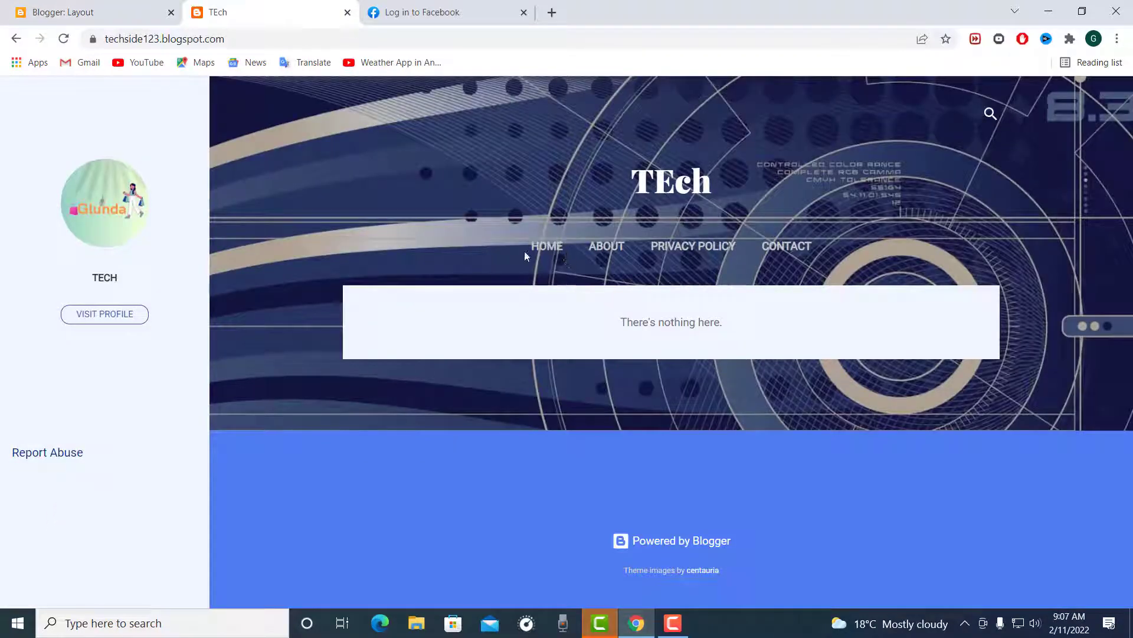
click(787, 247)
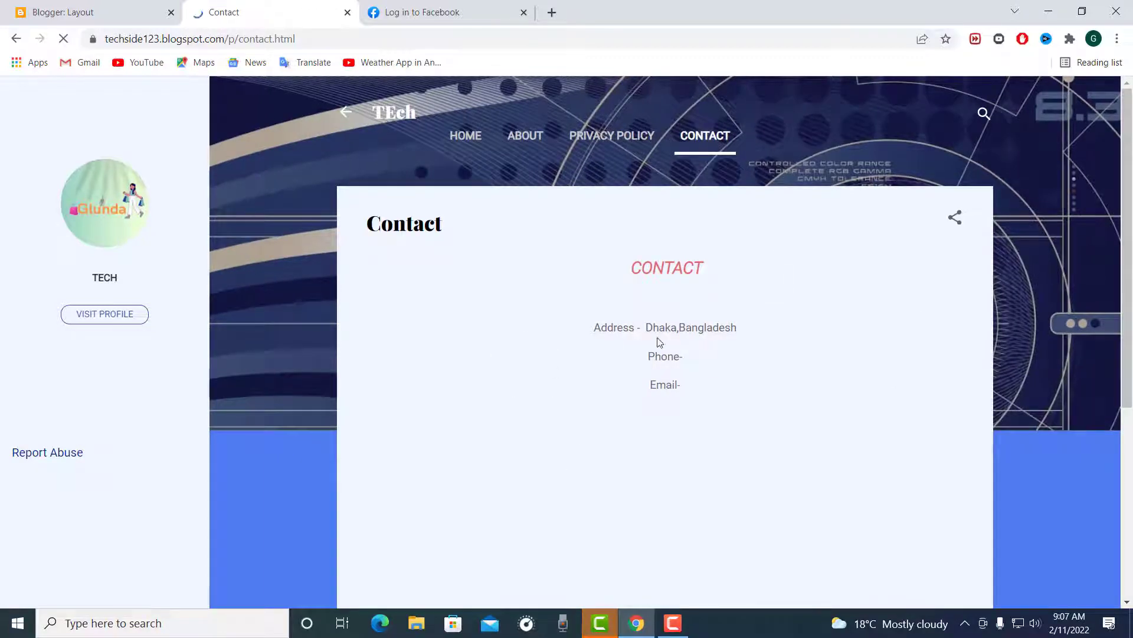
click(584, 140)
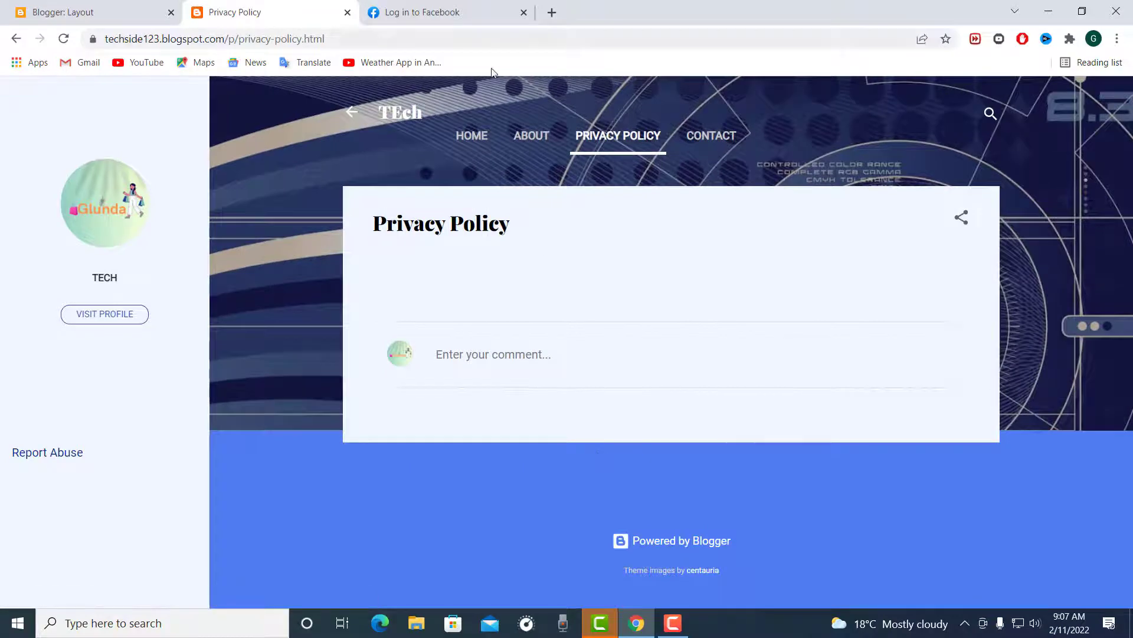
click(527, 137)
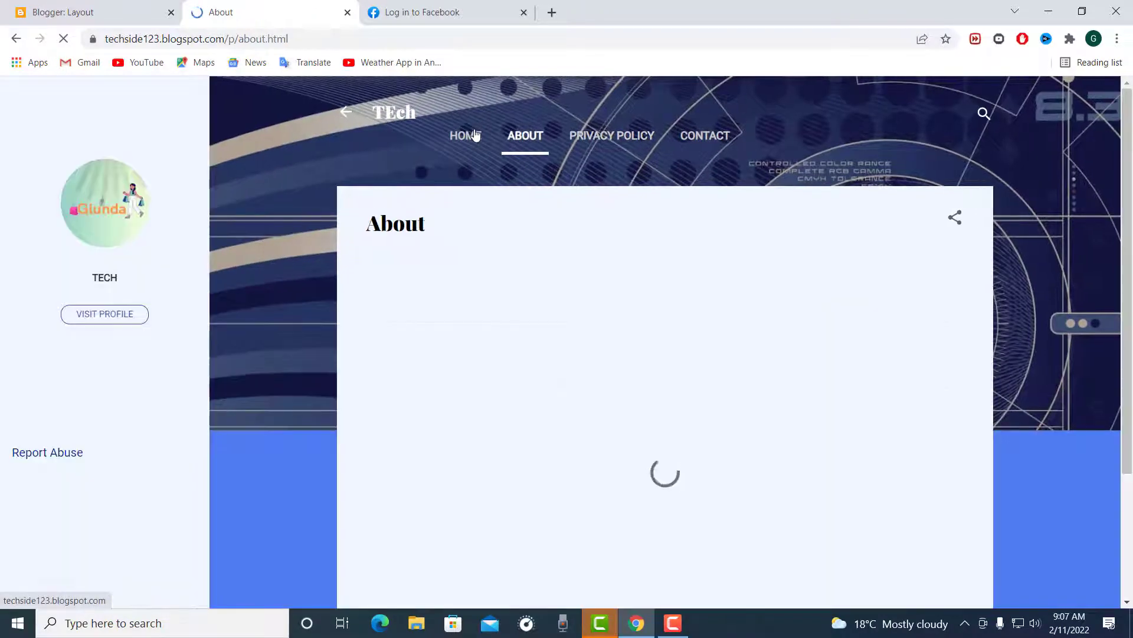
click(475, 136)
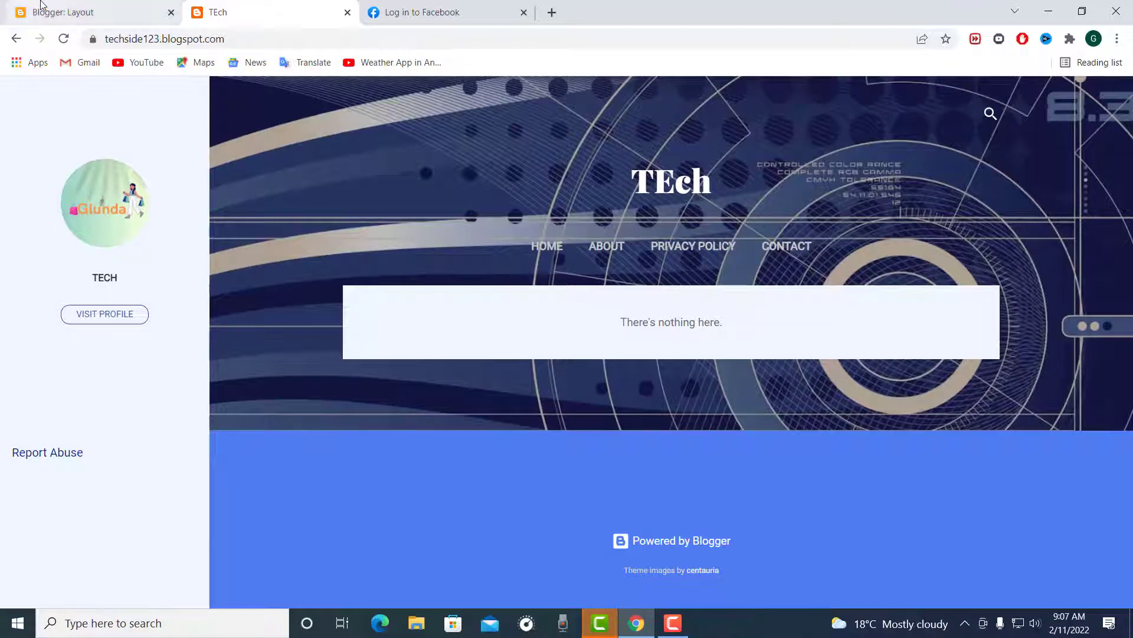
Step: Return to the blog's dashboard and create a new blank post from the posts section
click(59, 12)
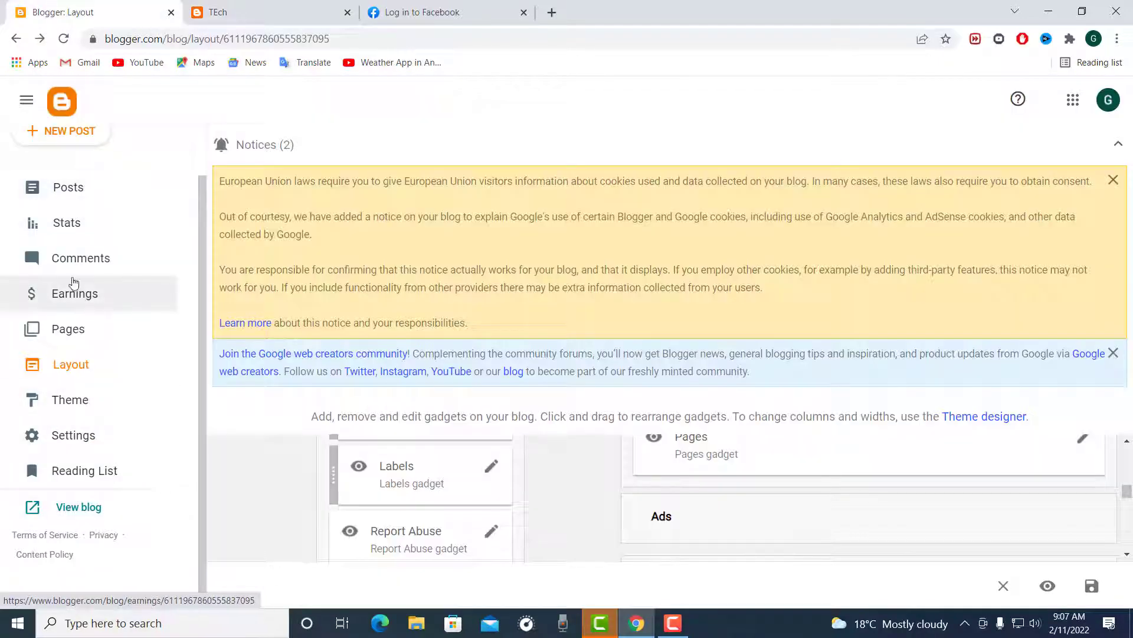
scroll(83, 283, up, 1)
click(68, 243)
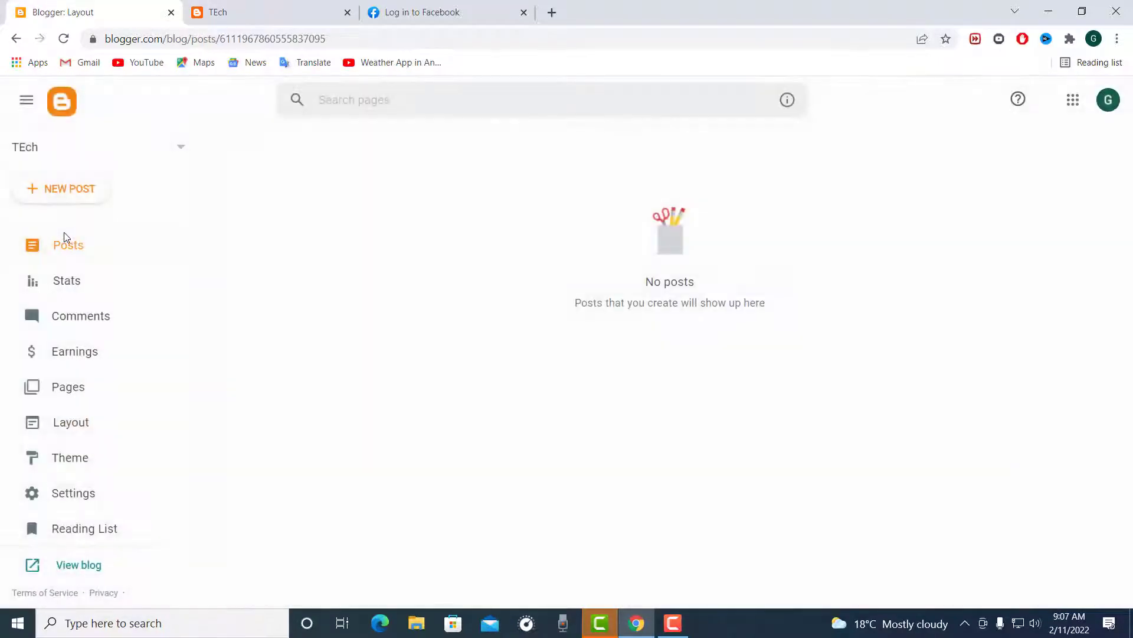
scroll(496, 472, down, 2)
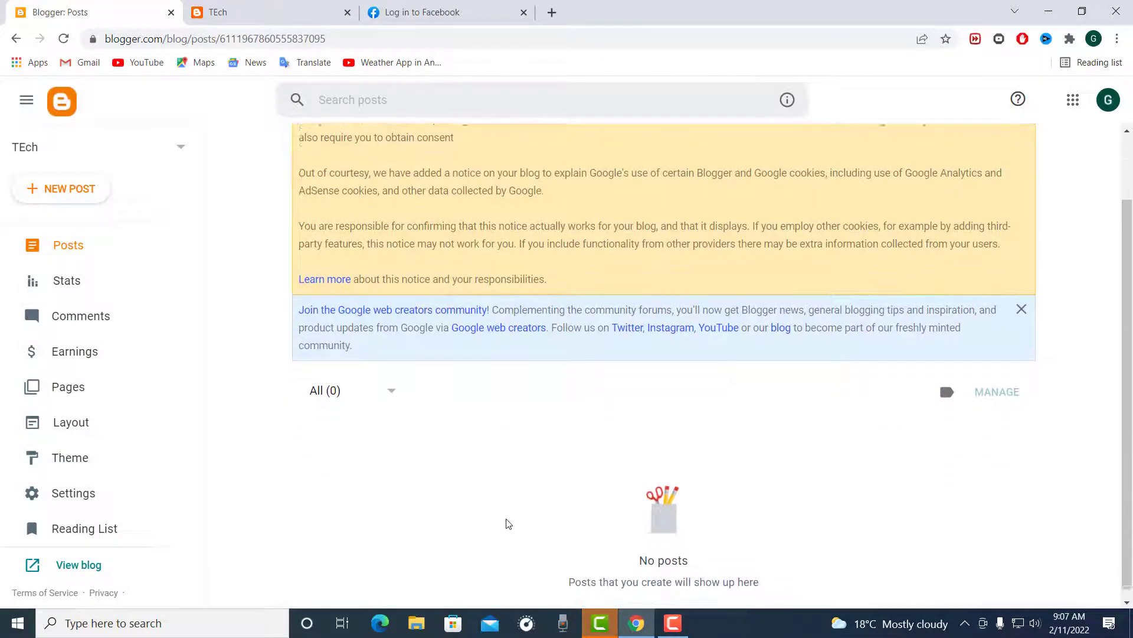
click(44, 194)
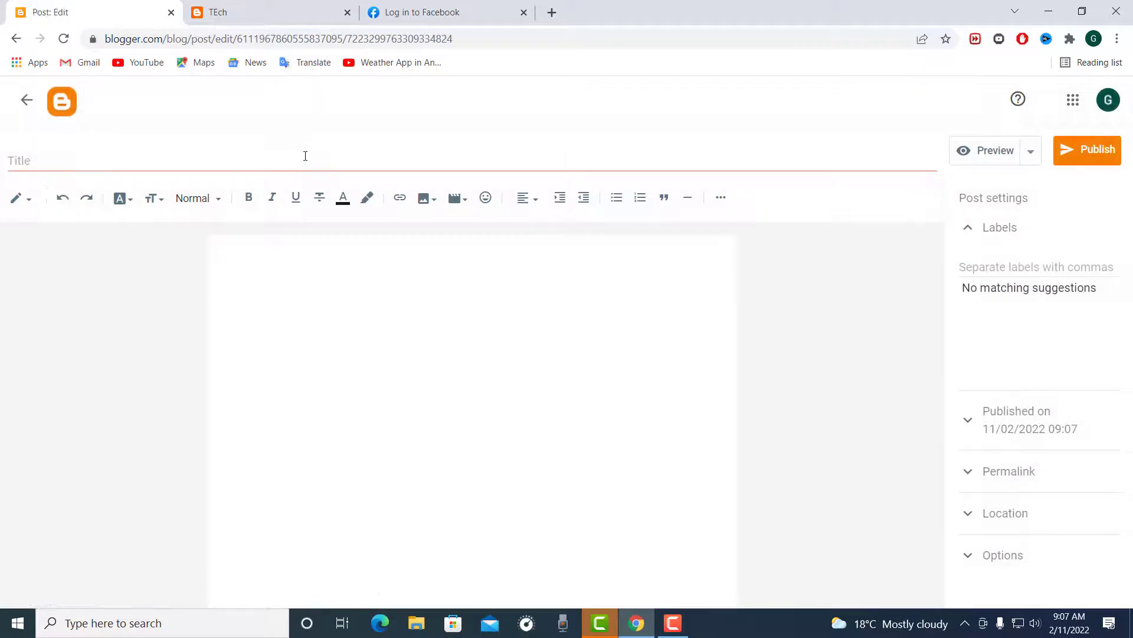
Step: Open YouTube in a new tab and bring up the Glunda Shop & Tech video on making Chrome the default browser, paused
click(557, 15)
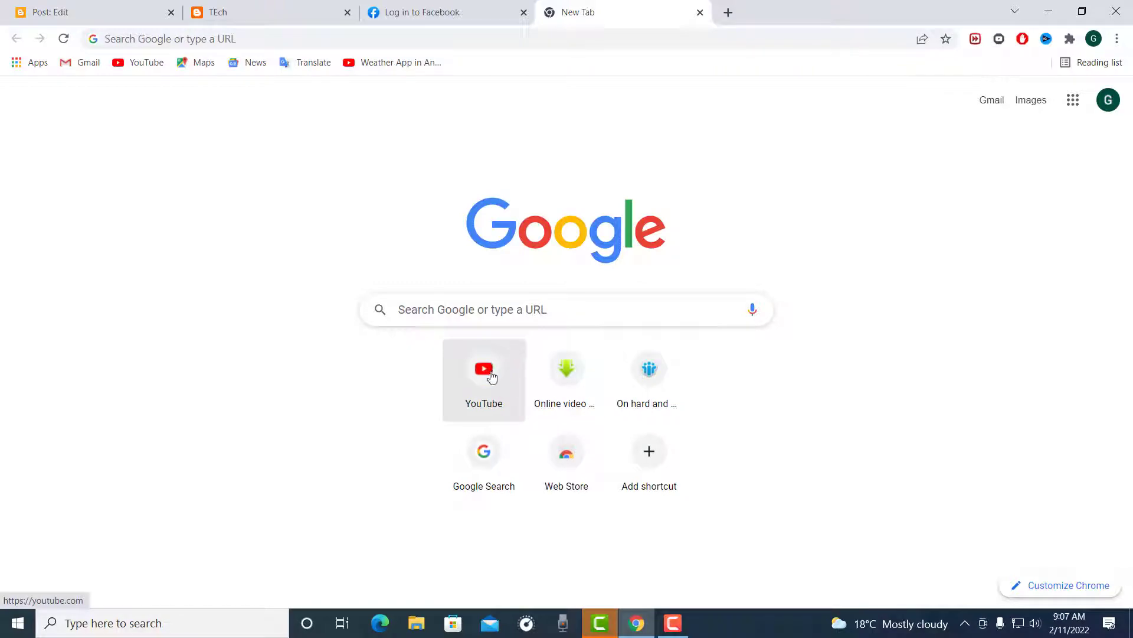
click(494, 394)
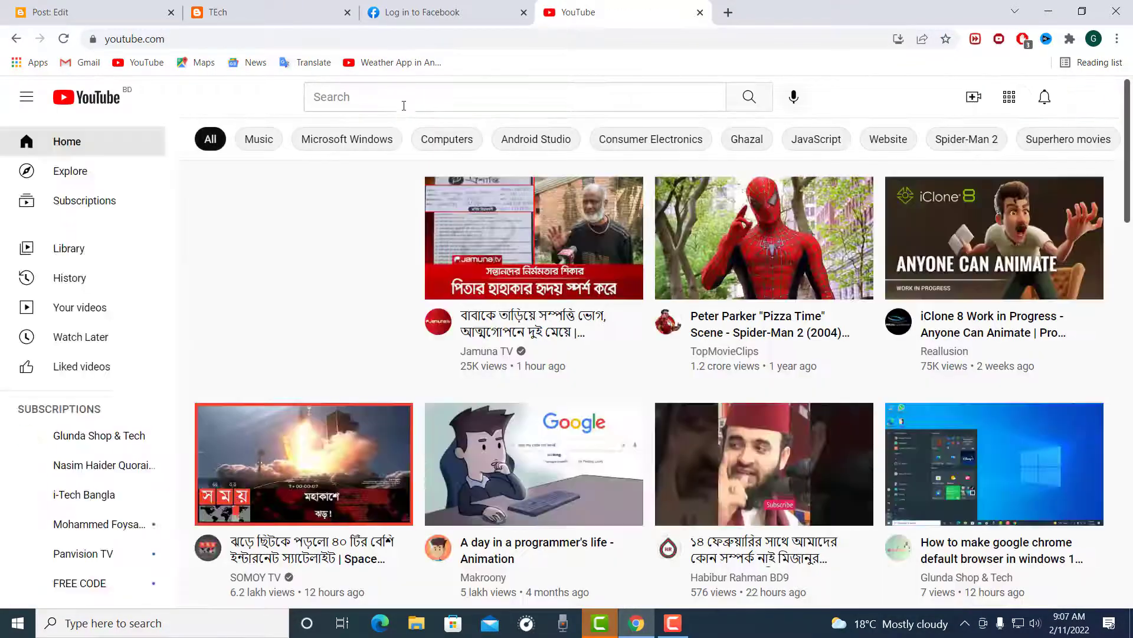
click(398, 99)
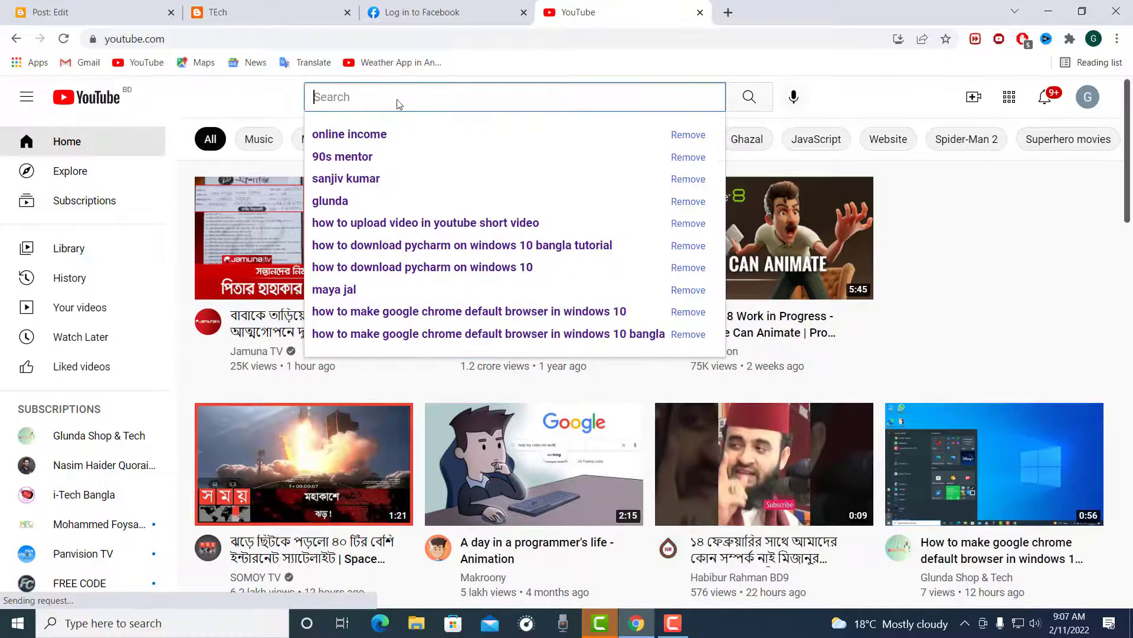
click(951, 455)
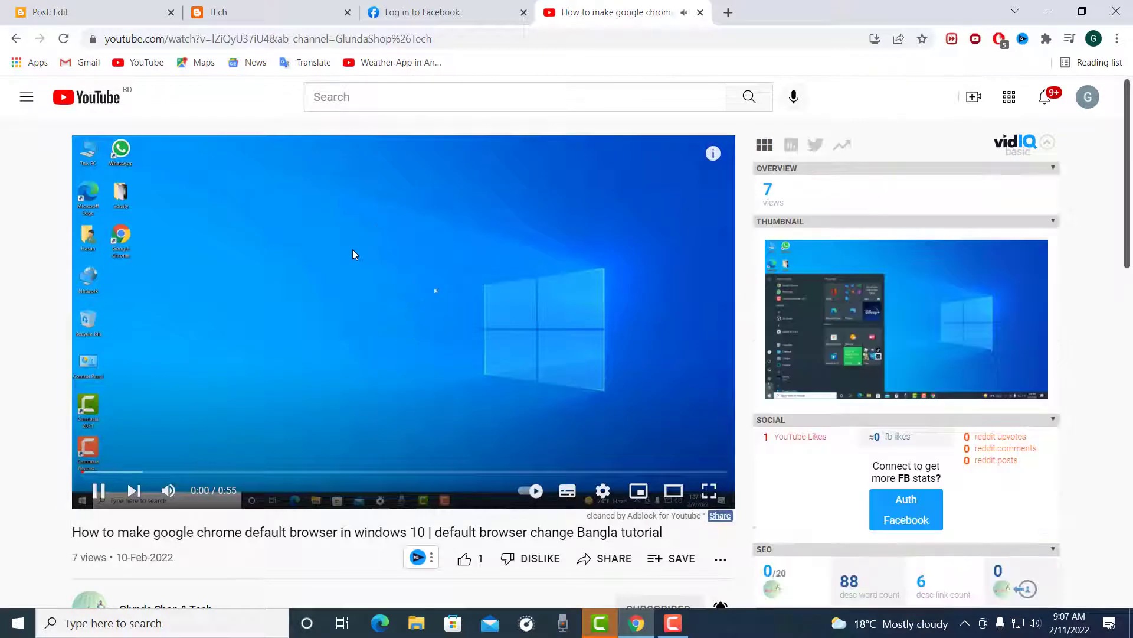
click(329, 267)
scroll(329, 272, down, 3)
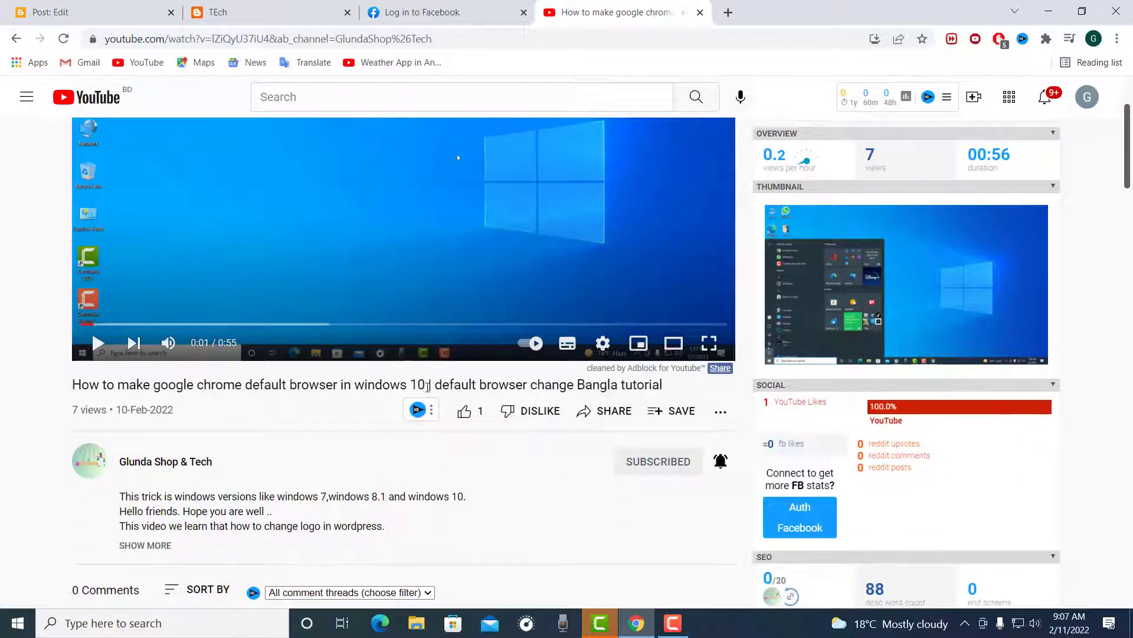
Step: Copy "How to make google chrome default browser in windows 10" from the video's title into the blog post's title
drag(429, 385, 28, 390)
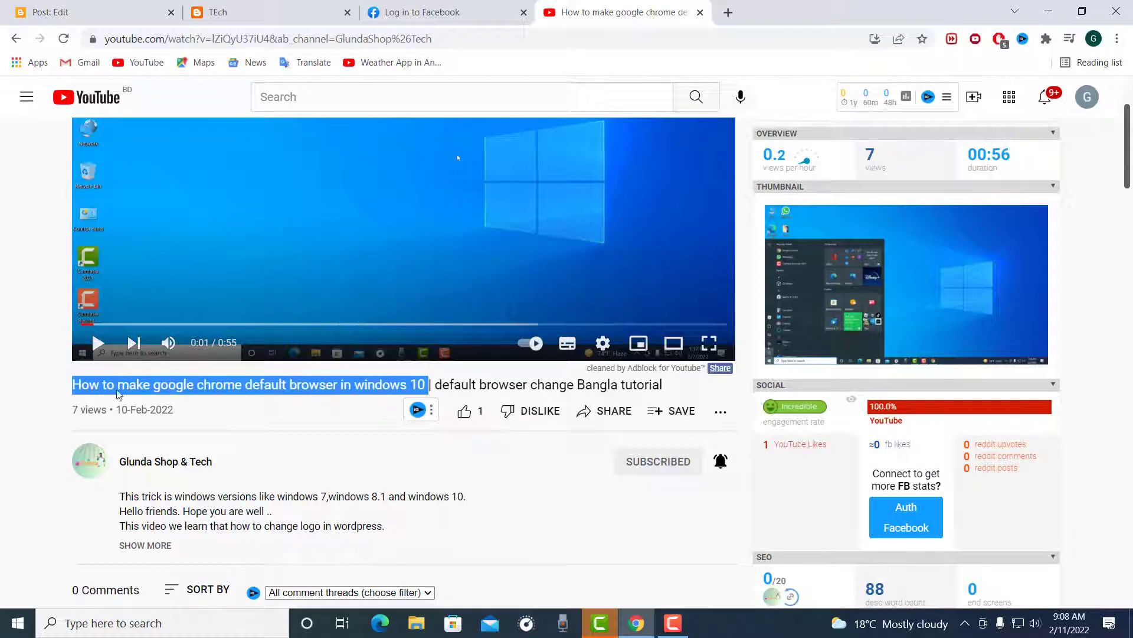
right_click(118, 387)
click(144, 403)
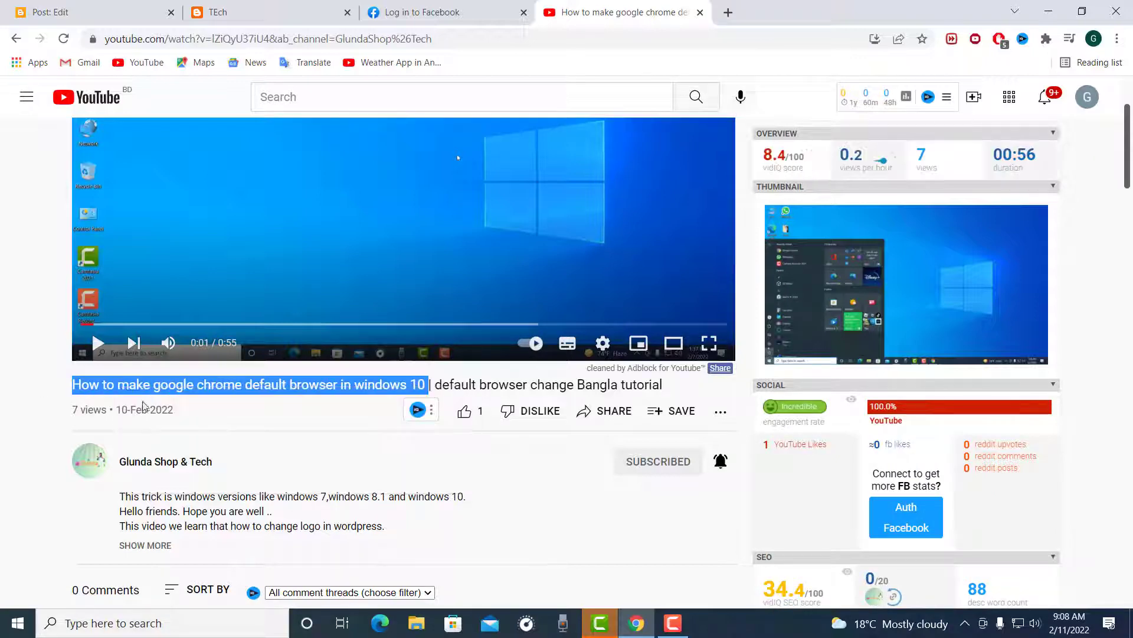
click(255, 8)
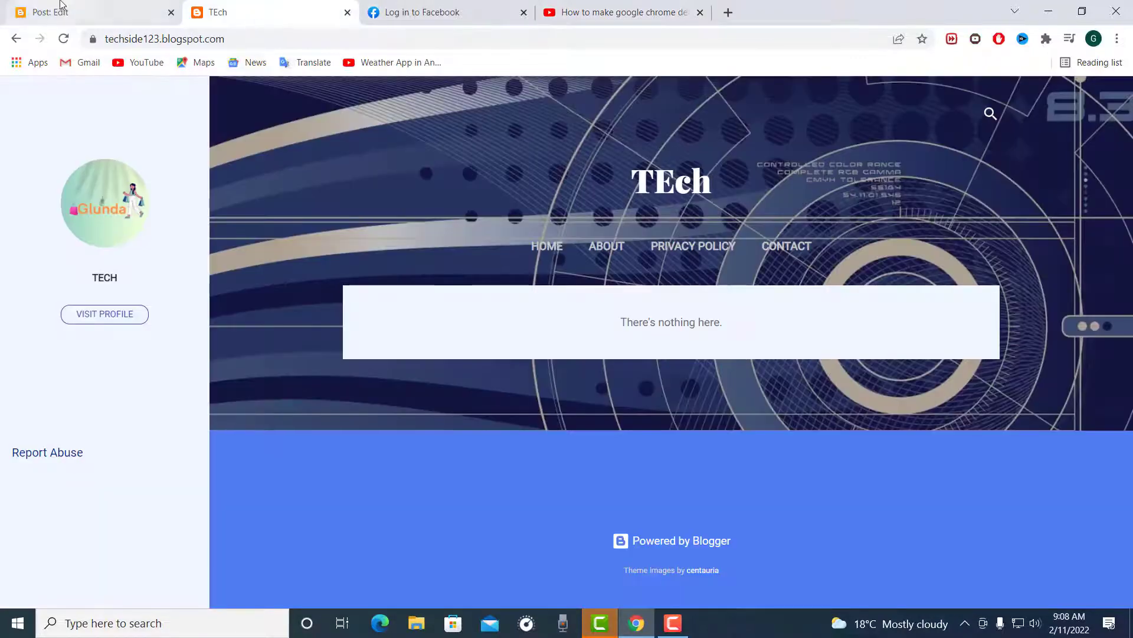
click(42, 11)
right_click(265, 159)
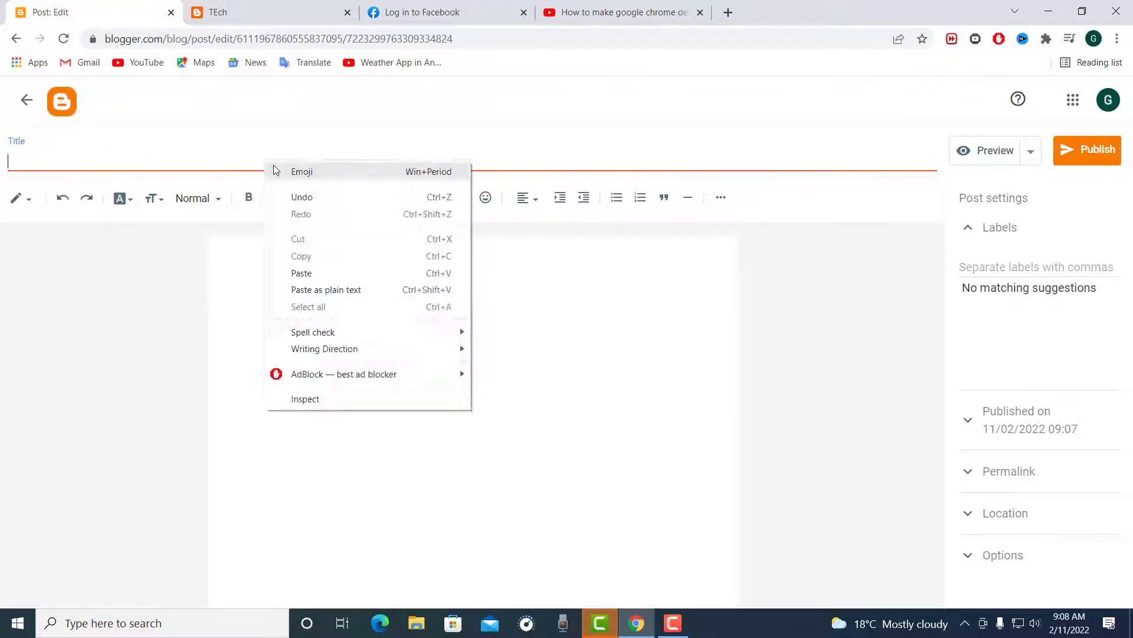
click(326, 274)
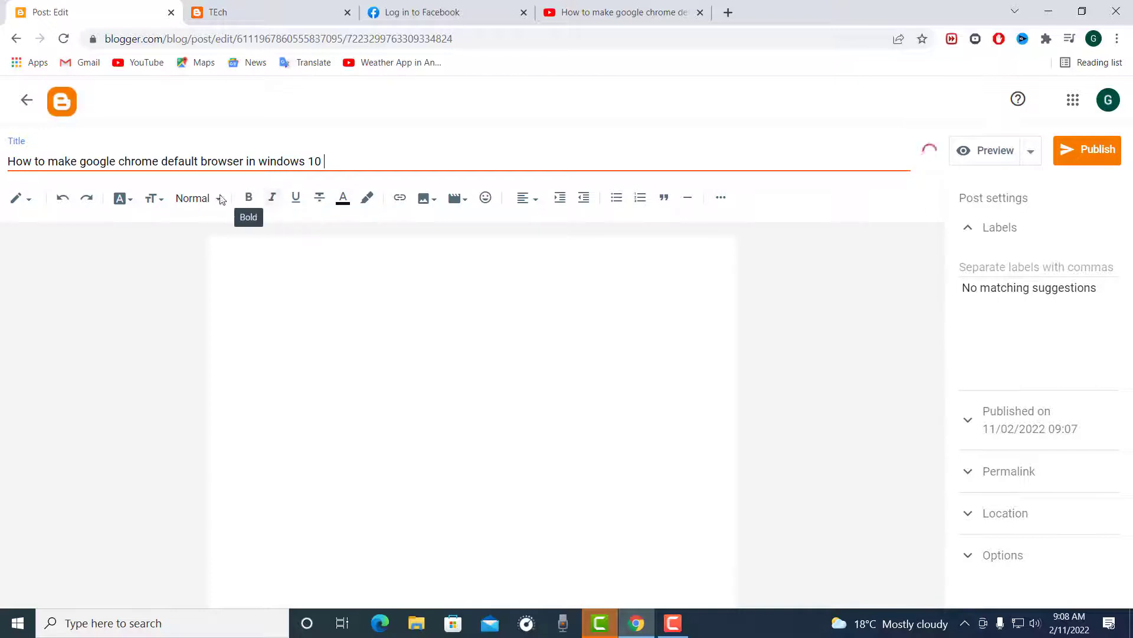
Step: Paste the same title text into the post body and format that line as bold italic
click(359, 253)
right_click(362, 258)
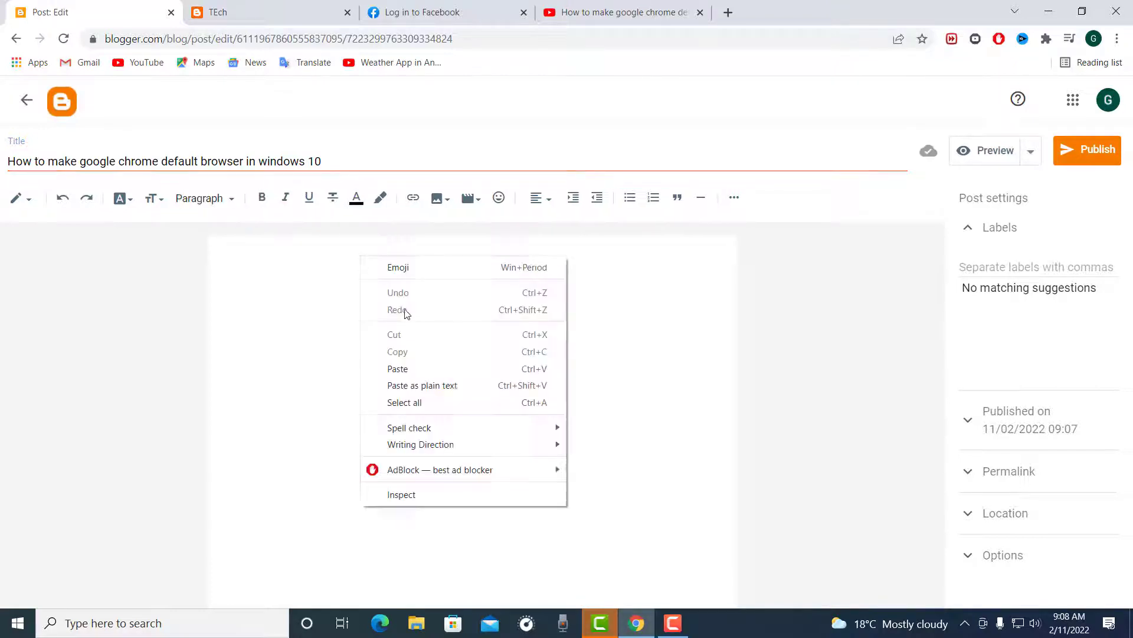
click(399, 368)
drag(611, 305, 200, 283)
click(265, 202)
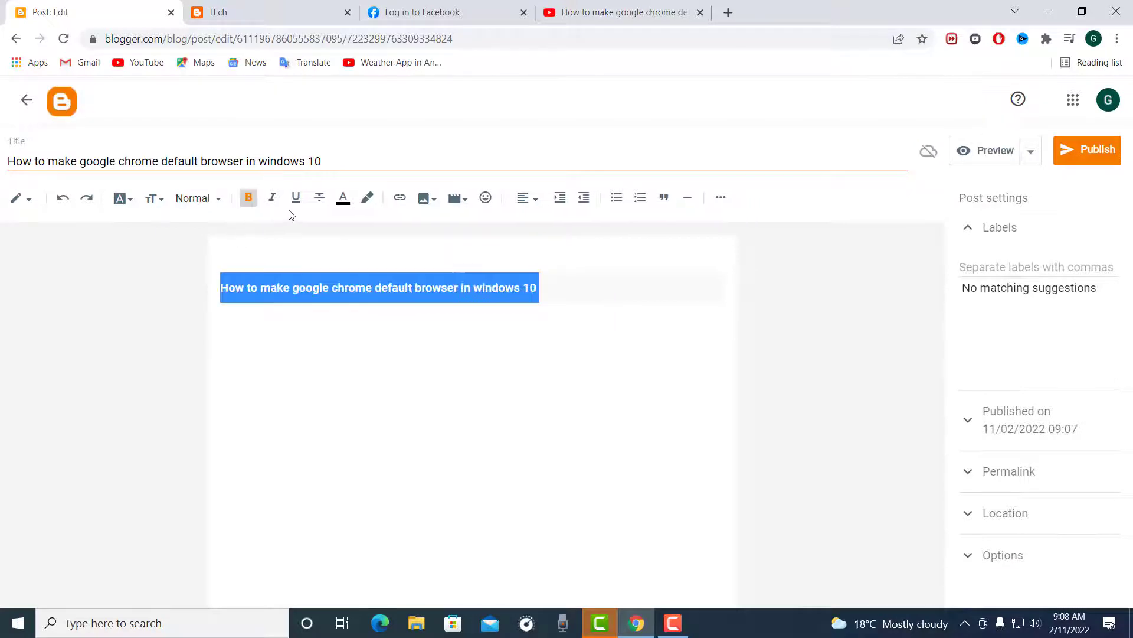
click(273, 200)
Step: Try the Heading style on the pasted body line and centre-align it
click(203, 201)
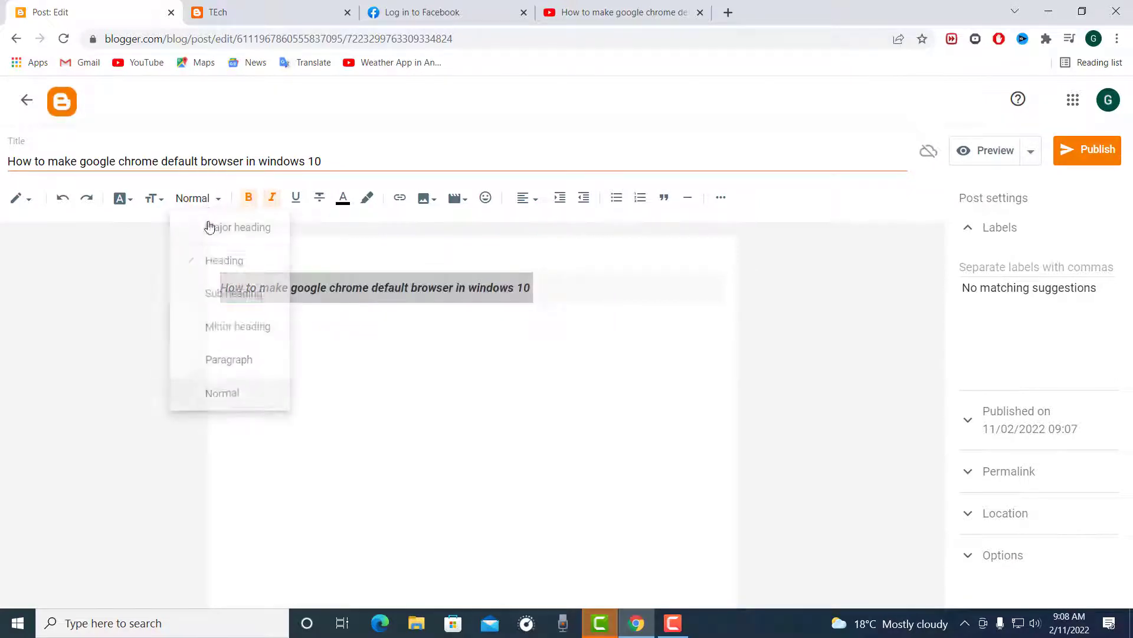
click(214, 269)
click(528, 199)
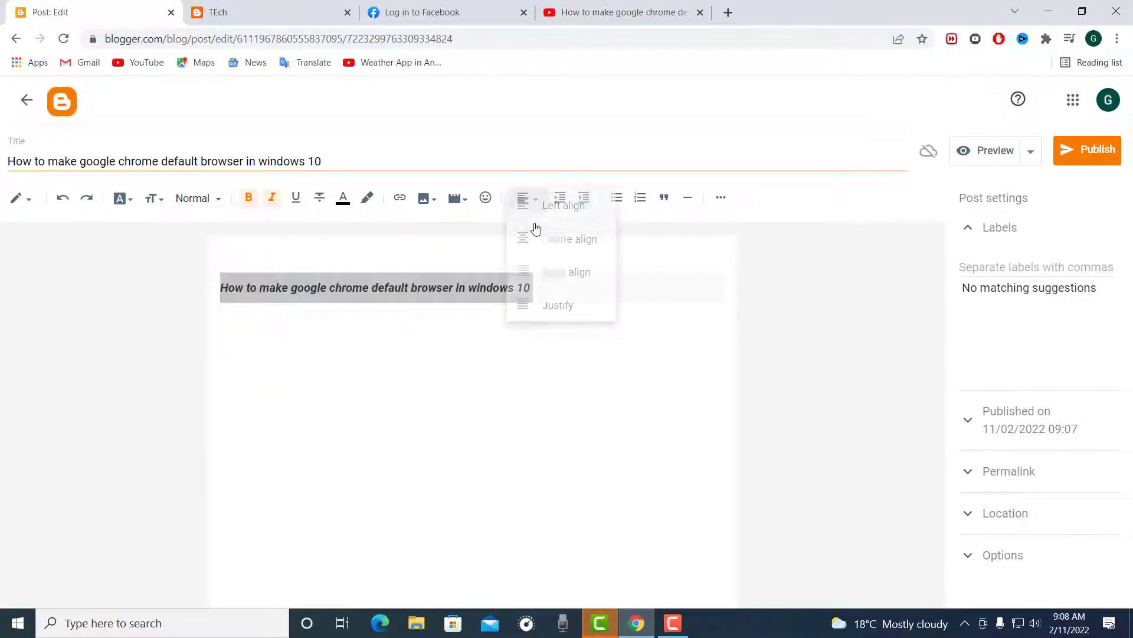
click(539, 239)
click(531, 389)
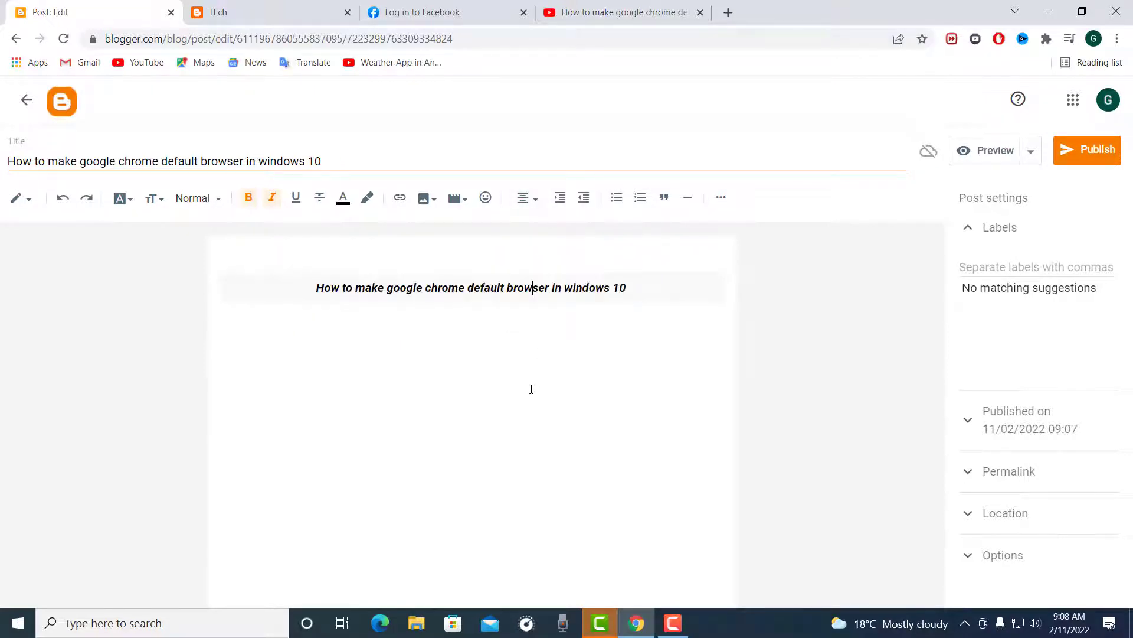
click(662, 288)
Step: Return to the YouTube video and copy its full web address
click(586, 12)
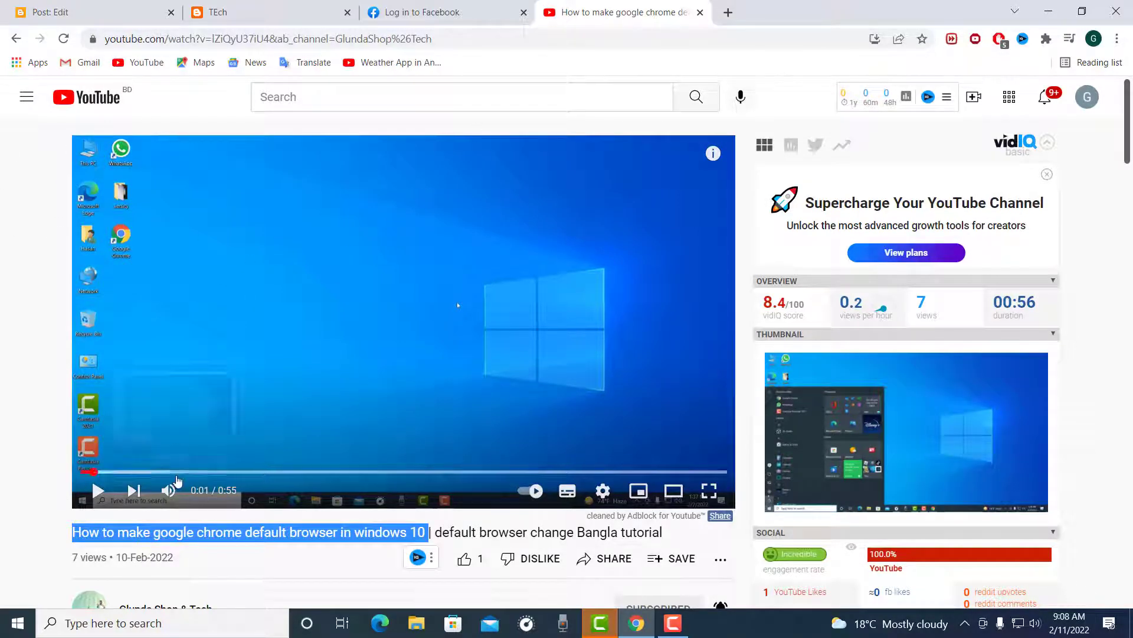
click(135, 538)
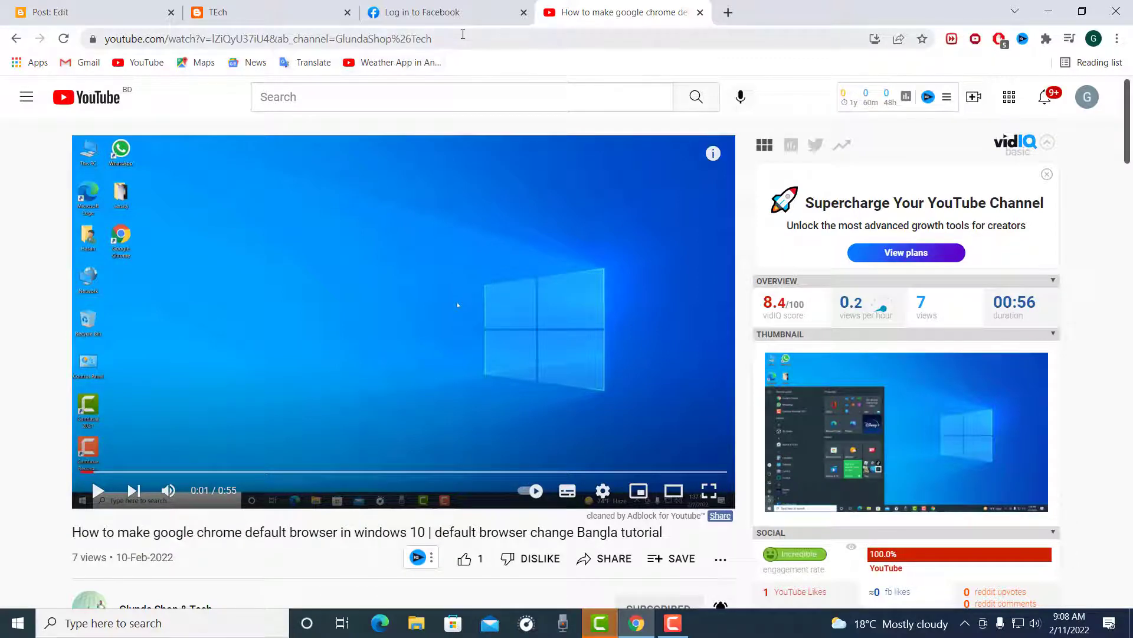
click(465, 34)
drag(465, 34, 17, 44)
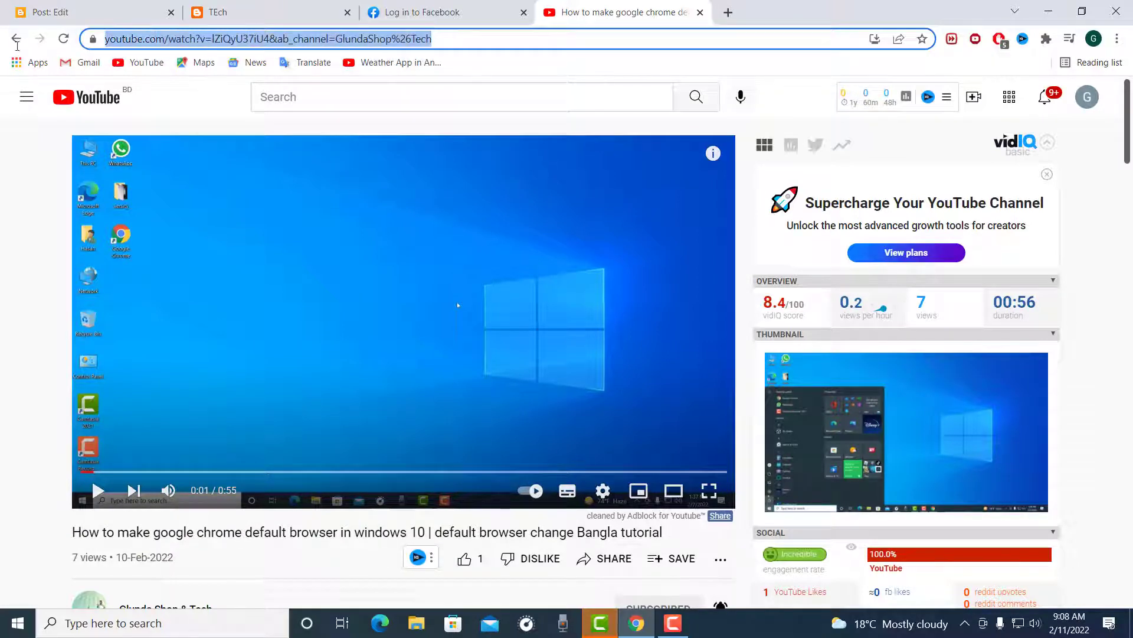
right_click(163, 35)
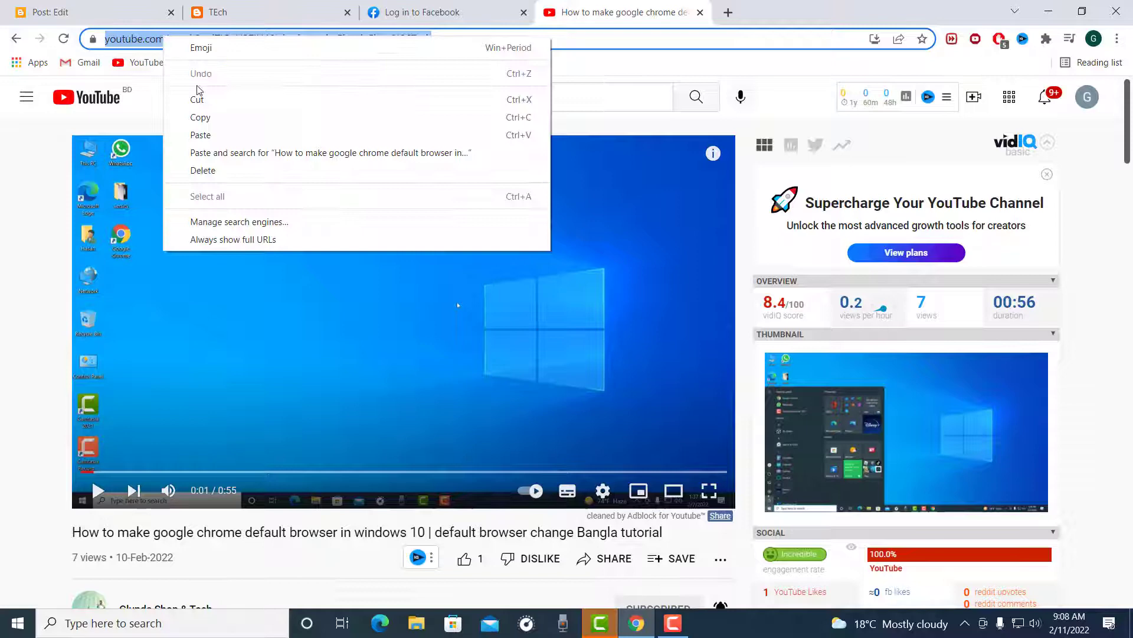
click(215, 118)
Step: Go back to the post editor and enter YOUTUBE on a new line below the body heading
click(305, 9)
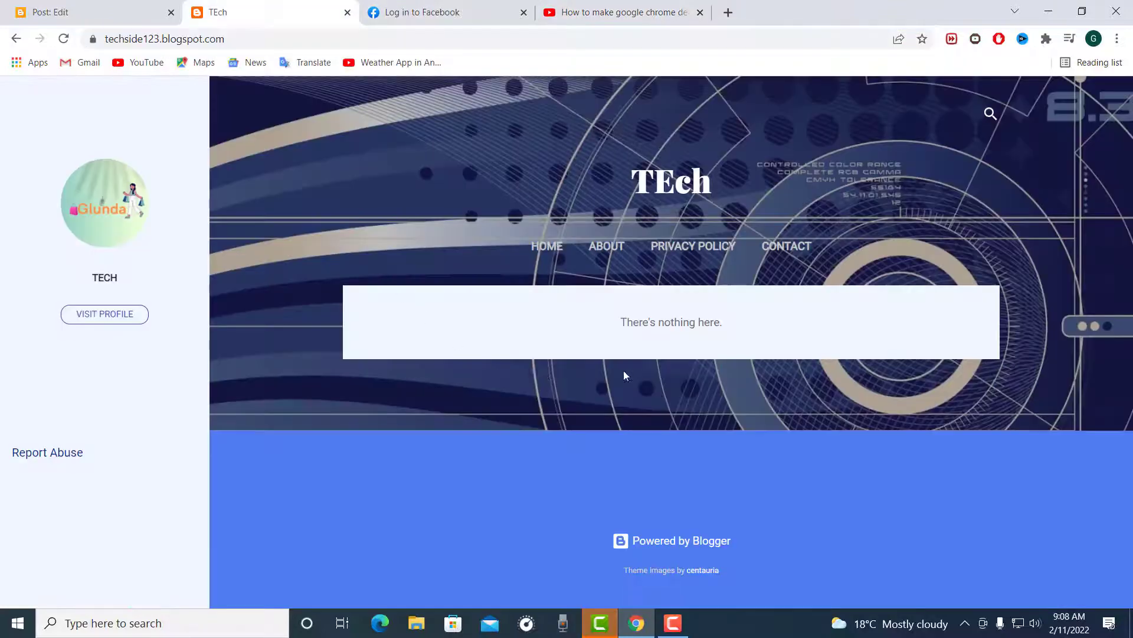
click(44, 12)
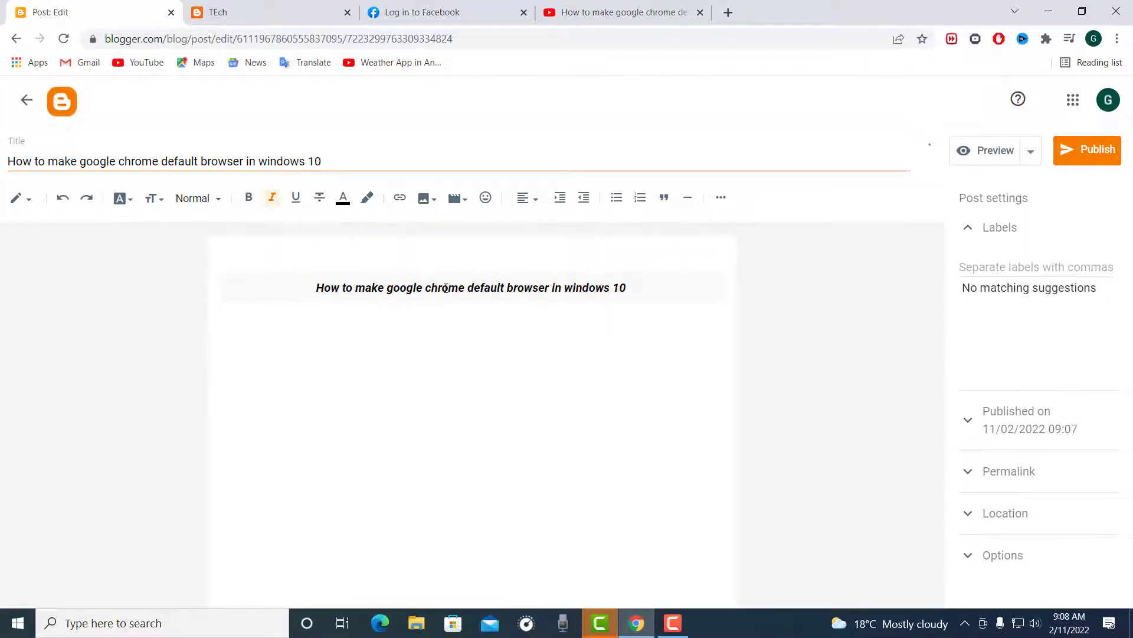
text(I)
Step: Format the YOUTUBE line as bold, non-italic, underlined and centred, with the text colour RGB (224, 102, 102)
drag(285, 376, 177, 382)
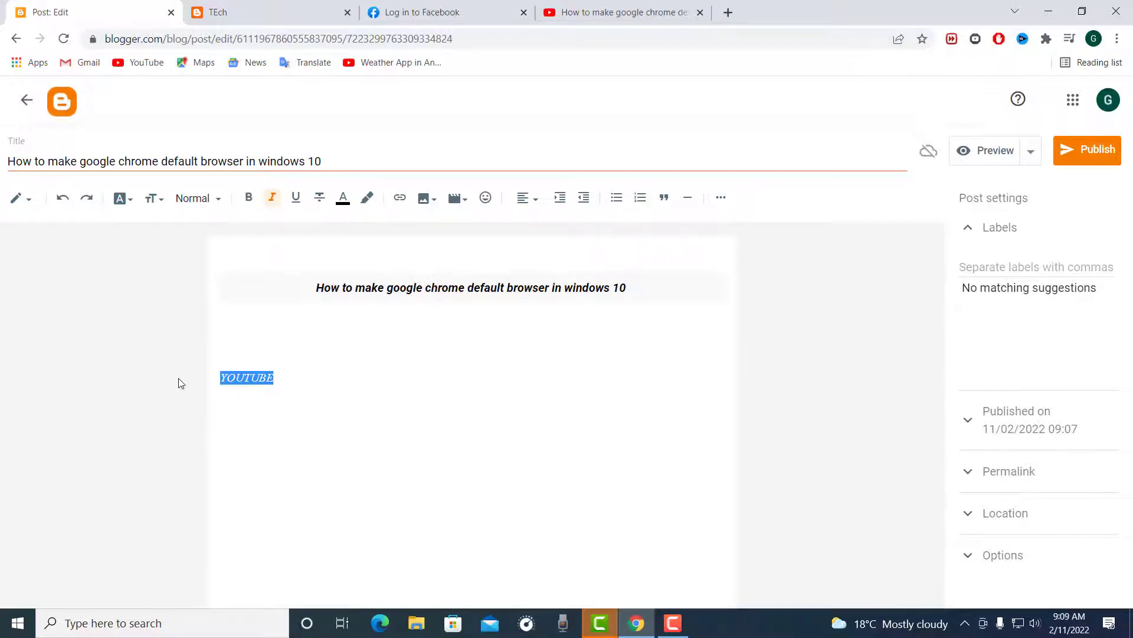
click(249, 198)
click(271, 202)
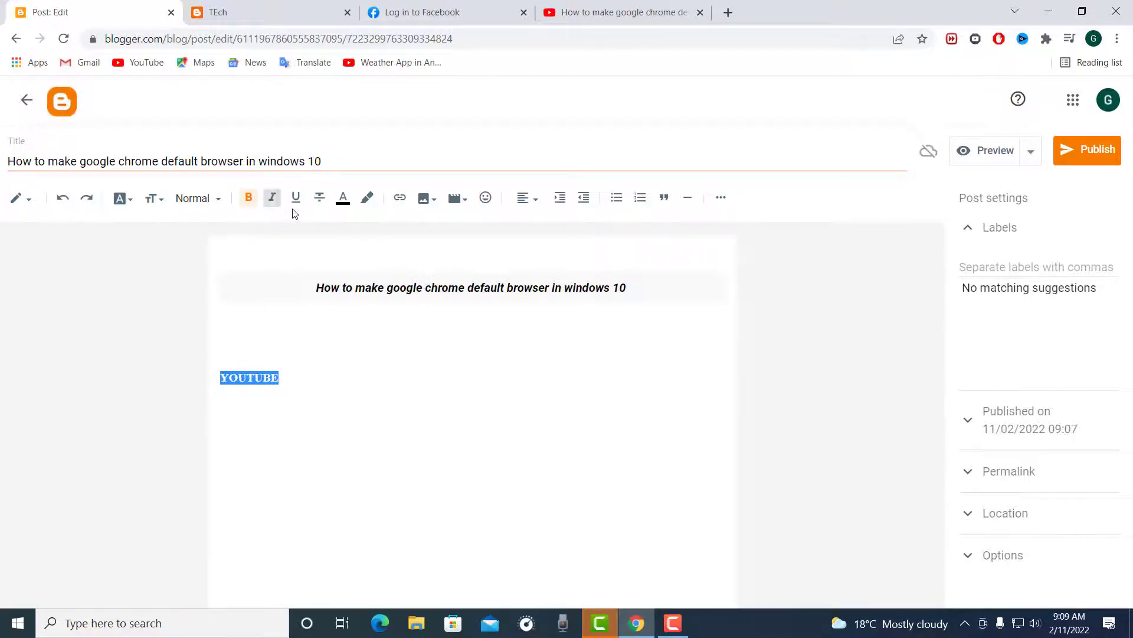
click(296, 200)
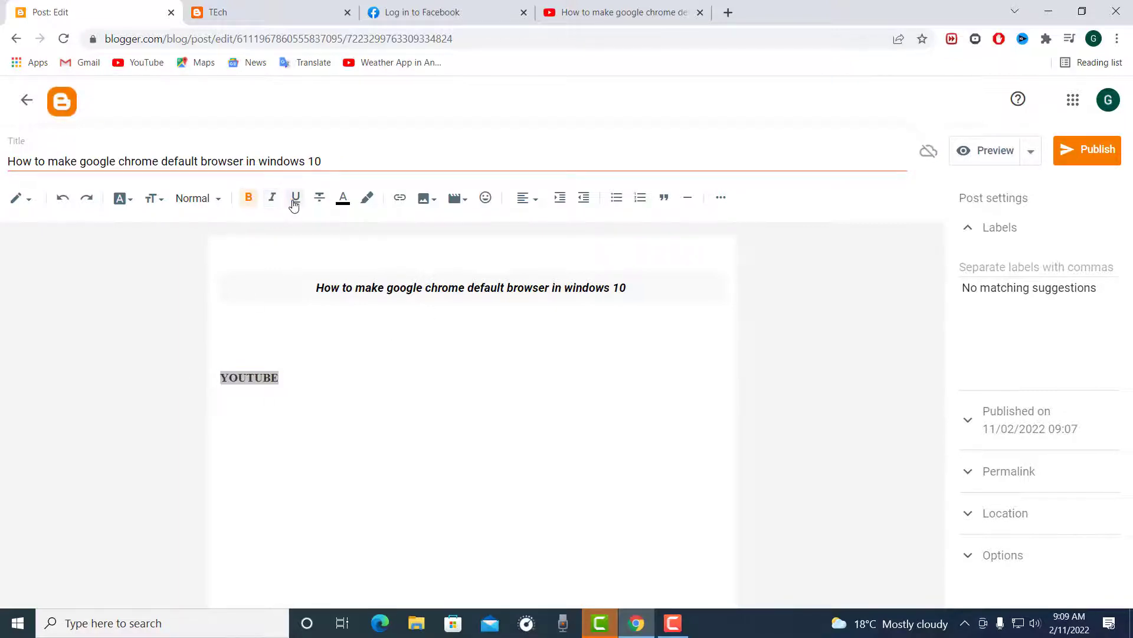
click(344, 200)
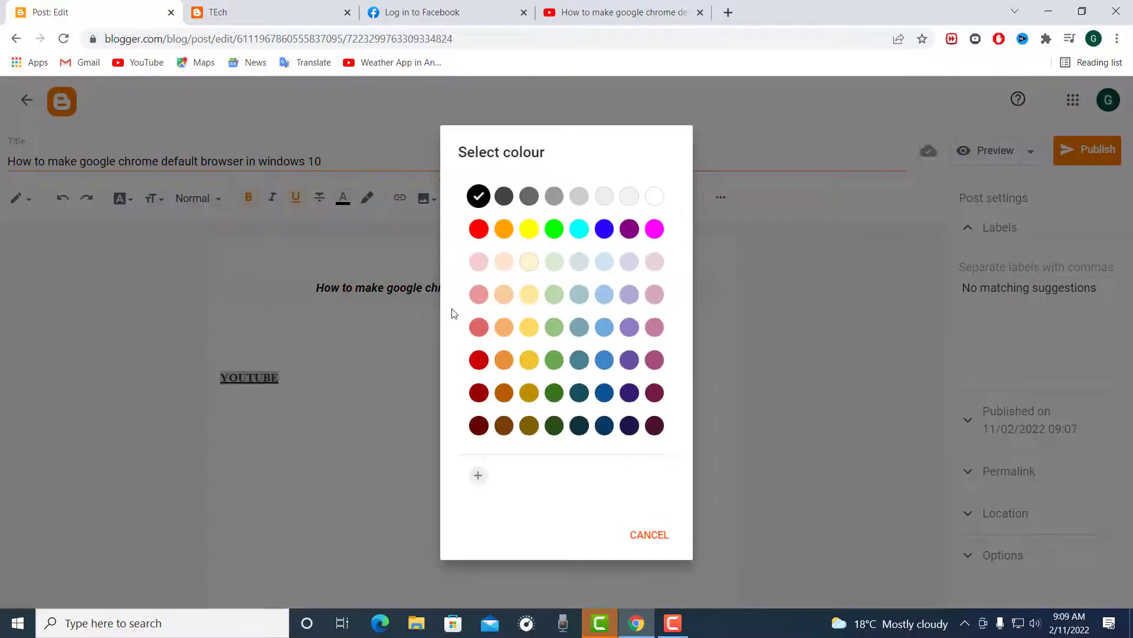
click(479, 326)
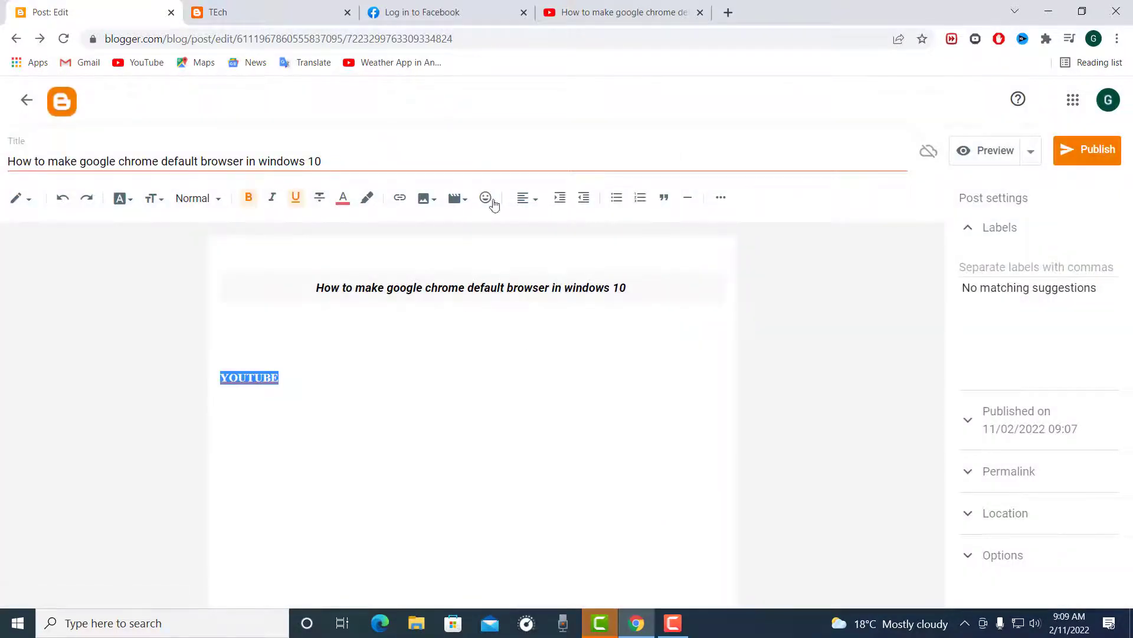
click(527, 197)
click(538, 243)
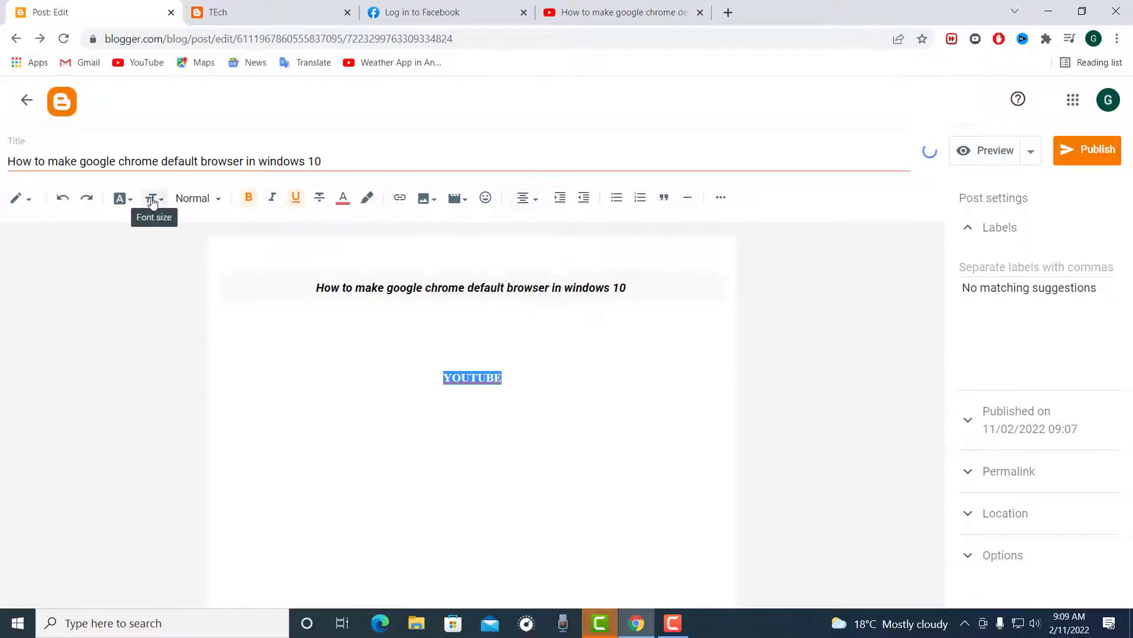
Step: Change the font of the YOUTUBE text to Georgia, keeping its Normal paragraph style
click(206, 200)
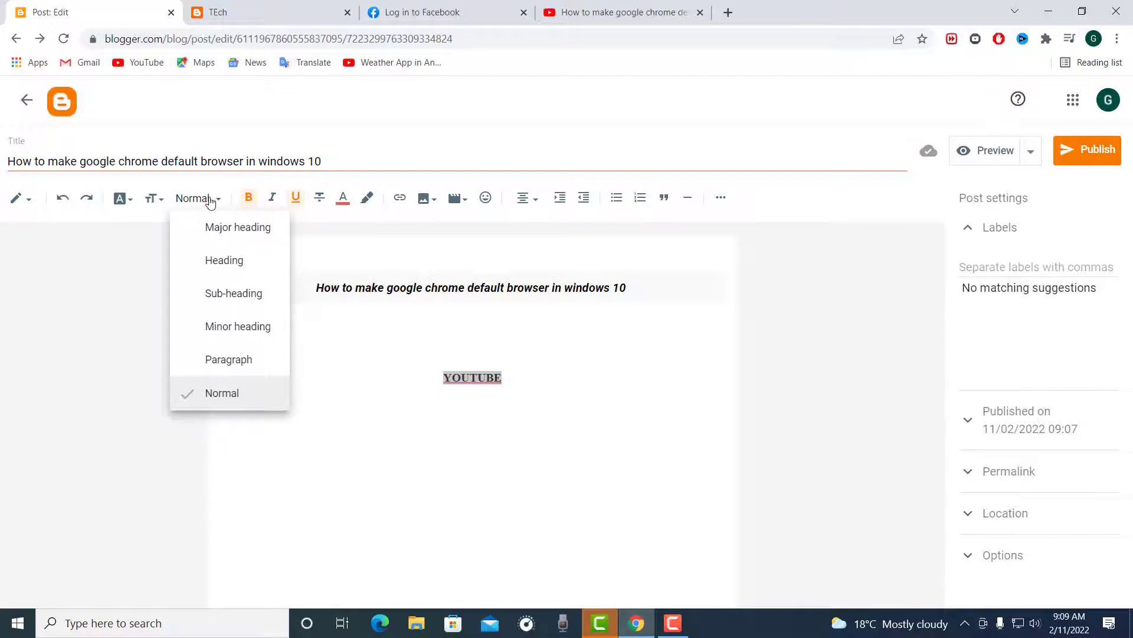
click(210, 200)
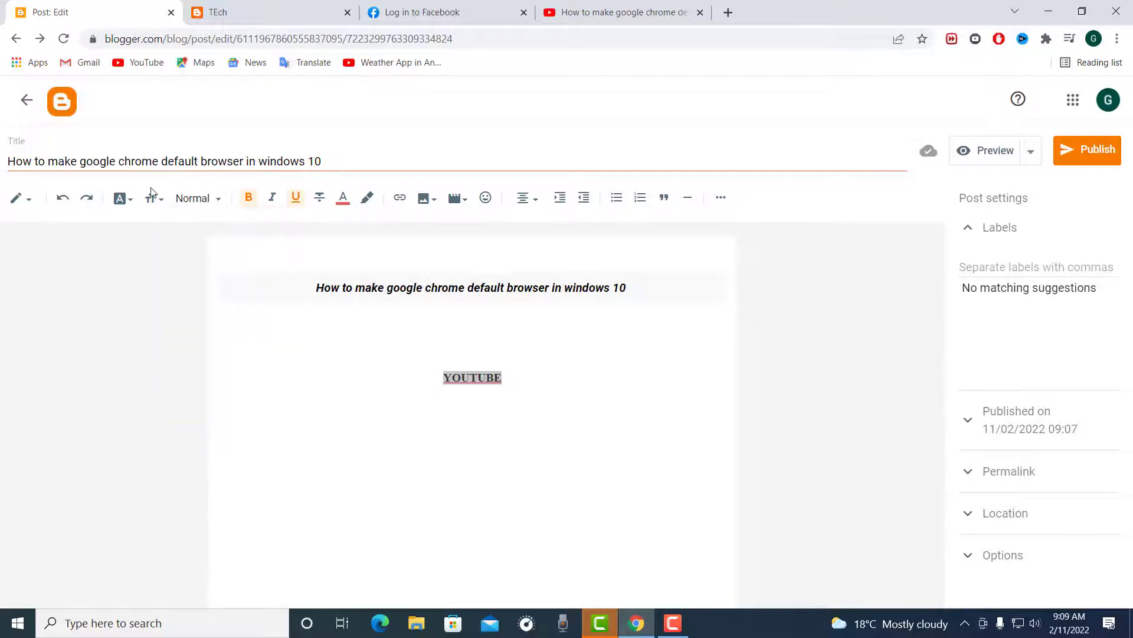
click(123, 201)
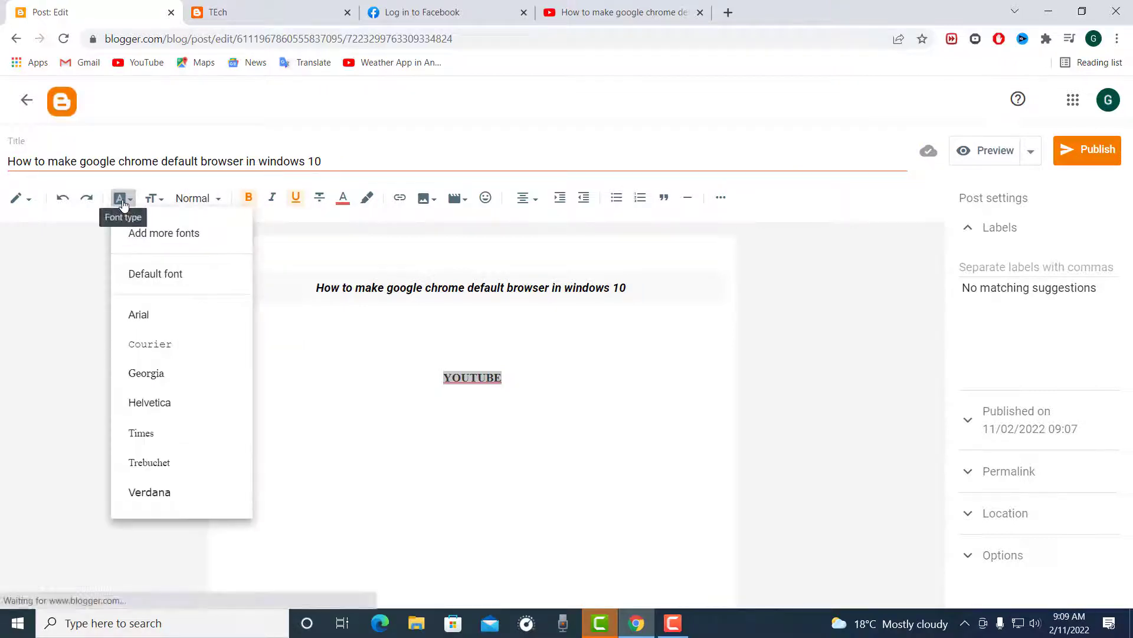
click(150, 373)
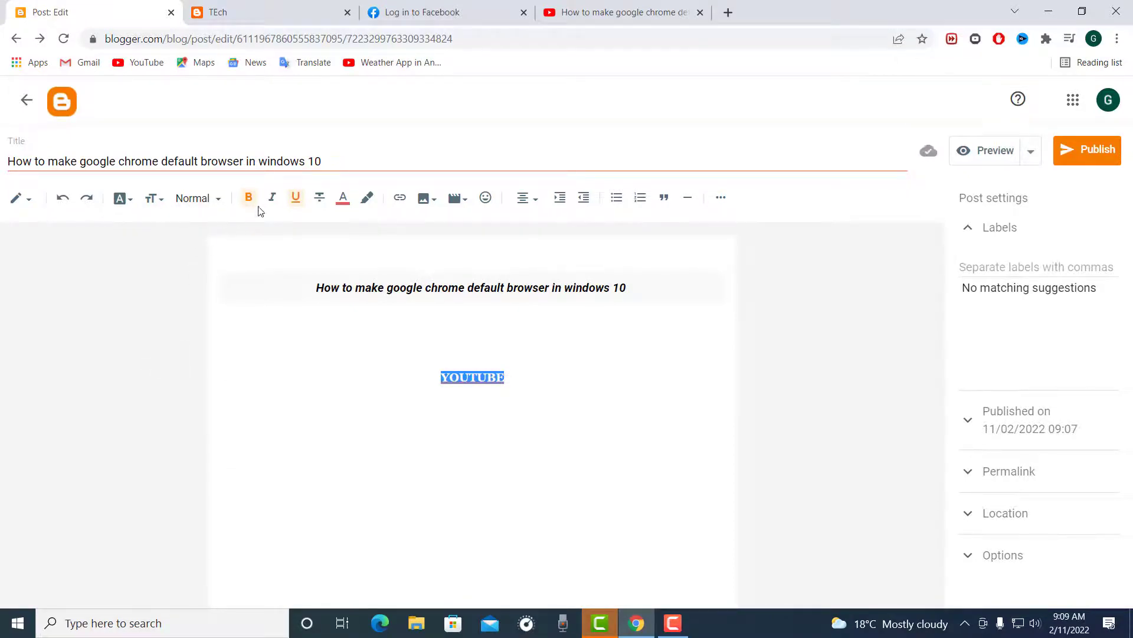
Step: Try strikethrough on the YOUTUBE text and remove it again
click(320, 208)
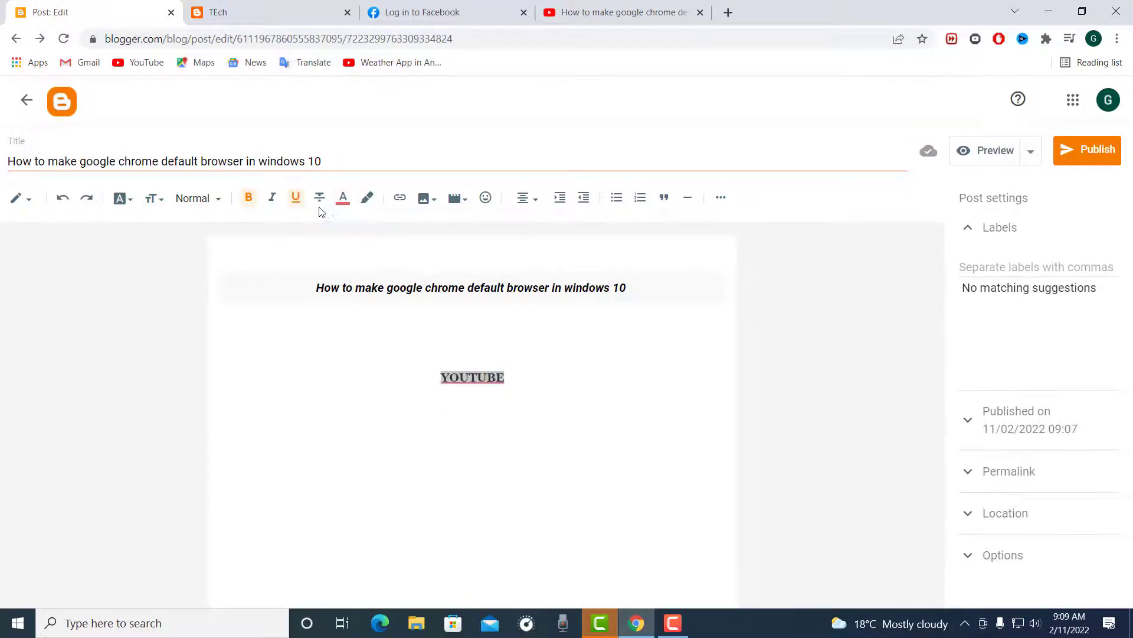
click(322, 198)
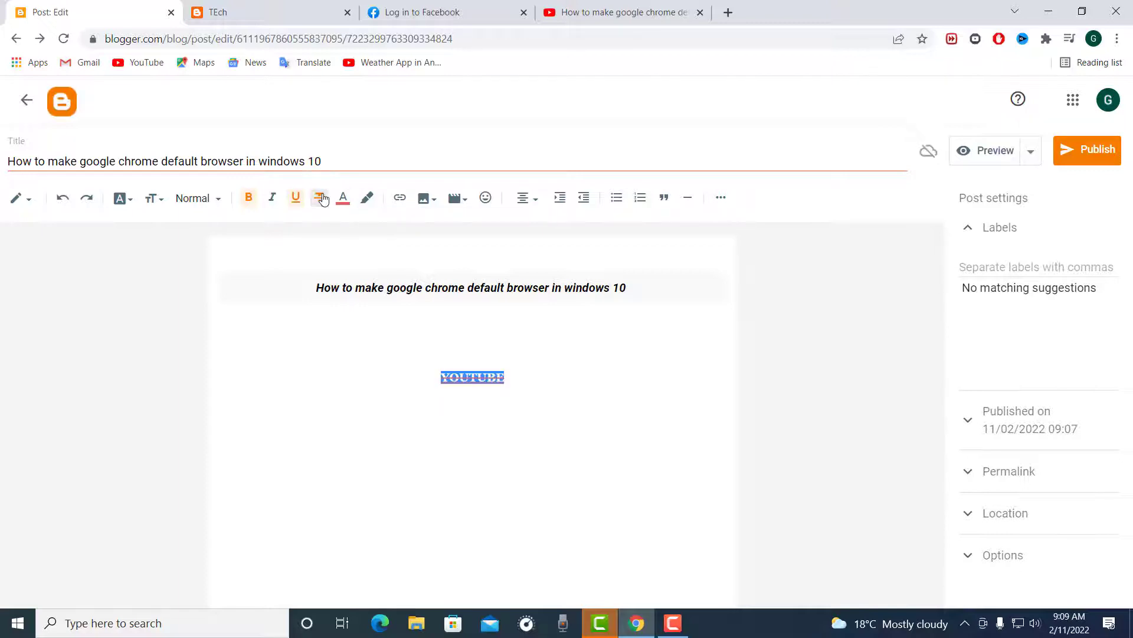
click(322, 199)
Step: Set the font size of the YOUTUBE text to Largest
click(153, 199)
click(155, 202)
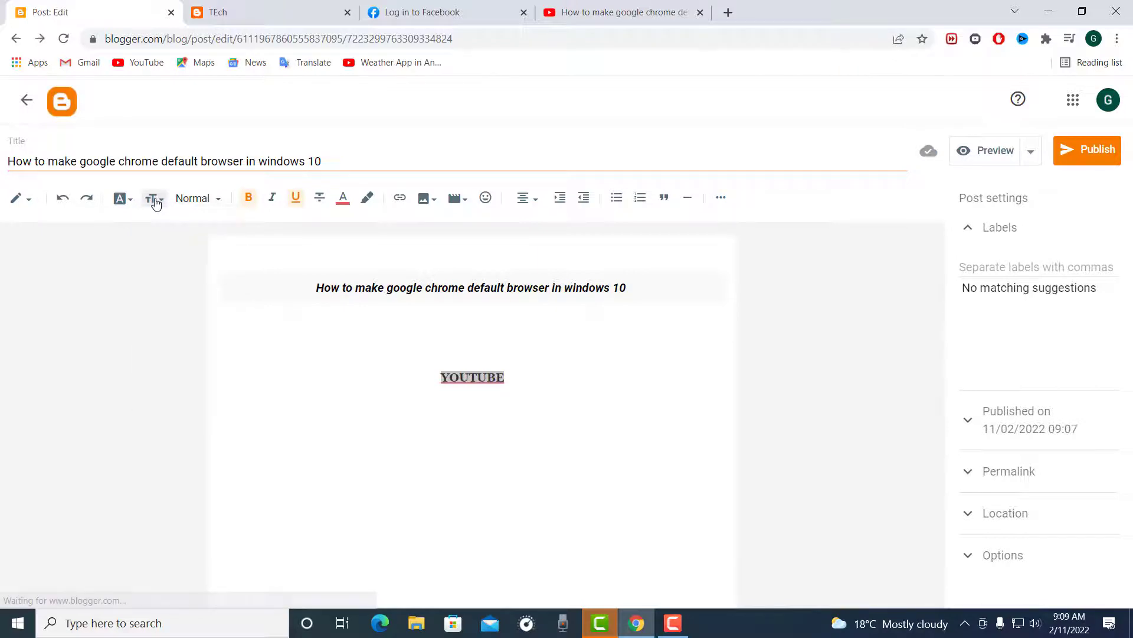
click(154, 202)
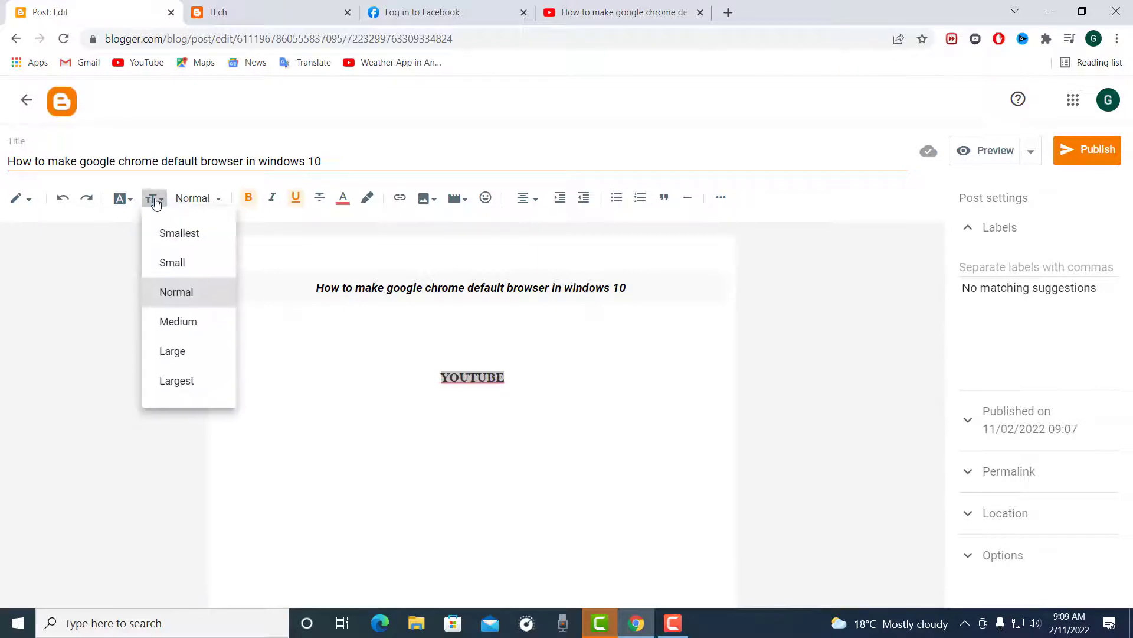
click(191, 384)
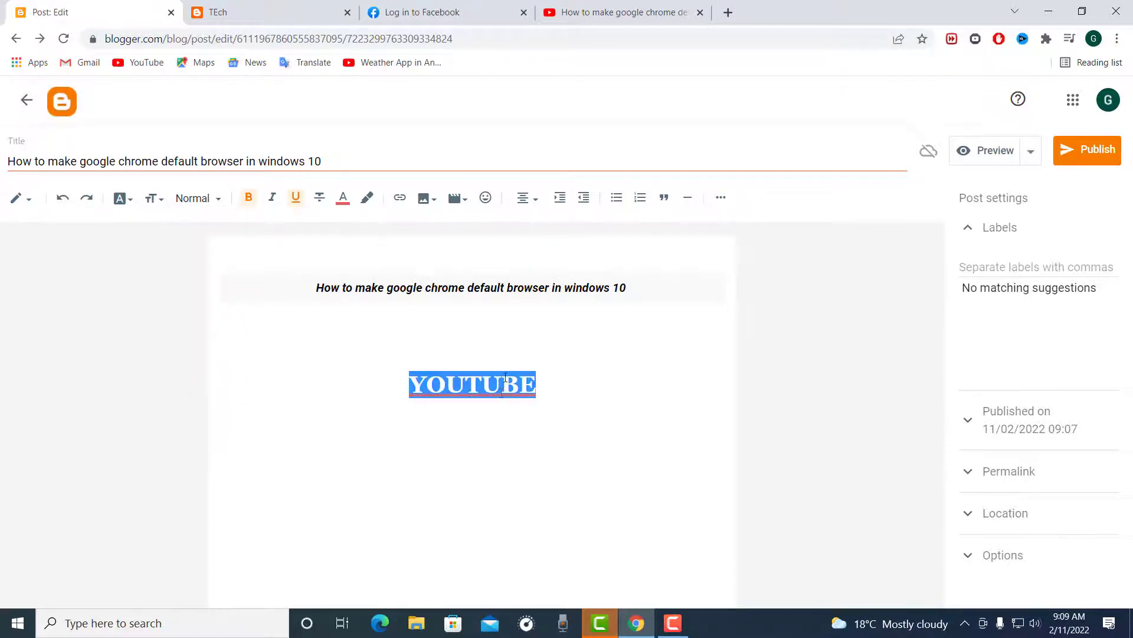
Step: Start adding a link to the YOUTUBE text and copy the web address of the open YouTube video
click(512, 355)
right_click(510, 383)
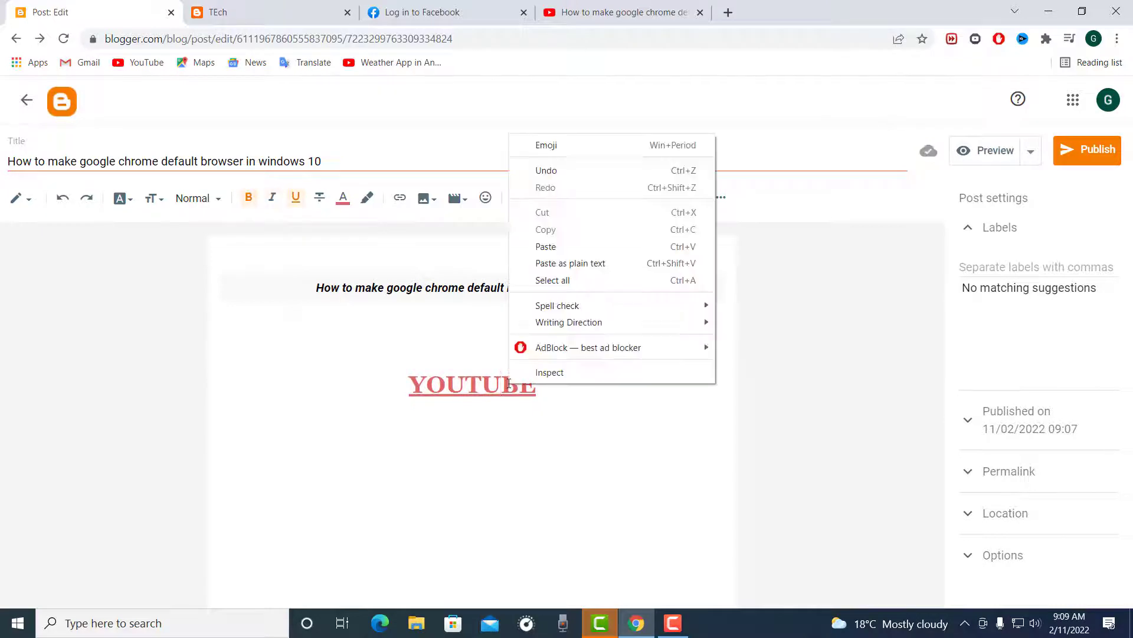
click(482, 389)
double_click(482, 384)
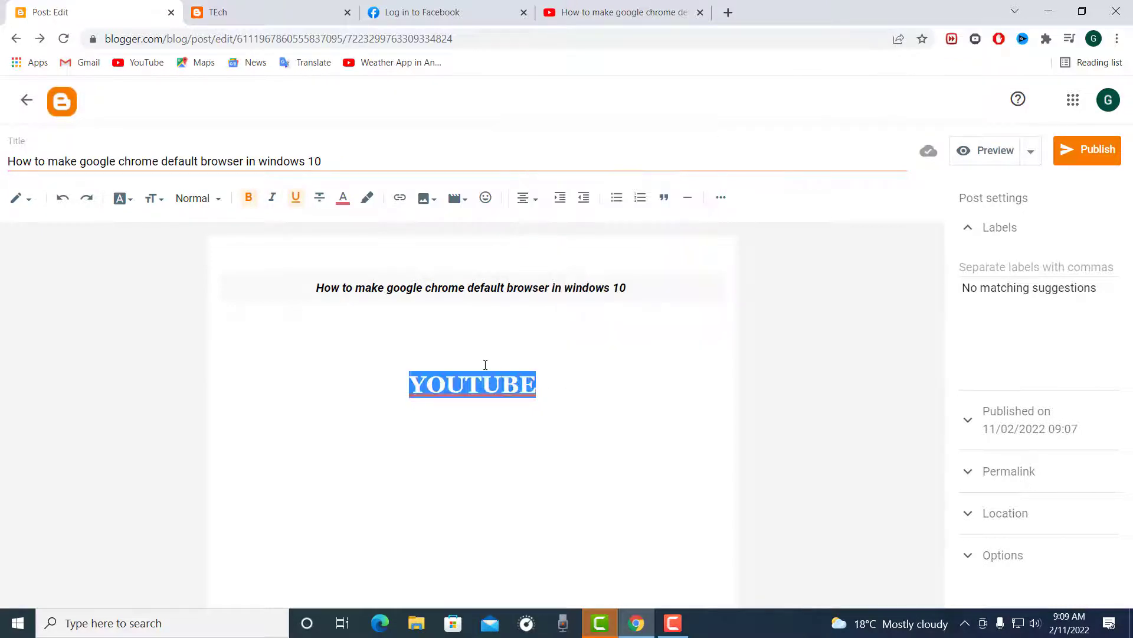
click(400, 197)
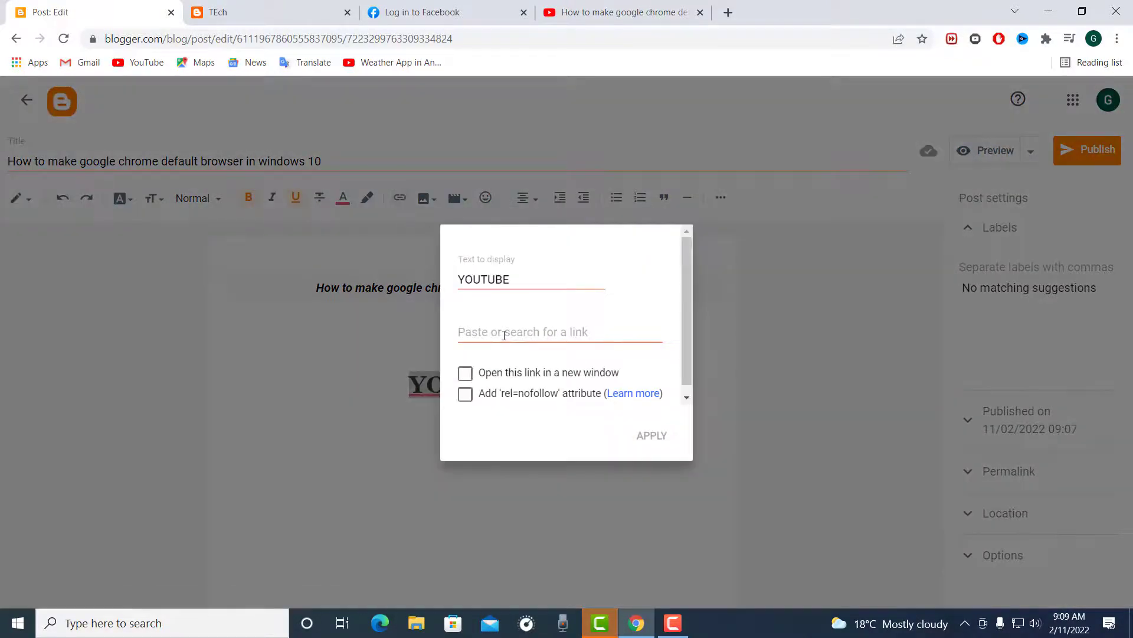
click(605, 10)
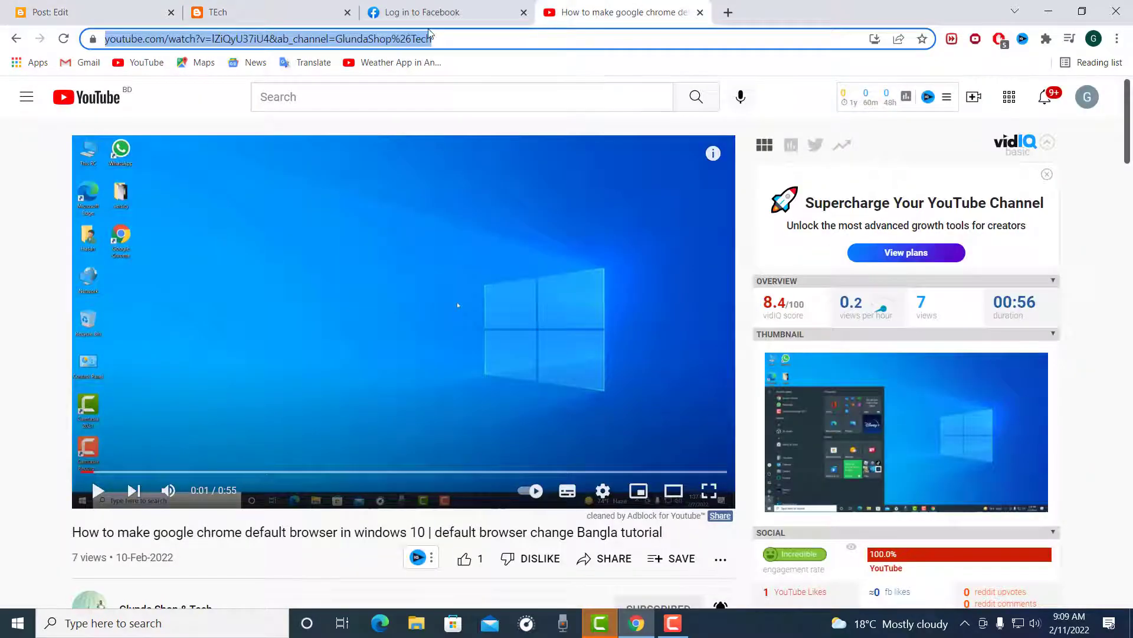
right_click(409, 36)
click(439, 115)
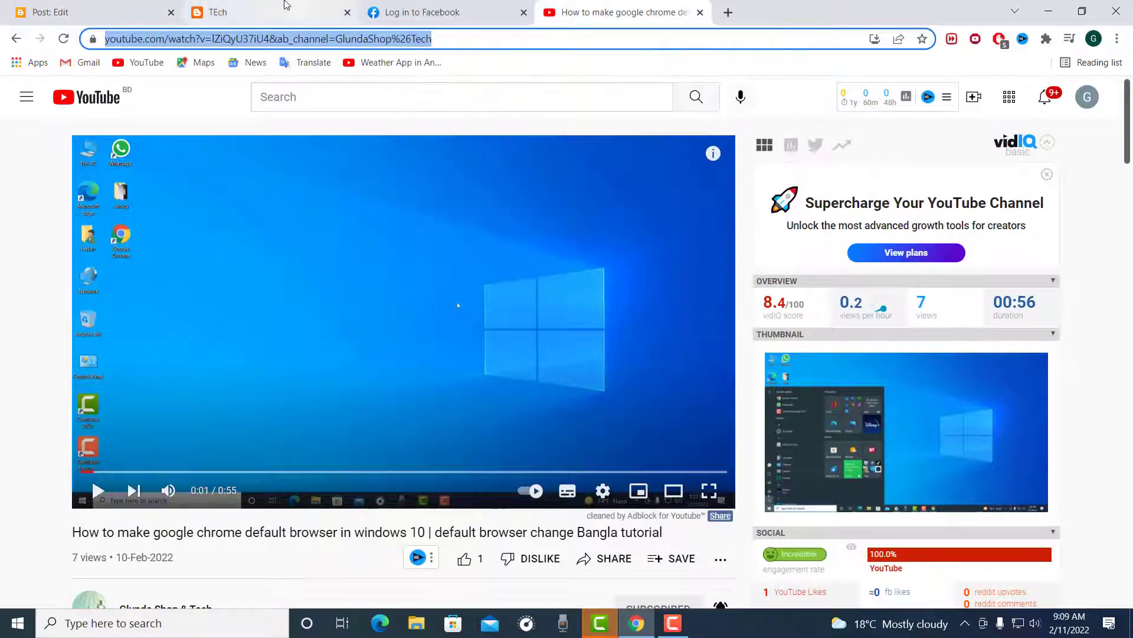
Step: Return to the post editor and link YOUTUBE to the copied video address, set to open in a new window
click(287, 5)
click(88, 12)
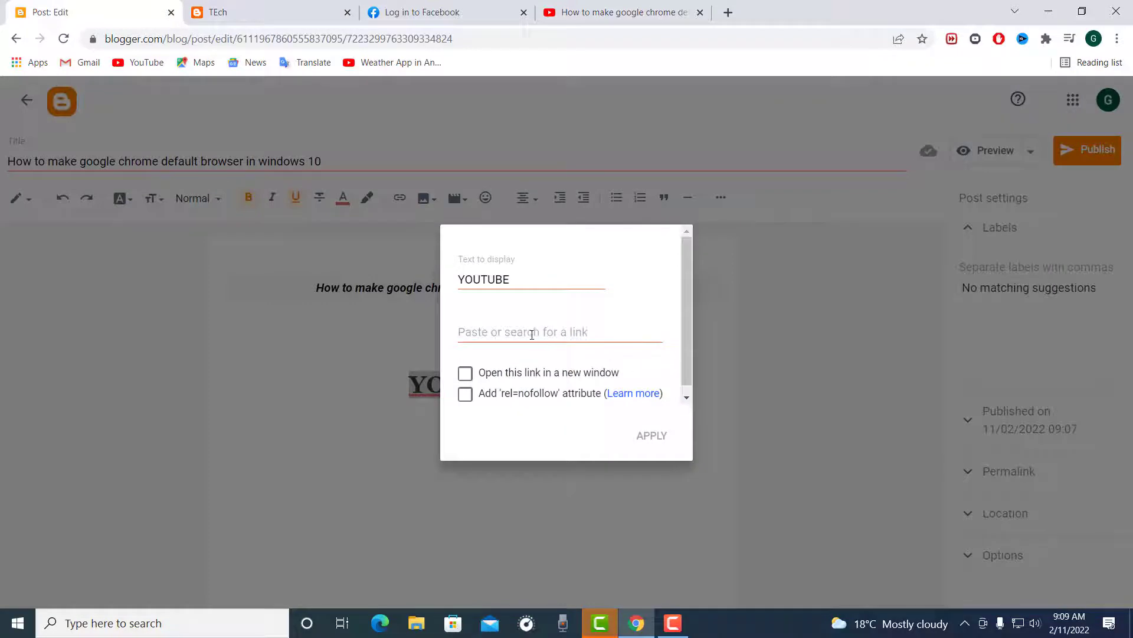
click(532, 334)
key(ctrl+v)
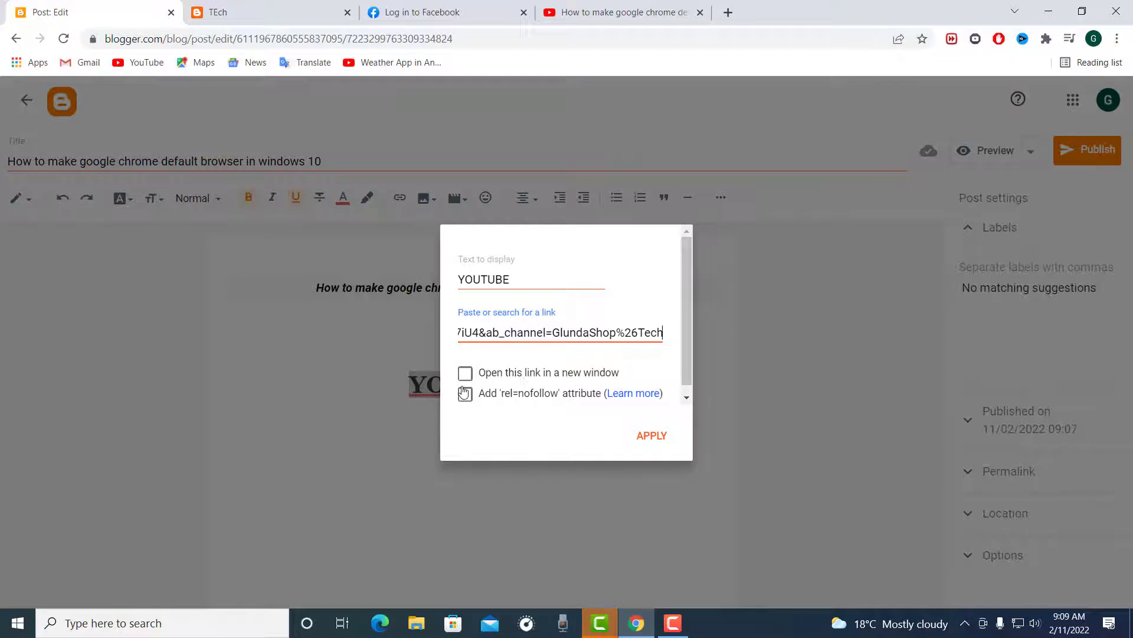
click(465, 373)
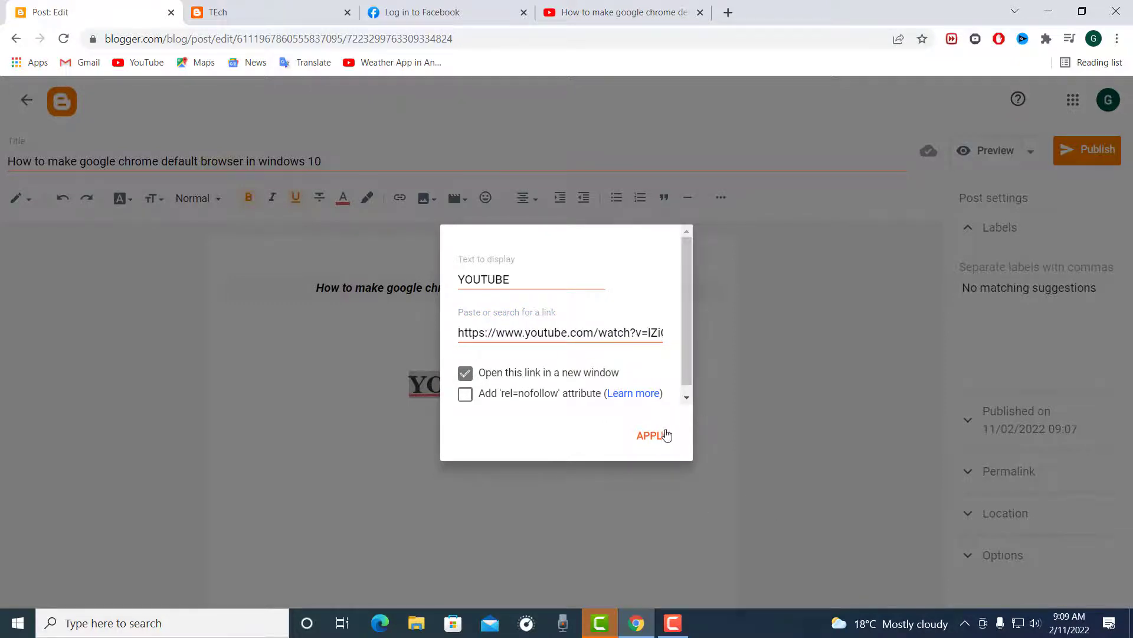
click(651, 435)
click(600, 430)
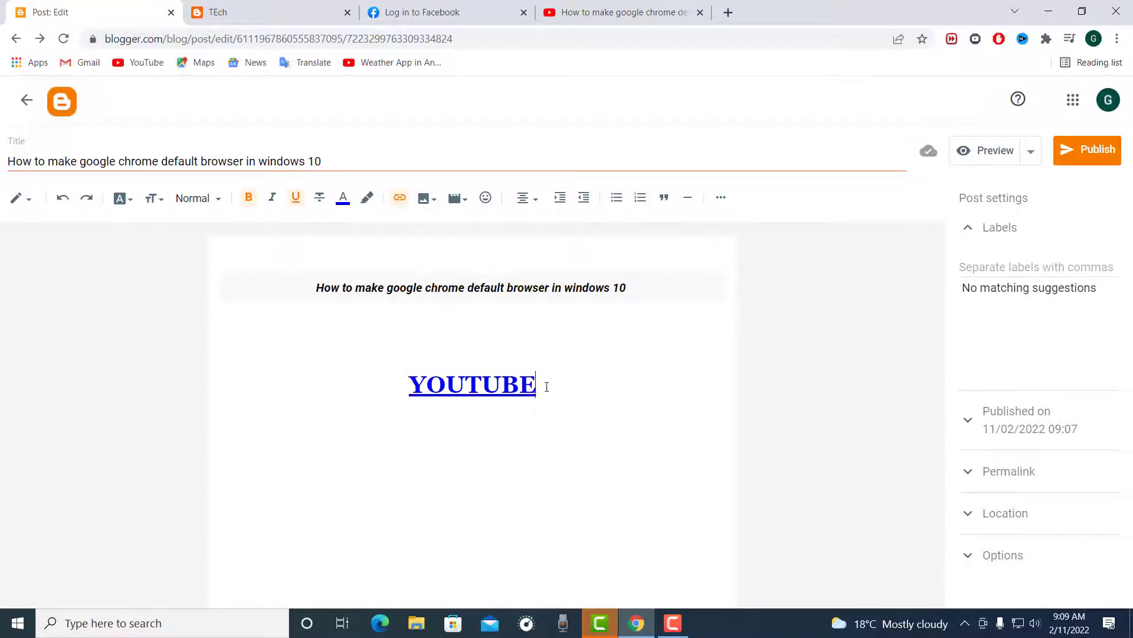
drag(547, 386, 387, 387)
click(342, 210)
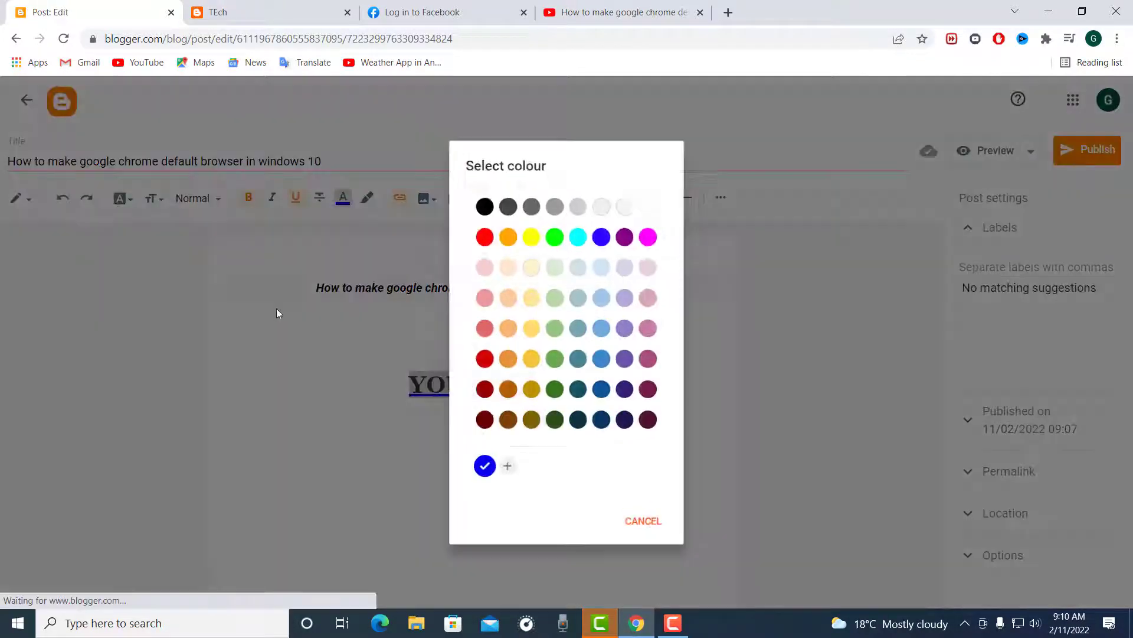
click(479, 474)
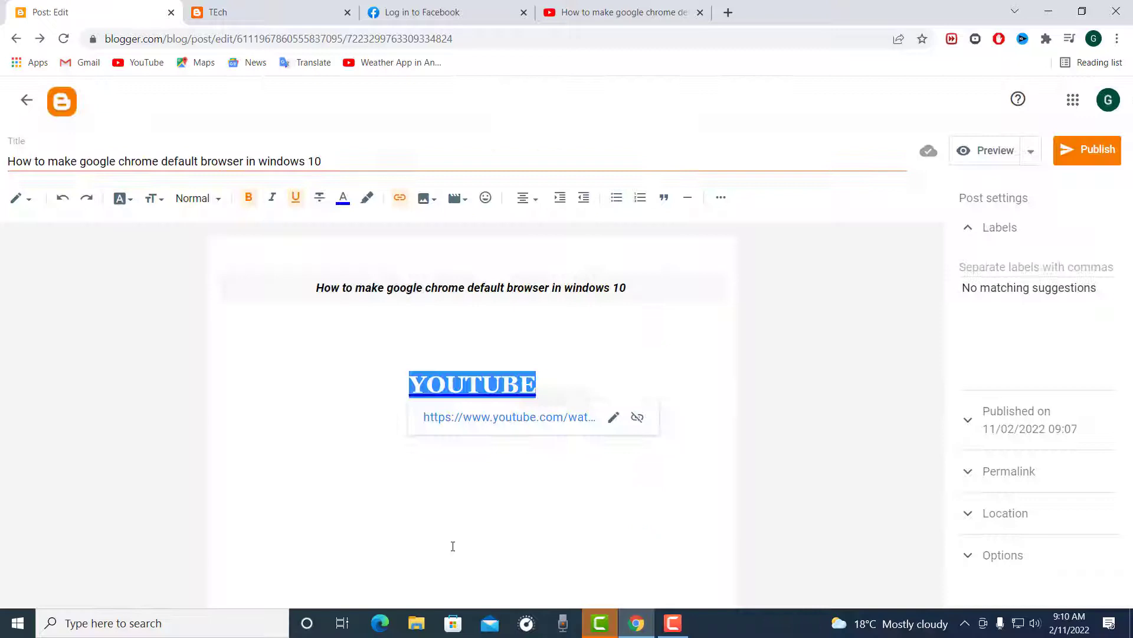
click(471, 442)
click(448, 432)
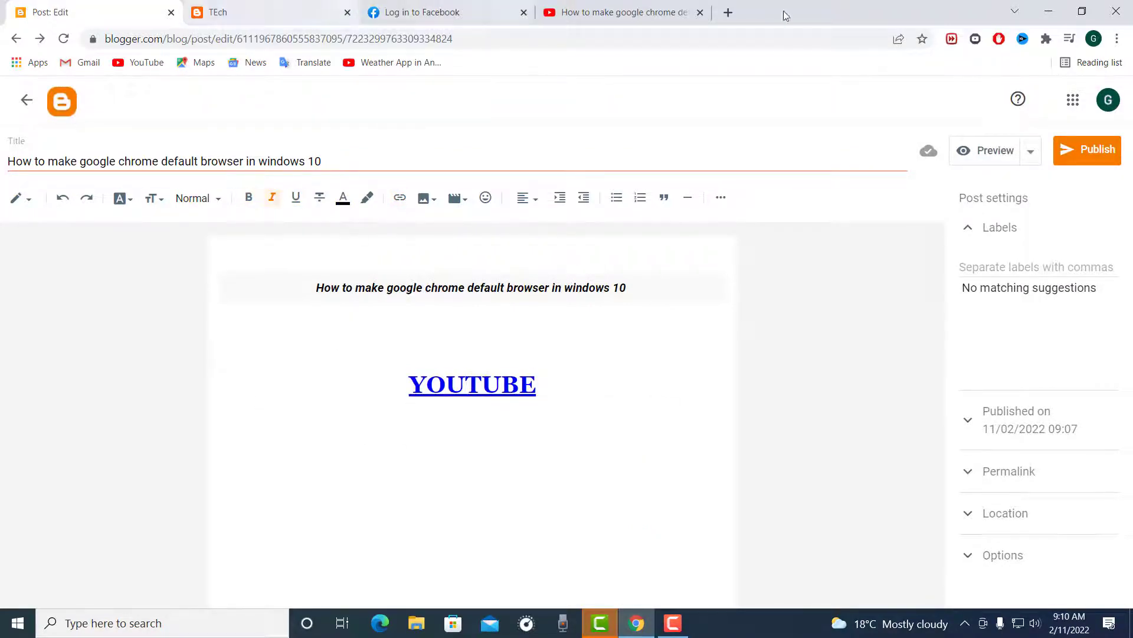
Step: Open the Canva website in a new browser tab
click(728, 14)
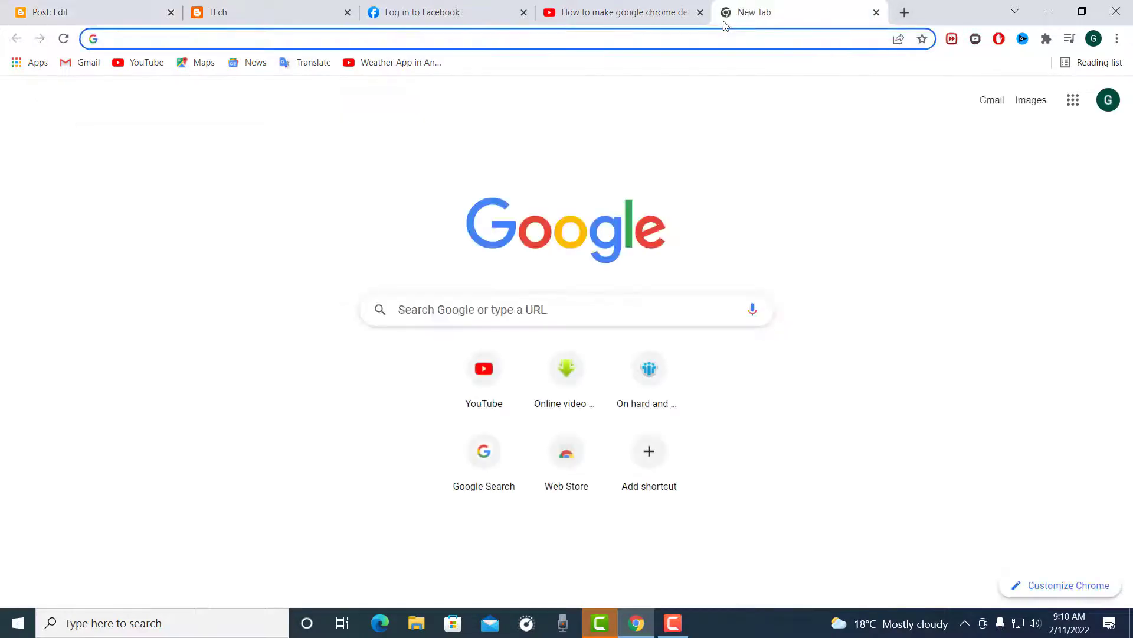
text(canva)
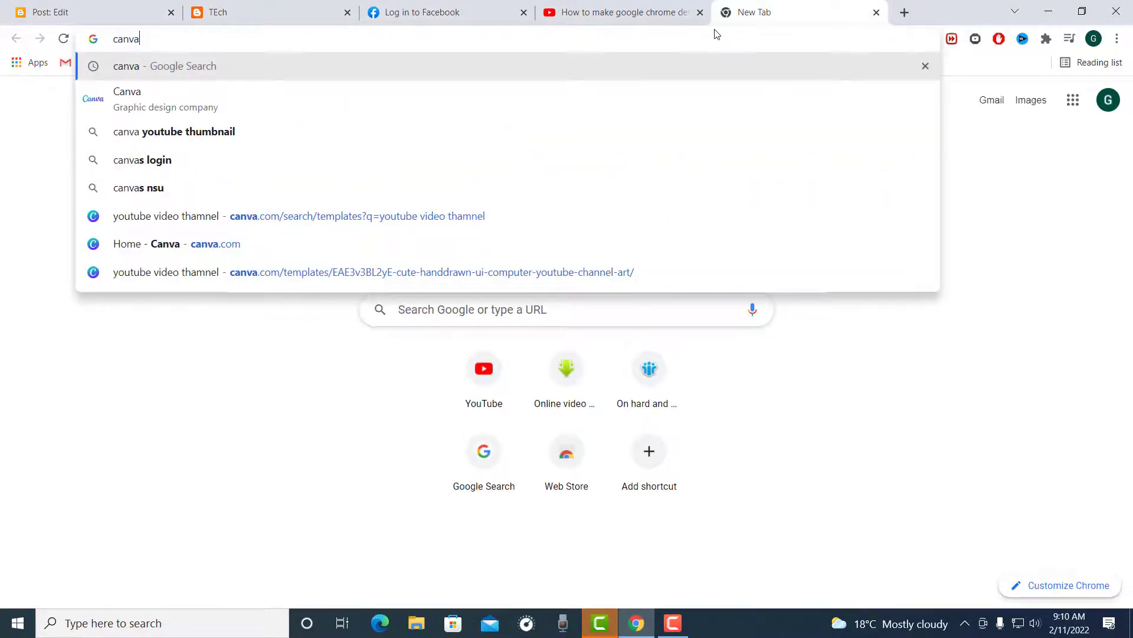
key(Return)
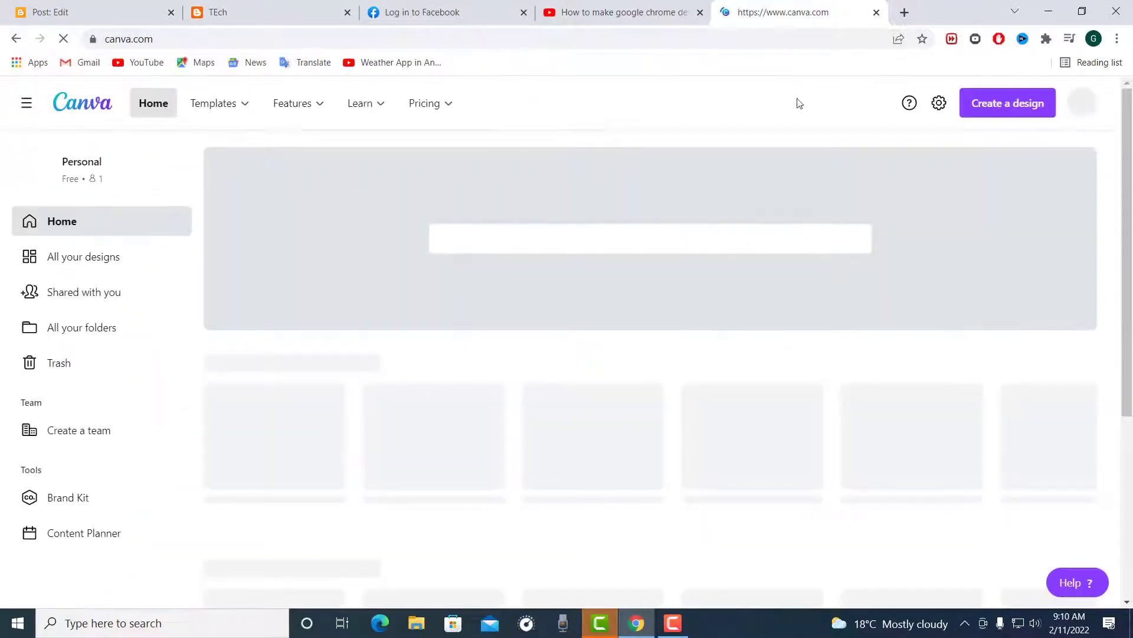
Step: Create a new custom-size design of 400 × 400 px
click(996, 111)
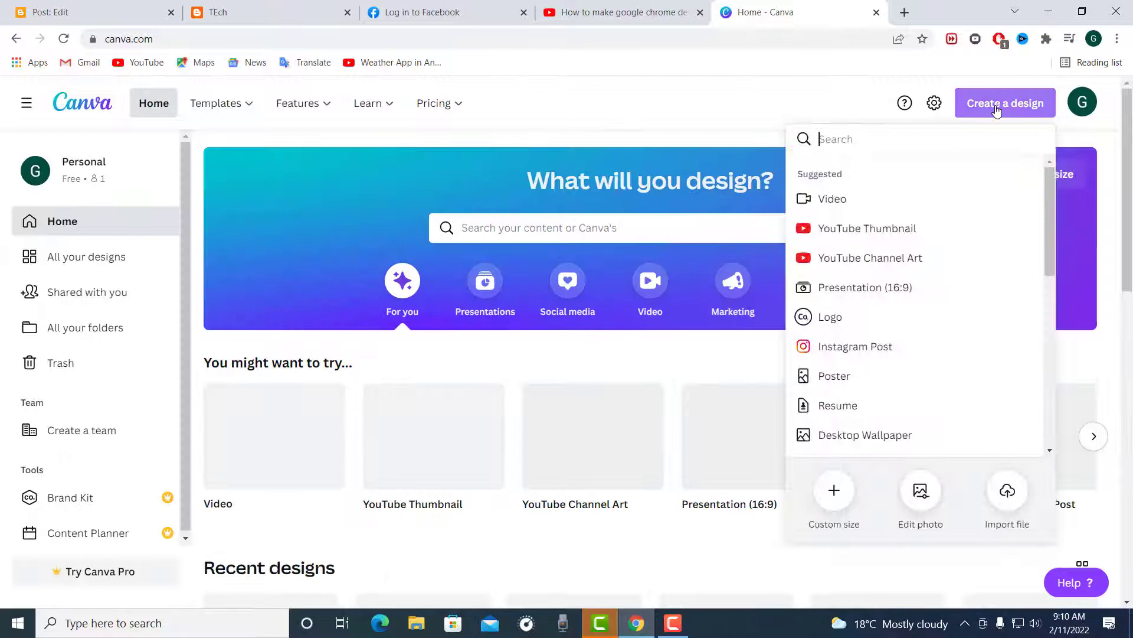
click(829, 499)
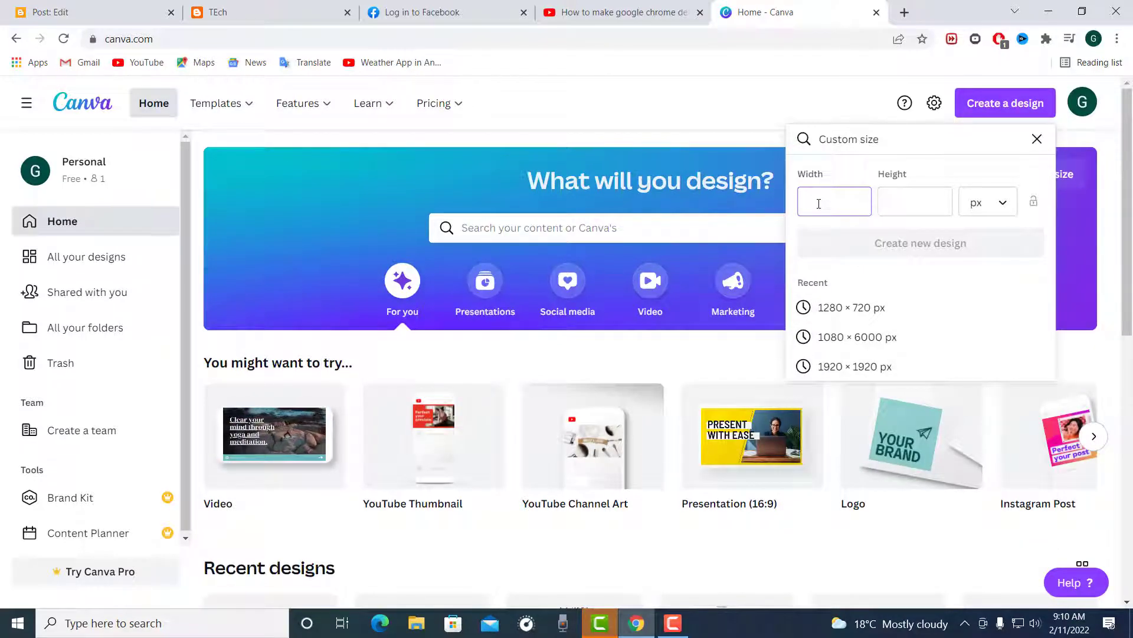
text(00)
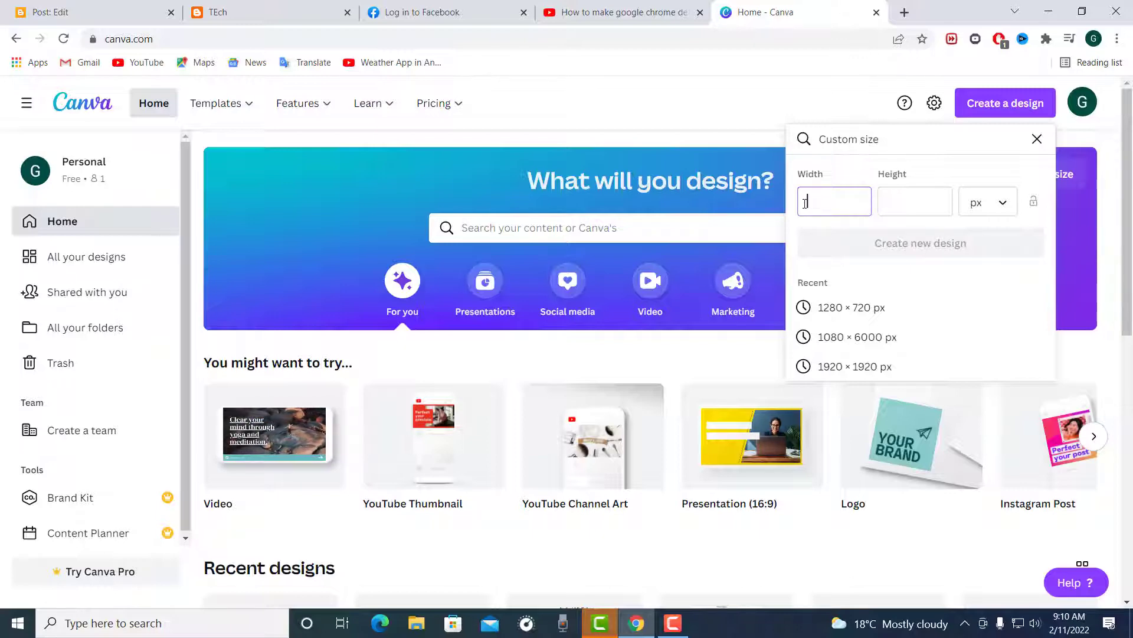
text(00)
click(905, 202)
text(4)
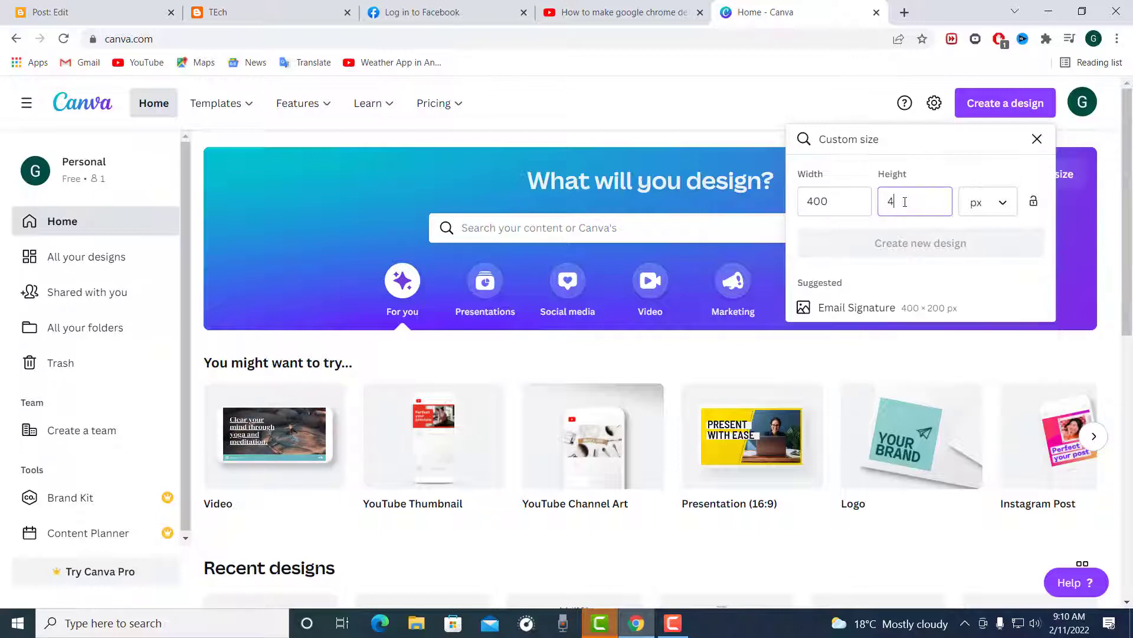
text(00)
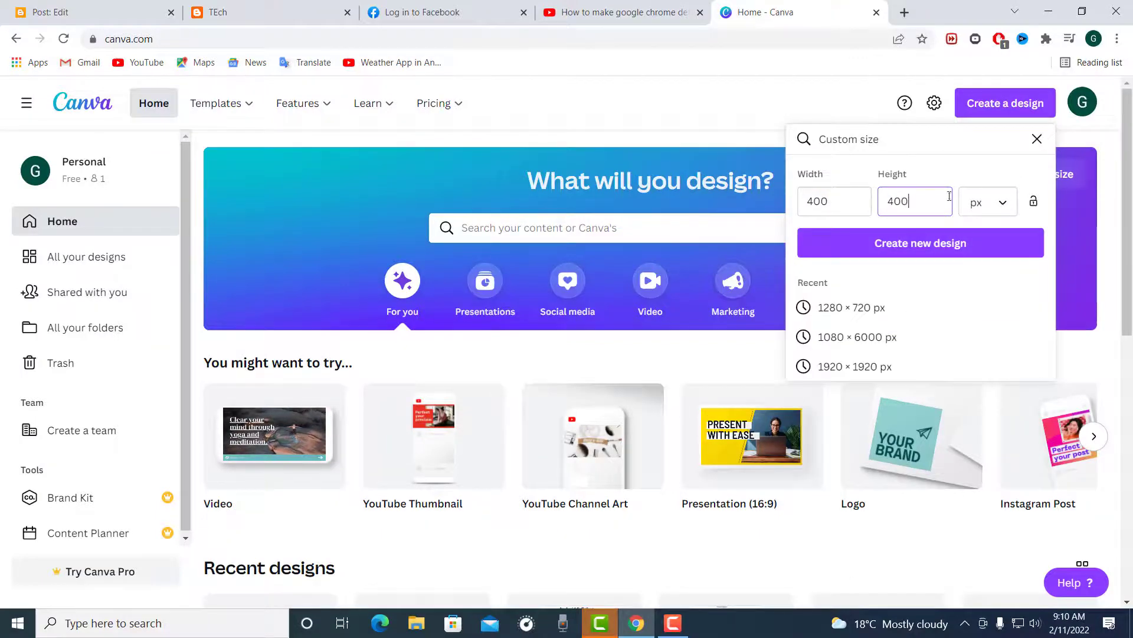
click(933, 242)
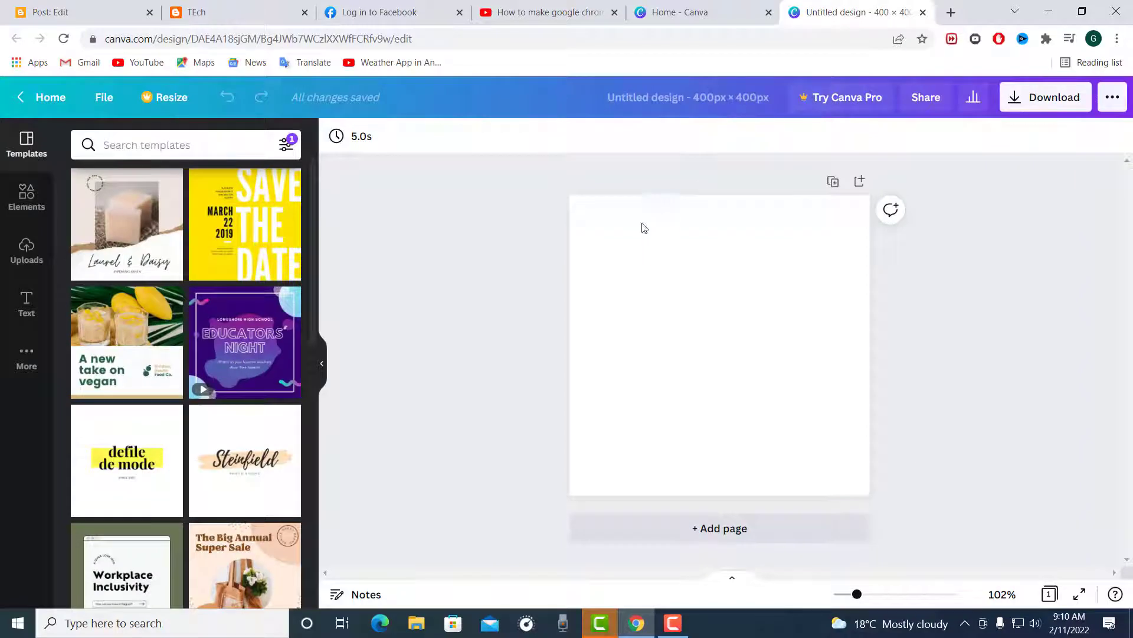
Step: Add a heading text box to the blank page
click(26, 304)
click(127, 216)
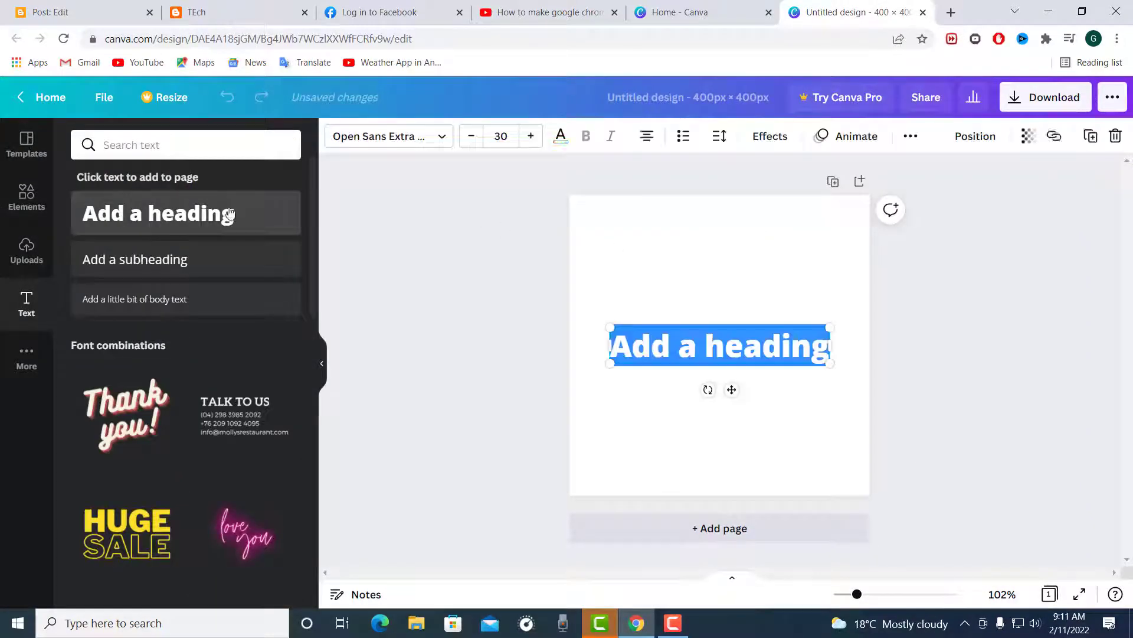
drag(734, 392, 741, 287)
text(https://www.youtube.com/watch?v=lZiQyU37iU4&ab_channel=GlundaShop%26Tech)
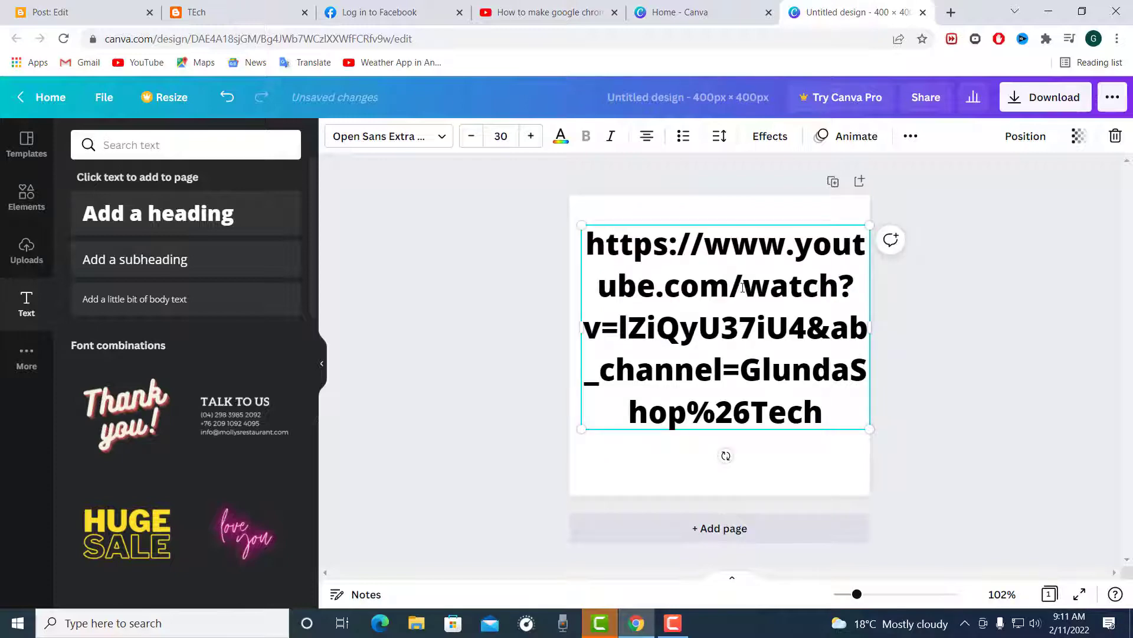
key(ctrl+z)
key(ctrl+z)
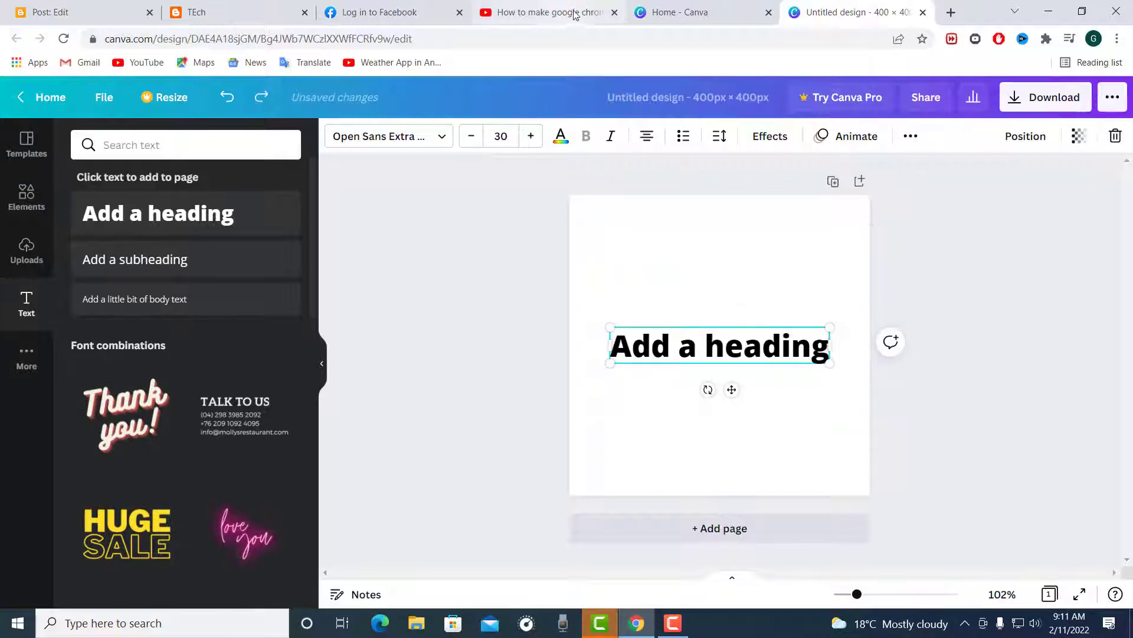
Step: Copy "How to make google chrome default browser in windows 10" from the YouTube video title and replace the Canva heading's text with it
click(611, 8)
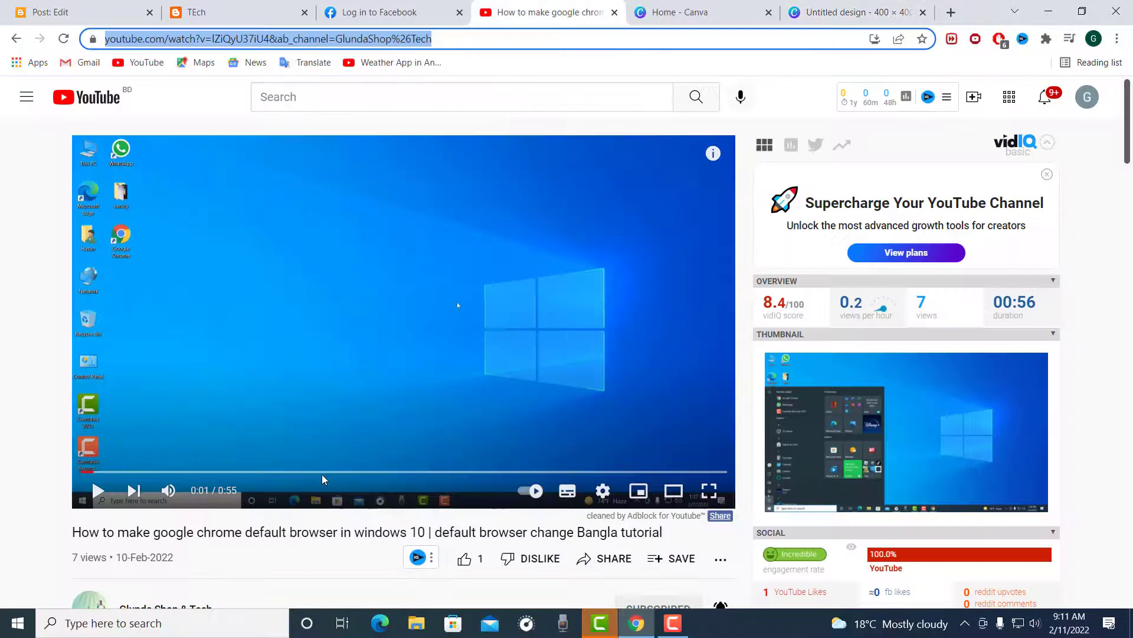
click(430, 531)
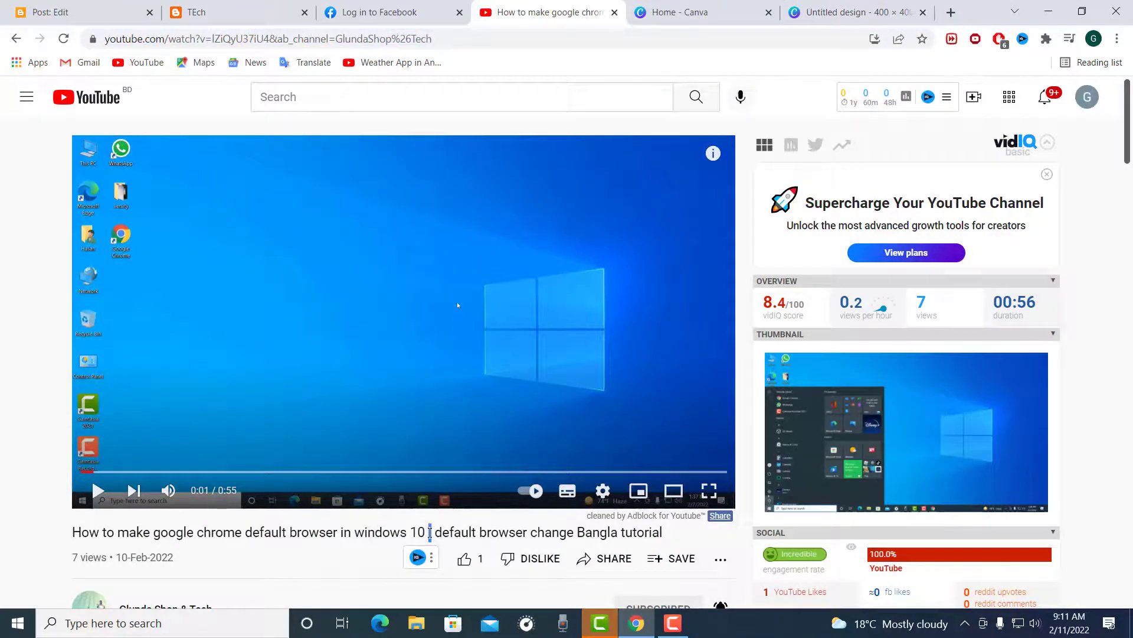
drag(407, 529, 83, 519)
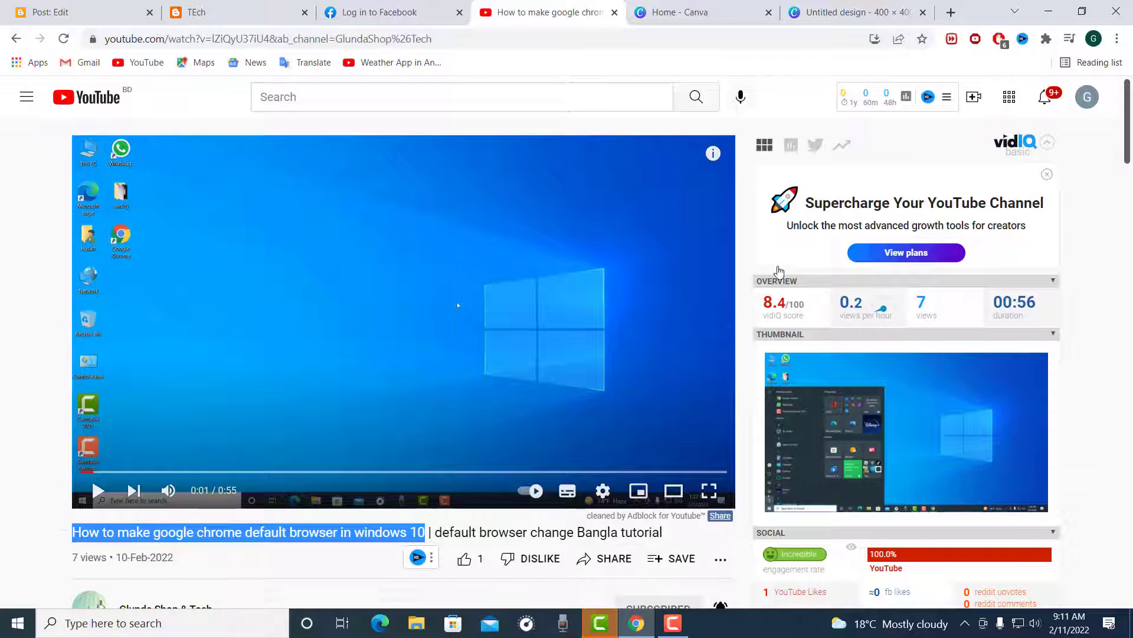
click(819, 11)
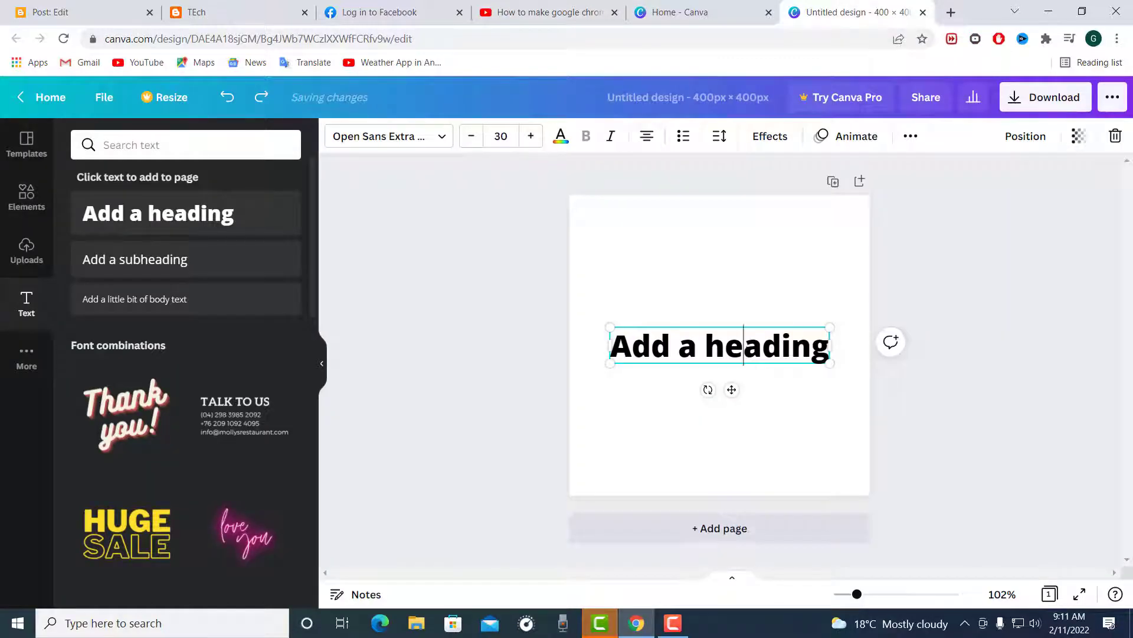
double_click(748, 351)
text(How to make google chrome default browser in windows 10)
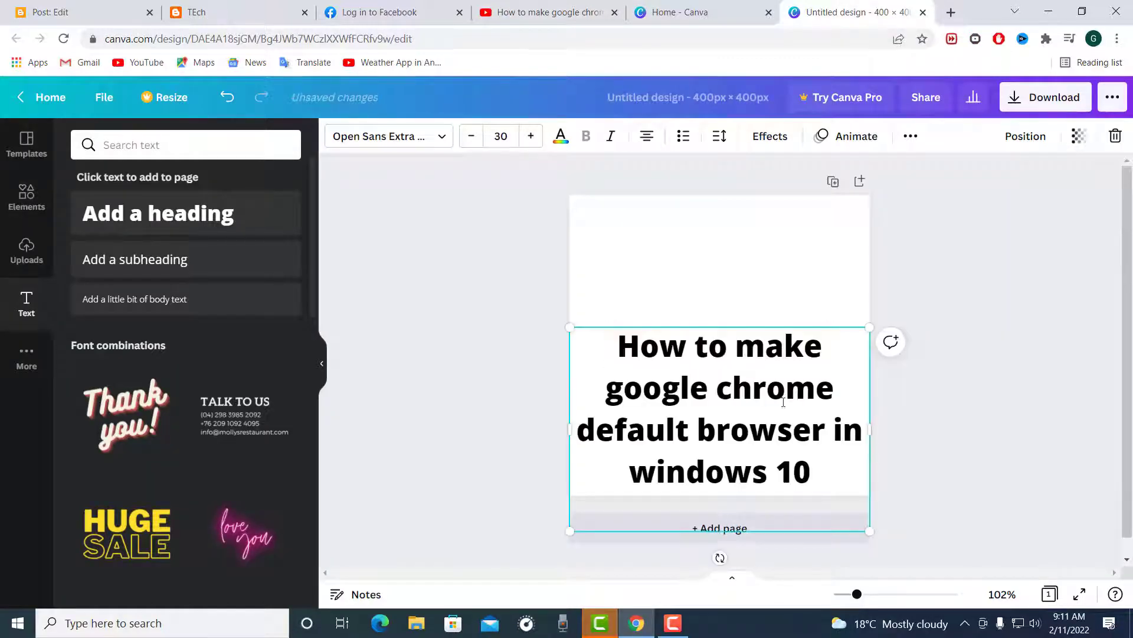
Step: Scale the heading down to a font size of about 20.9 and place it centred near the page's upper edge
drag(843, 503, 781, 467)
drag(782, 398, 853, 383)
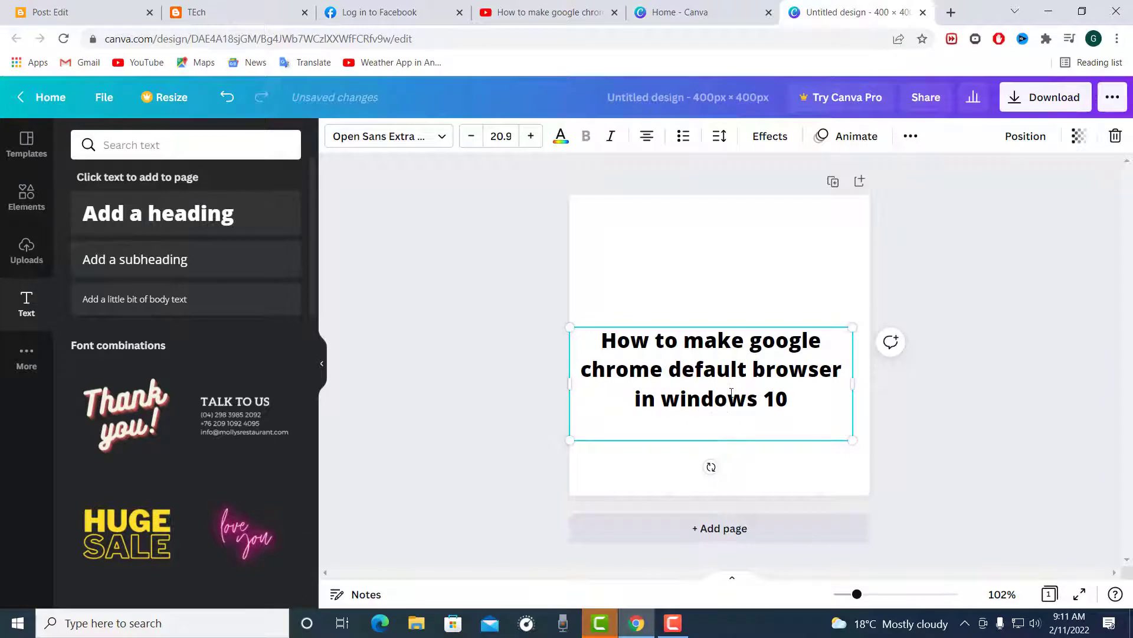
click(764, 472)
drag(729, 388, 736, 270)
click(523, 361)
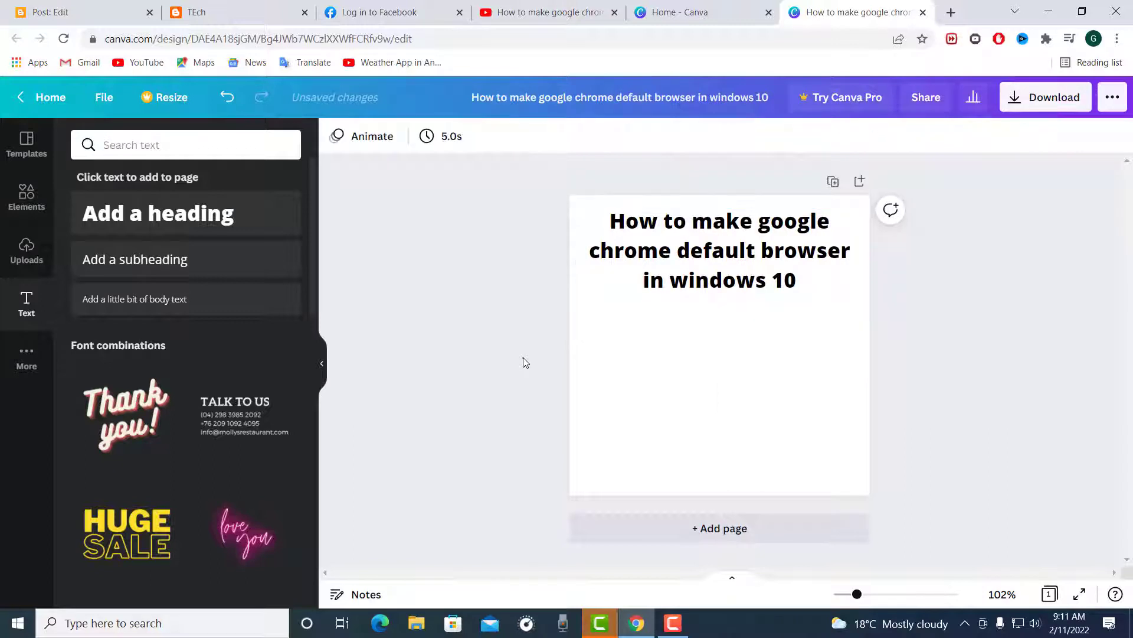
click(733, 260)
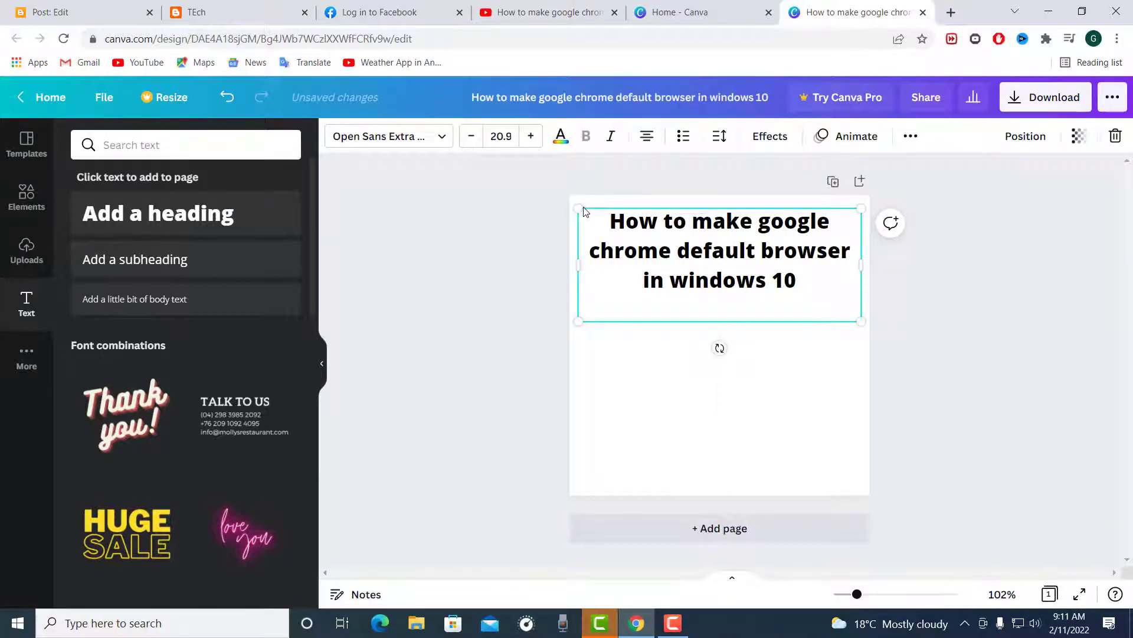
Step: Enlarge the heading text box to span the full page width, bringing its font size to about 22.2
drag(579, 204, 570, 201)
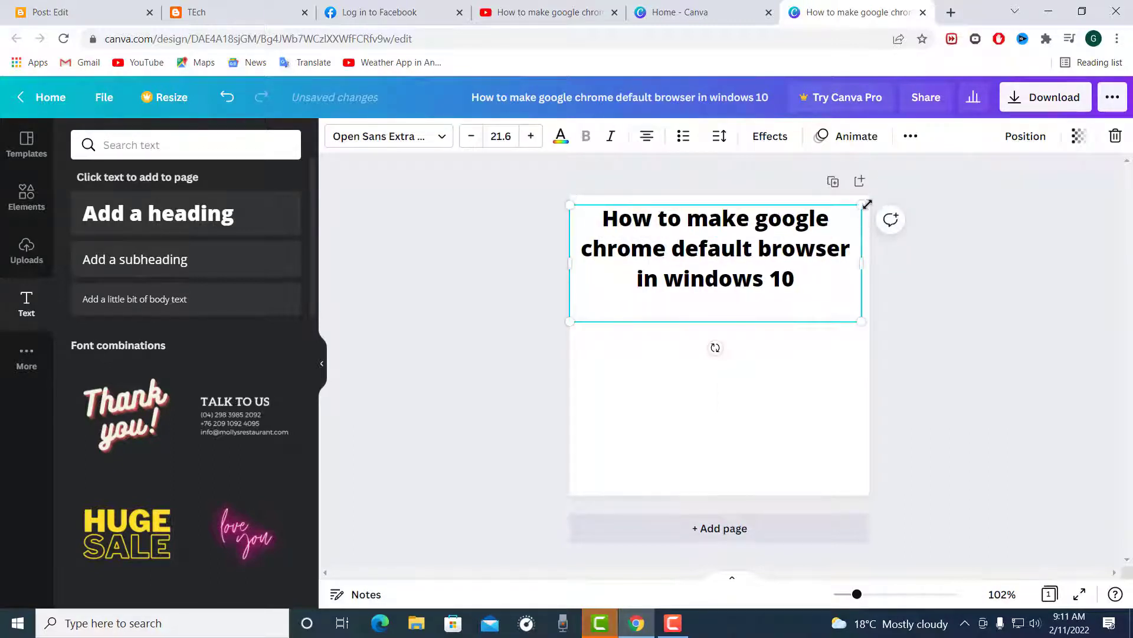
mouse_move(866, 204)
mouse_down()
mouse_move(883, 199)
mouse_move(870, 201)
mouse_up()
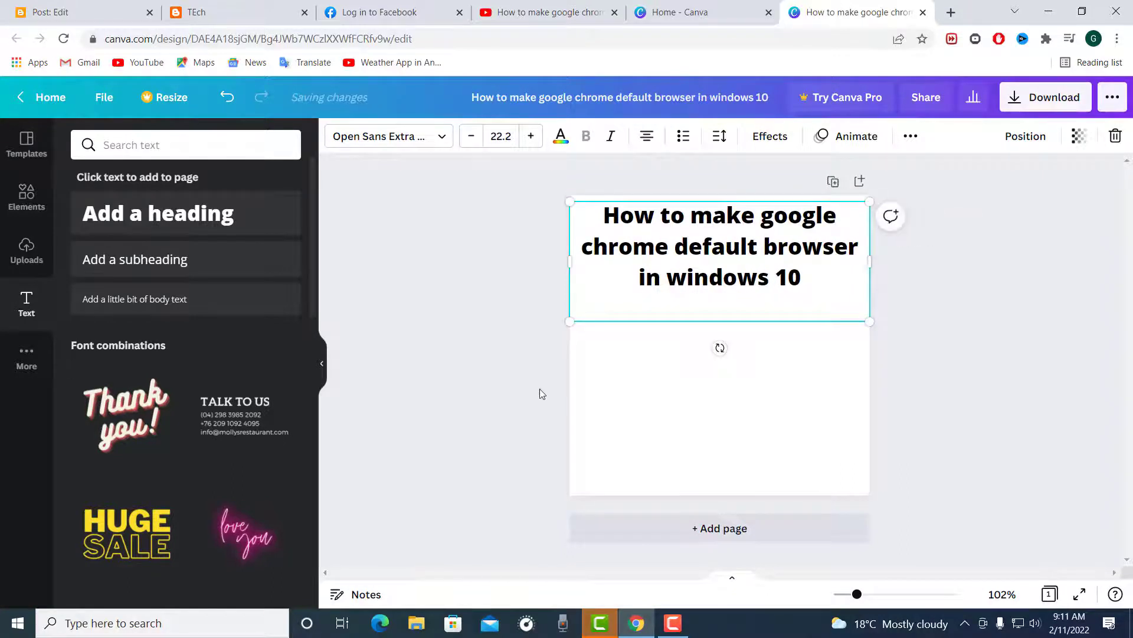
click(580, 448)
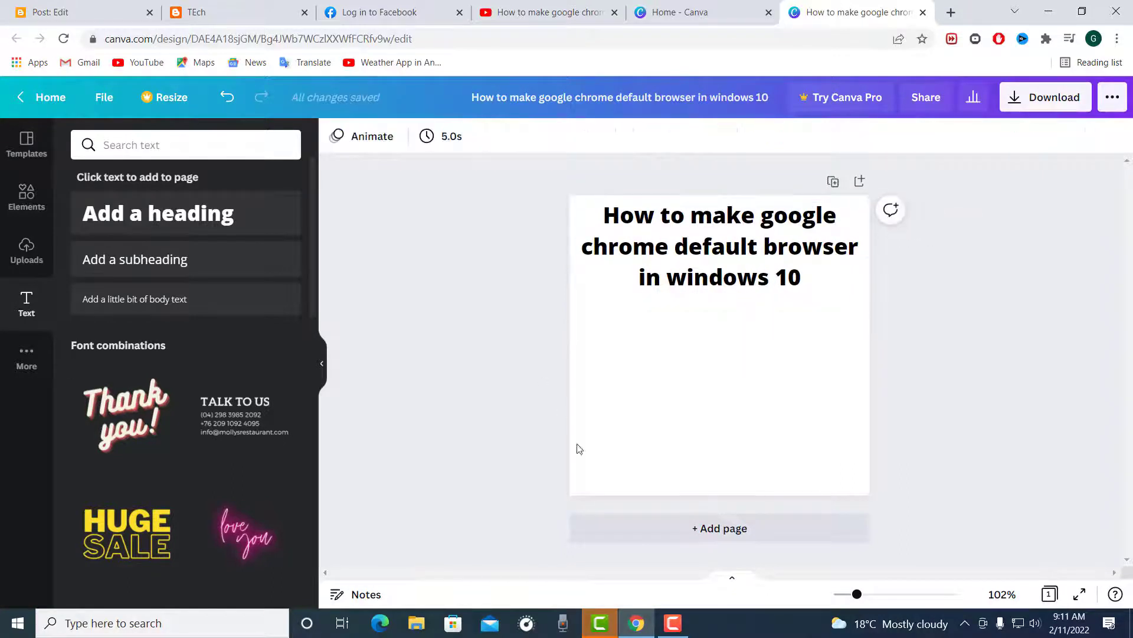
click(156, 146)
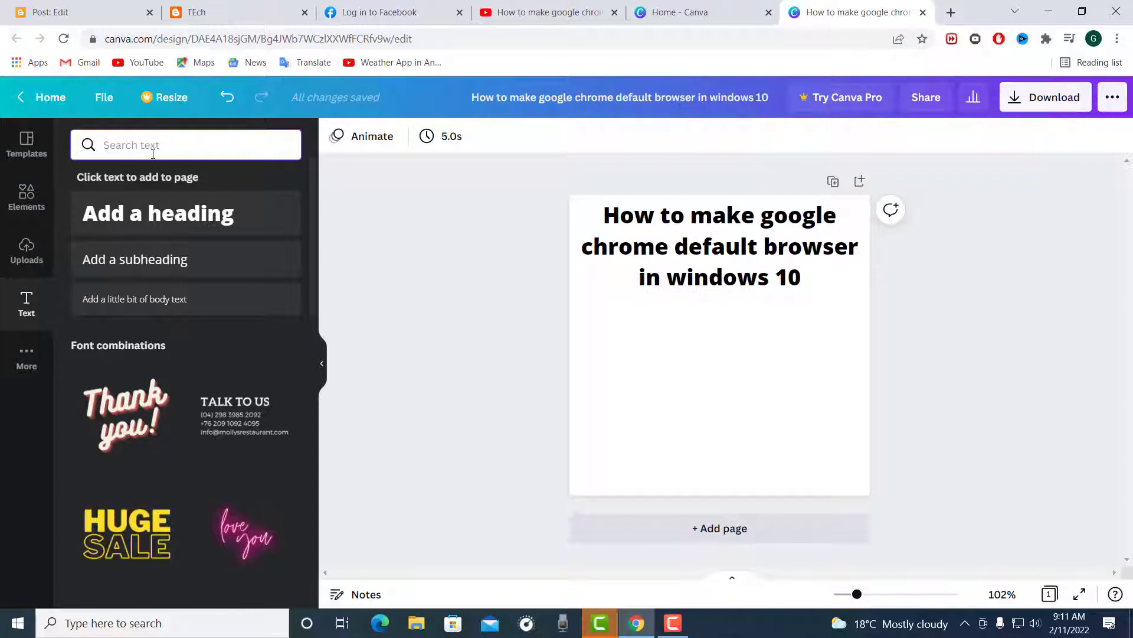
text(Chrome)
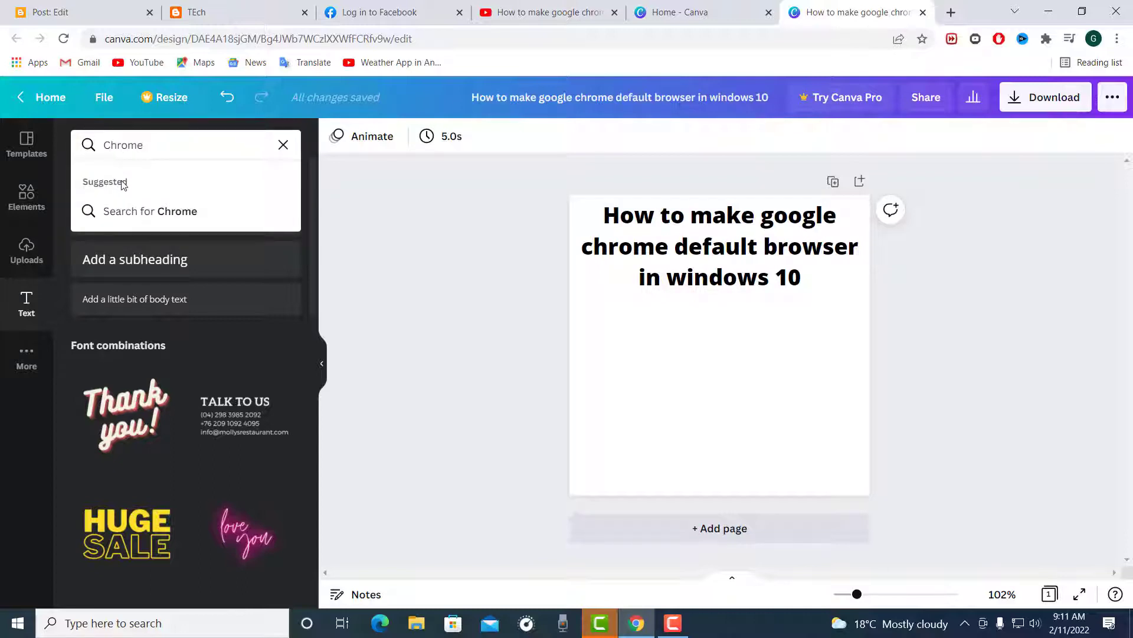
key(Return)
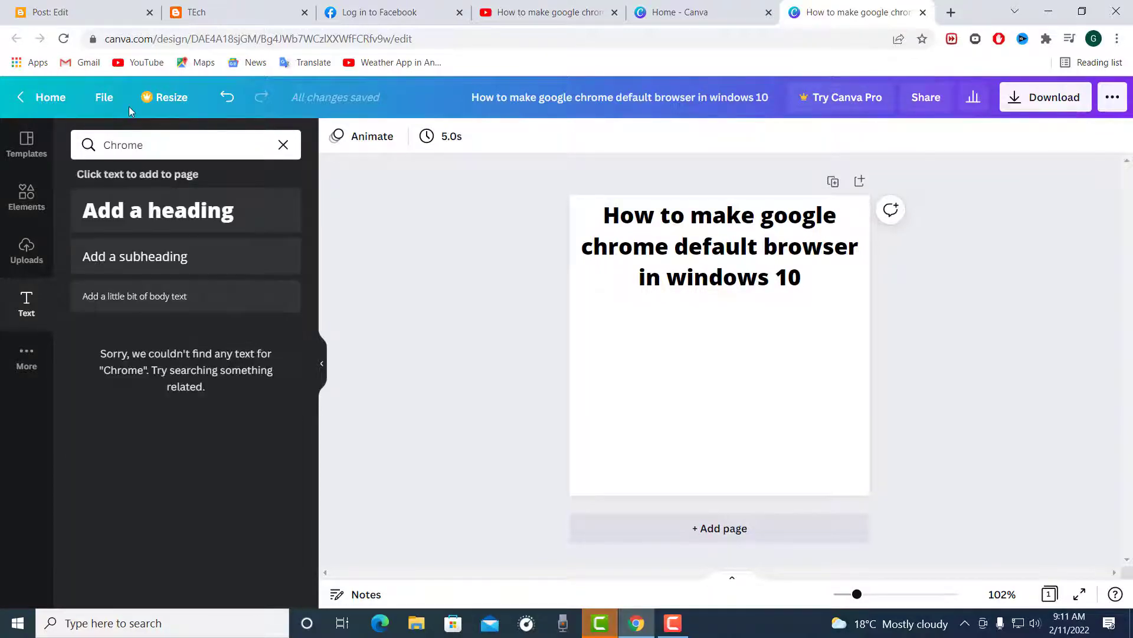
Step: Search the elements for "chrome", add the red, green and yellow Chrome logo, and shrink it near the page centre below the heading
click(13, 206)
click(177, 147)
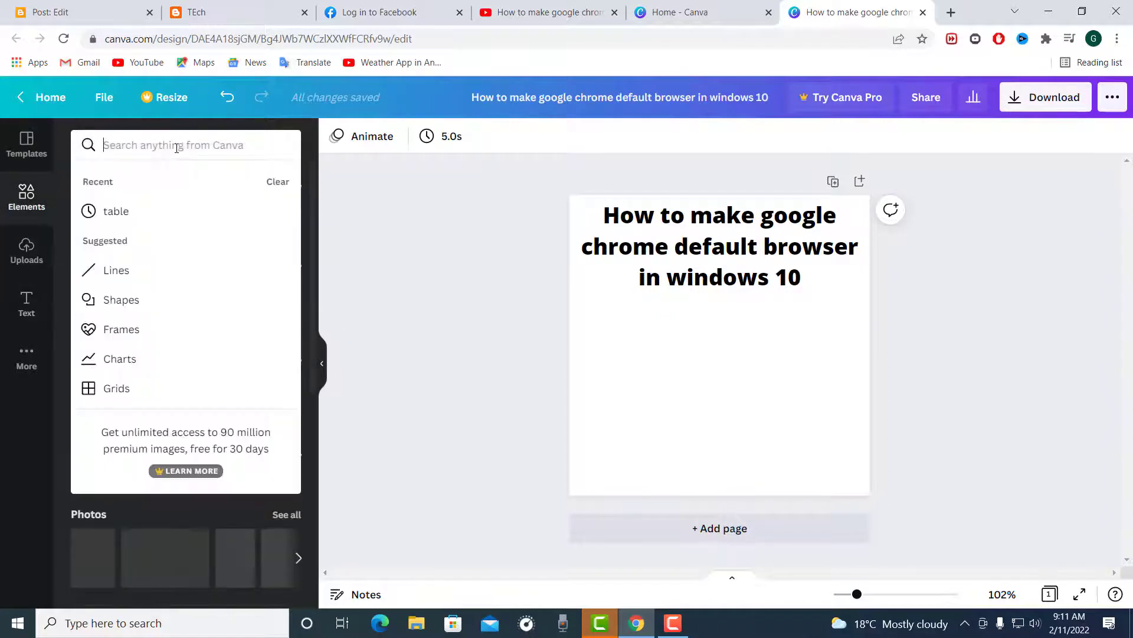
text(chr)
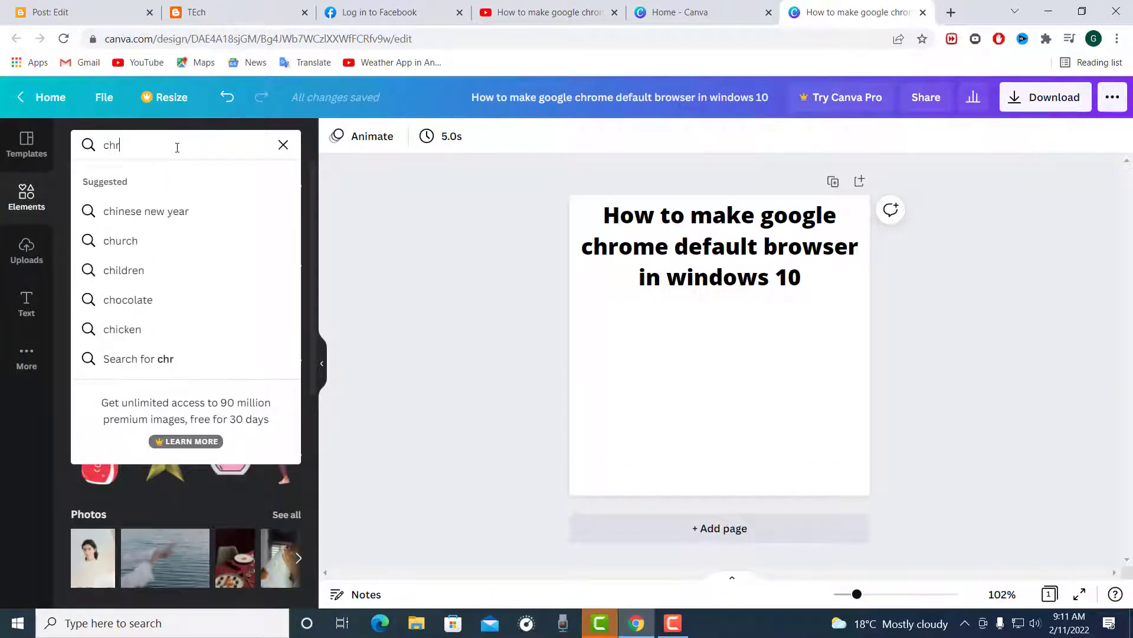
text(ome)
key(Return)
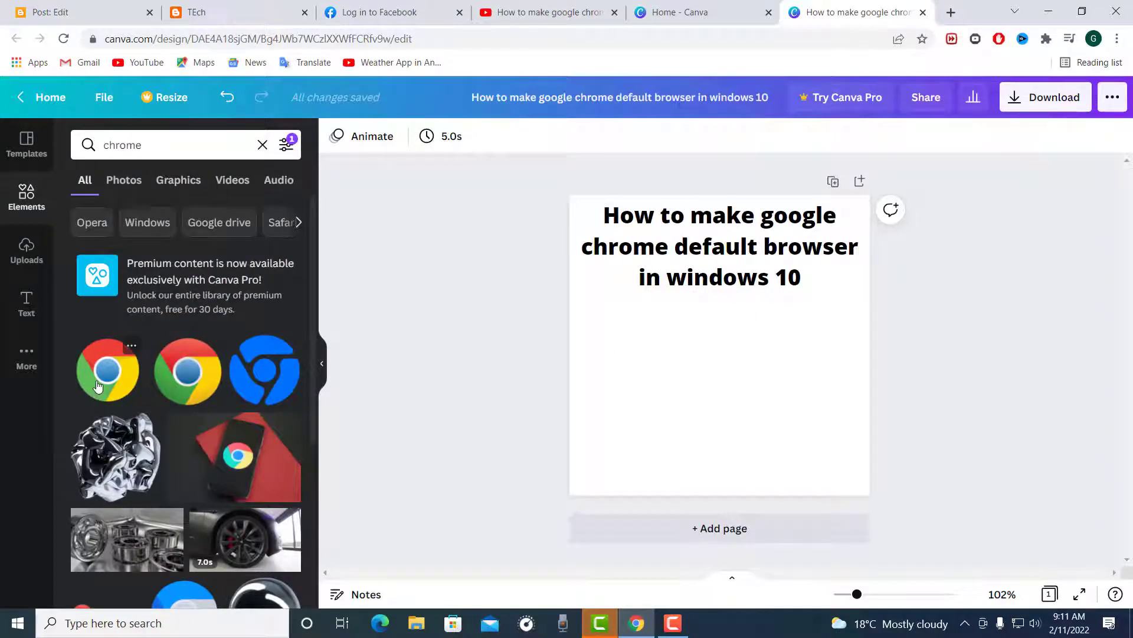
click(98, 386)
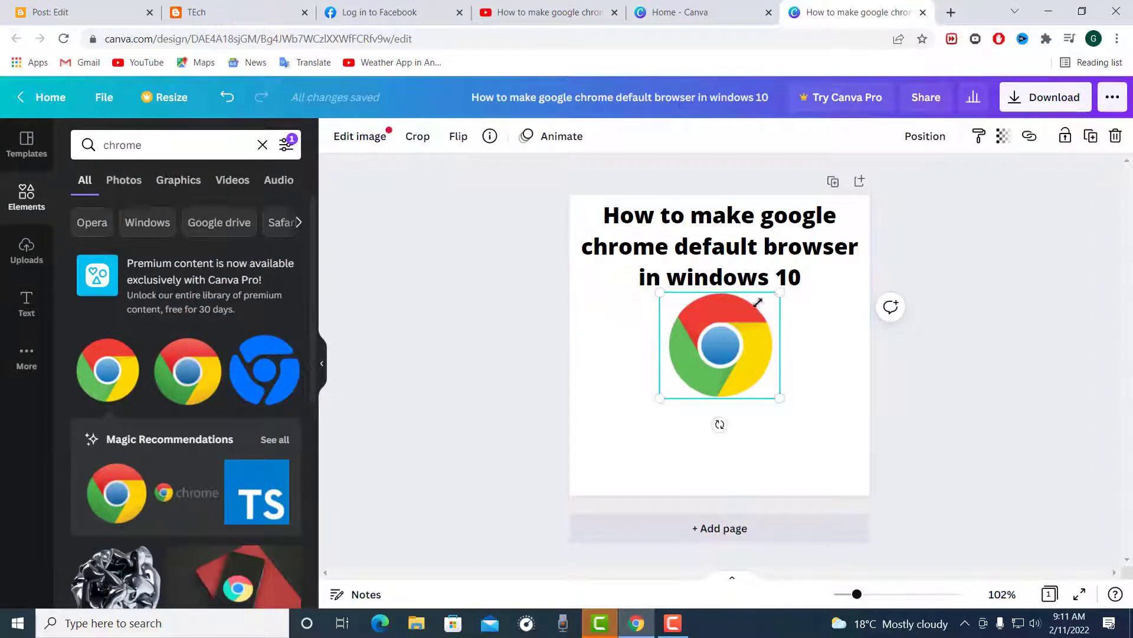
drag(758, 303, 722, 339)
drag(666, 369, 703, 356)
Step: Search the elements for "firefox", add the free full-colour Firefox logo, and place it at a reduced size to the left of the Chrome logo
click(261, 145)
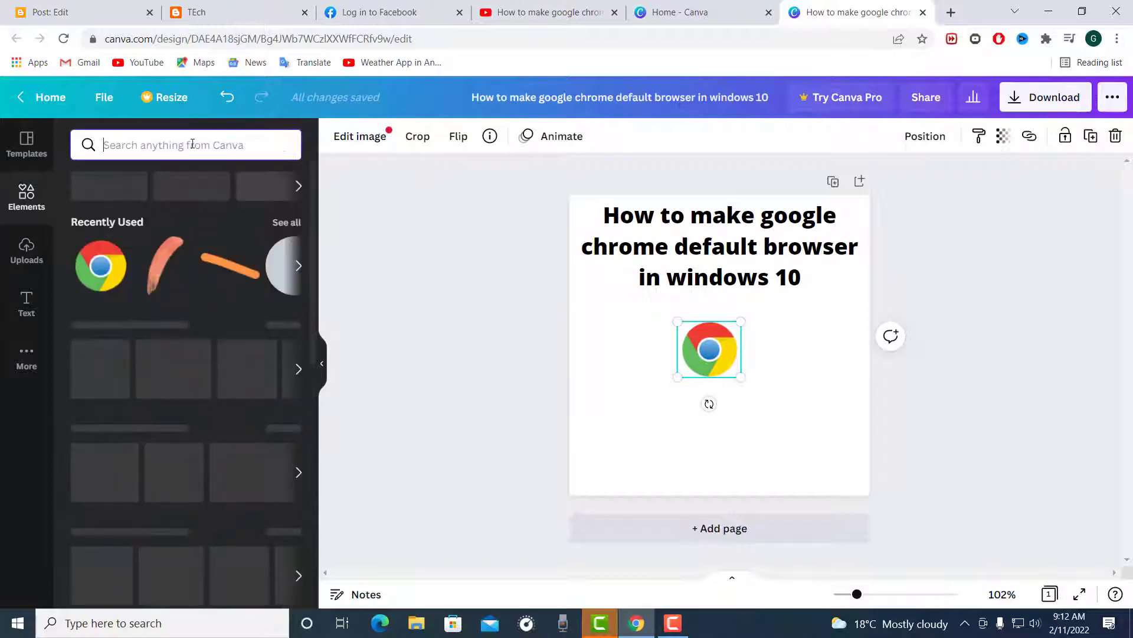
text(f)
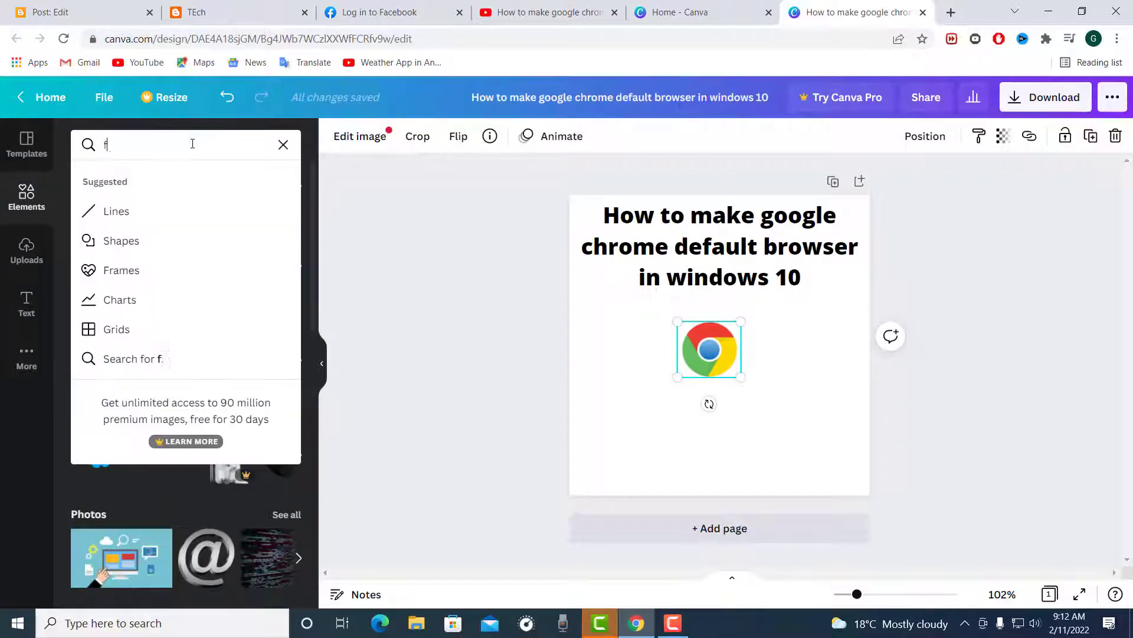
text(irefo)
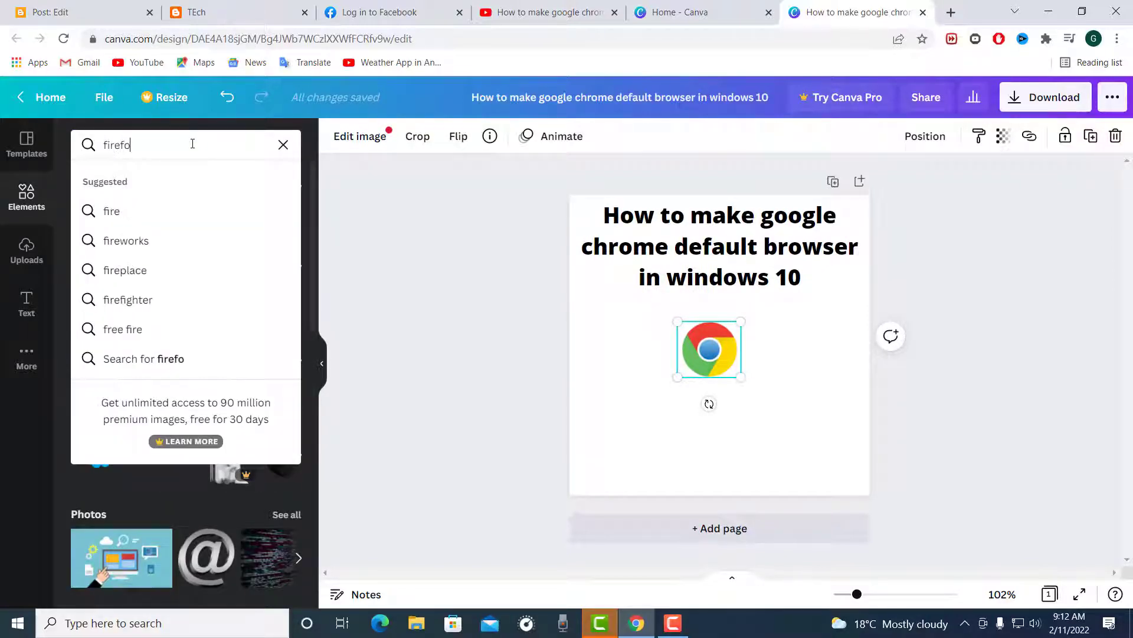
text(x)
key(Return)
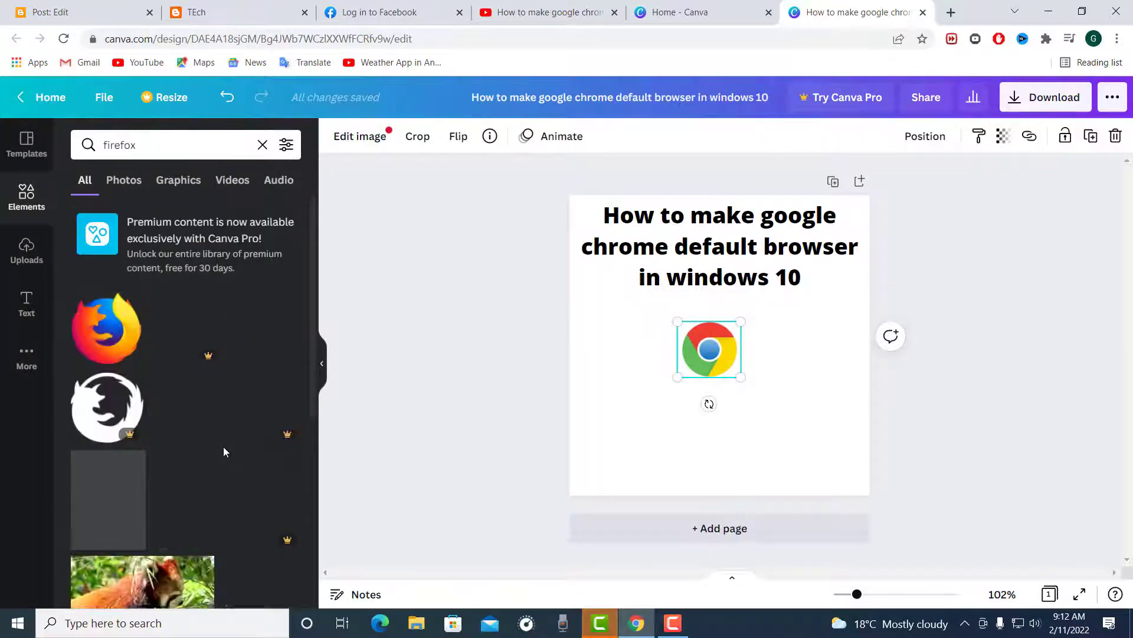
click(106, 328)
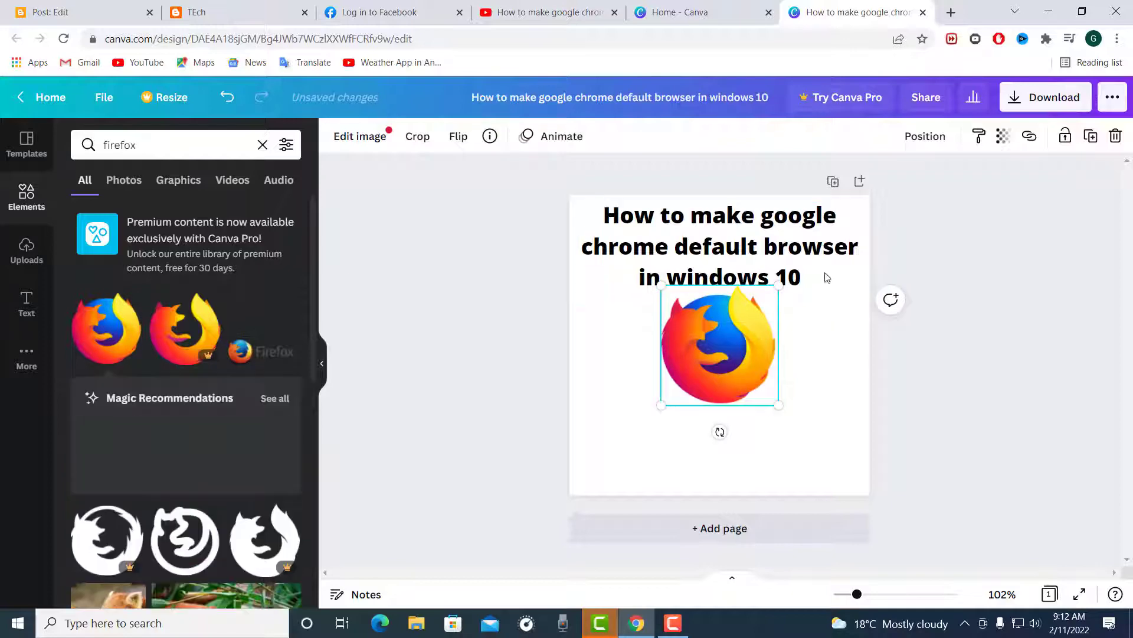
drag(779, 286, 637, 347)
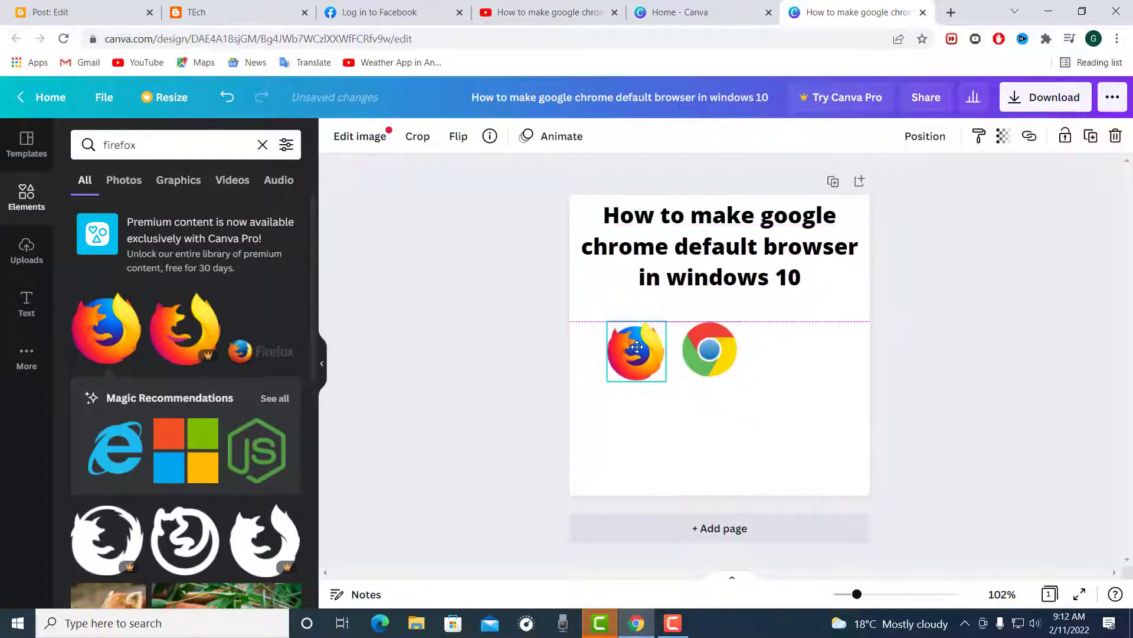
click(640, 437)
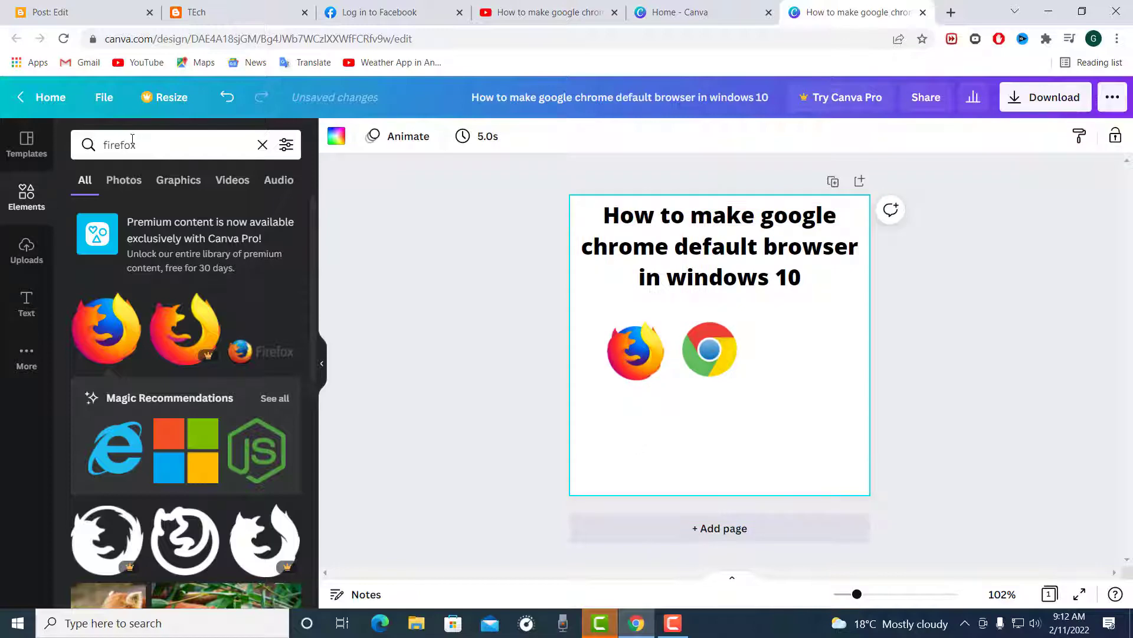
Step: Add the recommended blue Internet Explorer logo and place it at a reduced size to the right of the Chrome logo
click(116, 448)
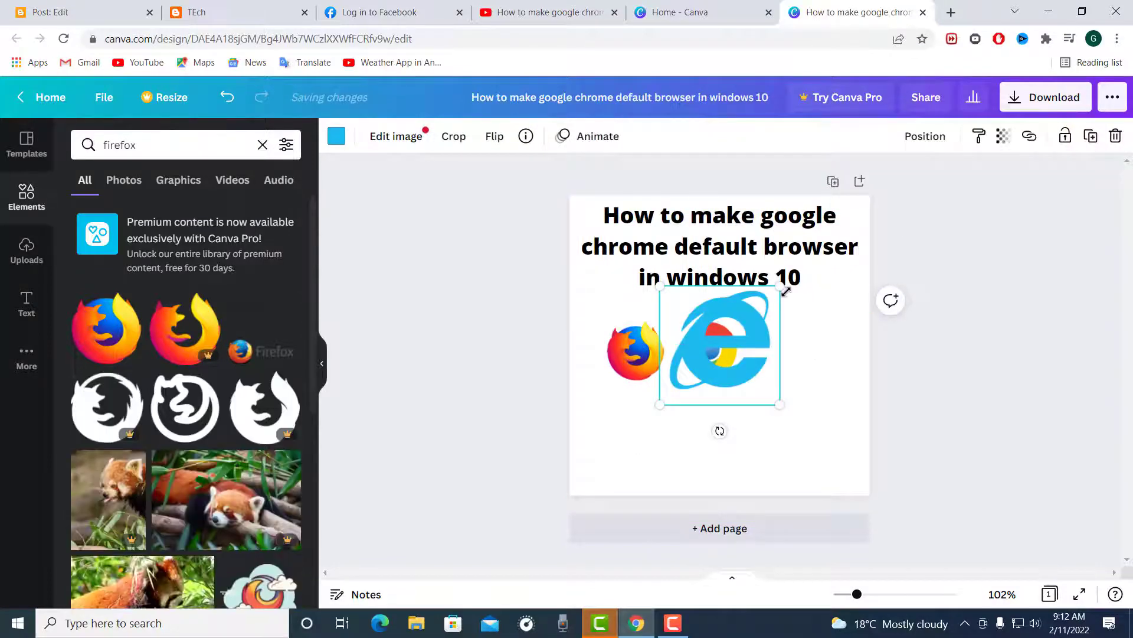
drag(775, 297, 738, 325)
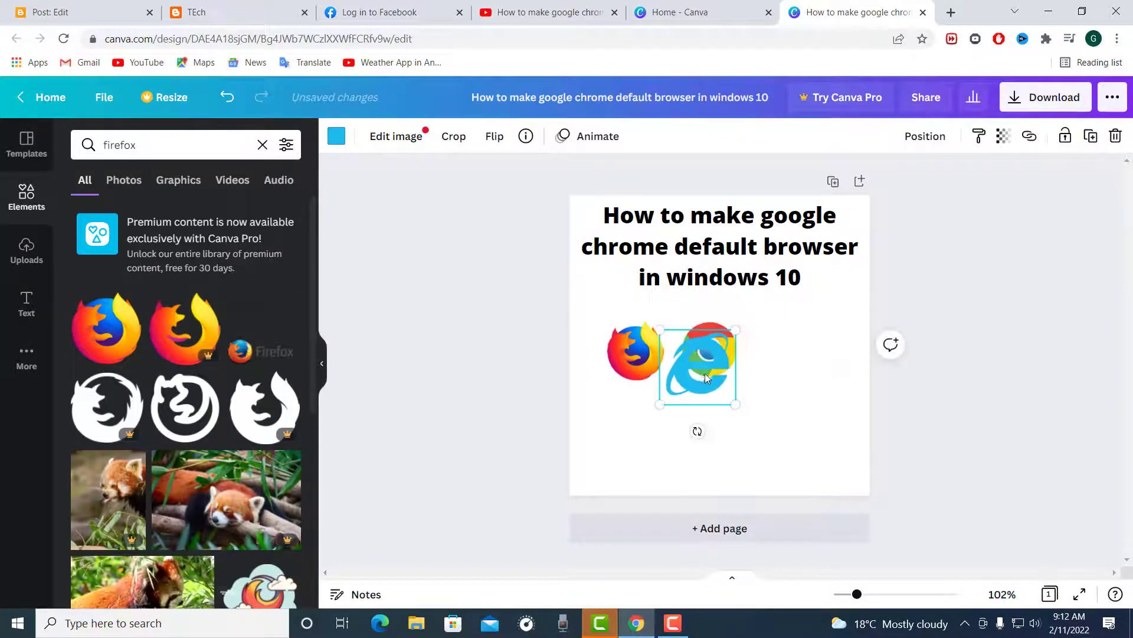
drag(708, 371, 802, 358)
click(701, 433)
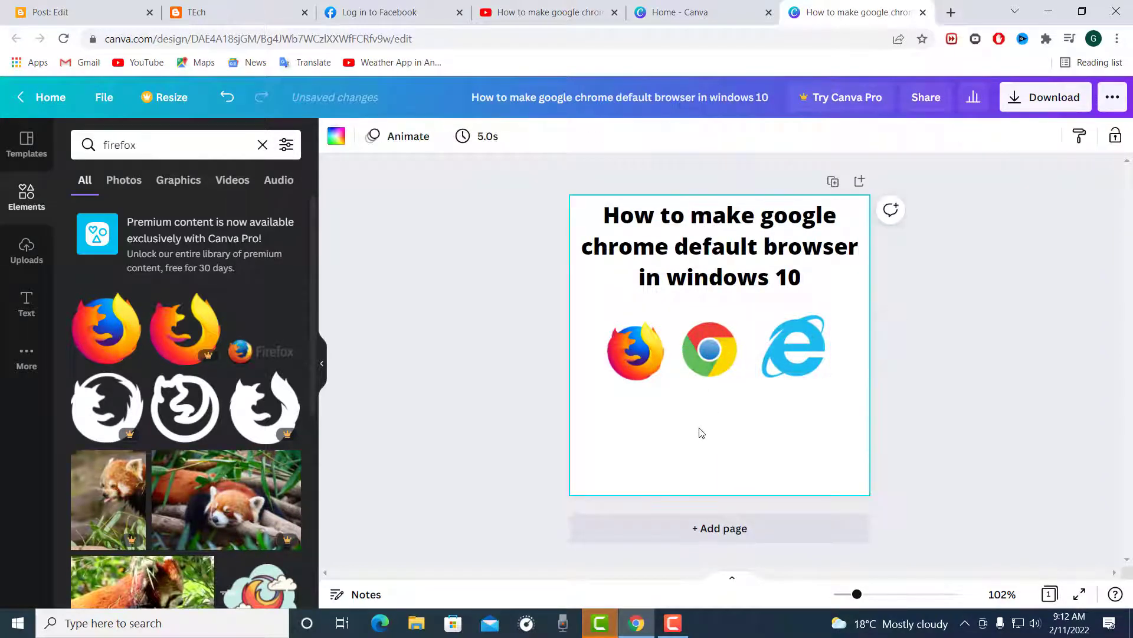
Step: Enlarge the Chrome and Firefox logos to roughly match the Internet Explorer logo and space all three in a row beneath the heading
click(718, 356)
drag(743, 323, 806, 335)
drag(728, 343, 732, 344)
click(635, 350)
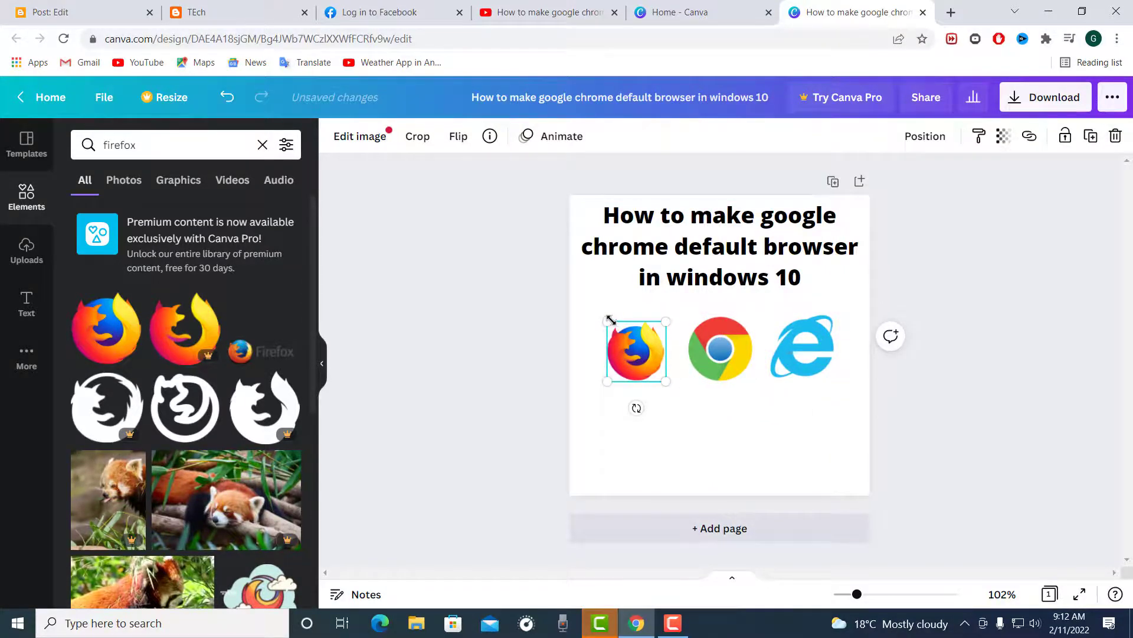
drag(611, 320, 599, 314)
click(671, 430)
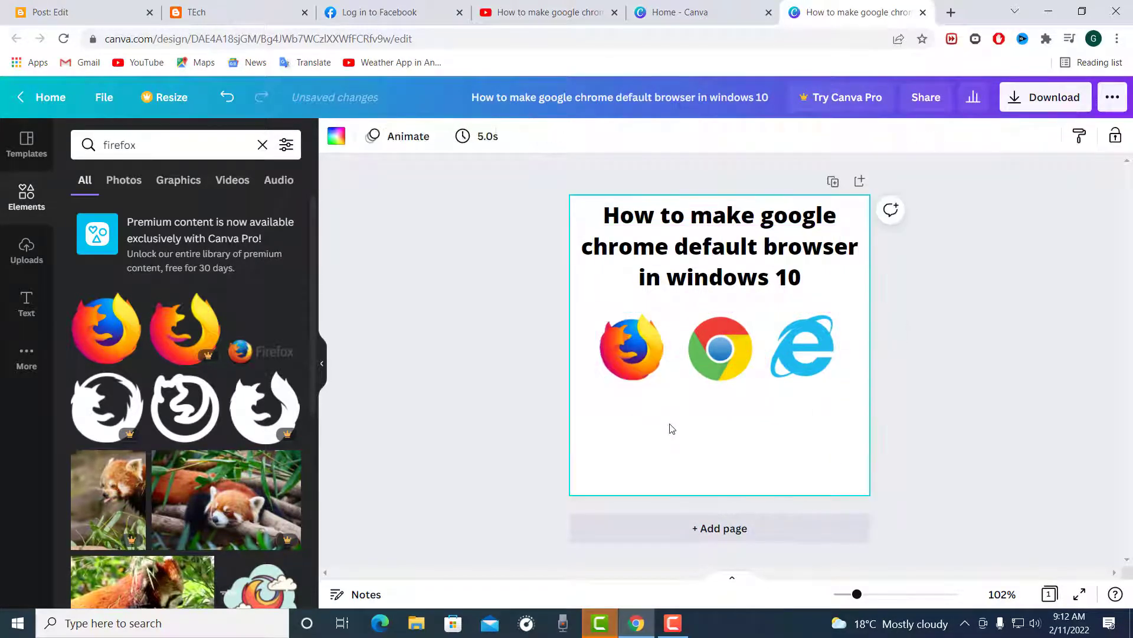
drag(642, 348, 649, 351)
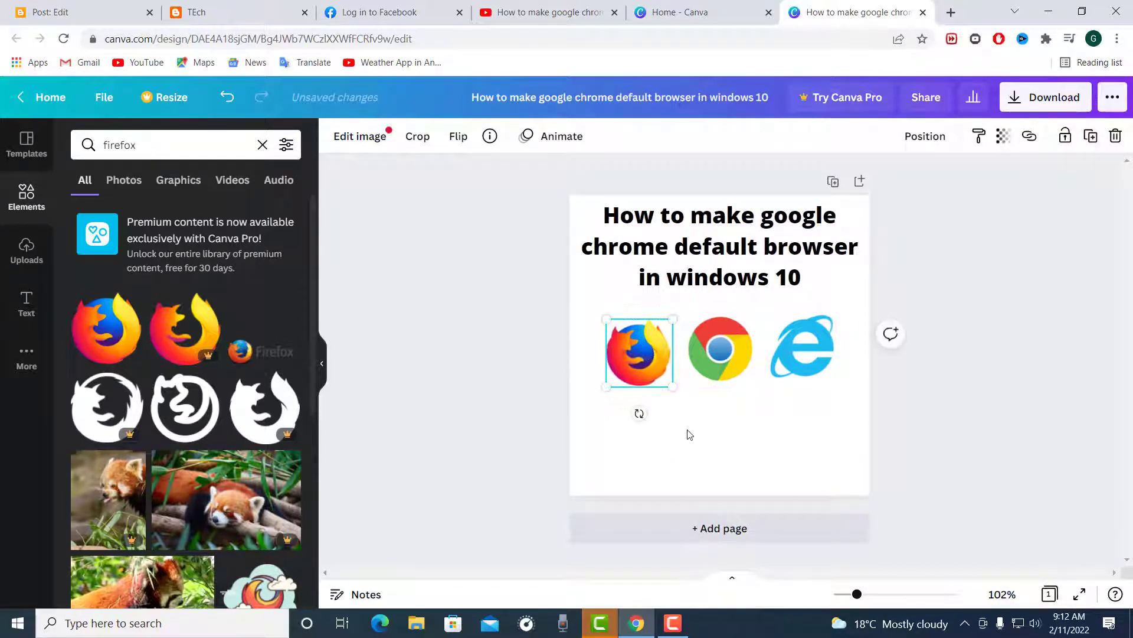
click(686, 432)
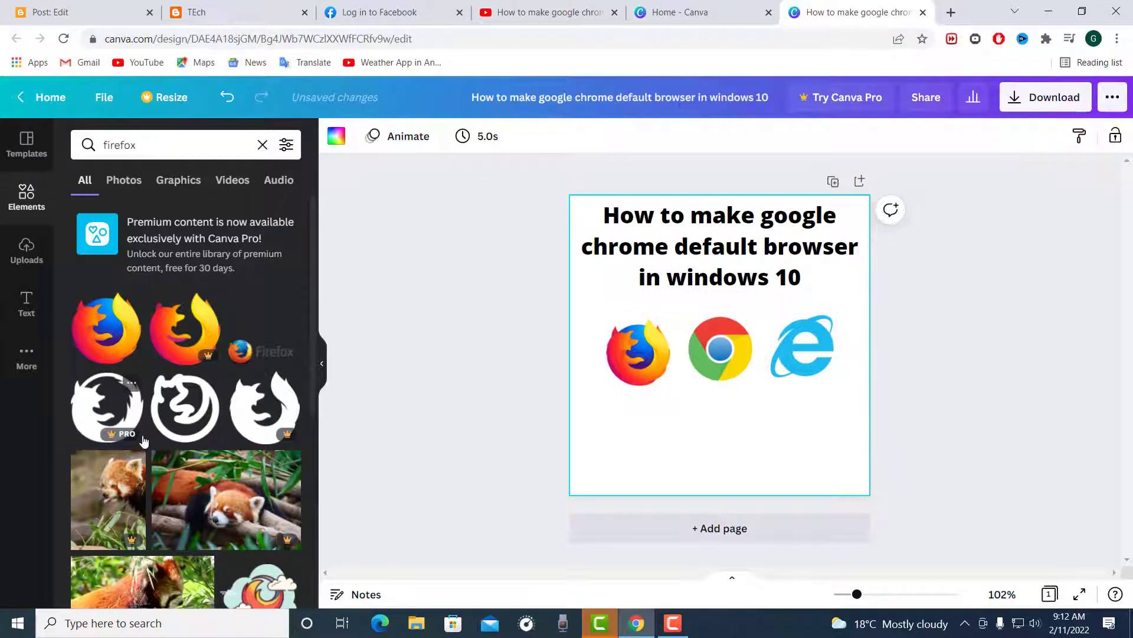
scroll(143, 443, down, 1)
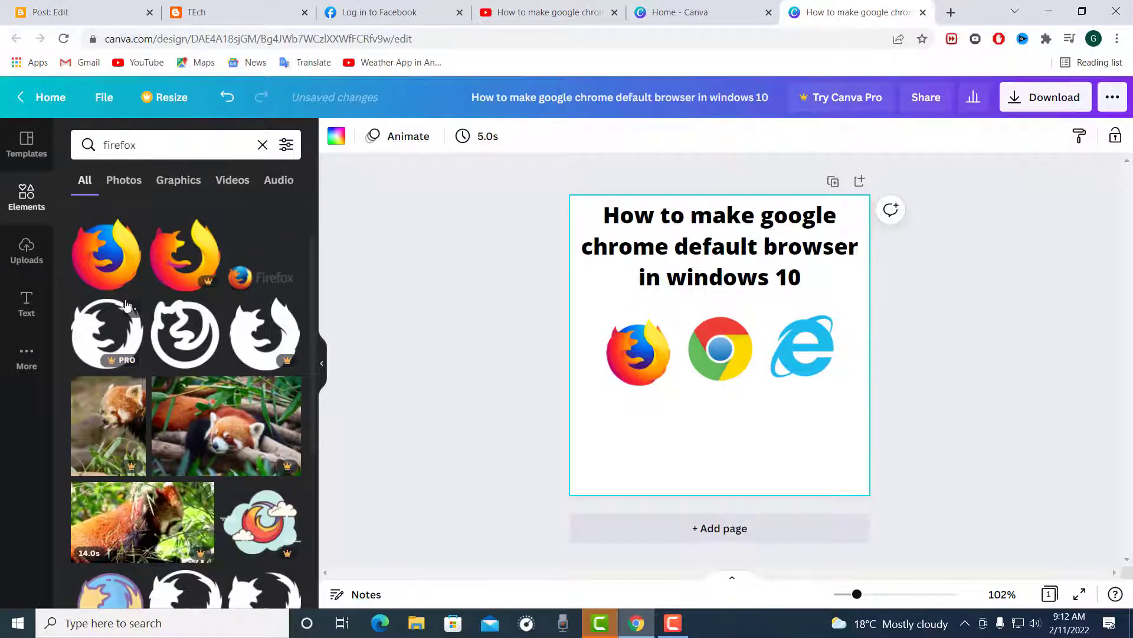
scroll(147, 436, down, 4)
scroll(159, 425, up, 6)
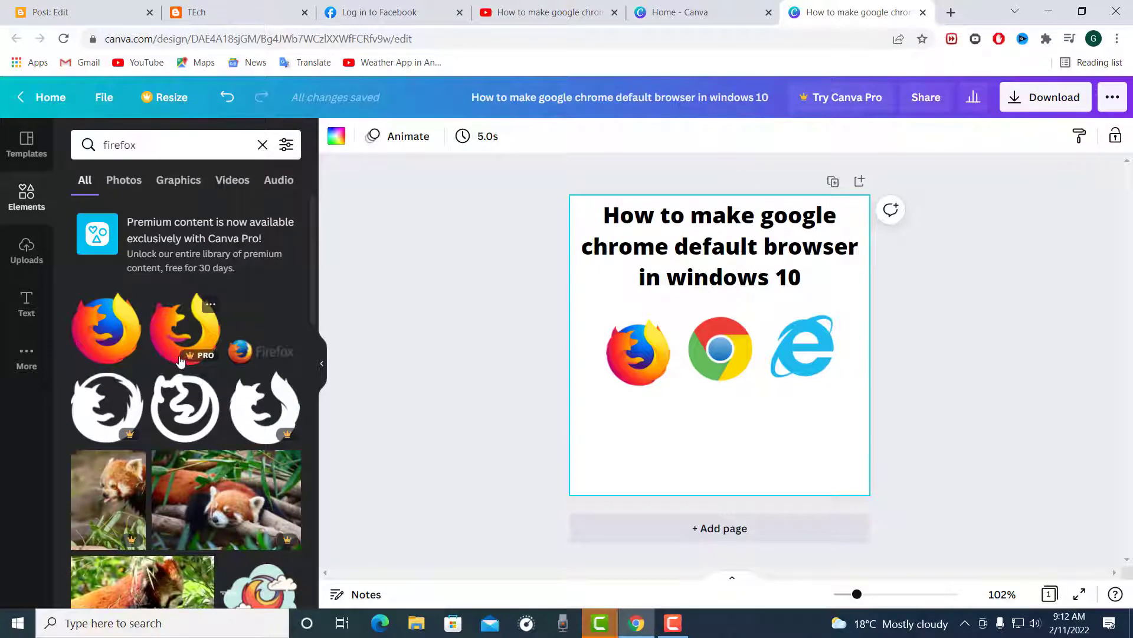
scroll(180, 361, down, 4)
scroll(180, 361, up, 4)
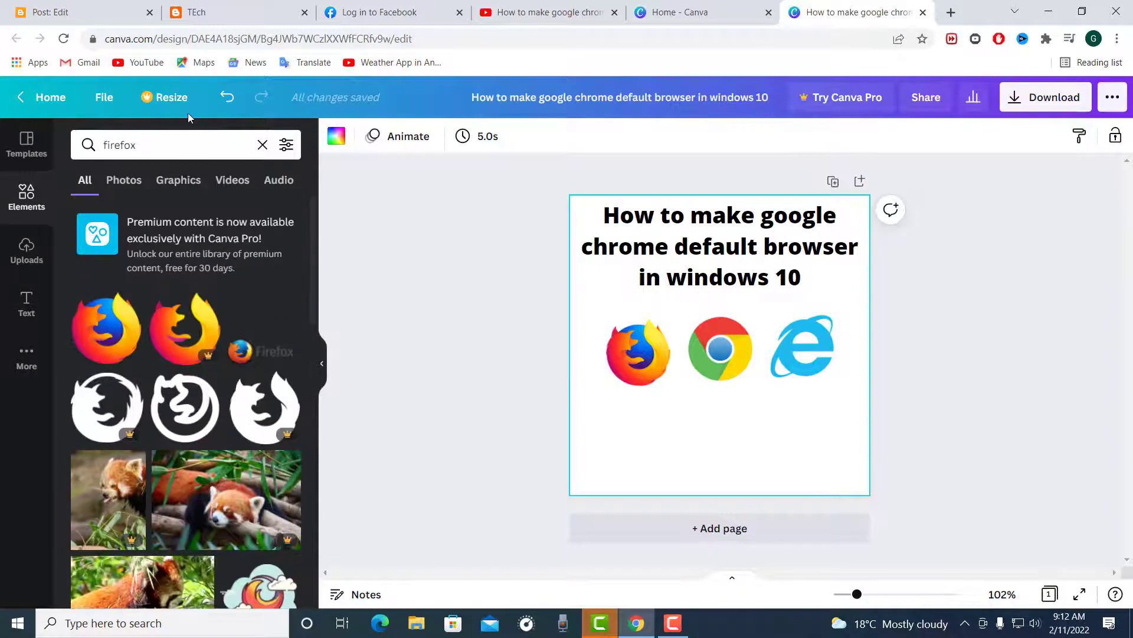
Step: Search the elements for "windows" in place of the firefox search
click(262, 145)
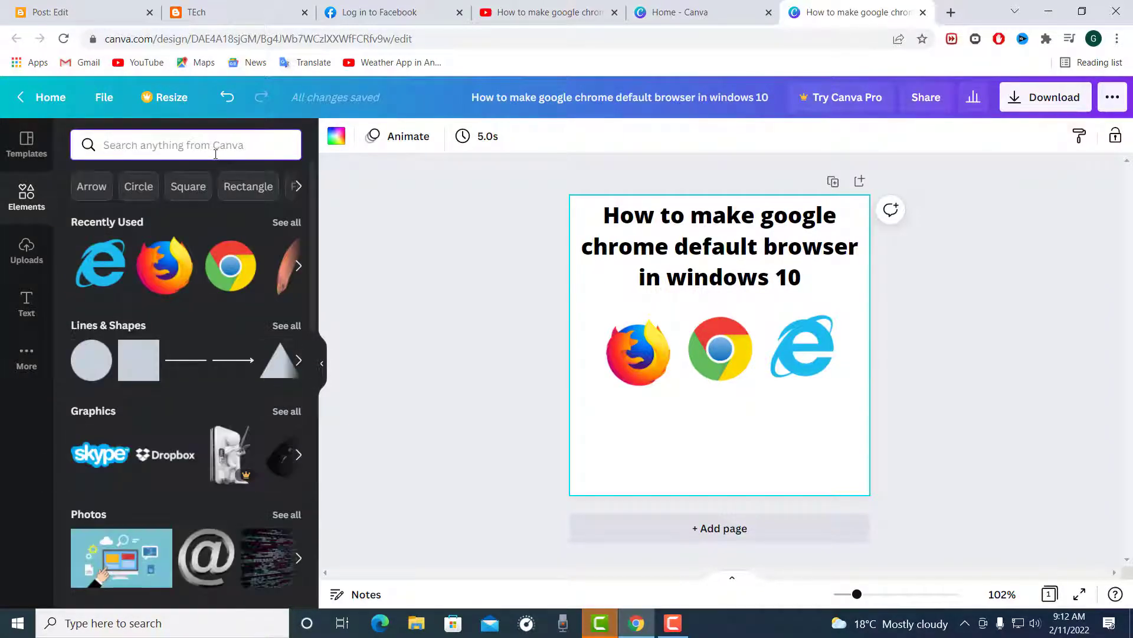
text(wind)
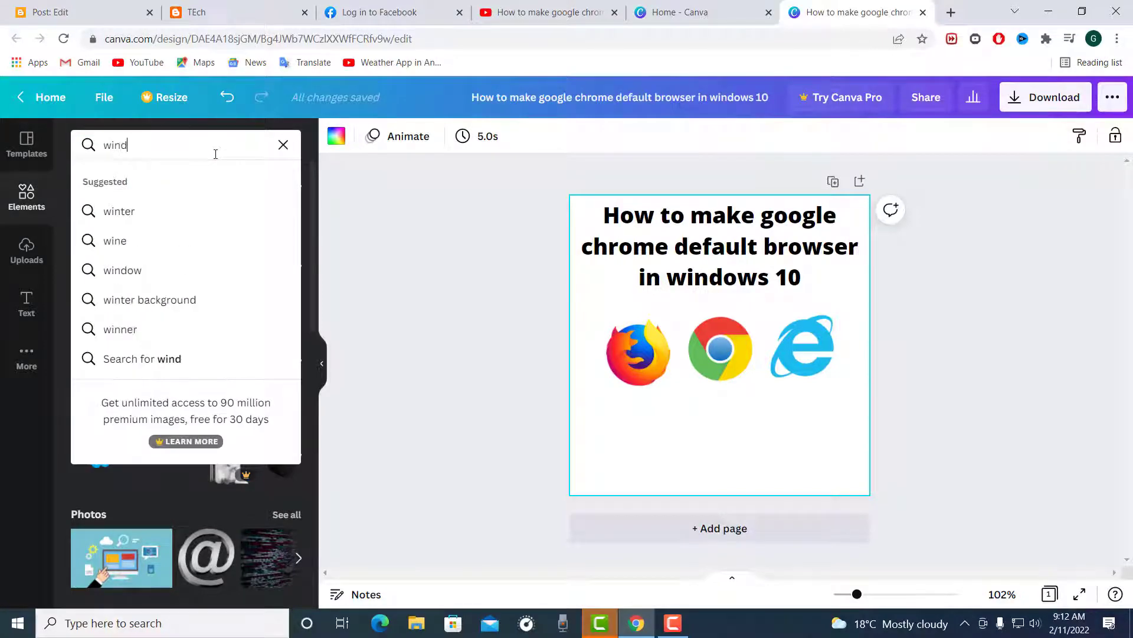
text(owa)
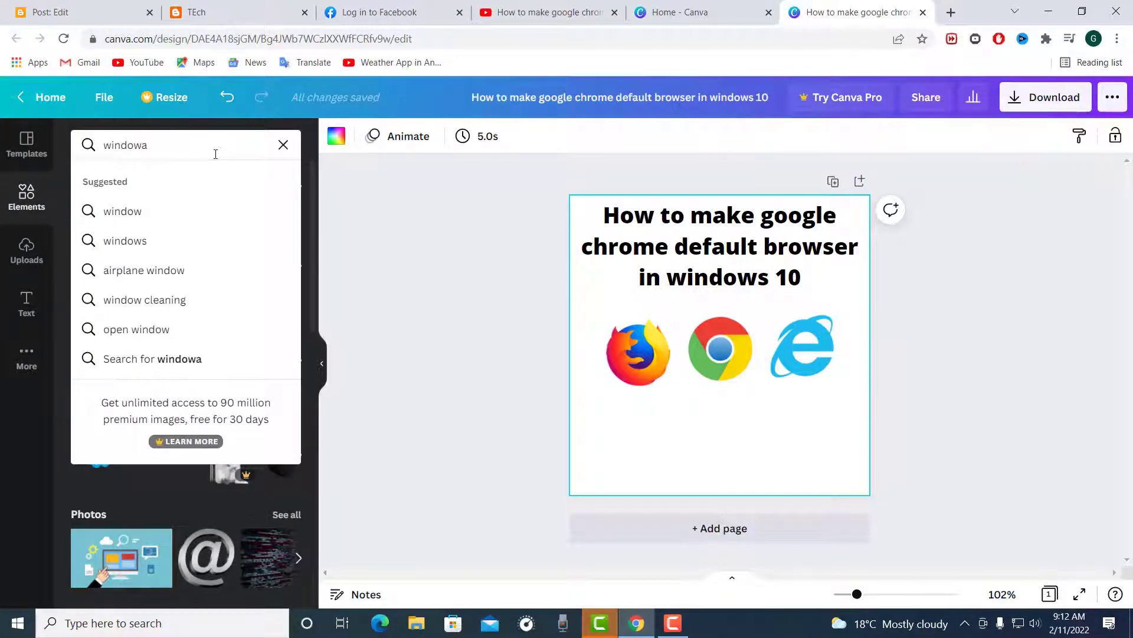
key(Return)
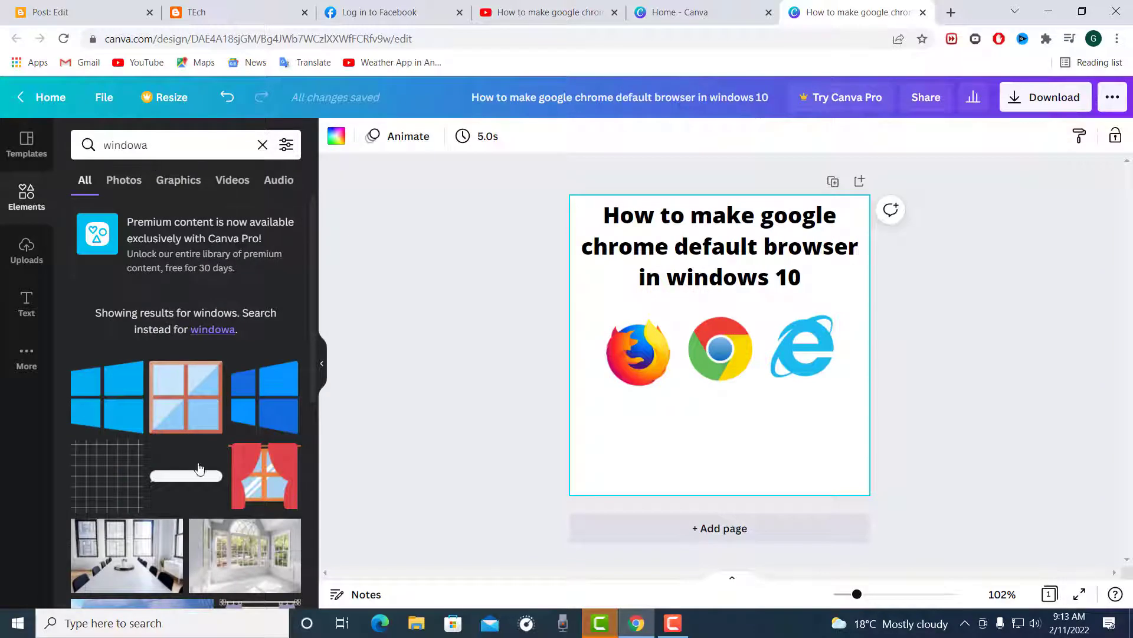
scroll(132, 413, down, 4)
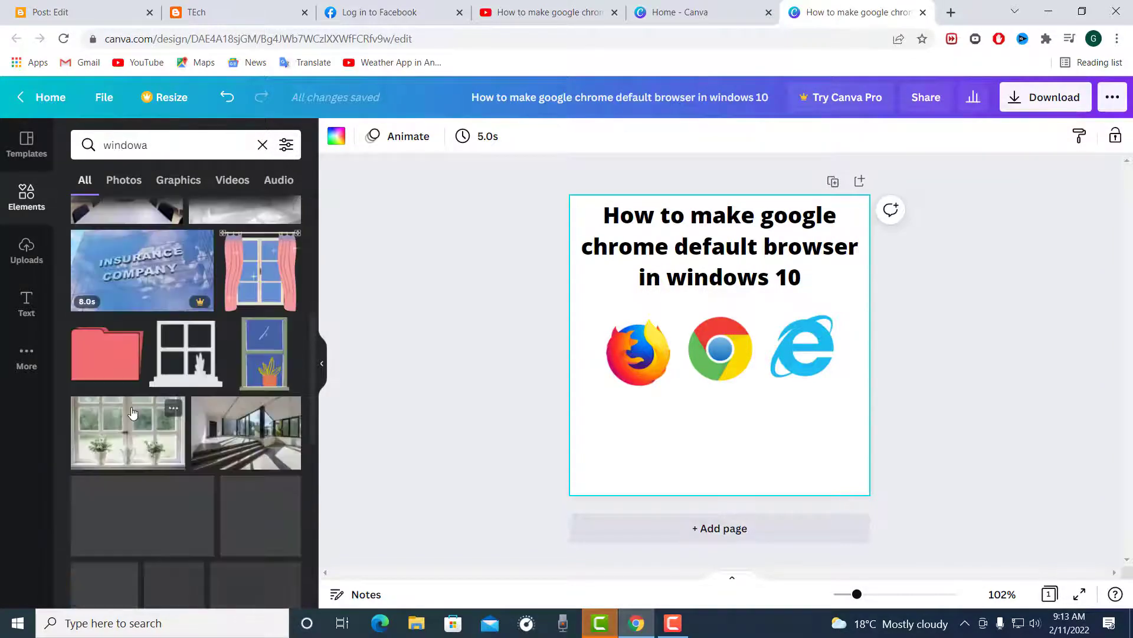
scroll(124, 413, up, 4)
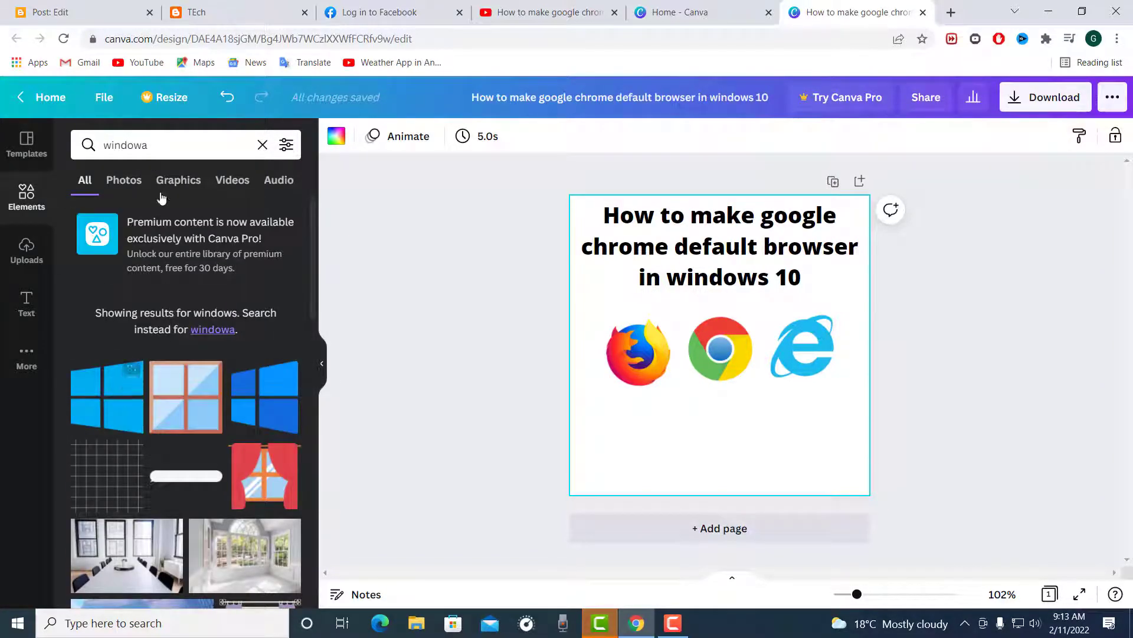
click(173, 146)
key(BackSpace)
text(s)
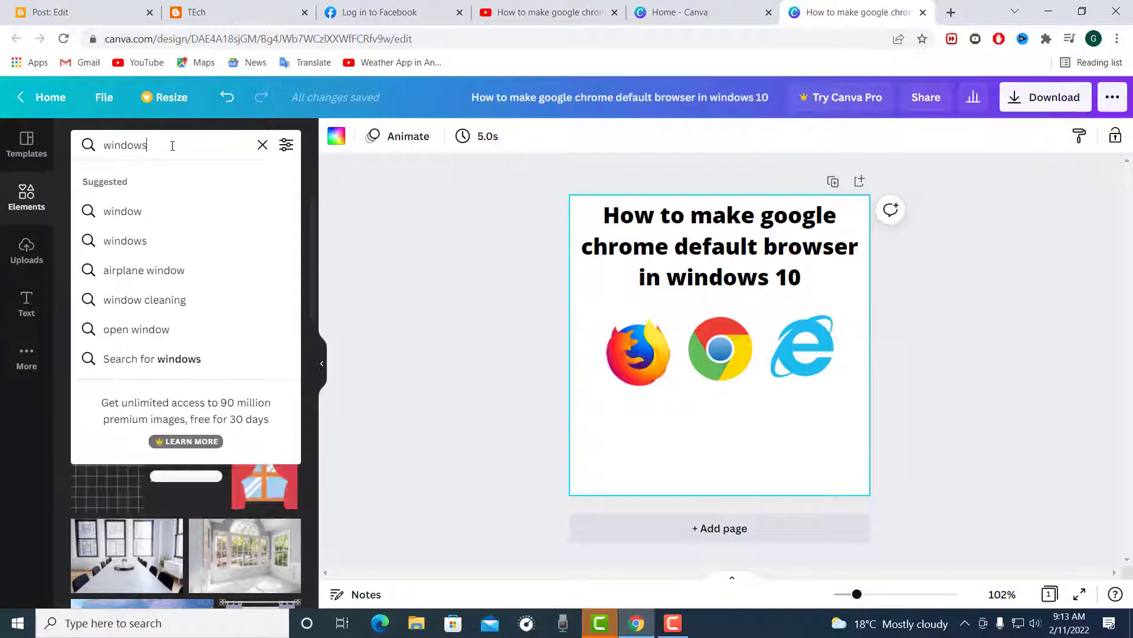
key(Return)
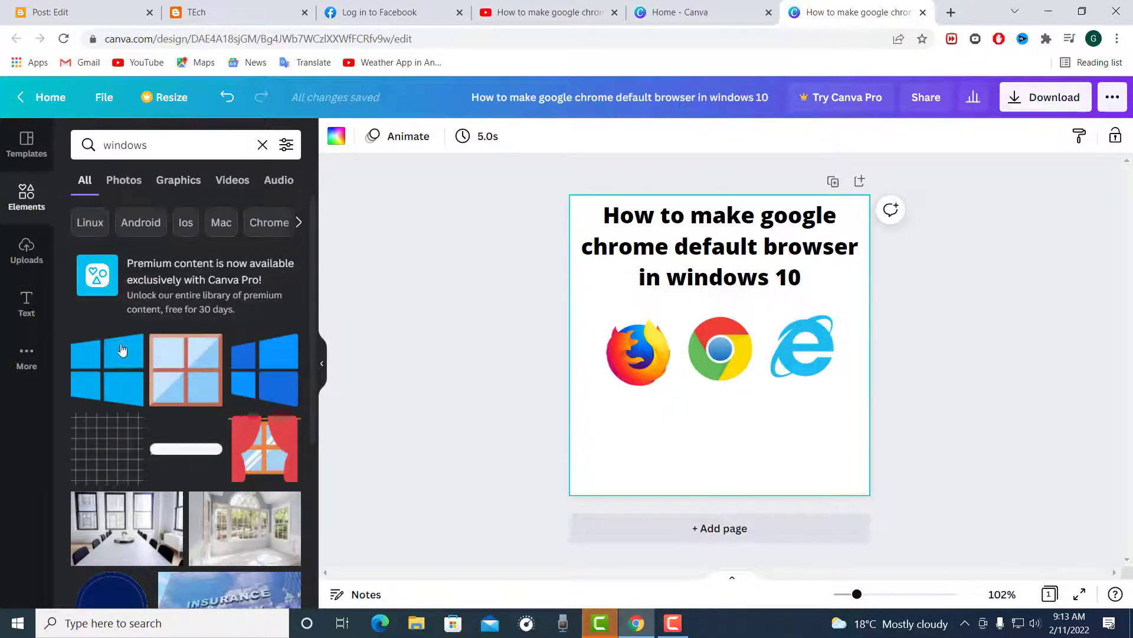
Step: Add the two-tone blue Windows logo instead of the single-colour one, shrink it, and centre it below the Chrome logo
click(98, 358)
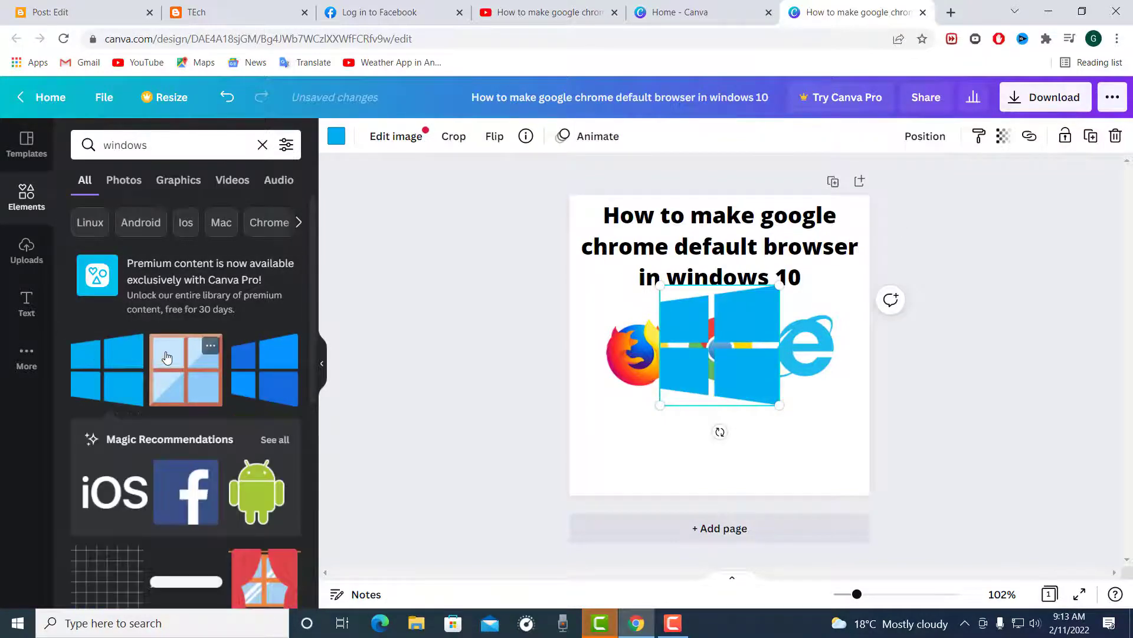
key(Delete)
click(286, 398)
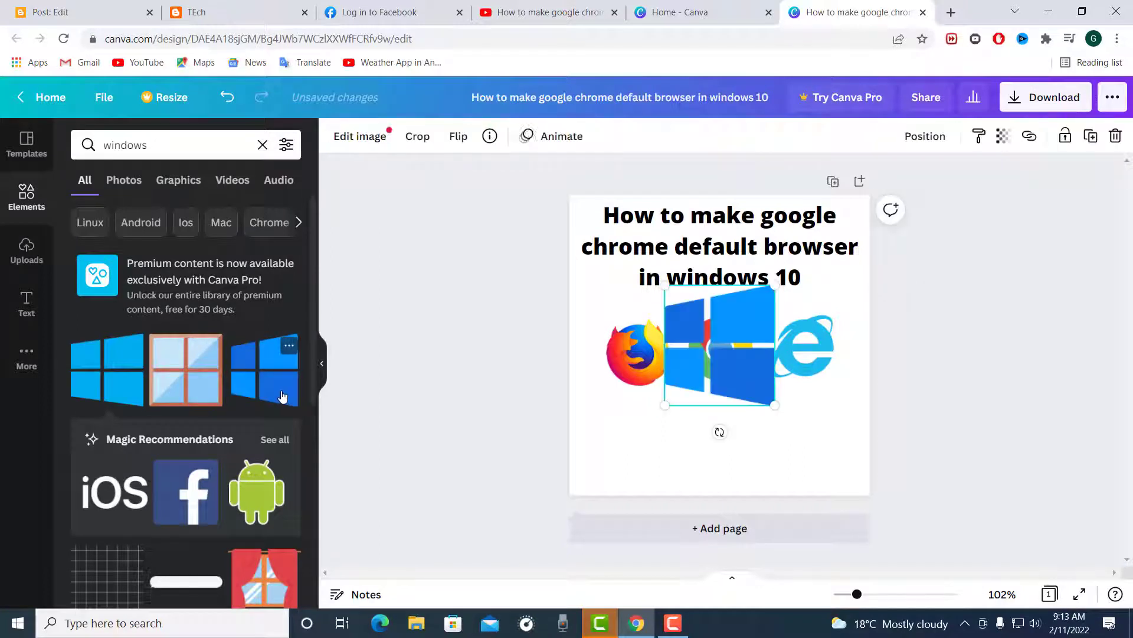
drag(725, 358, 735, 441)
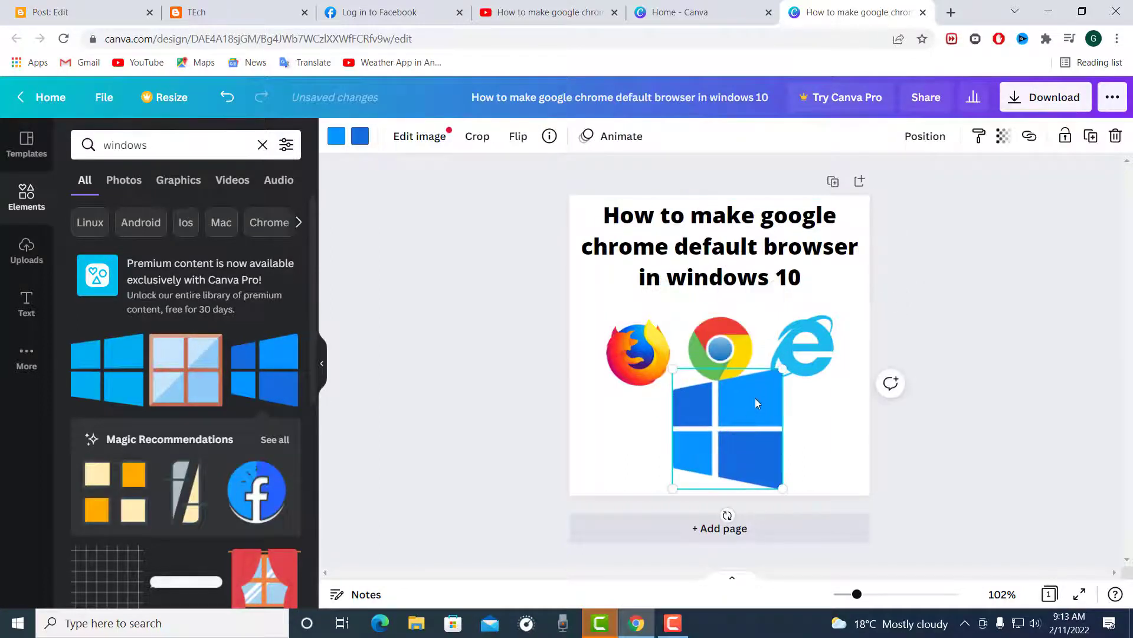
drag(784, 370, 750, 403)
drag(711, 440, 718, 436)
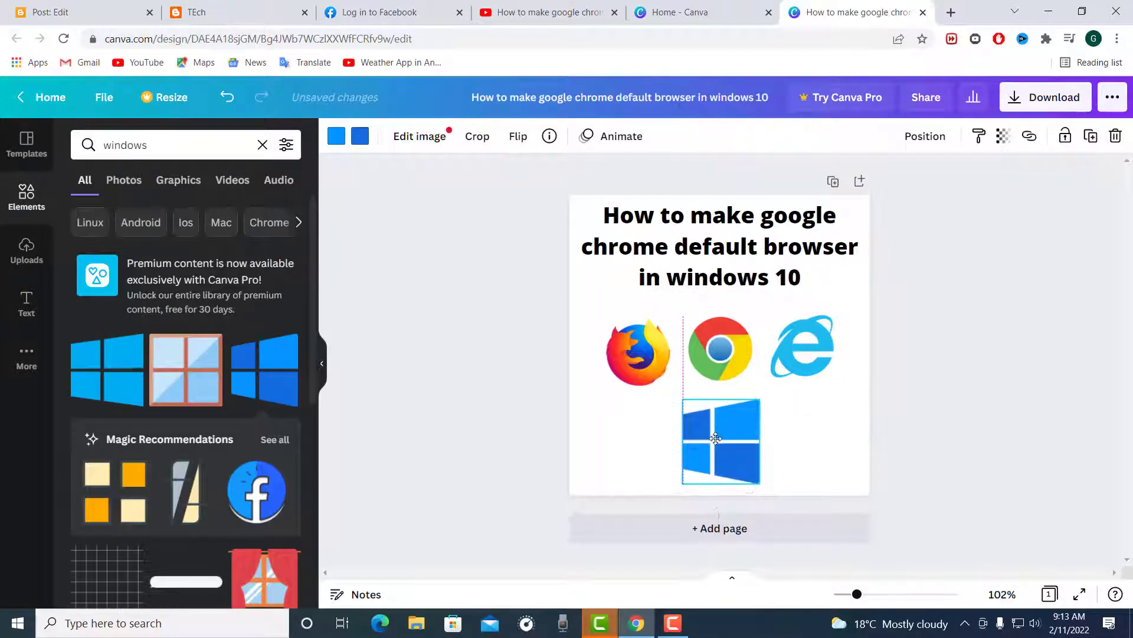
click(809, 443)
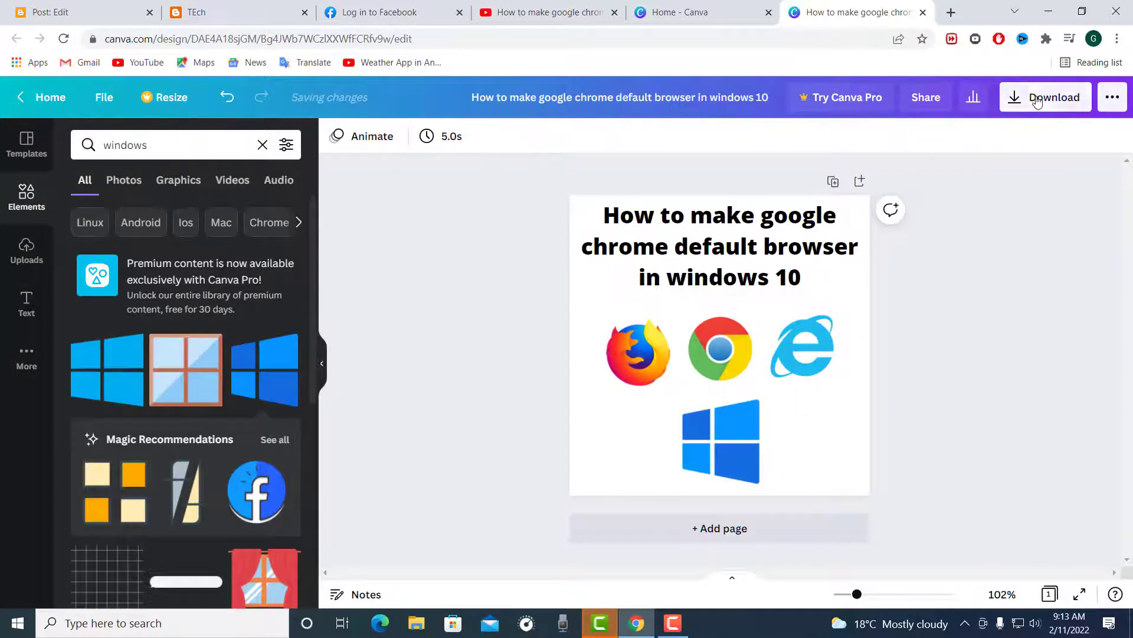
Step: Download the finished browser design as a PNG image
click(1042, 98)
click(1019, 382)
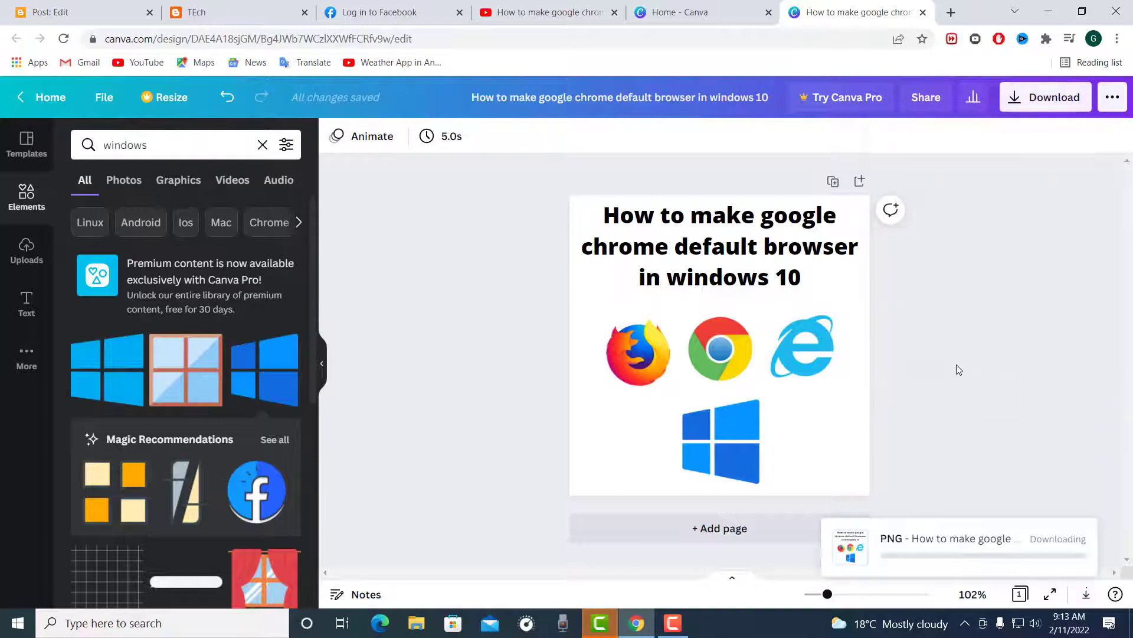
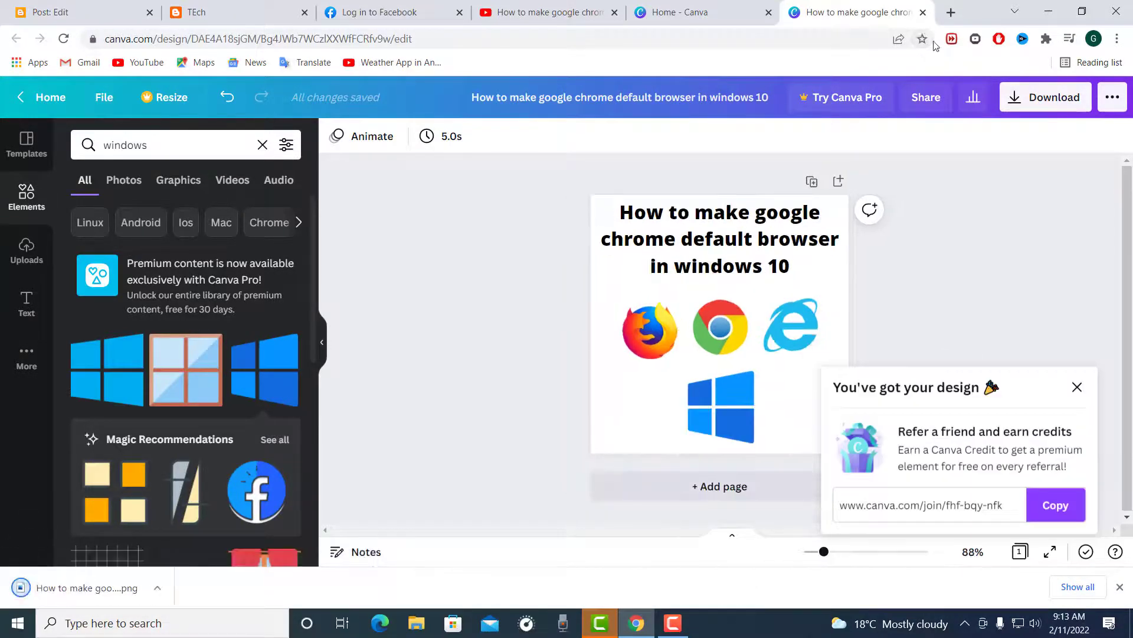
Step: Return to the Blogger post and insert "How to make google chrome default browser in windows 10.png" from Downloads between the heading and YOUTUBE link
click(167, 7)
click(101, 11)
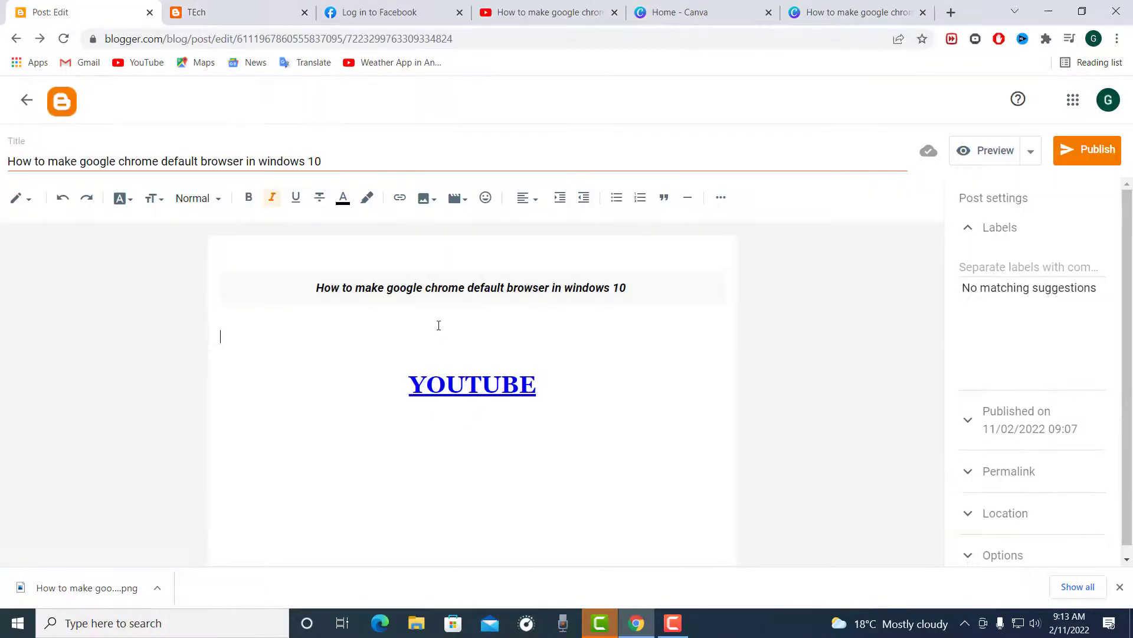
click(425, 198)
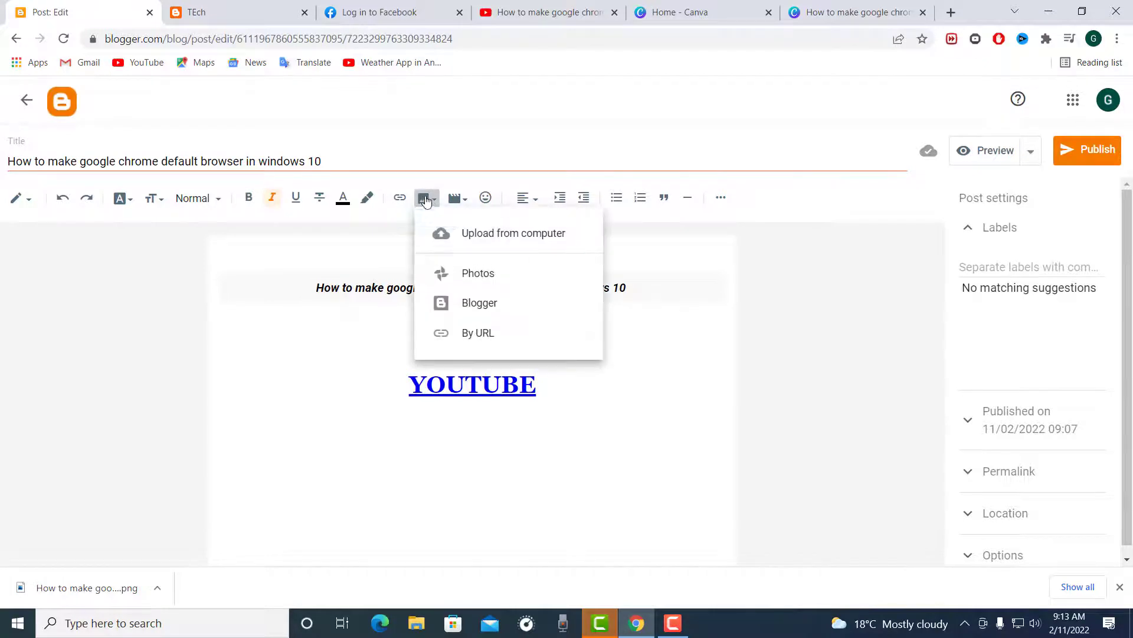
click(470, 234)
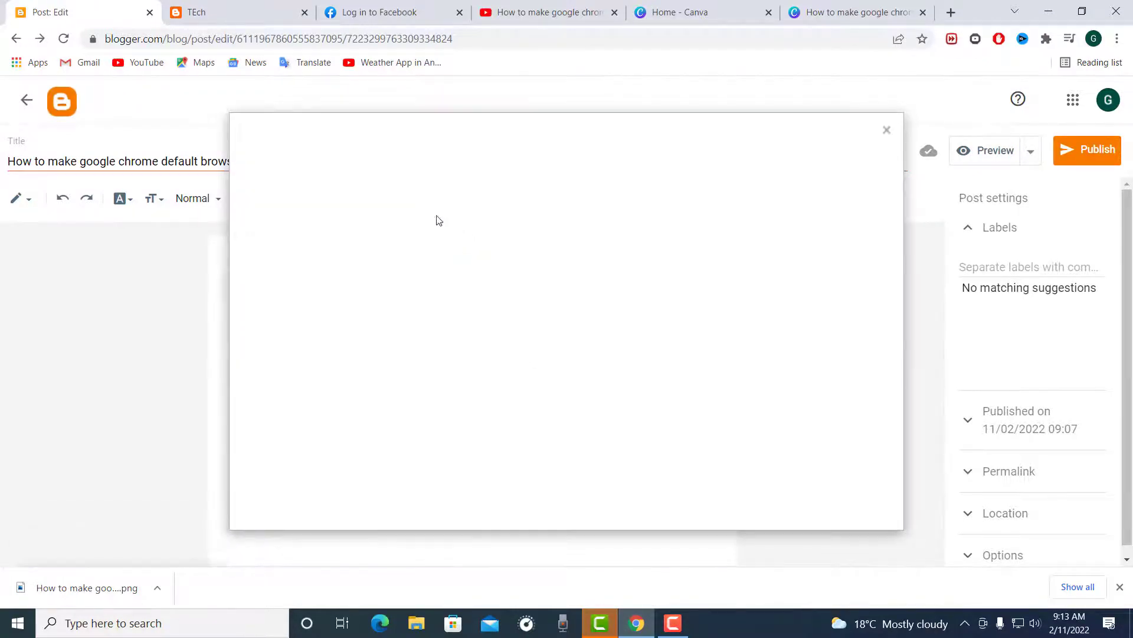
click(275, 211)
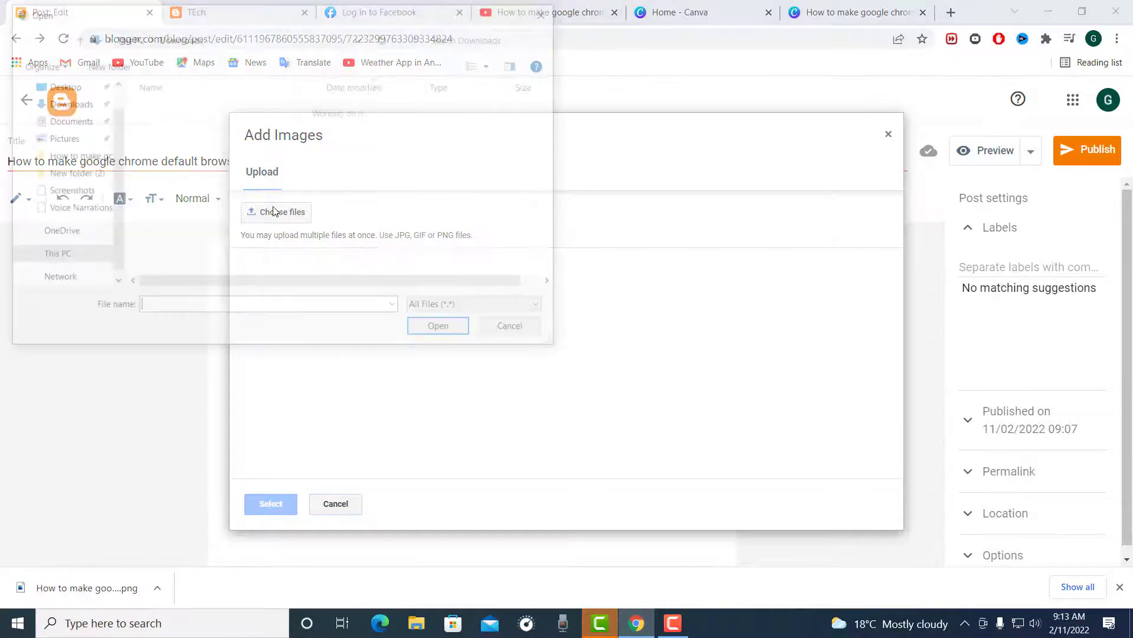
click(198, 126)
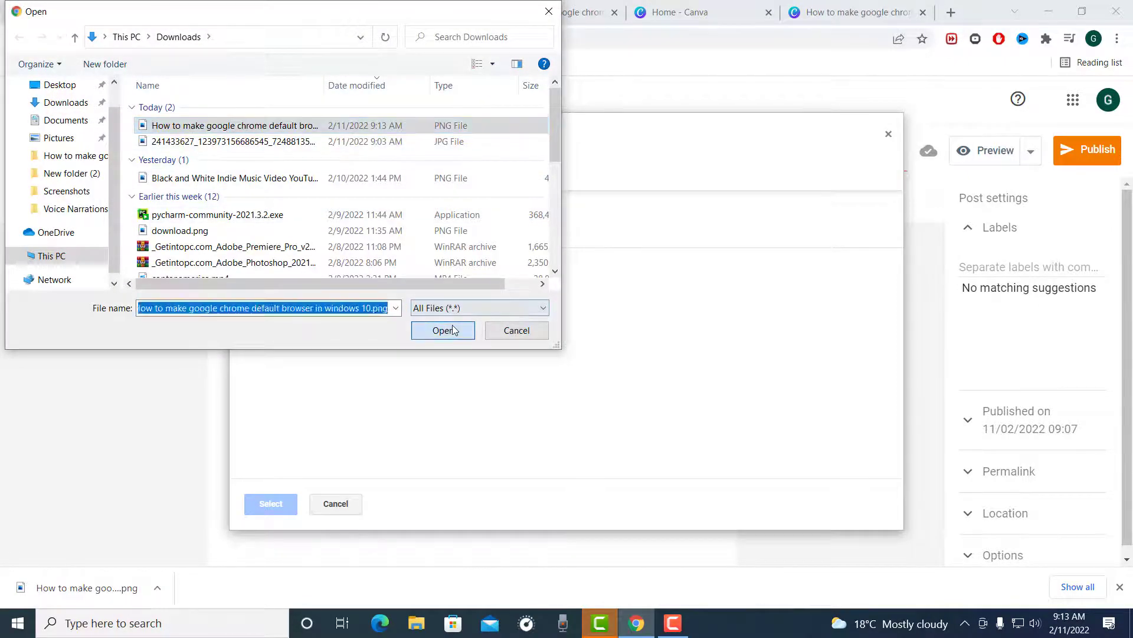
click(453, 329)
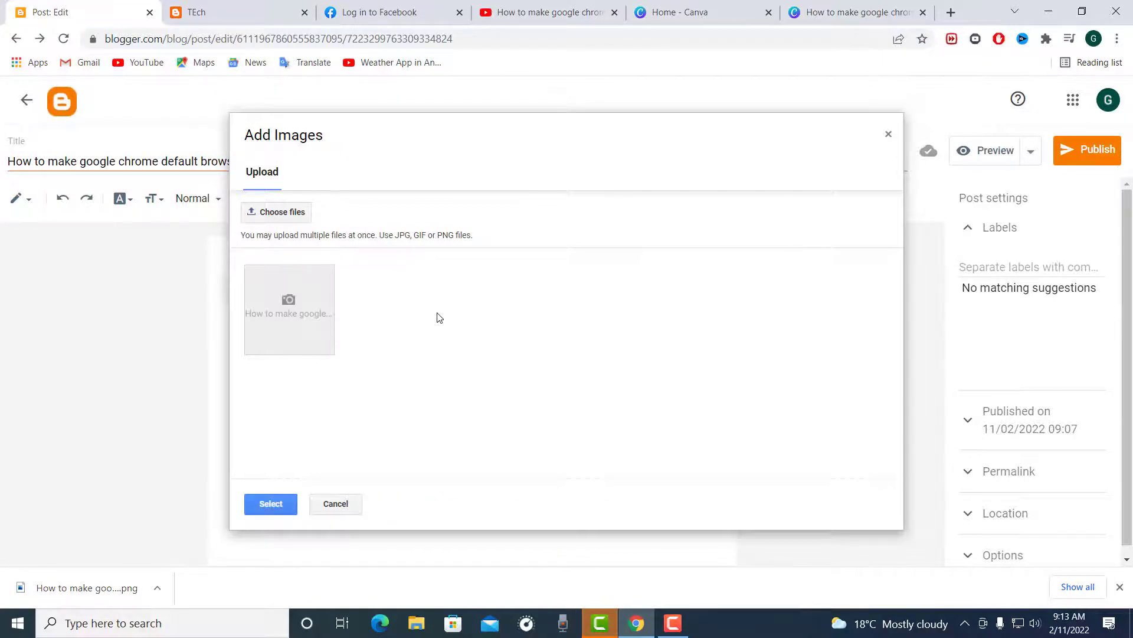
click(265, 505)
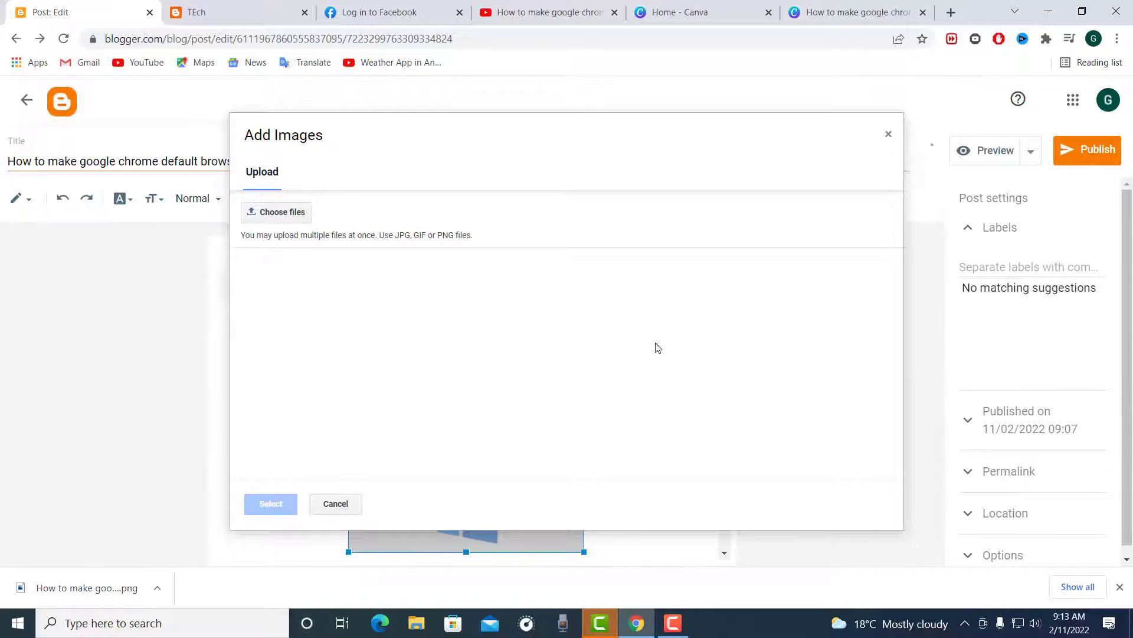
click(890, 137)
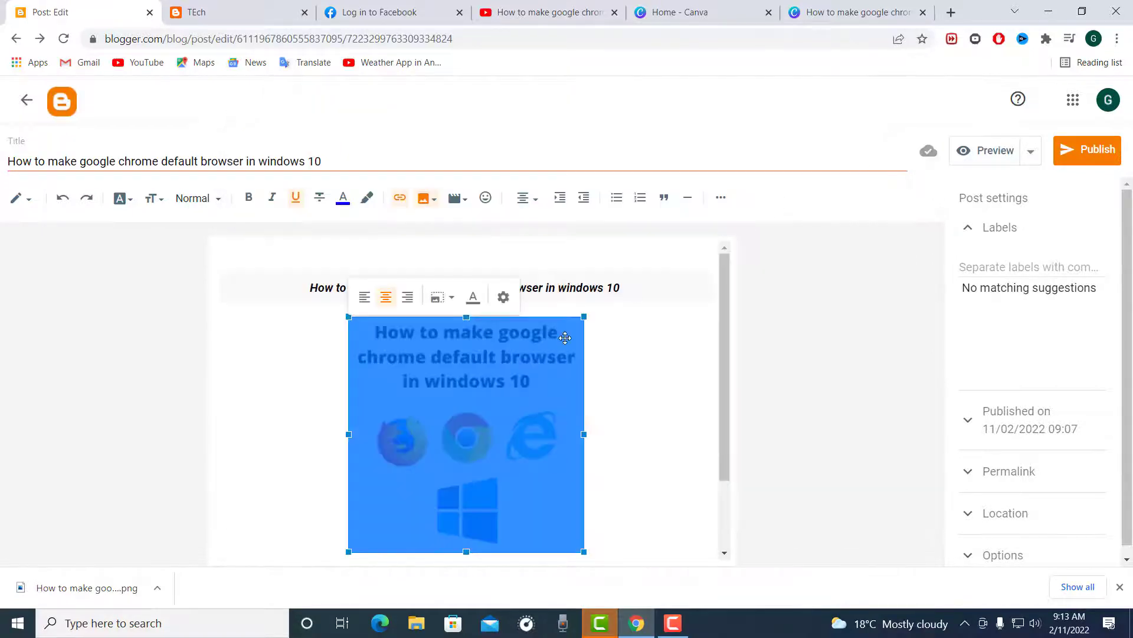
click(626, 425)
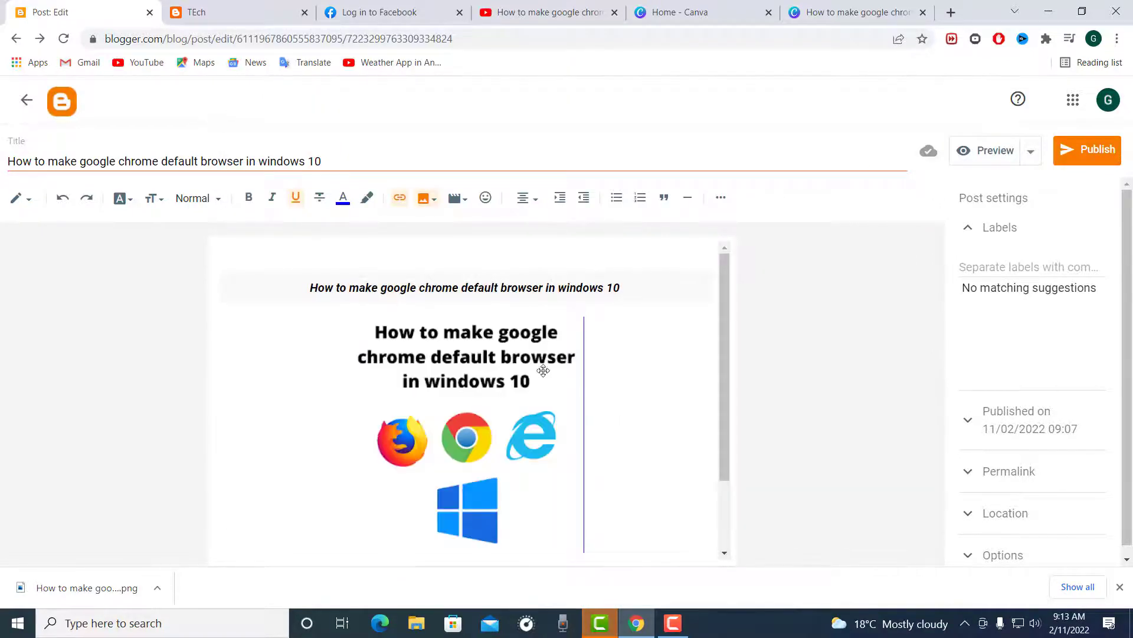
Step: Shrink the inserted browser image slightly in the post body, keeping its proportions
scroll(548, 380, down, 2)
scroll(547, 395, up, 2)
click(583, 323)
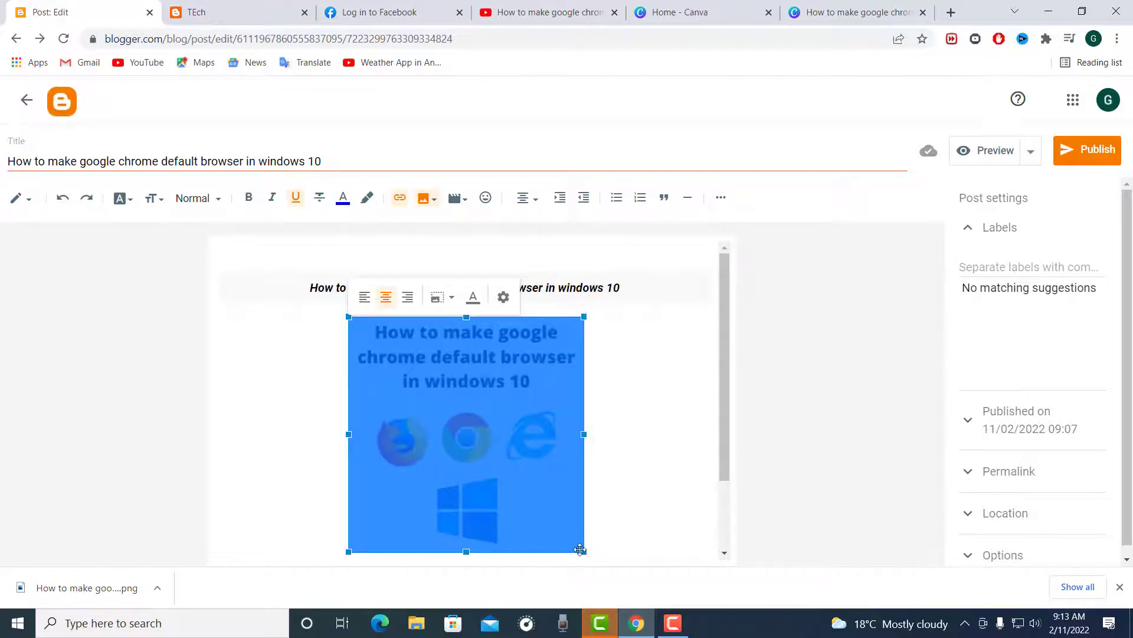
drag(583, 551, 566, 533)
click(653, 423)
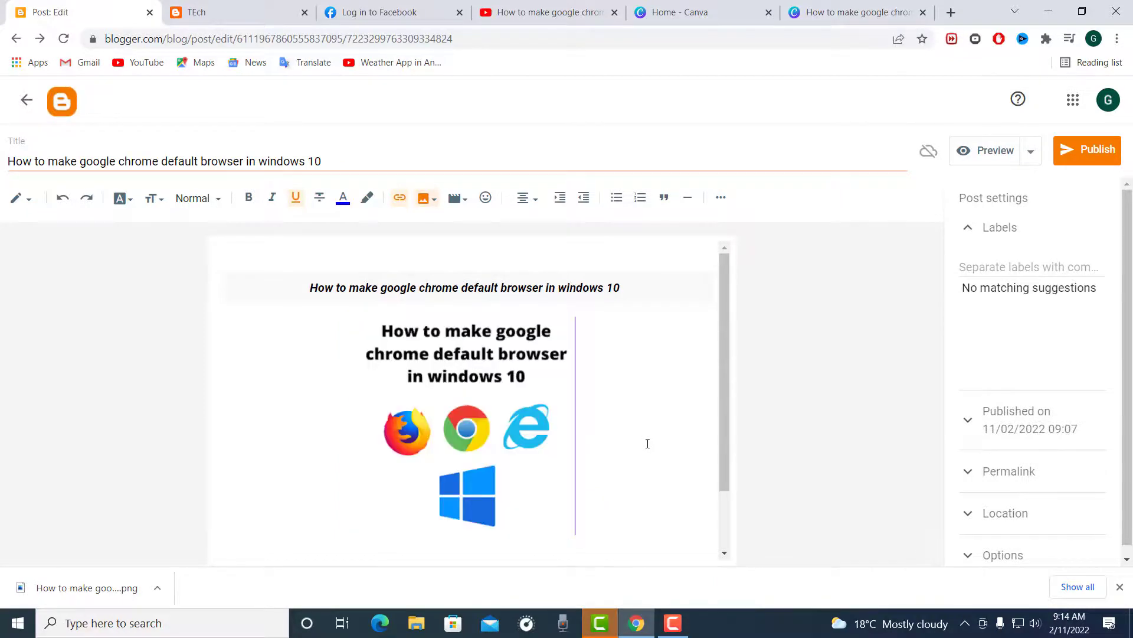
Step: Remove the blank lines between the image and the YOUTUBE link so the link sits directly beneath the image
scroll(520, 508, down, 1)
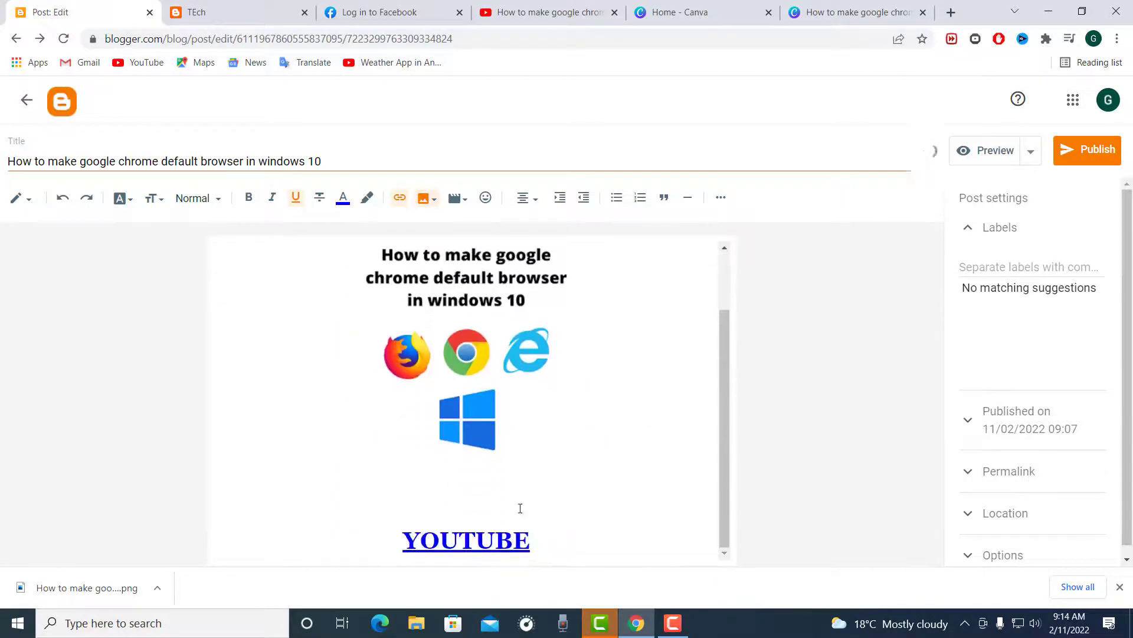
click(403, 542)
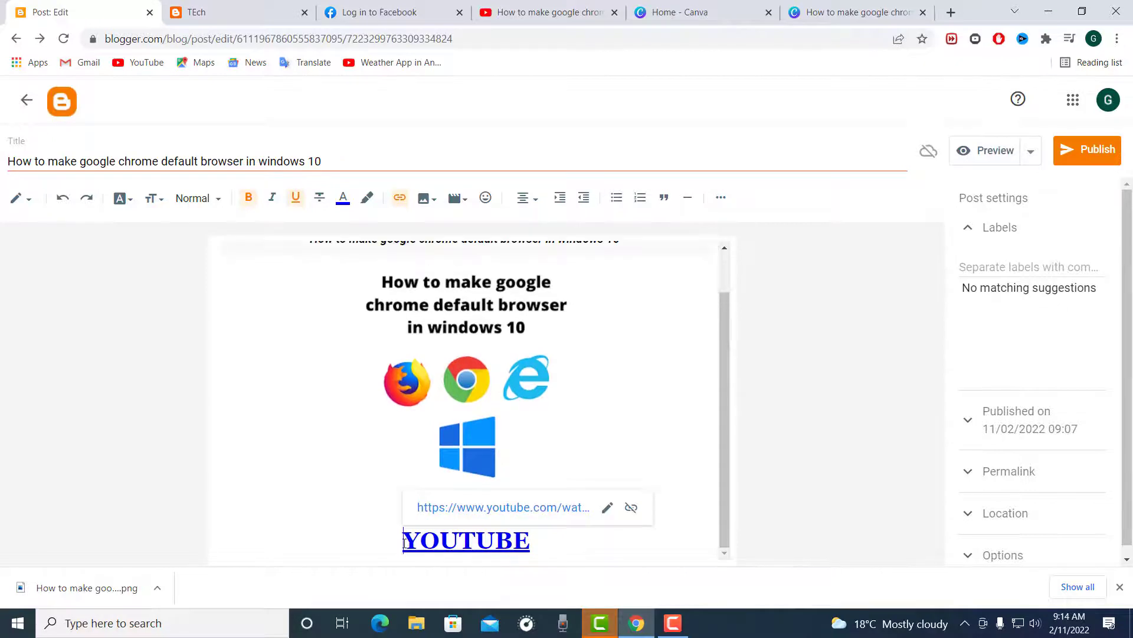
click(291, 517)
scroll(390, 481, up, 1)
scroll(394, 477, down, 1)
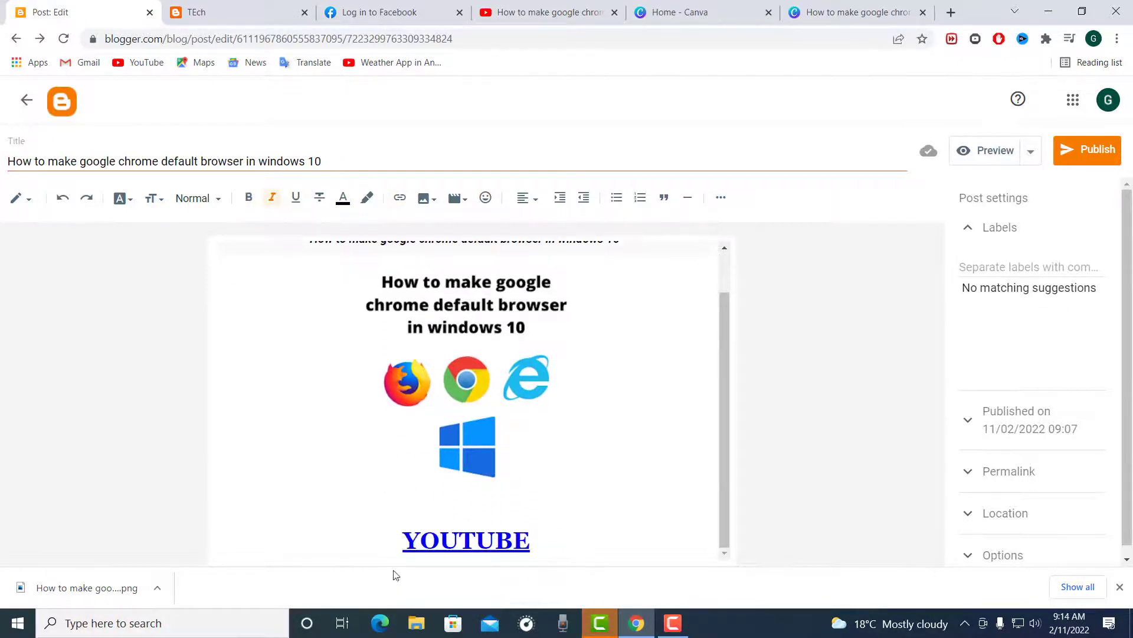
scroll(402, 536, up, 1)
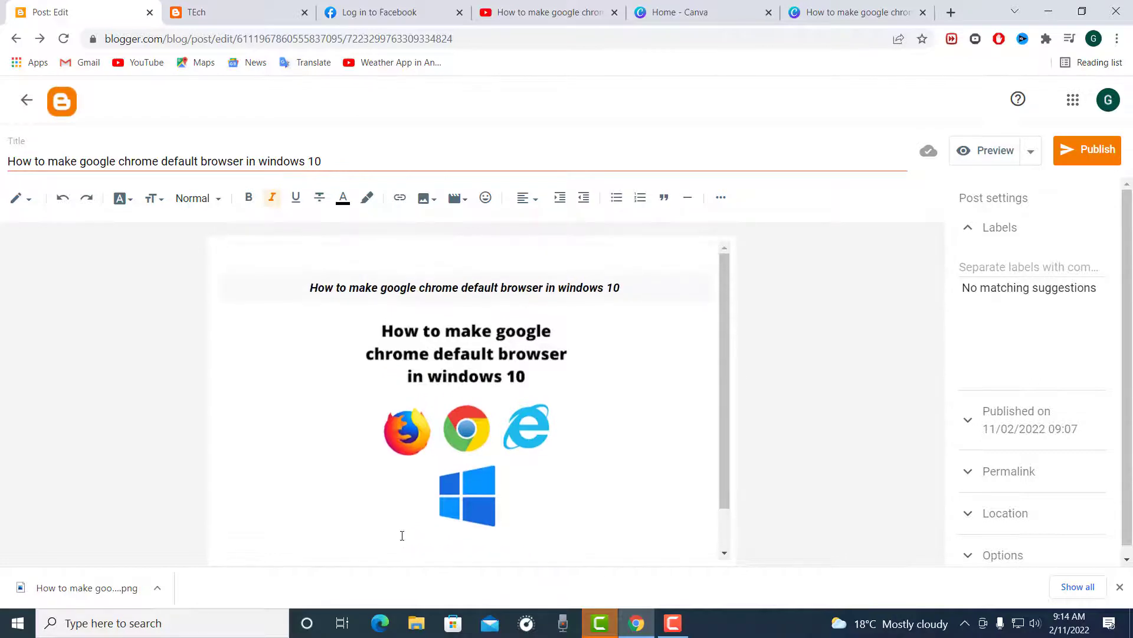
scroll(399, 542, down, 1)
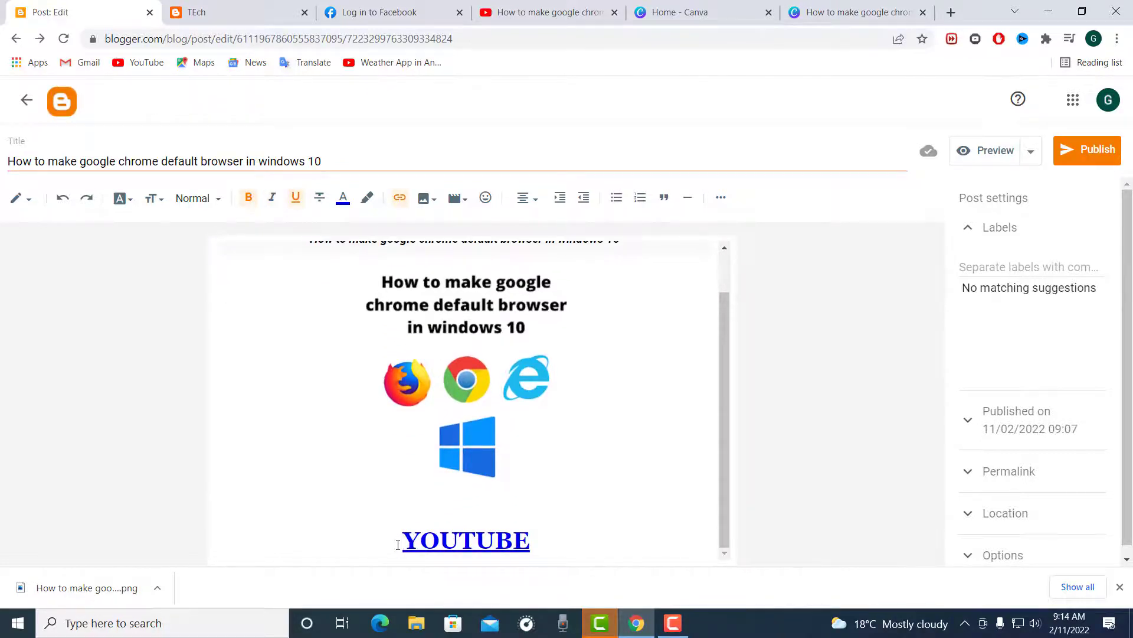
key(BackSpace)
key(BackSpace)
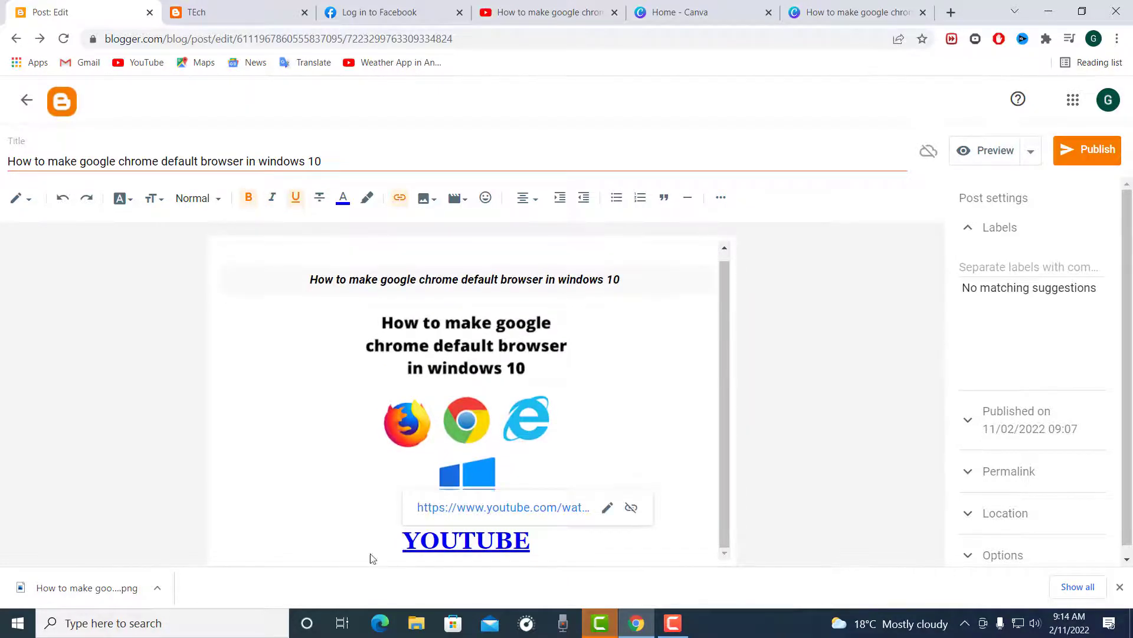
click(339, 437)
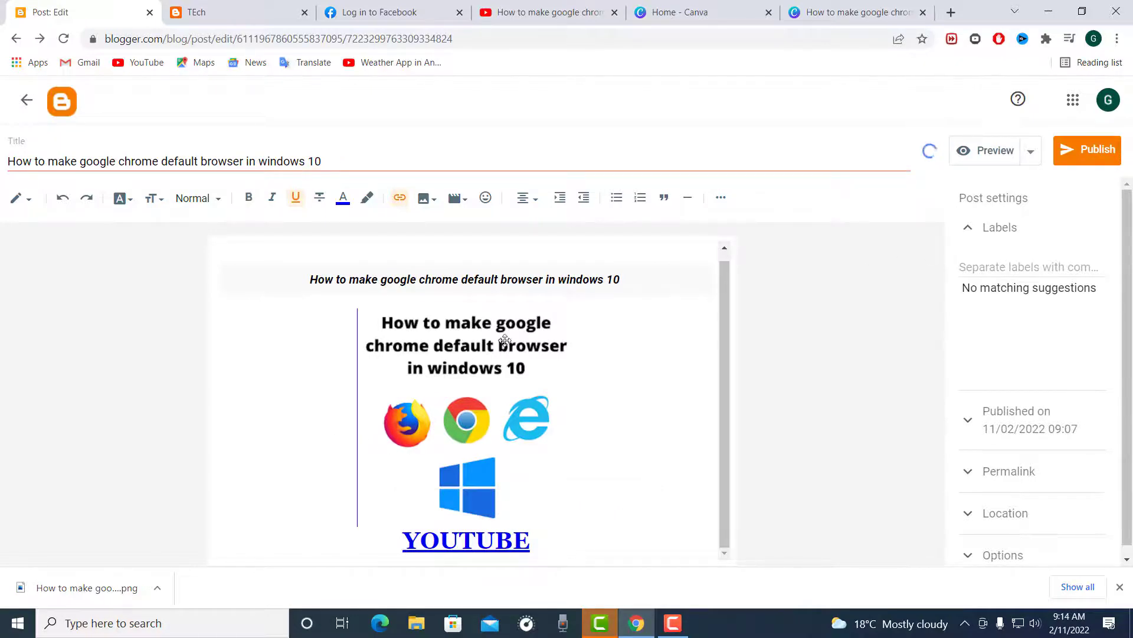
Step: Colour the italic heading line above the image bright red
triple_click(464, 277)
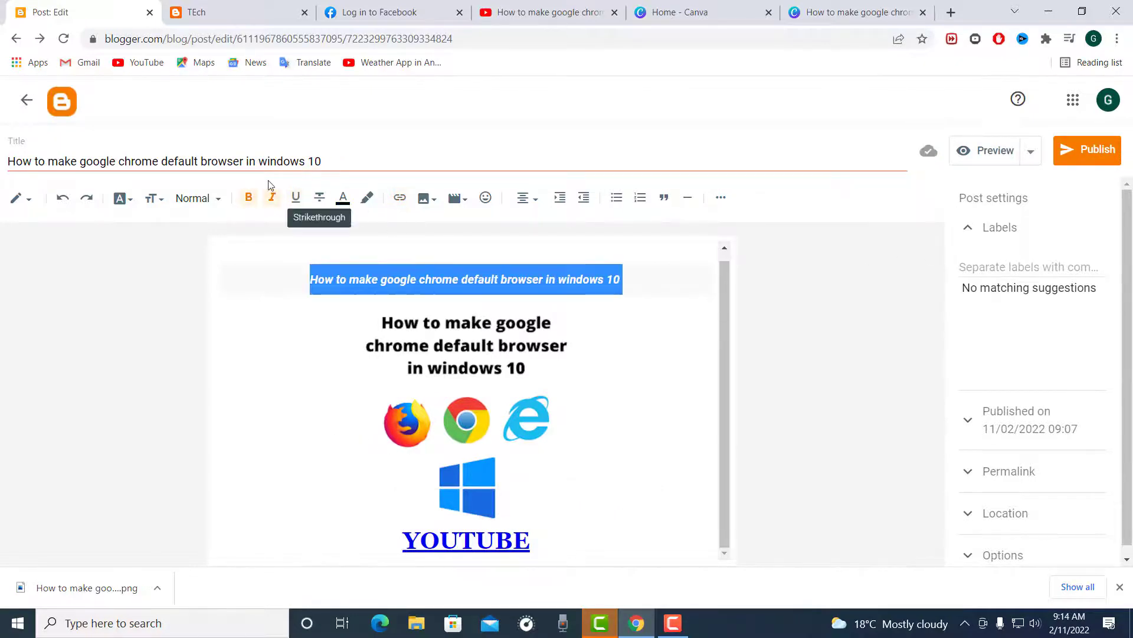
click(344, 199)
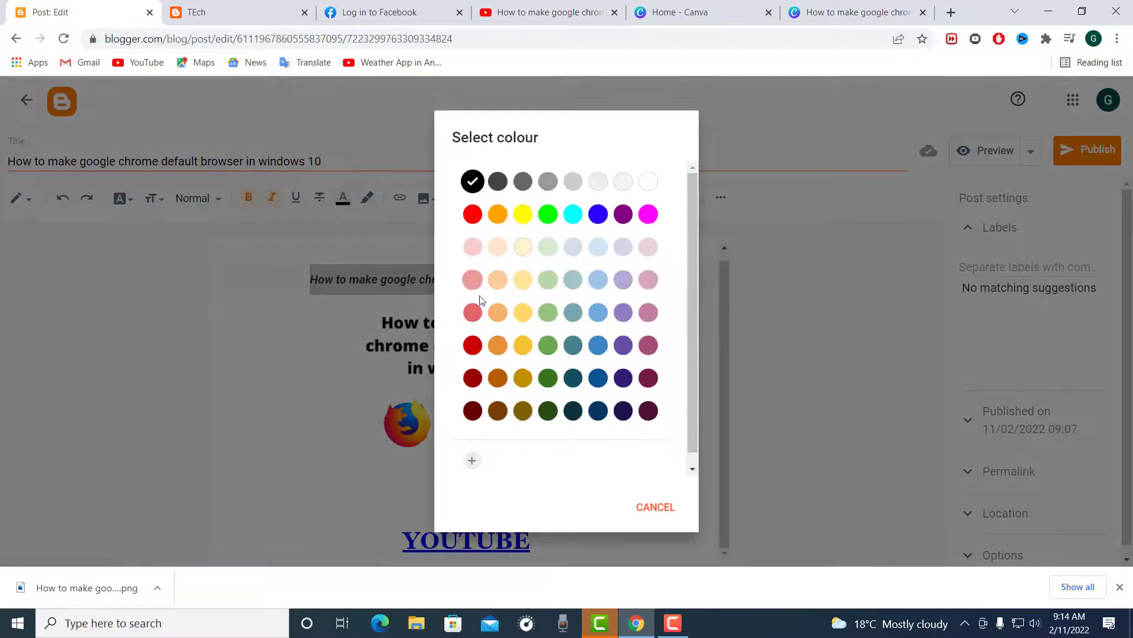
click(471, 214)
click(271, 410)
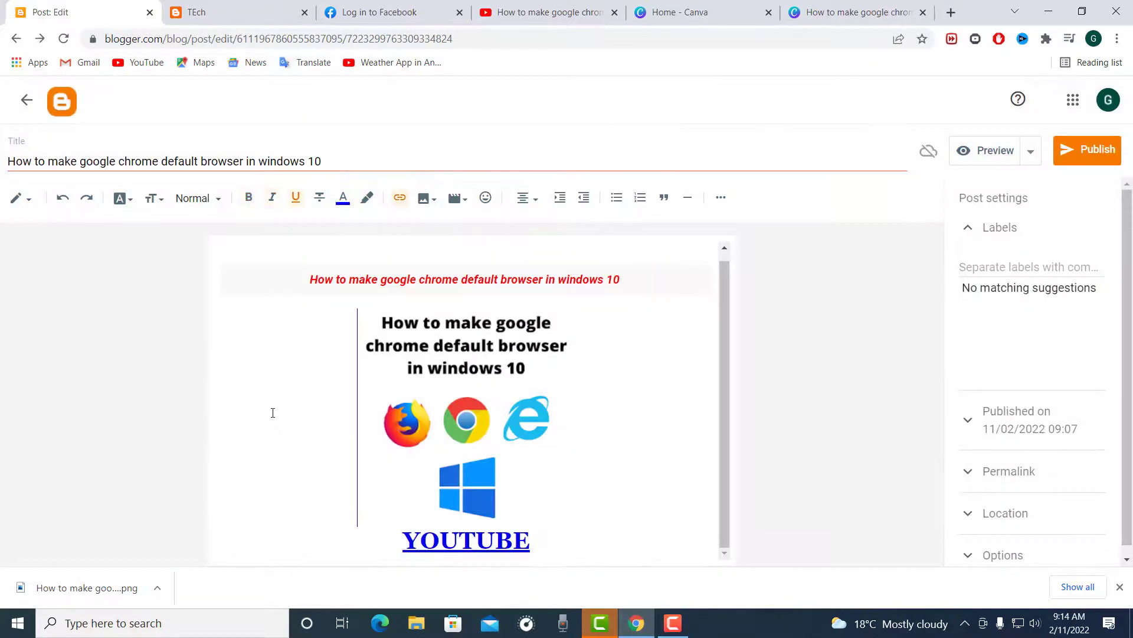
Step: Publish the post and check how it appears on the live TEch blog's home page
click(1088, 151)
click(625, 357)
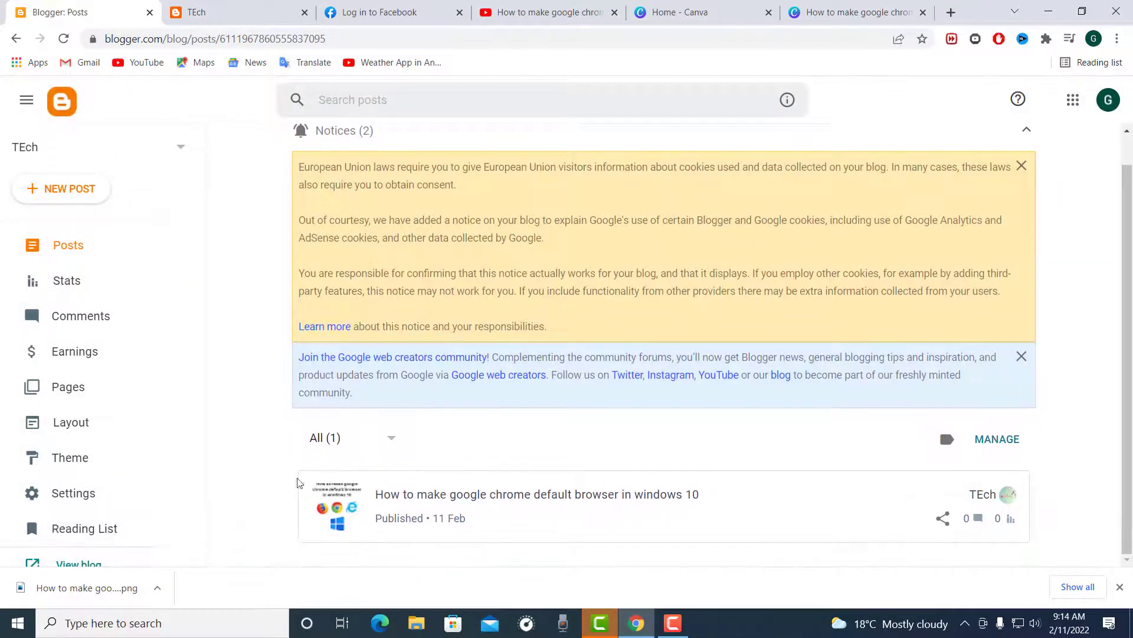
click(405, 13)
click(277, 8)
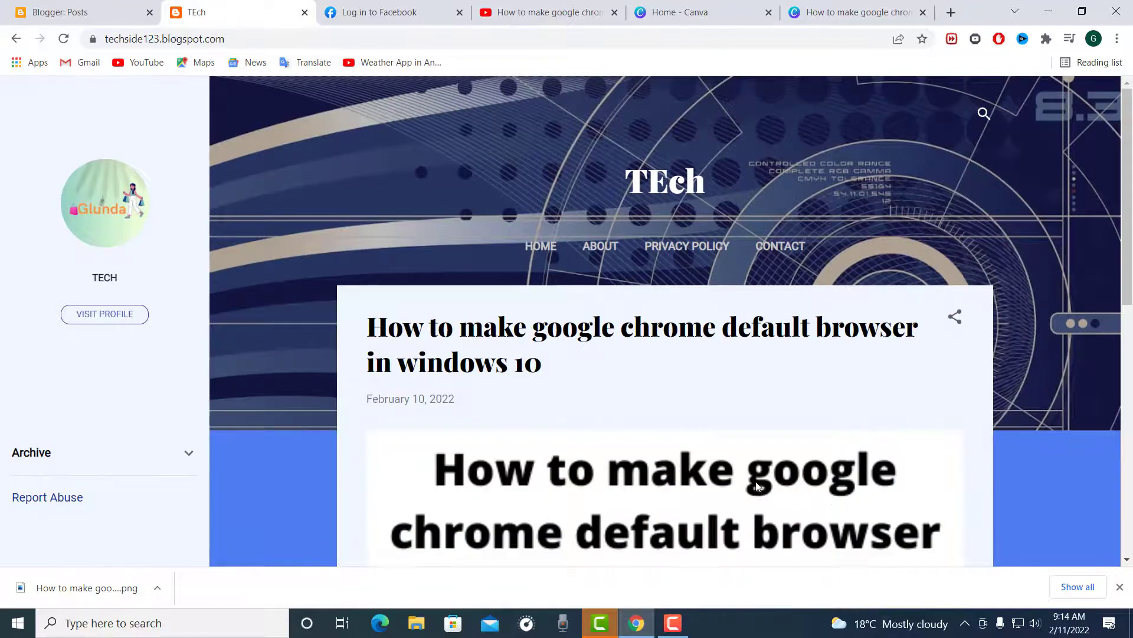
scroll(566, 391, down, 6)
scroll(487, 350, up, 6)
scroll(561, 296, down, 9)
scroll(563, 342, up, 6)
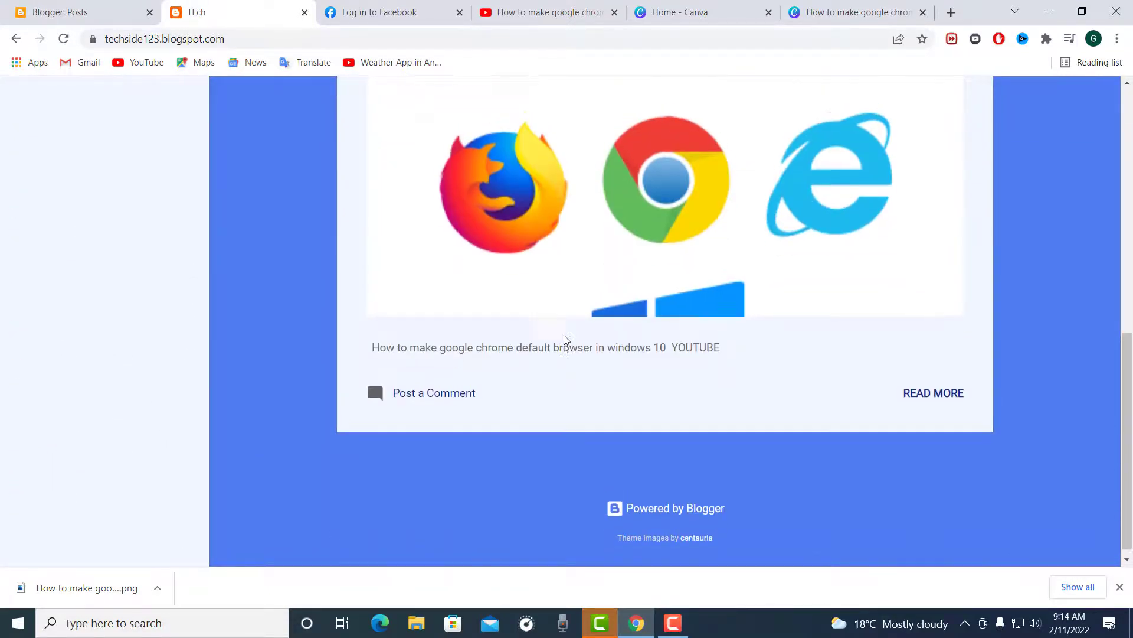
scroll(569, 348, up, 3)
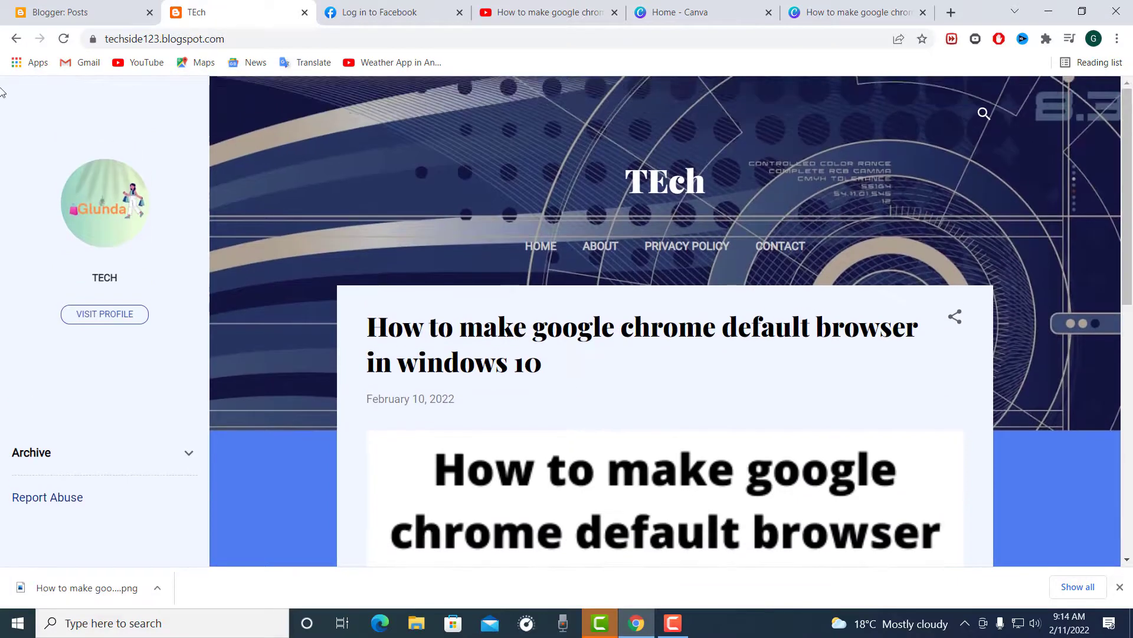
Step: Open the blog's settings in Blogger and examine the basic, privacy, publishing, HTTPS, permissions, posts, comments and email sections
click(66, 21)
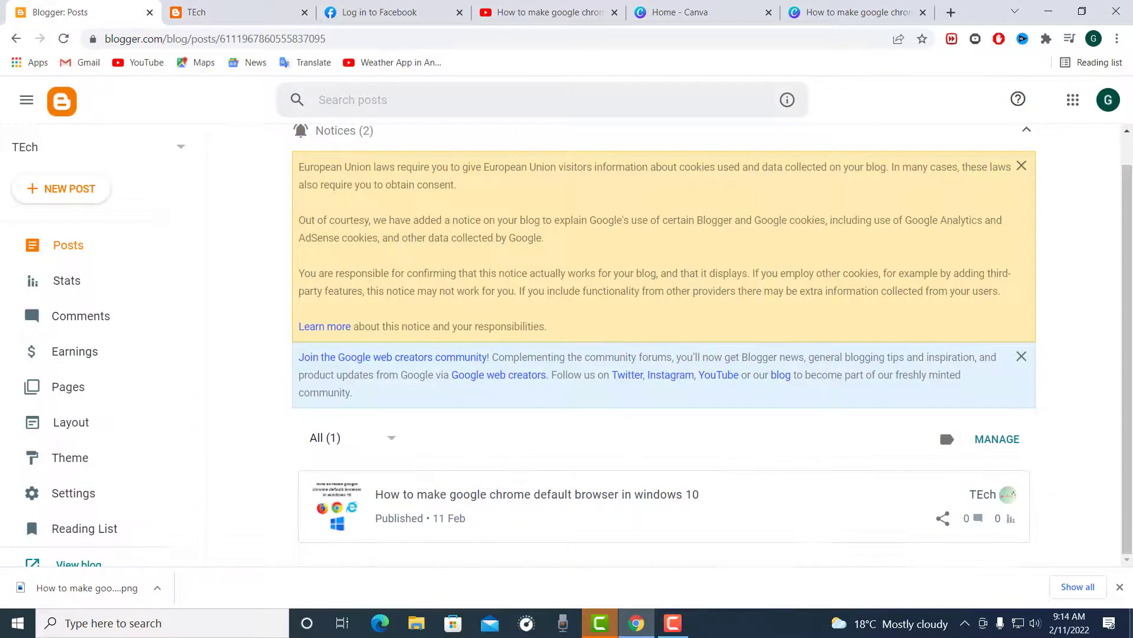
click(65, 492)
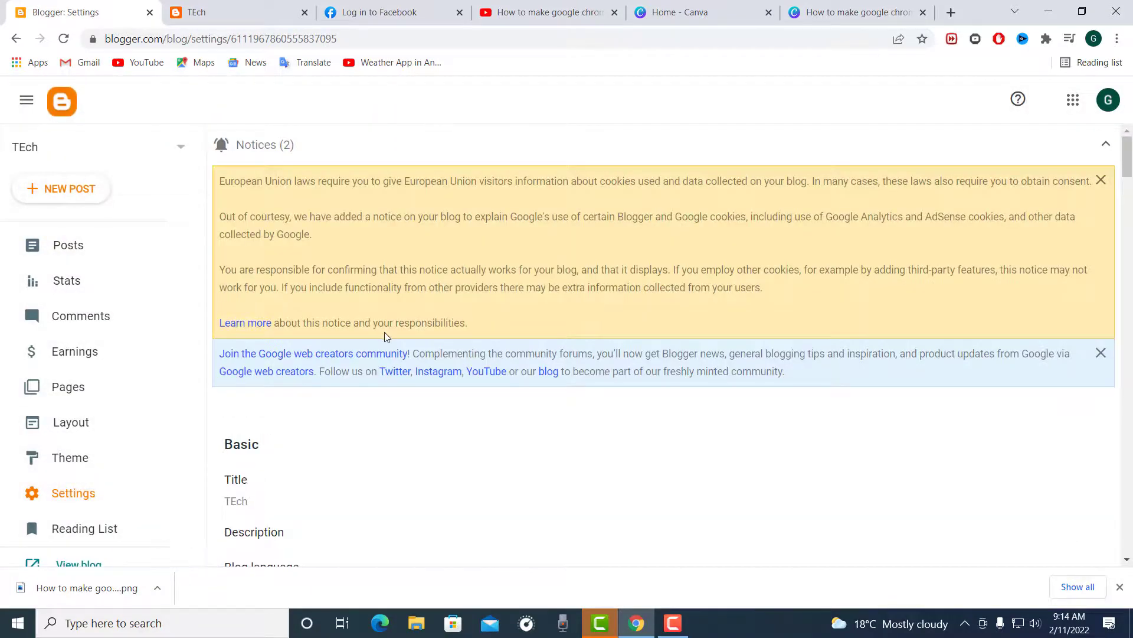
scroll(280, 228, down, 5)
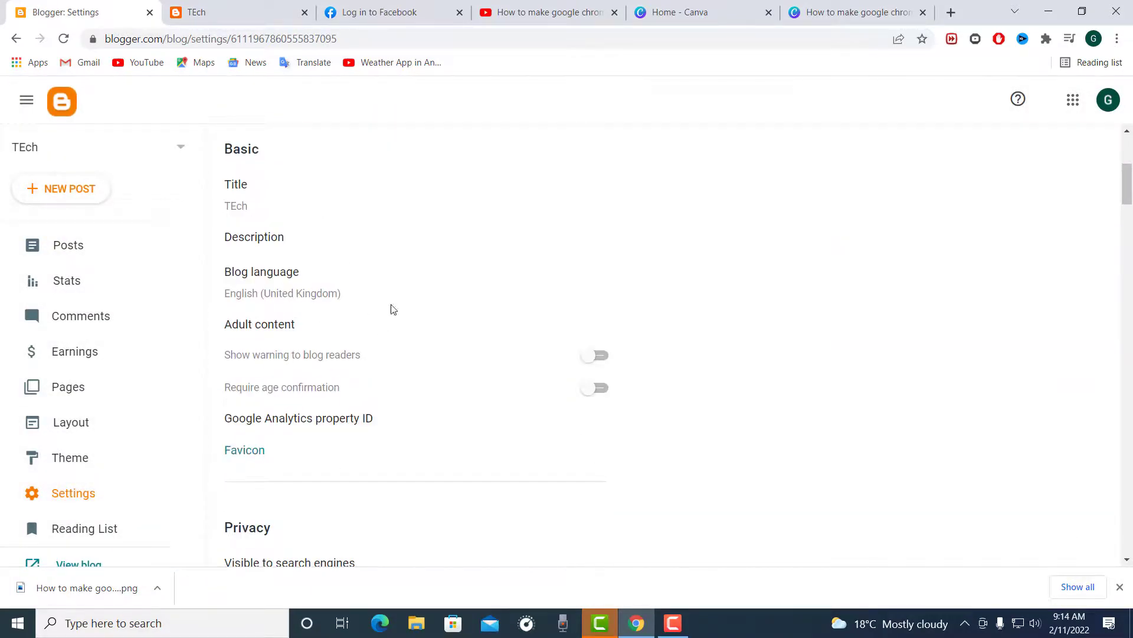
scroll(314, 341, down, 3)
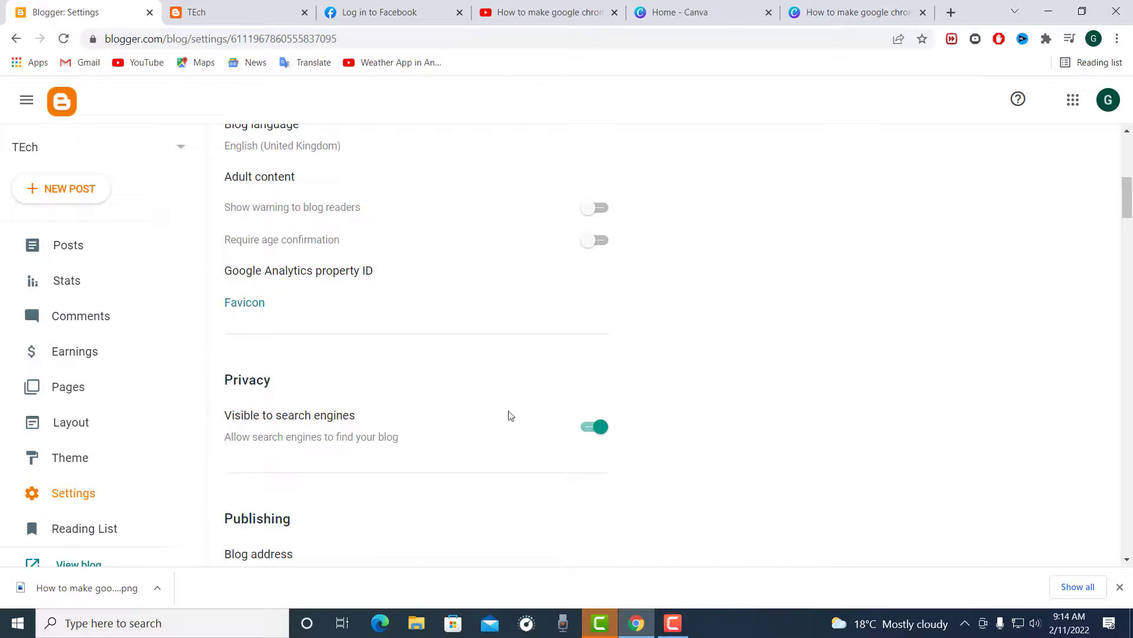
scroll(250, 357, down, 4)
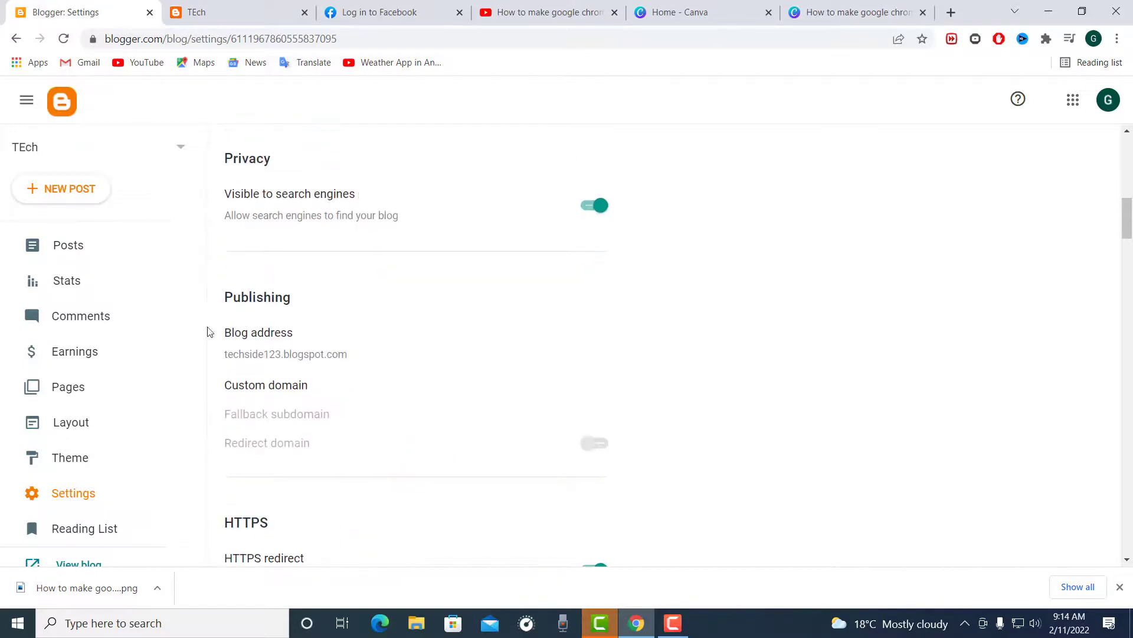
scroll(261, 410, down, 8)
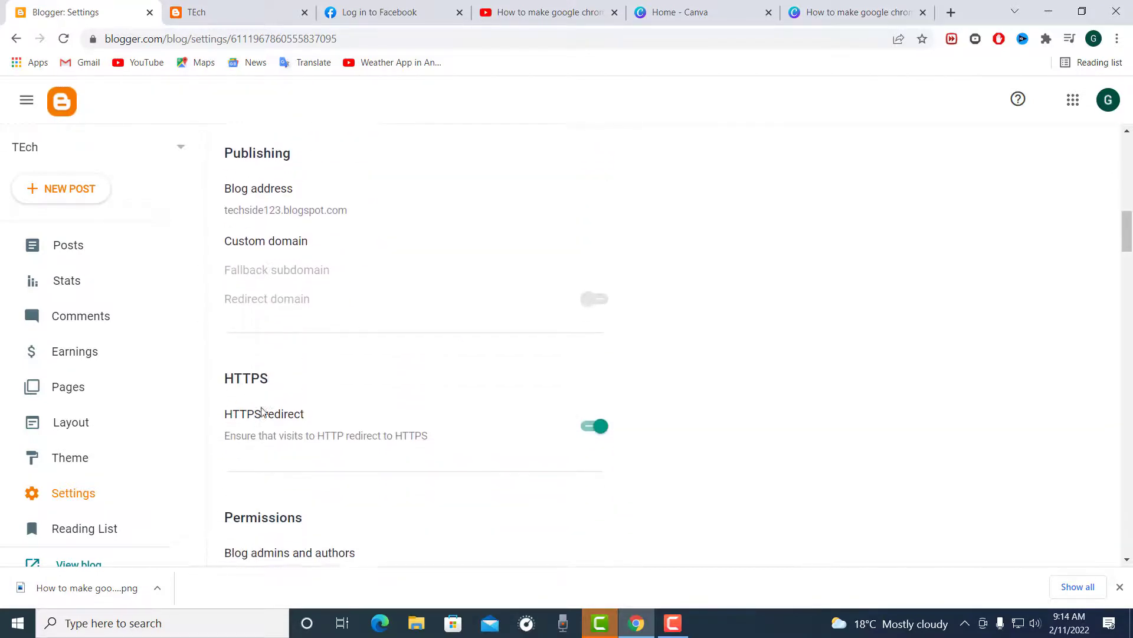
scroll(276, 414, down, 10)
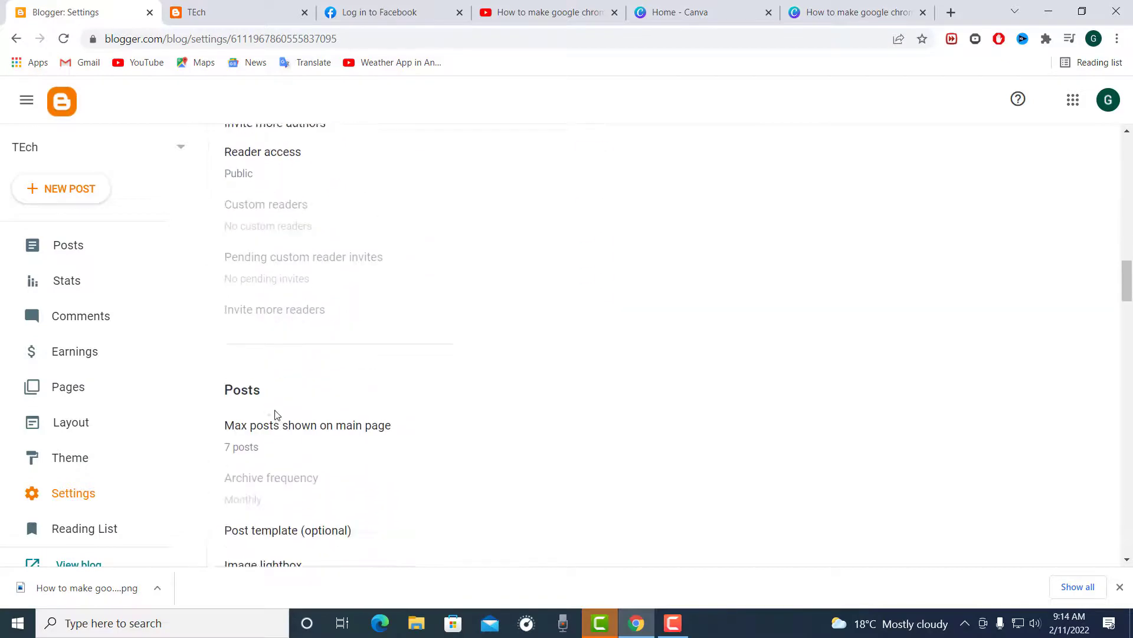
scroll(276, 415, down, 1)
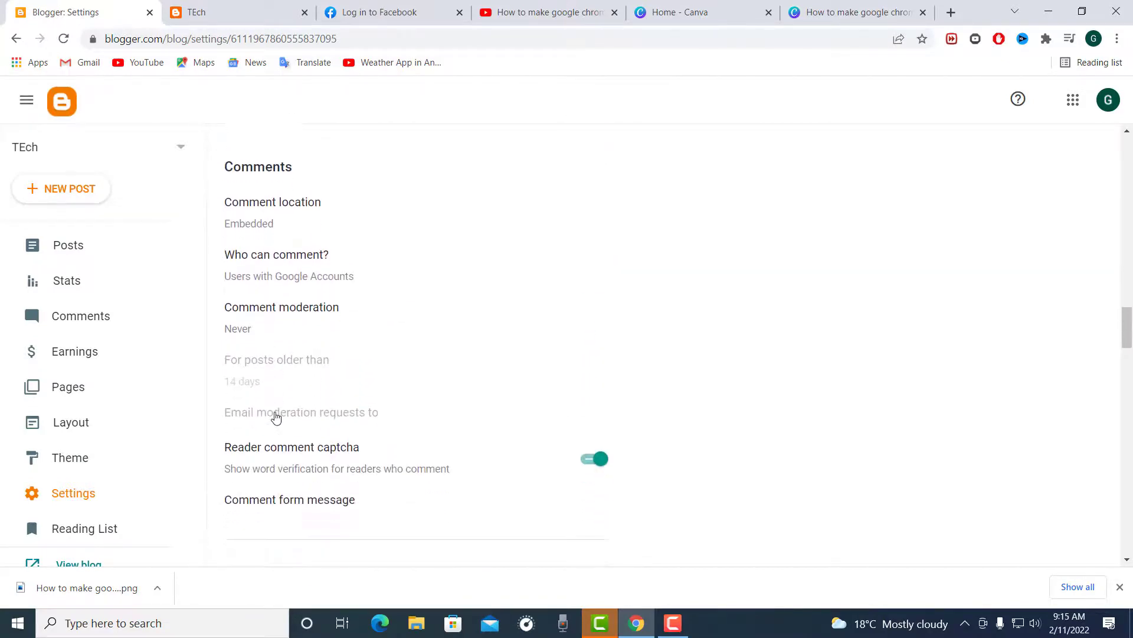
scroll(275, 416, down, 5)
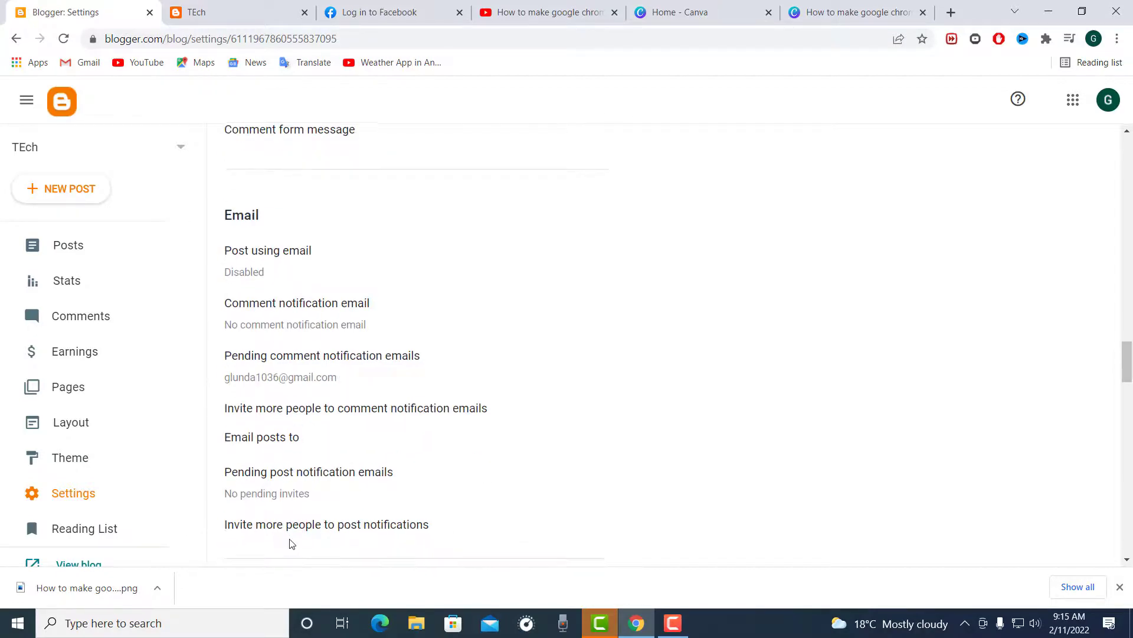
scroll(288, 514, down, 7)
scroll(289, 529, down, 3)
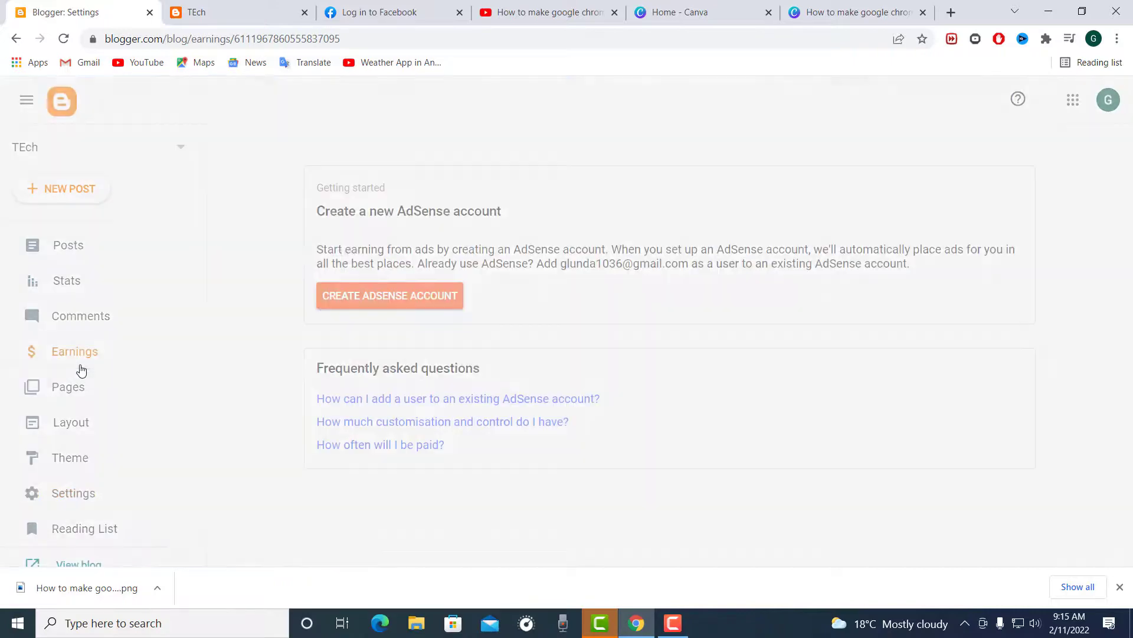
Step: Examine the Earnings page's section on creating a new AdSense account
scroll(632, 414, down, 2)
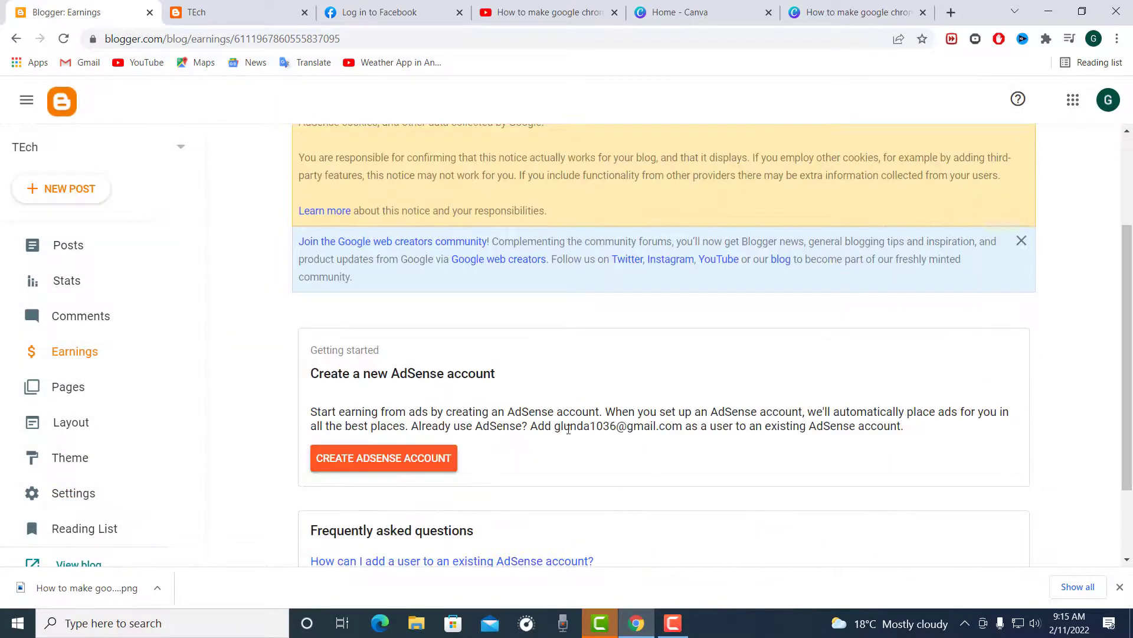
drag(510, 374, 306, 364)
click(570, 344)
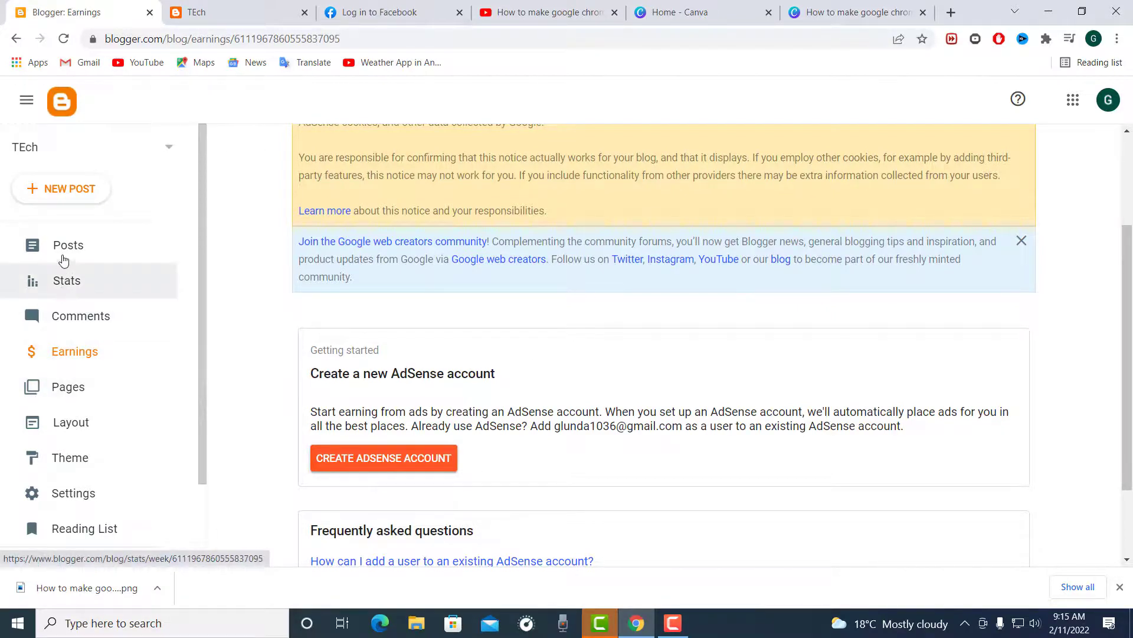
Step: Review the blog's statistics and its comments overview
click(68, 283)
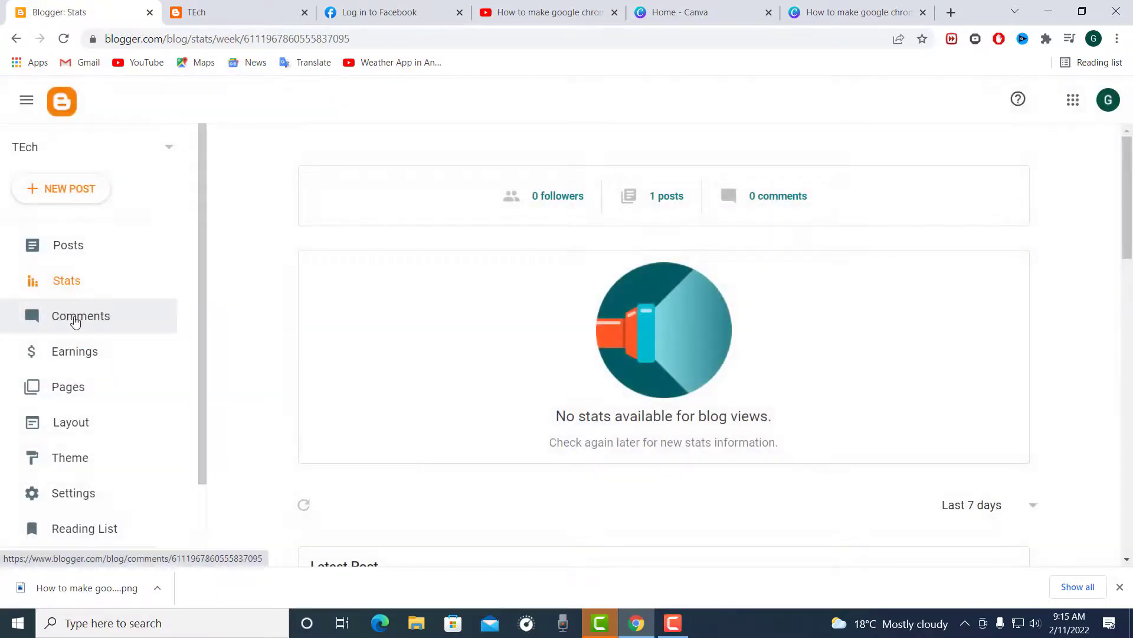
scroll(585, 371, down, 2)
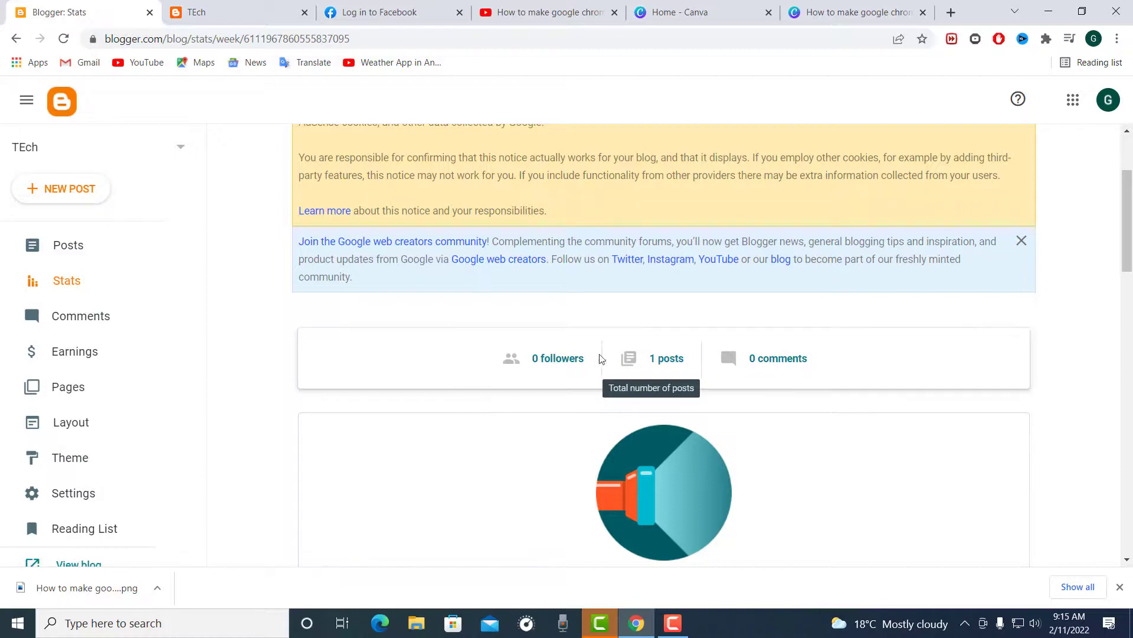
click(30, 318)
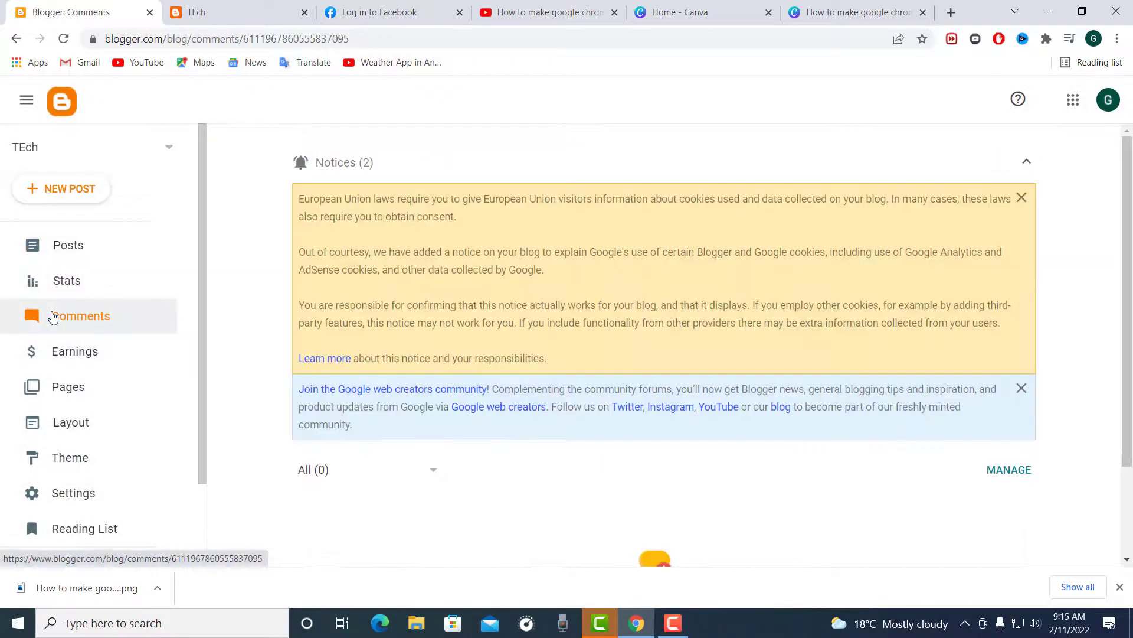
scroll(461, 325, down, 2)
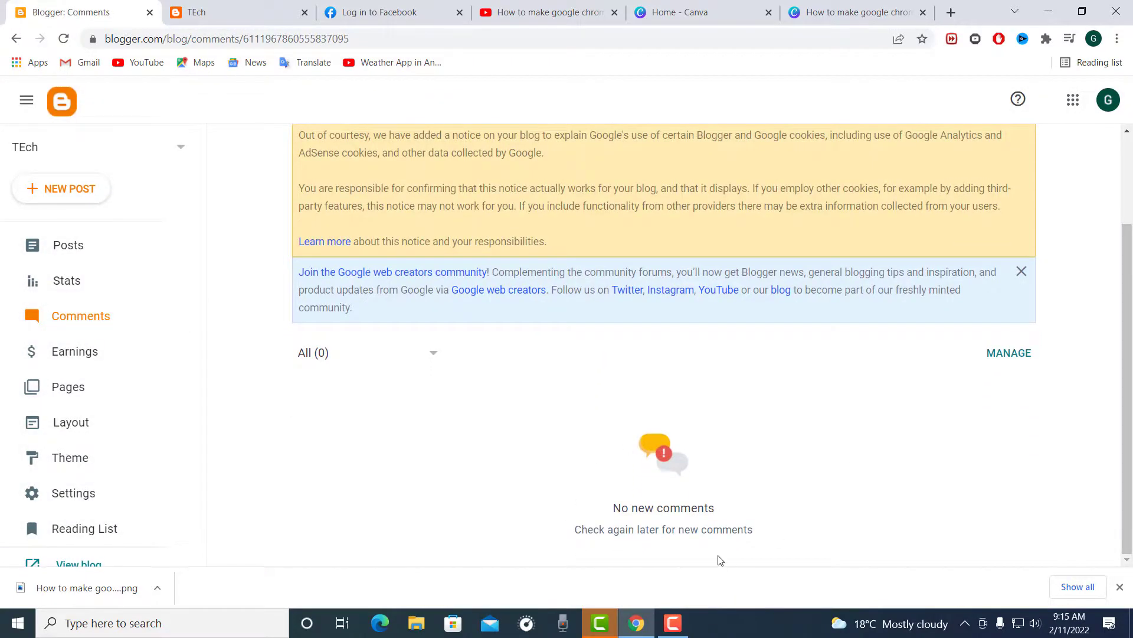
scroll(51, 514, down, 1)
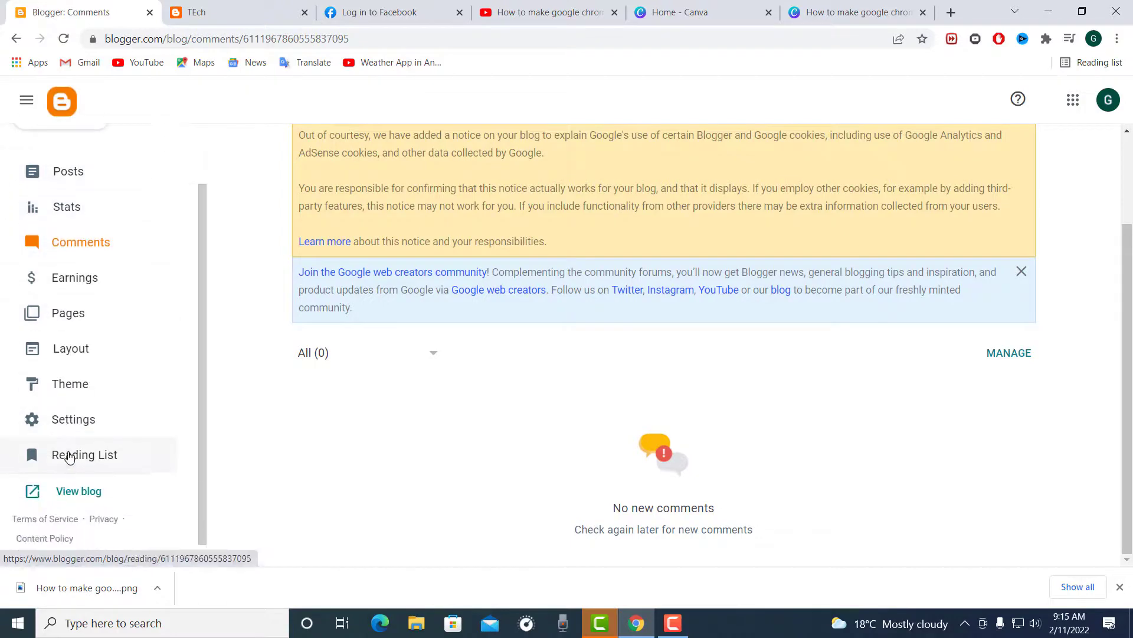
Step: Open the blog's Reading List and look through the Blogger Buzz articles
click(70, 456)
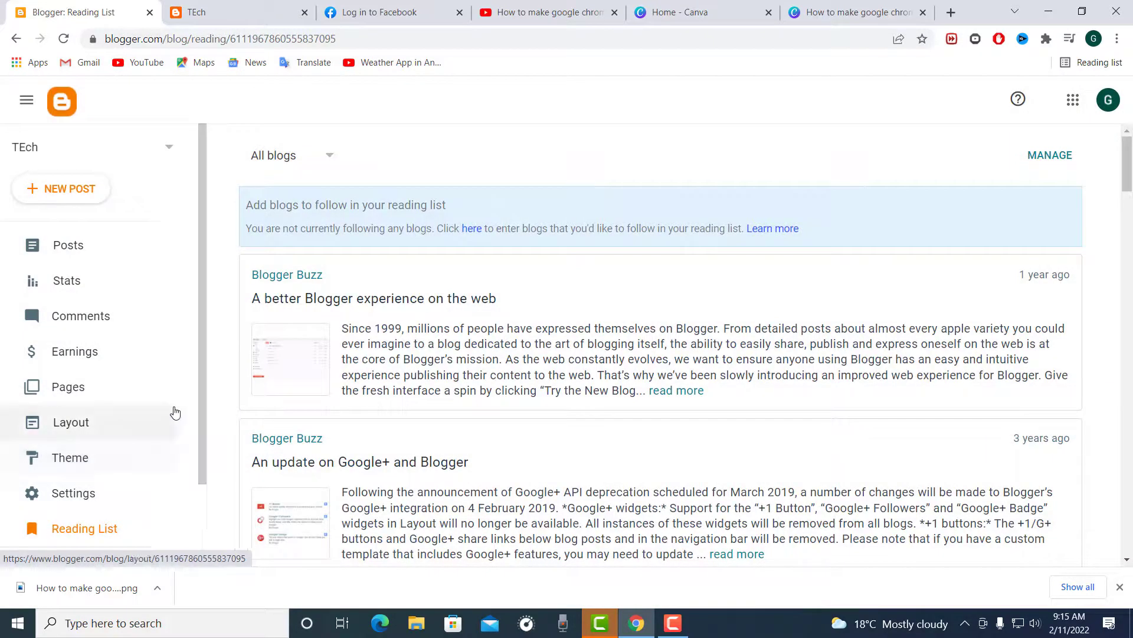
scroll(465, 316, down, 5)
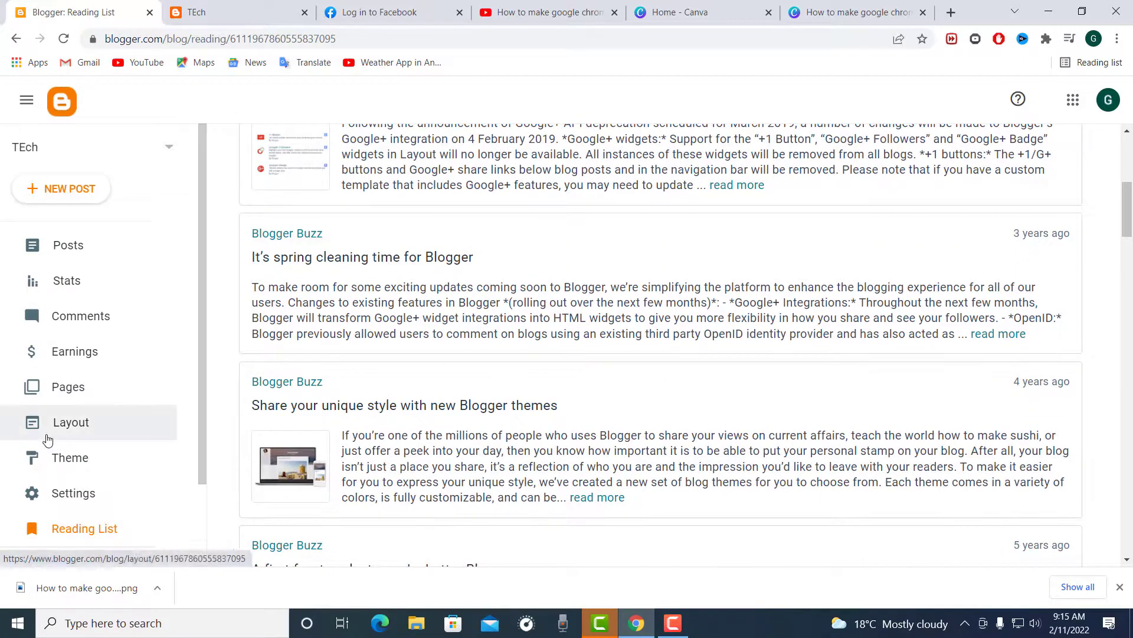
scroll(51, 464, down, 2)
Step: View the live TEch blog, look over the published post and expand the Archive list beside it
click(83, 466)
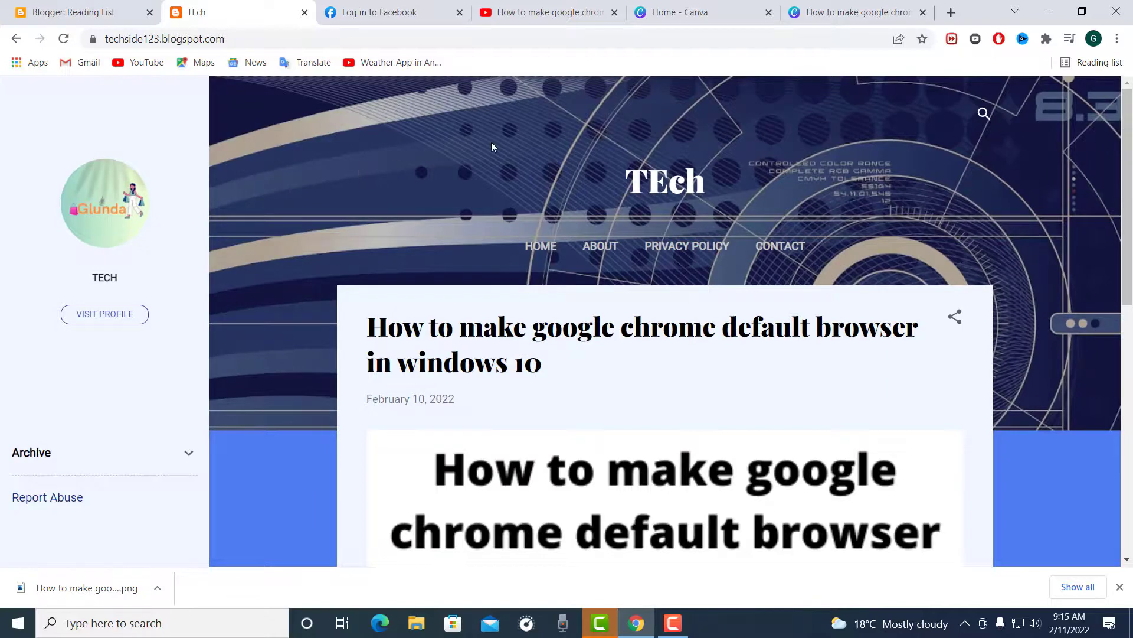
scroll(492, 145, down, 2)
scroll(495, 150, down, 1)
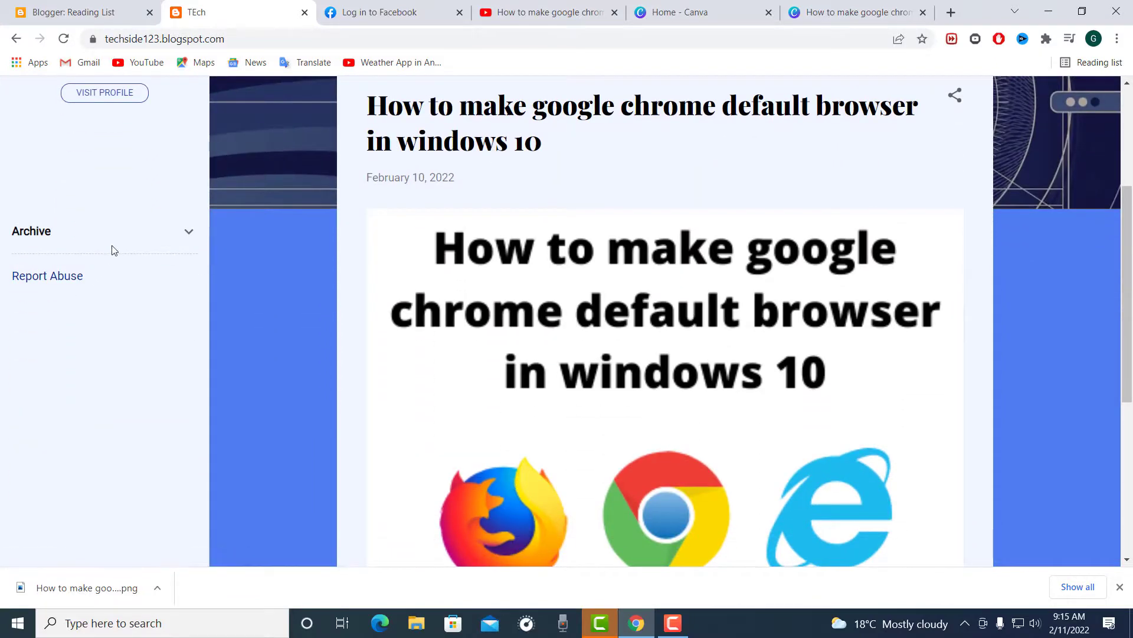
click(186, 245)
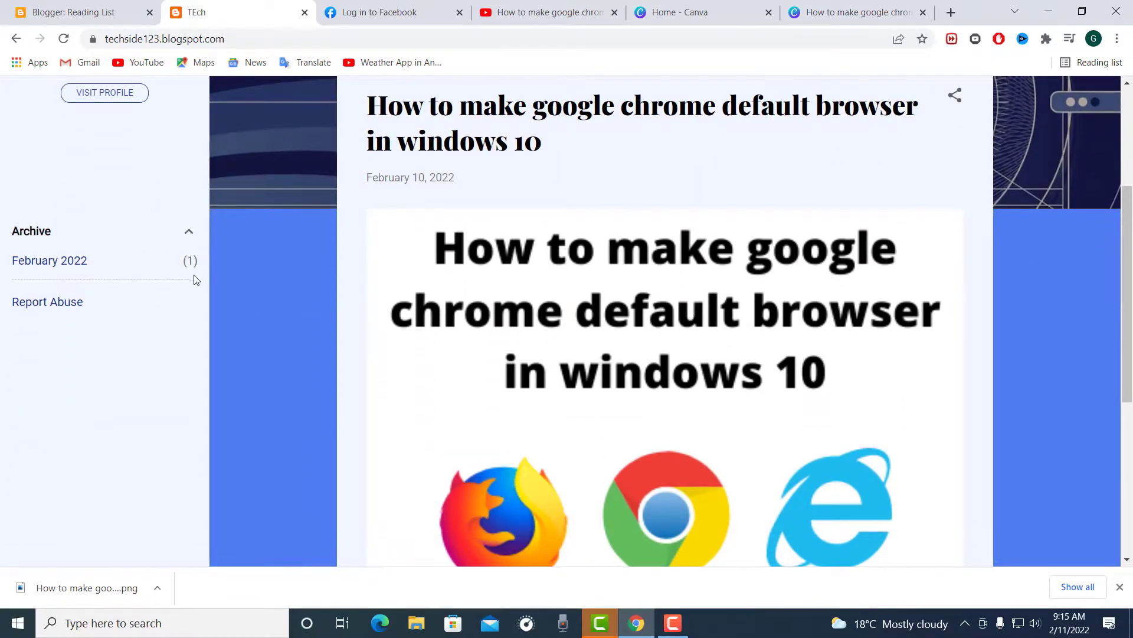